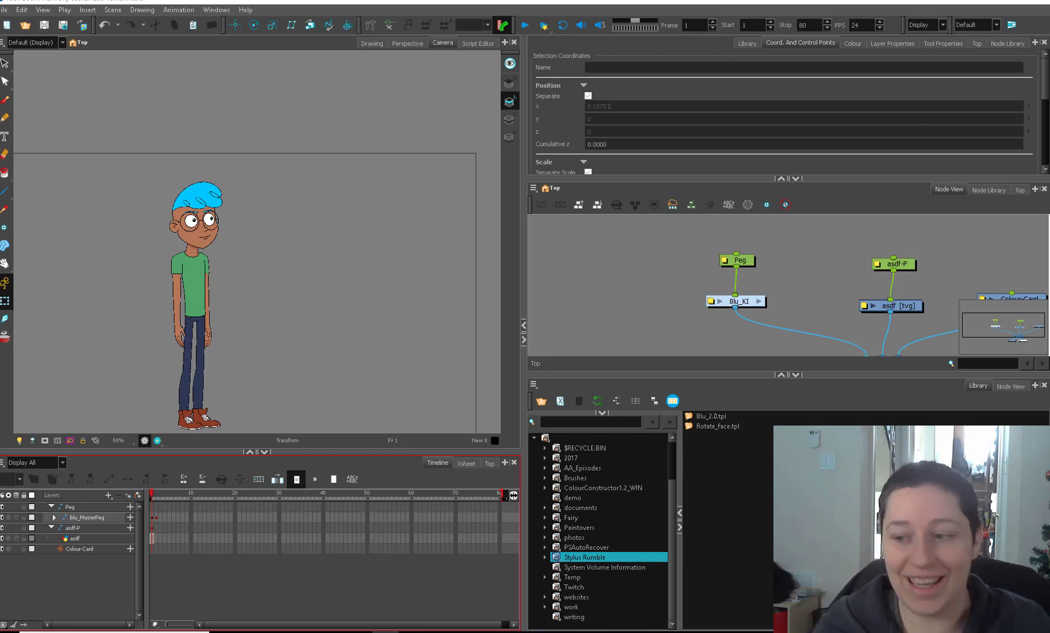
# Collapse the expanded library folder tree and list the contents of the Downloads library folder
pyautogui.click(537, 438)
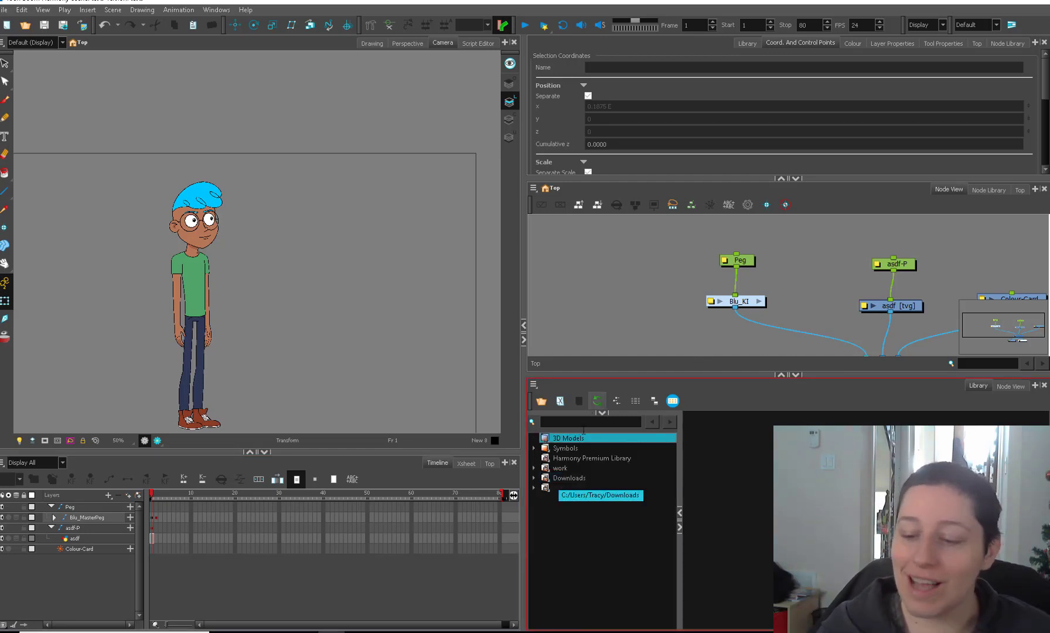
pyautogui.click(563, 478)
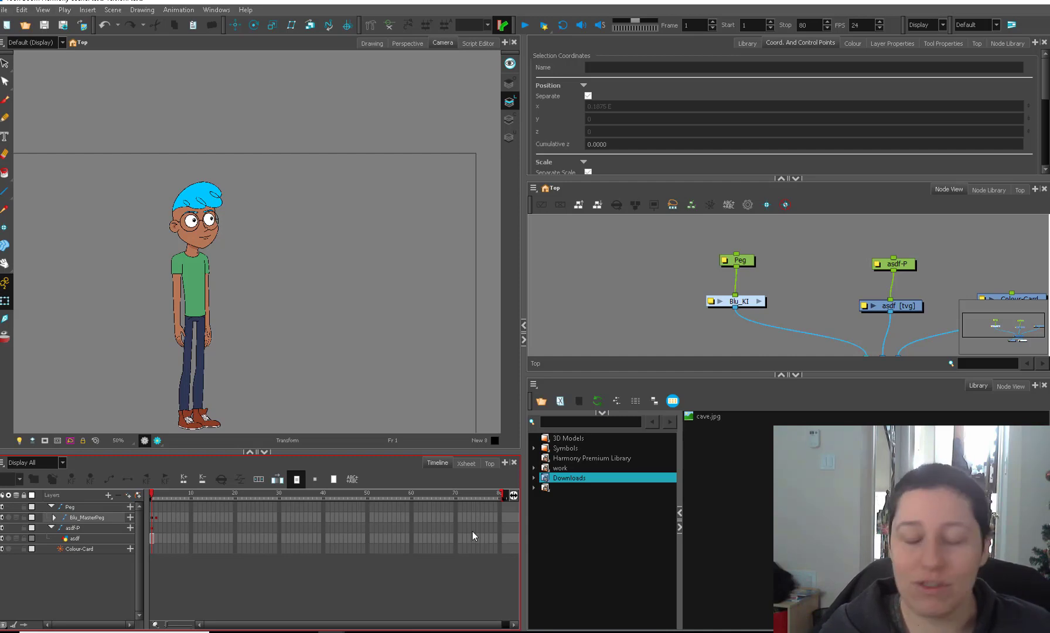
# Move the Peg and Blu_KI nodes together to the left in the node view, away from the asdf nodes
pyautogui.click(761, 271)
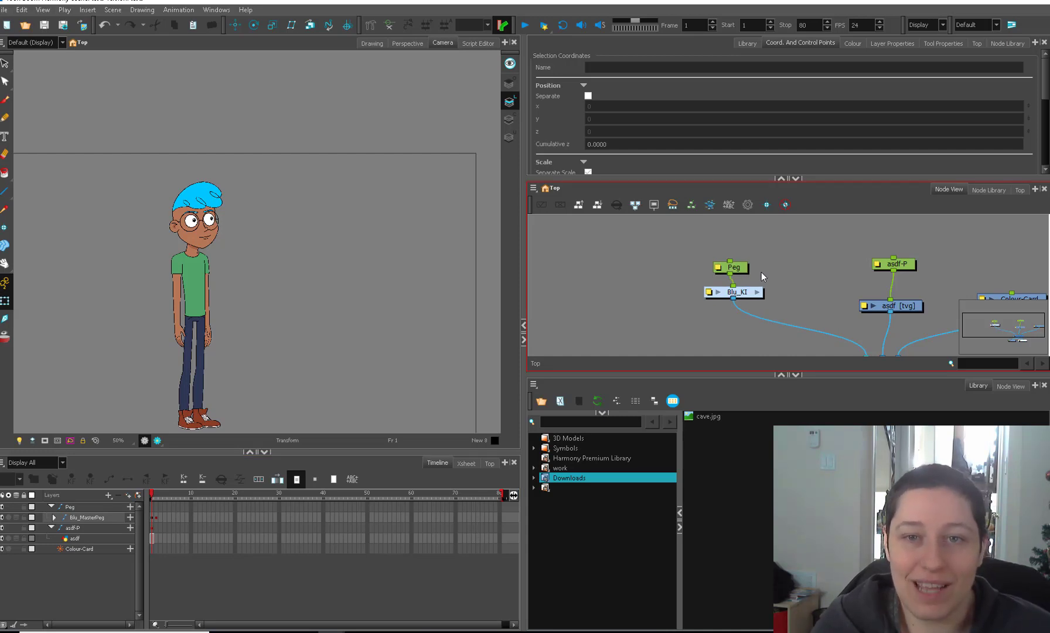
pyautogui.moveTo(740, 267); pyautogui.dragTo(720, 305)
pyautogui.click(783, 288)
pyautogui.moveTo(254, 357); pyautogui.dragTo(317, 317)
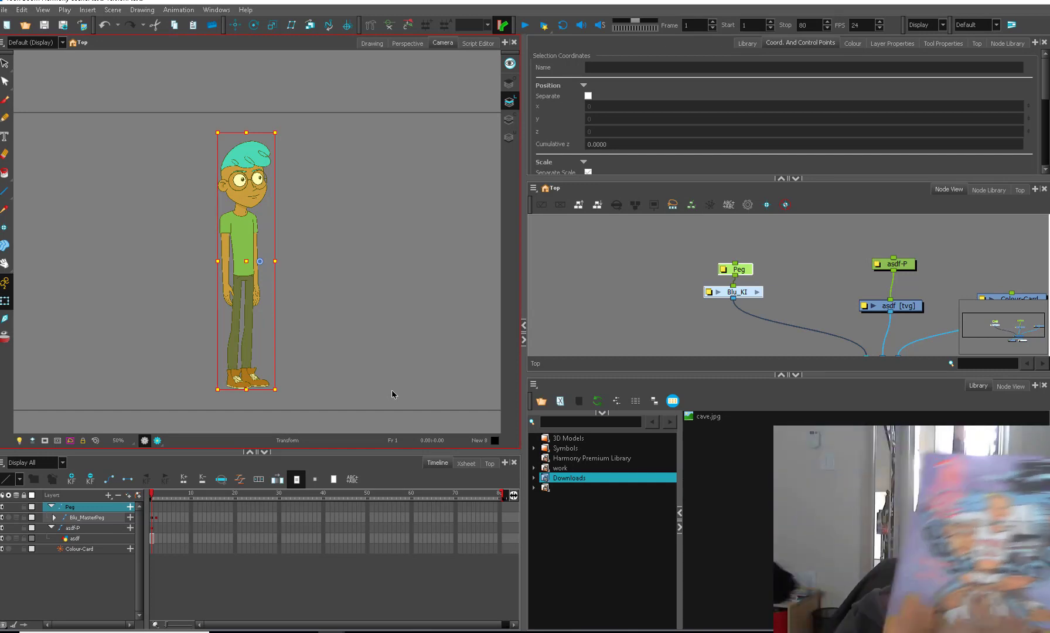
pyautogui.click(631, 310)
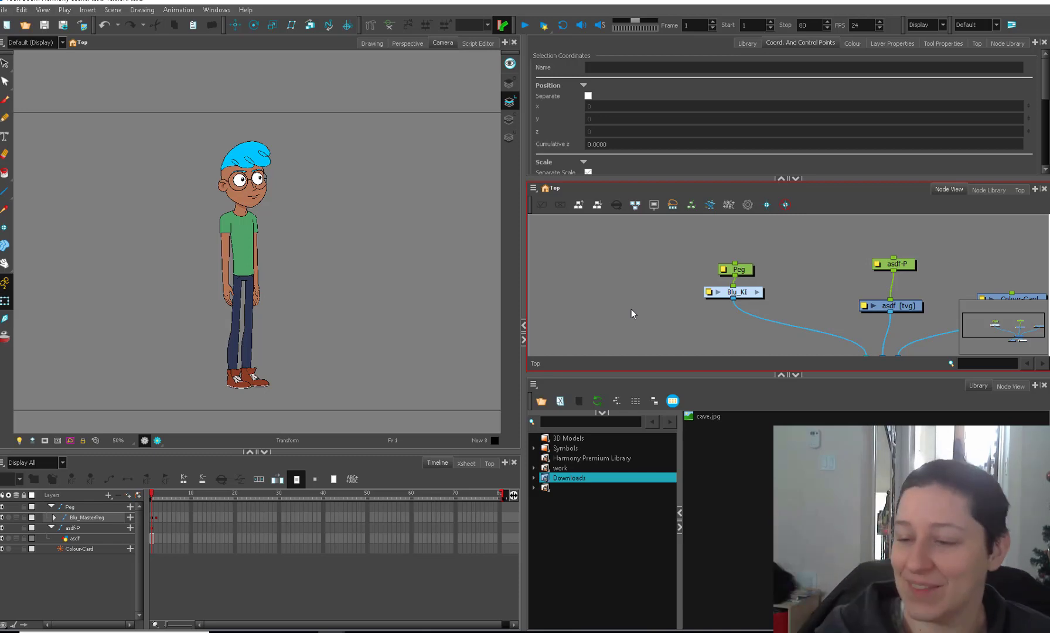
pyautogui.moveTo(719, 287); pyautogui.dragTo(745, 273)
pyautogui.click(668, 319)
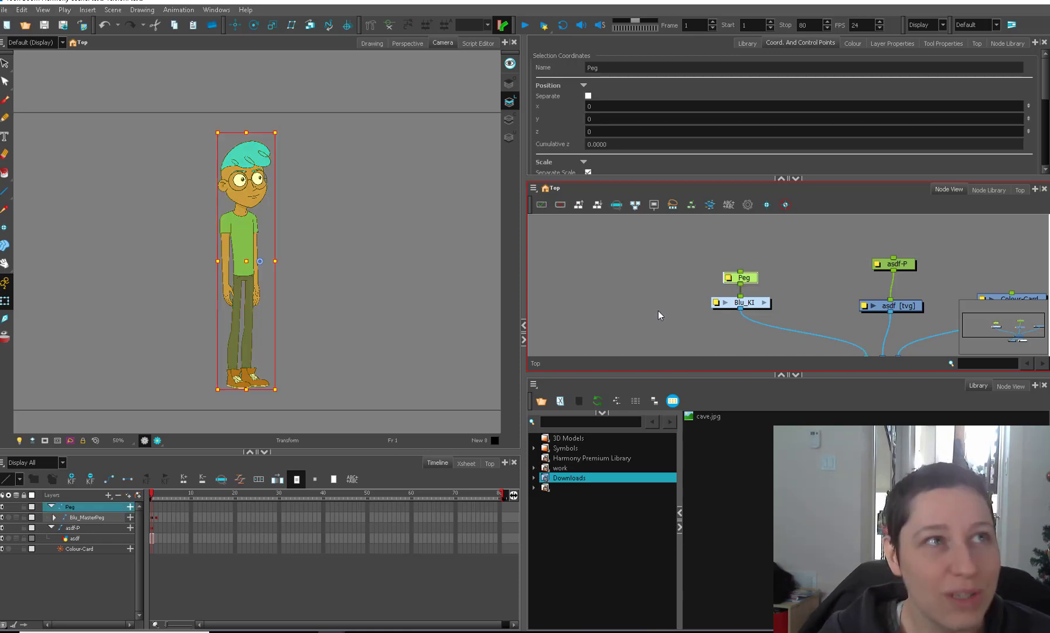
pyautogui.moveTo(656, 312); pyautogui.dragTo(783, 275)
pyautogui.moveTo(741, 304); pyautogui.dragTo(638, 307)
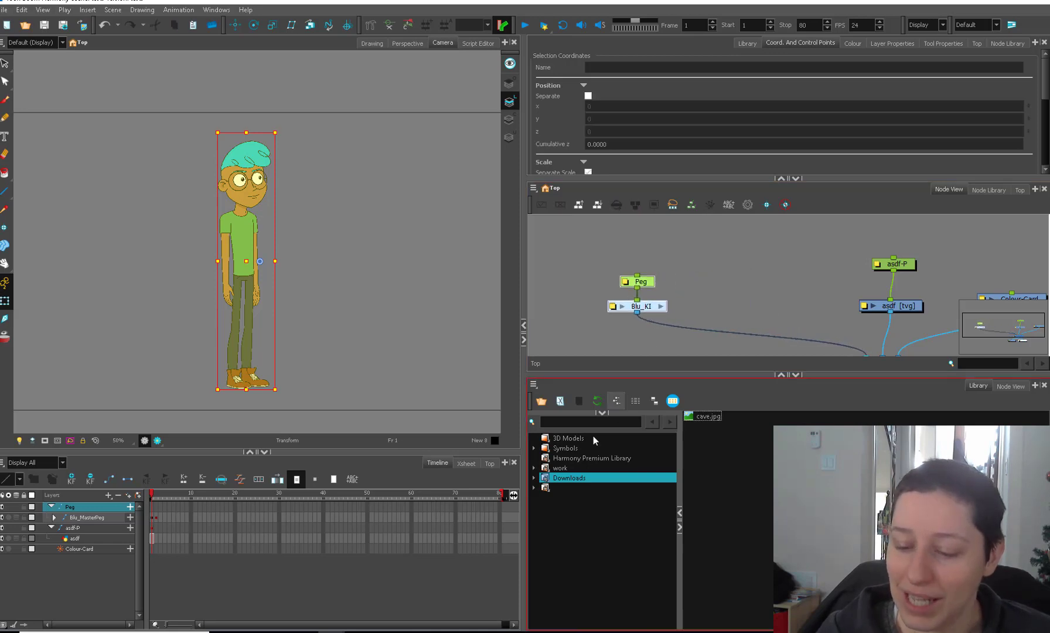
# Try to add the asdf.tpl template from the work library folder to the node view
pyautogui.click(560, 468)
pyautogui.moveTo(706, 426); pyautogui.dragTo(877, 354)
pyautogui.press('Delete')
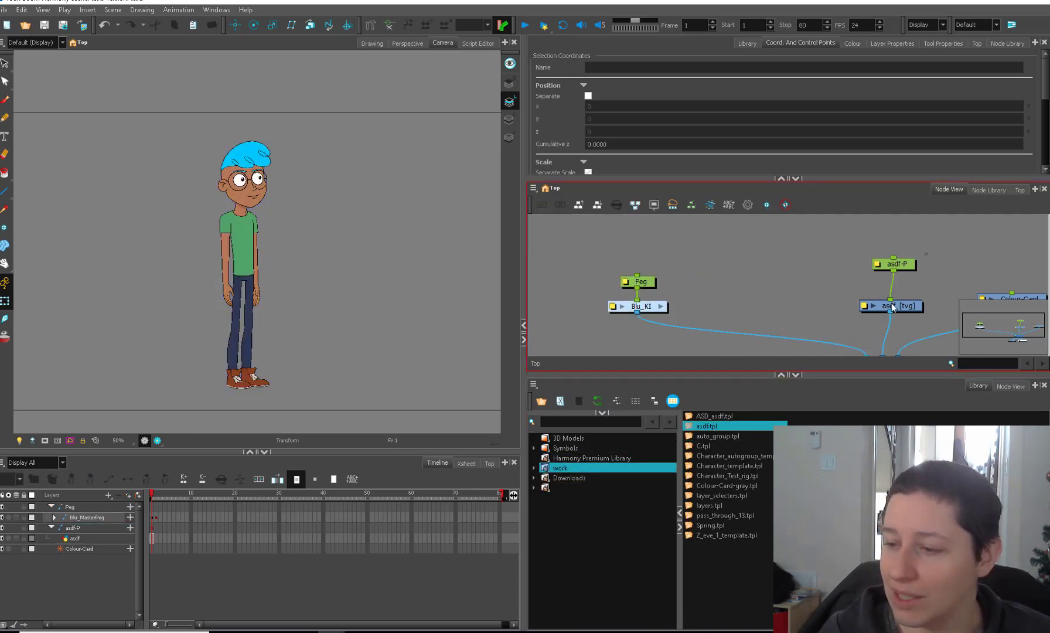
# Replace "asdf" with "ladder" in the names of the drawing and its peg, and move both nodes closer to Blu_KI
pyautogui.click(748, 204)
pyautogui.write('asdf')
pyautogui.press('Tab')
pyautogui.write('ladder')
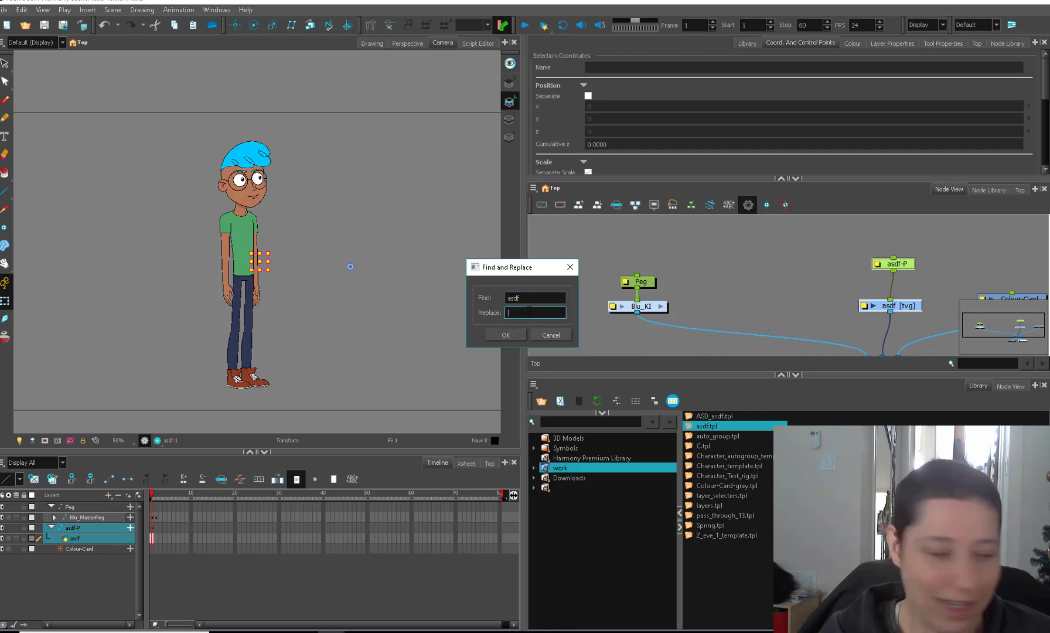
pyautogui.press('Return')
pyautogui.moveTo(888, 305); pyautogui.dragTo(750, 295)
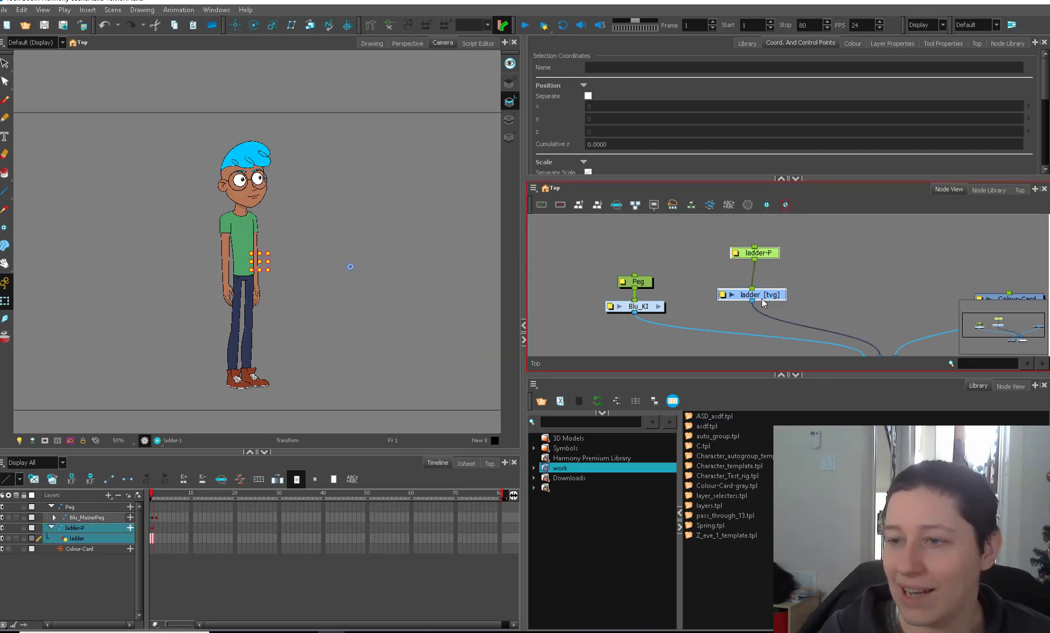
# On the ladder drawing, draw two slanted rails and a short rung with the Line tool, filled with the shoe tongue colour
pyautogui.click(755, 124)
pyautogui.click(851, 43)
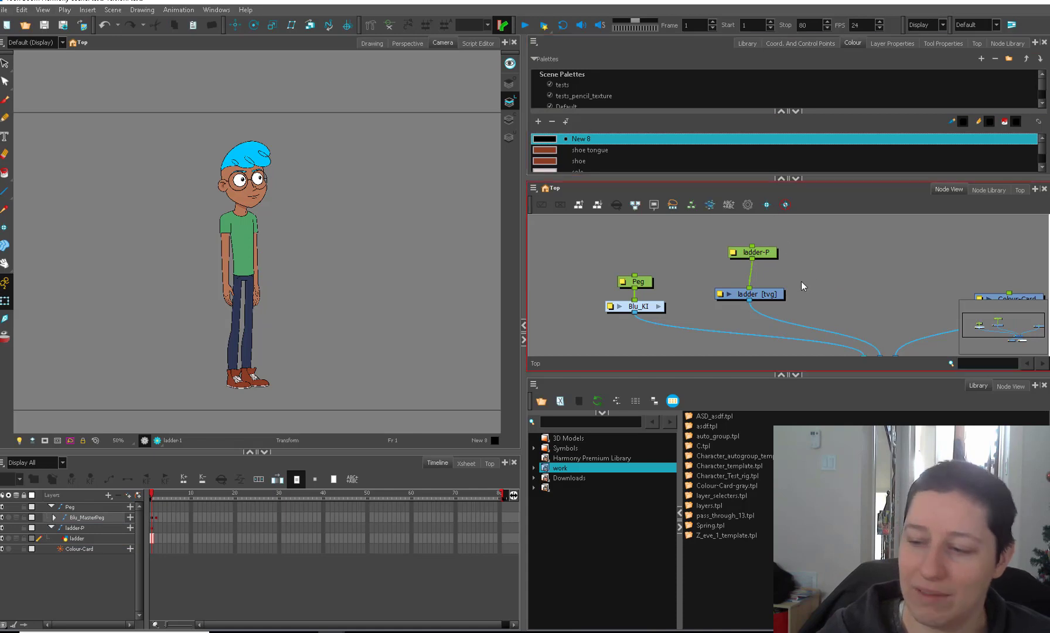
pyautogui.click(759, 293)
pyautogui.click(6, 192)
pyautogui.moveTo(346, 100)
pyautogui.mouseDown()
pyautogui.moveTo(314, 399)
pyautogui.moveTo(290, 410)
pyautogui.moveTo(302, 404)
pyautogui.mouseUp()
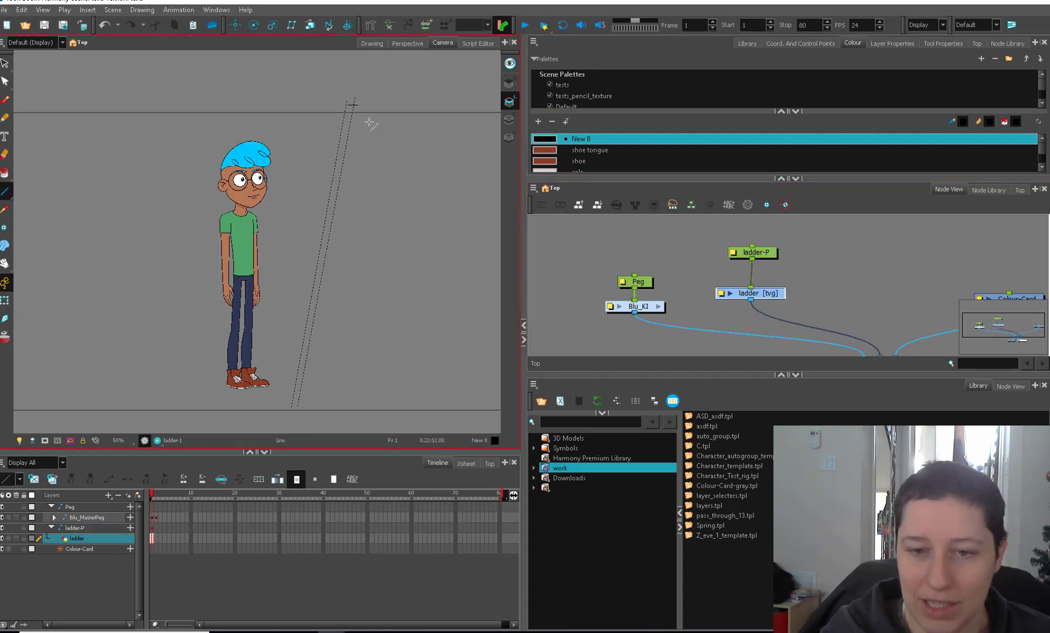
pyautogui.hotkey('alt', 'i')
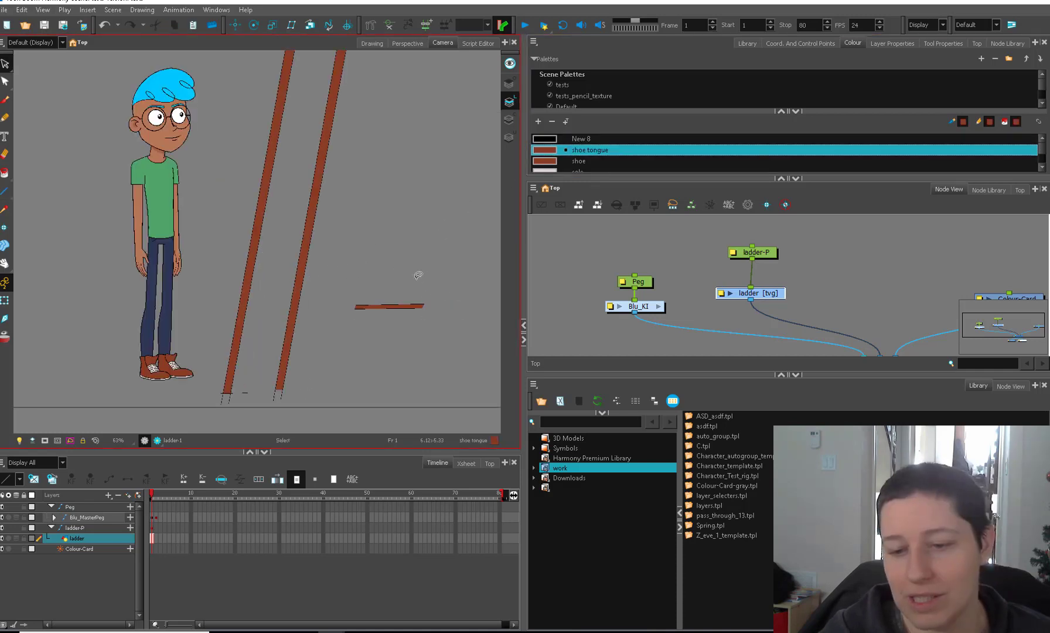
# Move the rung between the two rails near their lower ends and straighten it so it sits level
pyautogui.moveTo(414, 306)
pyautogui.mouseDown()
pyautogui.moveTo(290, 349)
pyautogui.moveTo(338, 264)
pyautogui.mouseUp()
pyautogui.press('2')
pyautogui.press('space')
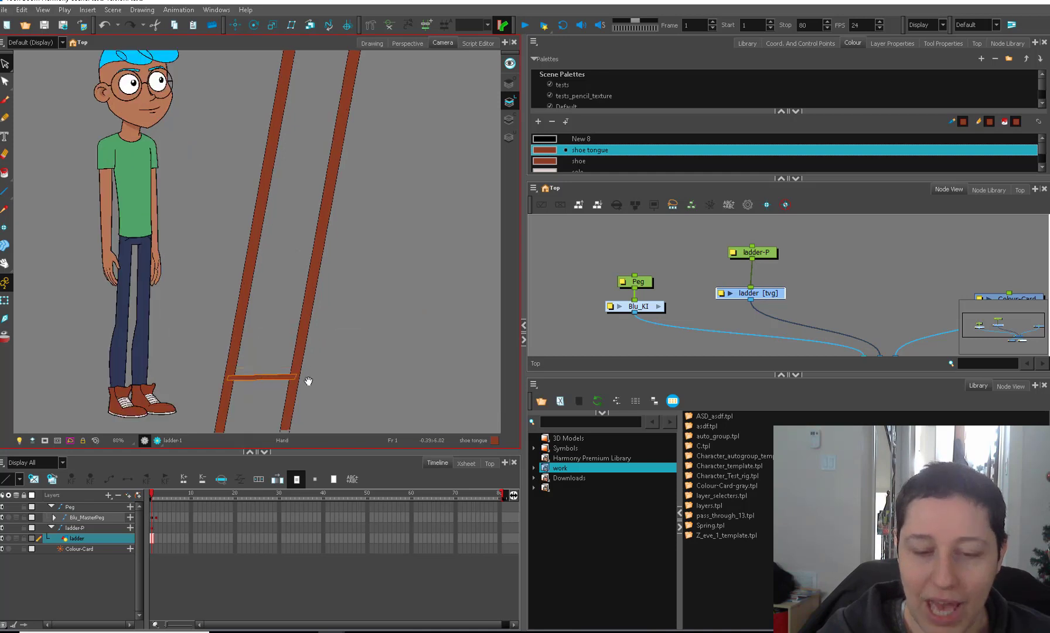
pyautogui.press('2')
pyautogui.press('2')
pyautogui.press('2')
pyautogui.press('2')
pyautogui.press('2')
pyautogui.press('2')
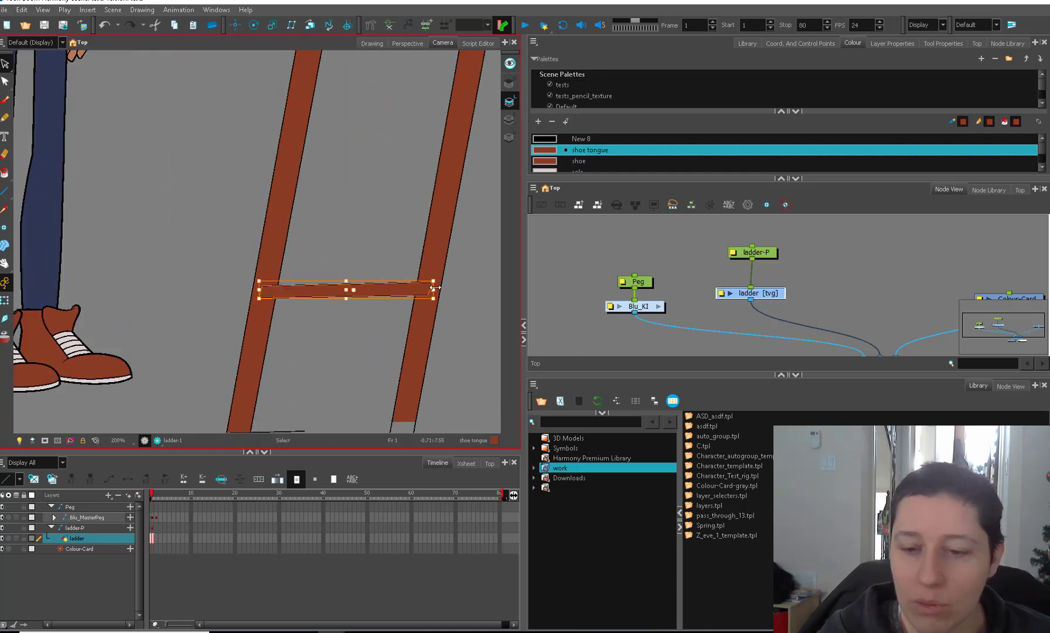
pyautogui.moveTo(461, 309); pyautogui.dragTo(307, 304)
pyautogui.press('2')
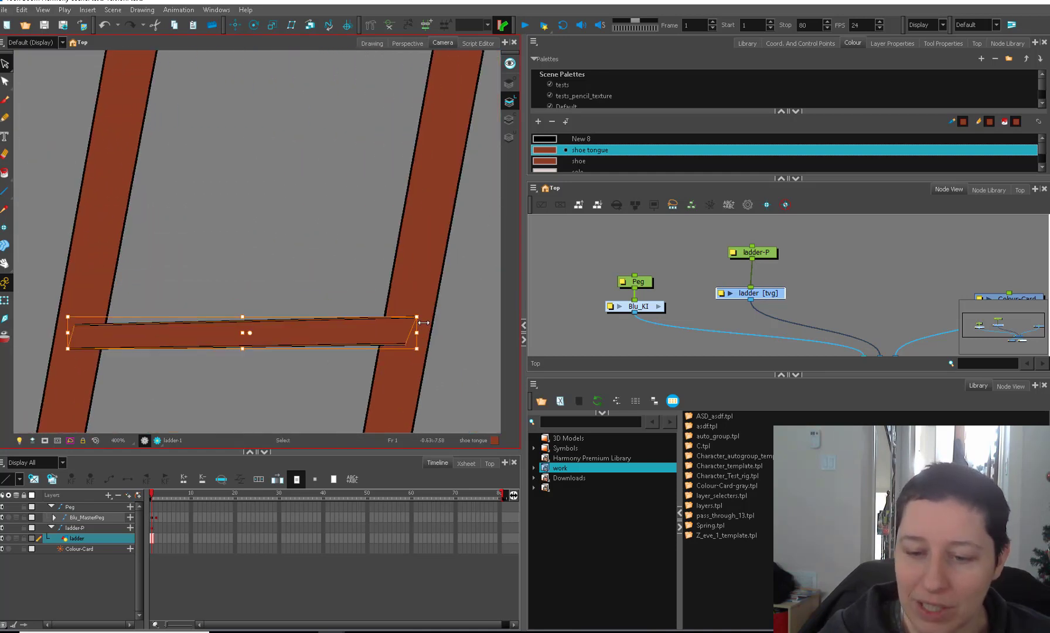
pyautogui.moveTo(416, 325); pyautogui.dragTo(415, 334)
# Reshape the rung's left end into a rounded tip with the Contour Editor
pyautogui.hotkey('alt', 'q')
pyautogui.press('space')
pyautogui.moveTo(147, 389); pyautogui.dragTo(305, 388)
pyautogui.press('2')
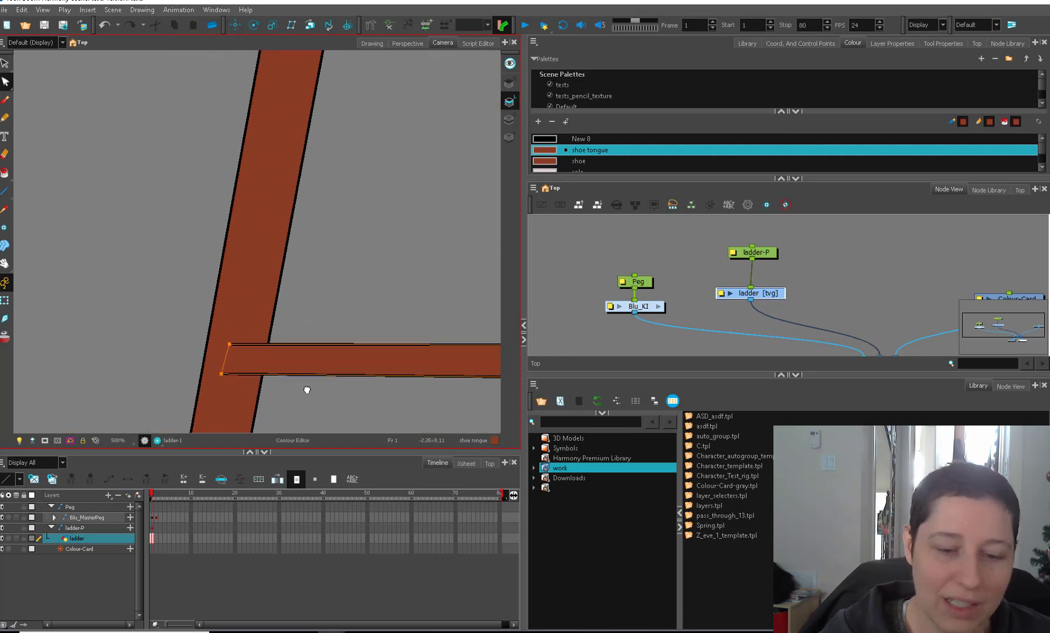
pyautogui.moveTo(235, 350); pyautogui.dragTo(240, 337)
pyautogui.click(242, 325)
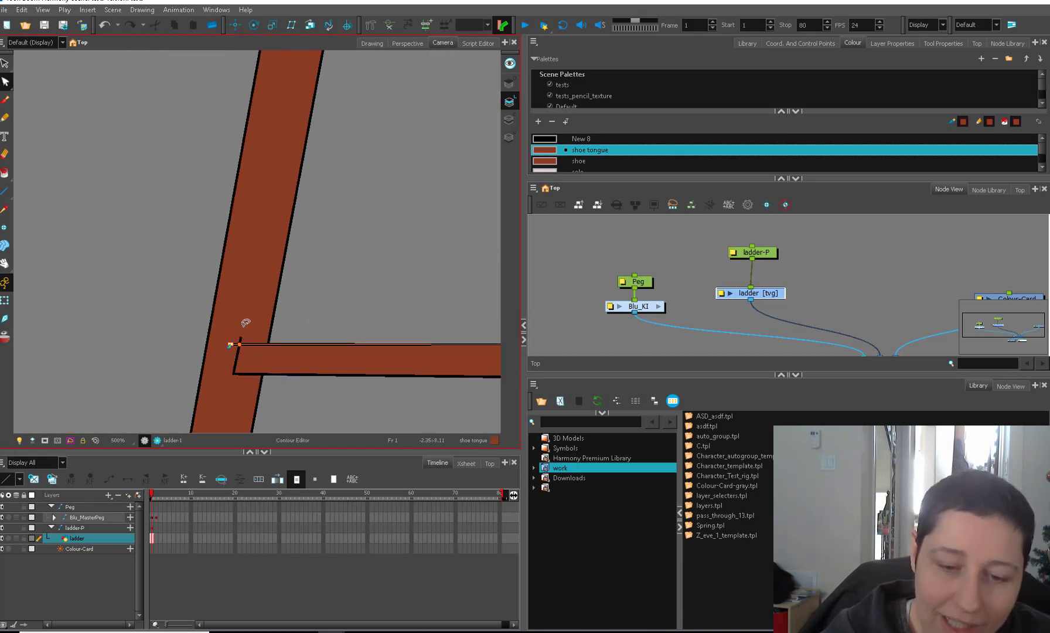
pyautogui.click(240, 337)
pyautogui.hotkey('ctrl', 'z')
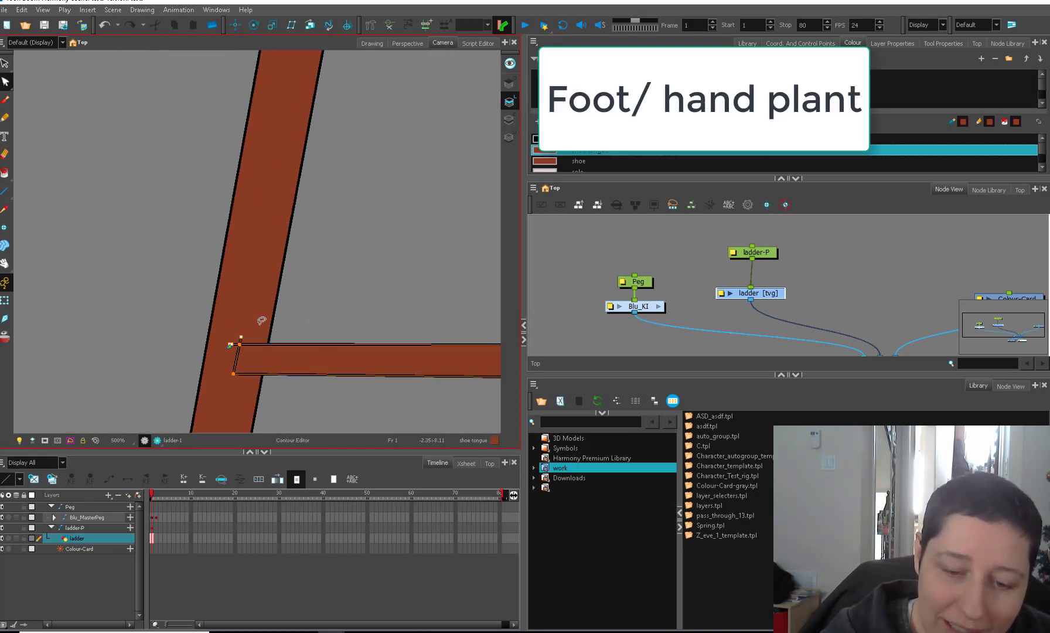
pyautogui.hotkey('ctrl', 'z')
pyautogui.moveTo(228, 358)
pyautogui.mouseDown()
pyautogui.moveTo(225, 372)
pyautogui.moveTo(223, 358)
pyautogui.mouseUp()
pyautogui.click(395, 281)
# Try deleting the ladder's left rail, undo the deletion, and deselect the rail
pyautogui.press('1')
pyautogui.press('1')
pyautogui.press('1')
pyautogui.press('1')
pyautogui.press('1')
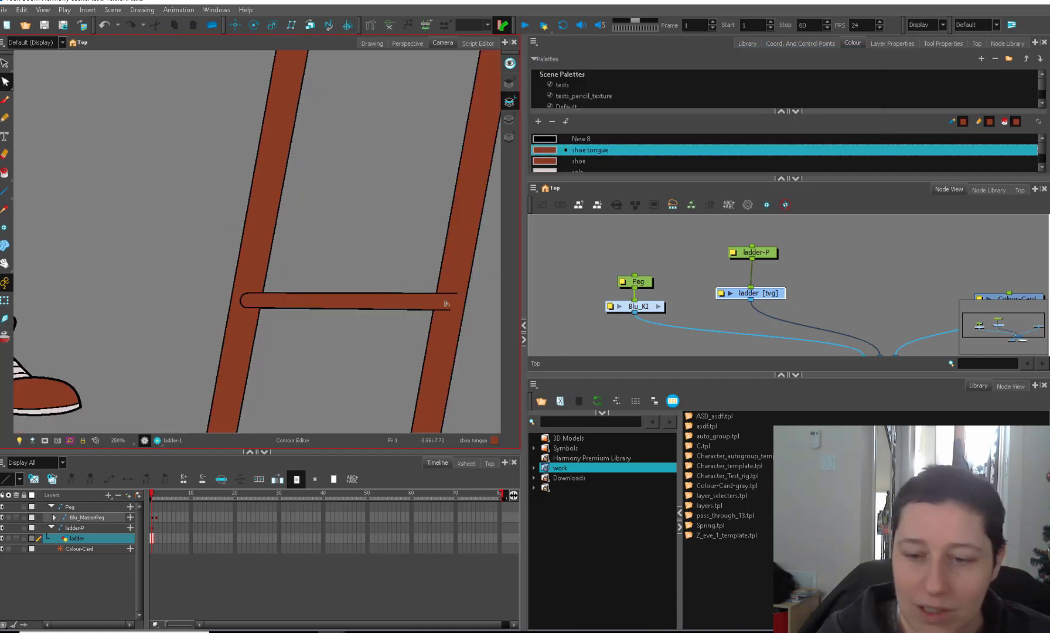
pyautogui.moveTo(369, 305); pyautogui.dragTo(365, 342)
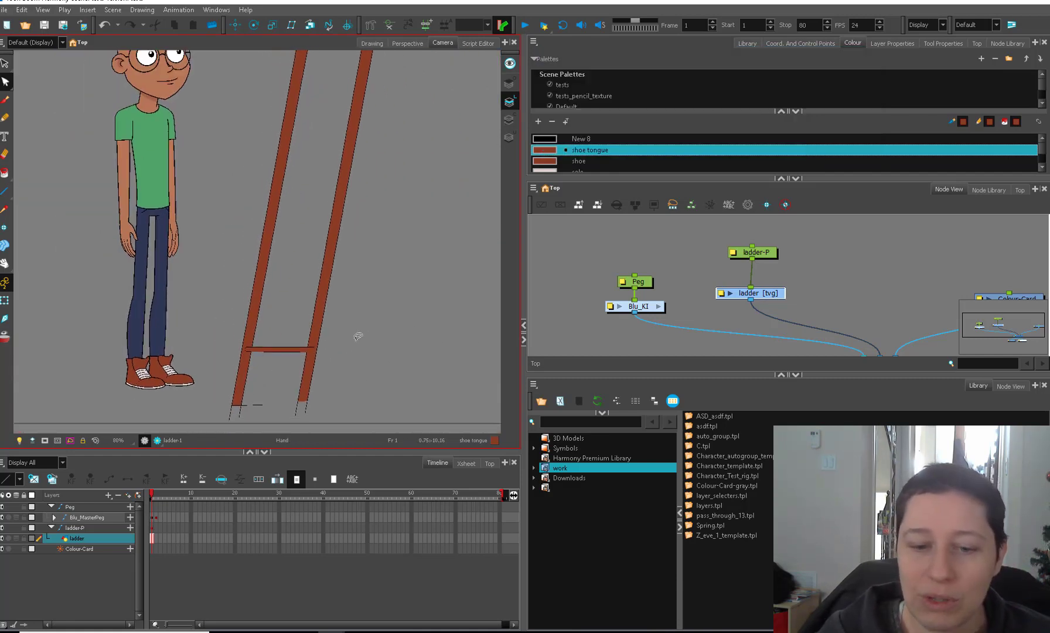
pyautogui.hotkey('alt', 's')
pyautogui.moveTo(292, 321); pyautogui.dragTo(278, 369)
pyautogui.click(359, 319)
pyautogui.press('1')
pyautogui.moveTo(351, 318); pyautogui.dragTo(343, 394)
pyautogui.click(258, 260)
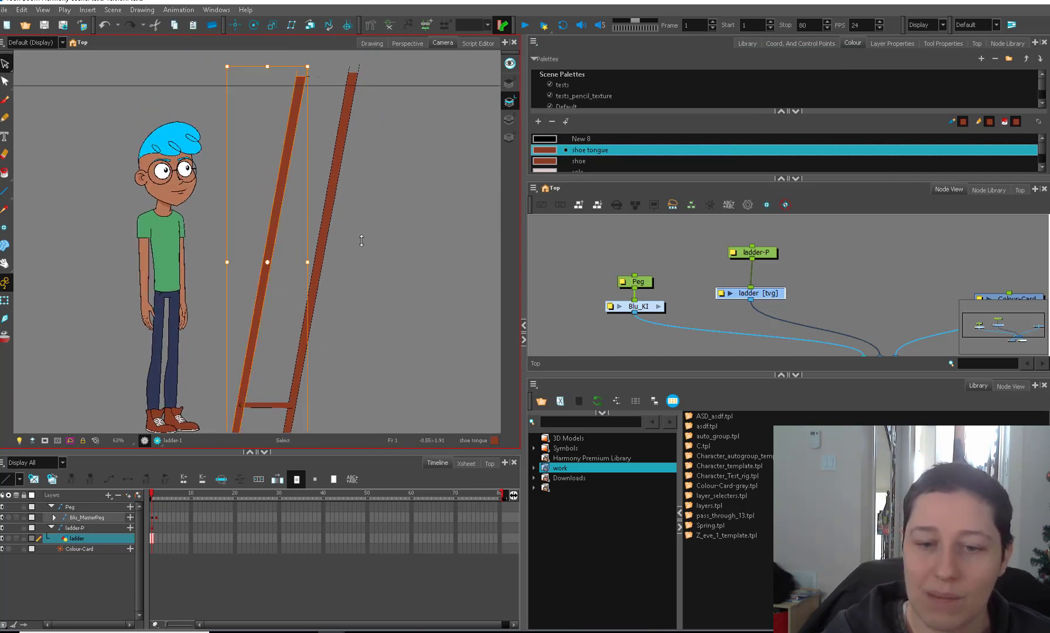
pyautogui.press('Delete')
pyautogui.hotkey('ctrl', 'z')
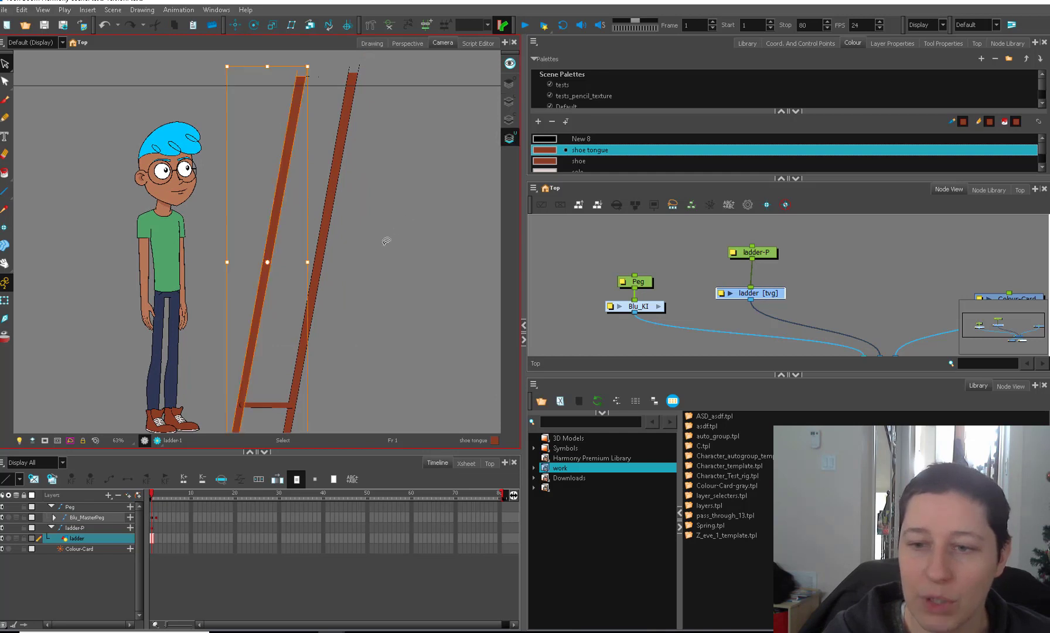
pyautogui.click(435, 209)
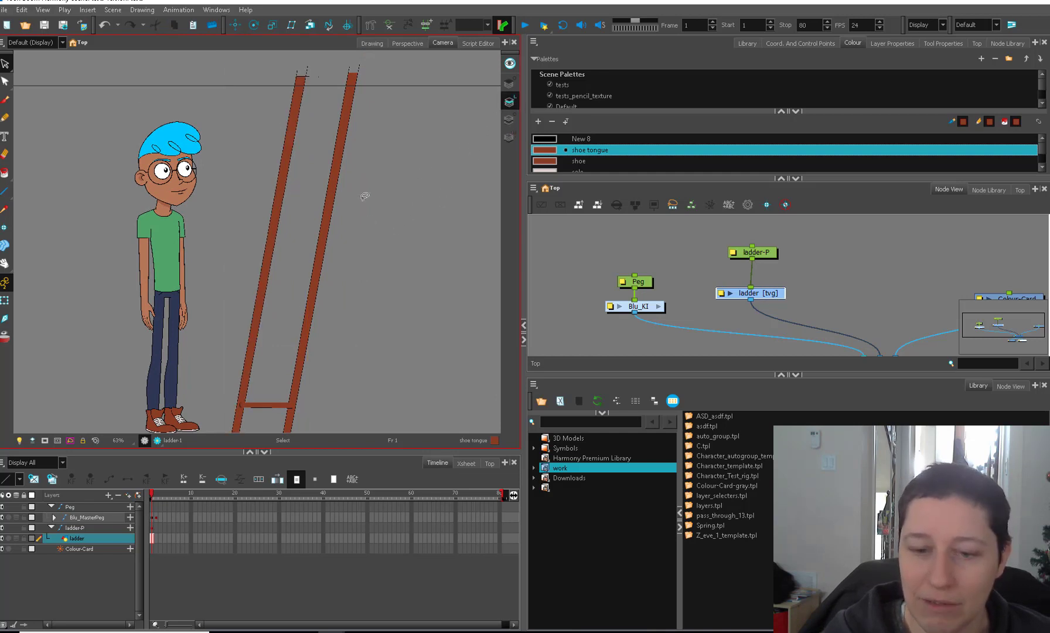
# Try deleting the ladder's right rail, undo the deletion, and return to the Line Art layer
pyautogui.click(331, 203)
pyautogui.press('Delete')
pyautogui.click(510, 84)
pyautogui.hotkey('ctrl', 'z')
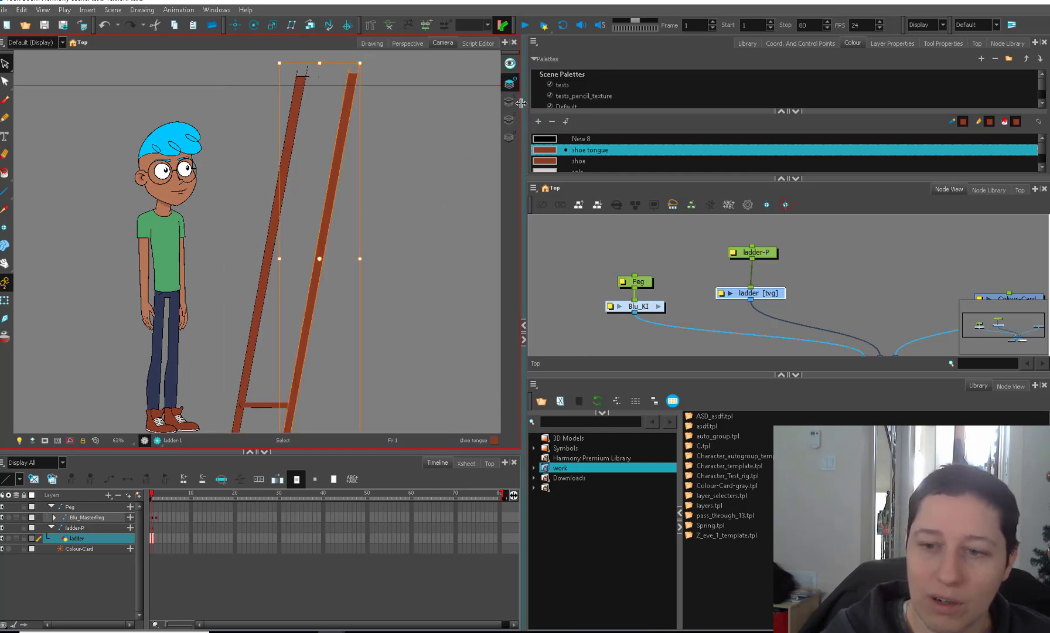
pyautogui.click(509, 100)
pyautogui.click(380, 281)
# Copy the rung and paste duplicates at even spacing between the rails up to the top of the ladder
pyautogui.click(266, 404)
pyautogui.hotkey('ctrl', 'c')
pyautogui.hotkey('ctrl', 'v')
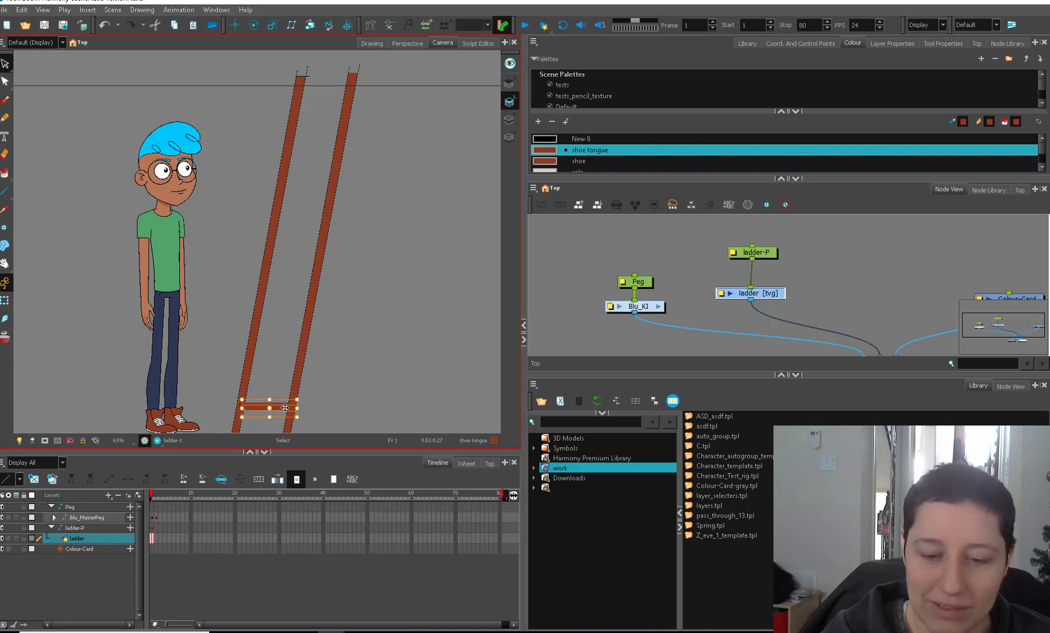
pyautogui.moveTo(287, 410); pyautogui.dragTo(294, 370)
pyautogui.hotkey('ctrl', 'v')
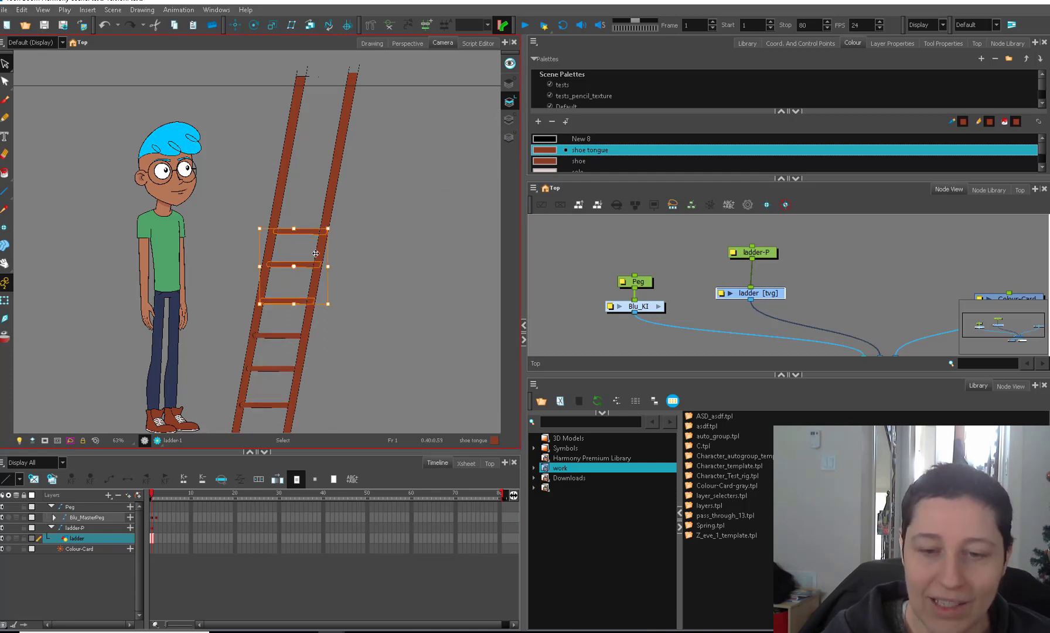
pyautogui.moveTo(307, 266); pyautogui.dragTo(326, 164)
pyautogui.hotkey('ctrl', 'v')
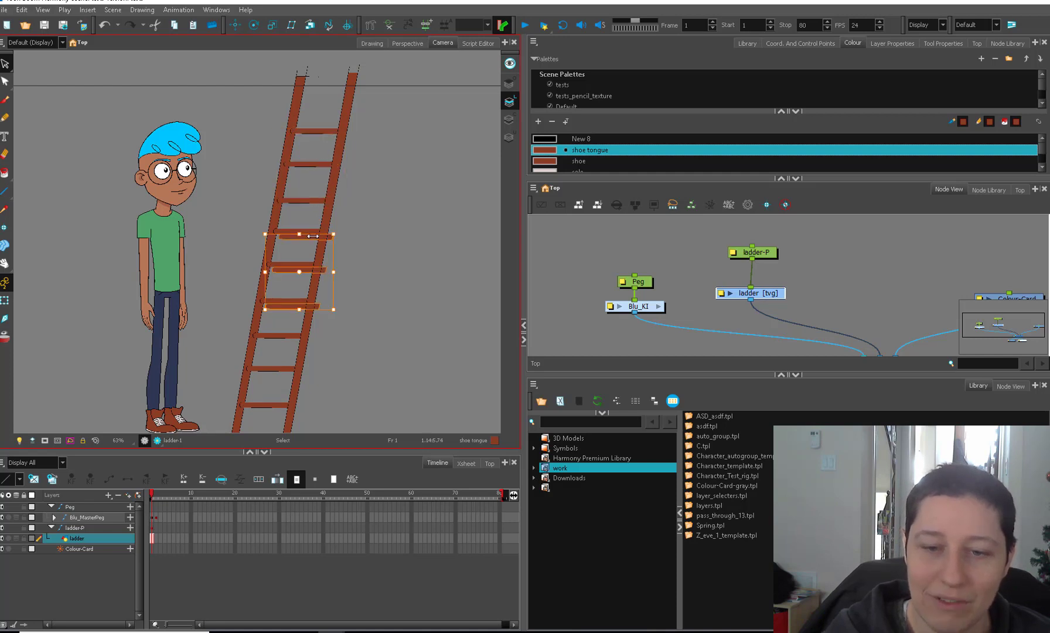
pyautogui.moveTo(307, 272); pyautogui.dragTo(339, 61)
pyautogui.moveTo(392, 97); pyautogui.dragTo(345, 211)
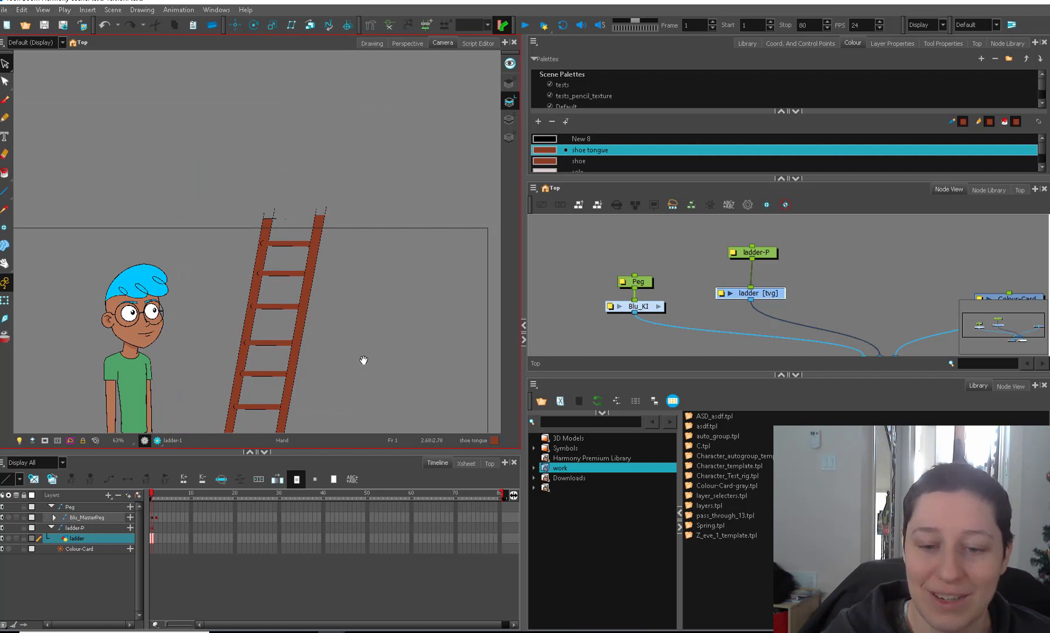
# Erase the stray line ends beneath the ladder's two rails with the Eraser
pyautogui.press('2')
pyautogui.press('2')
pyautogui.moveTo(363, 358); pyautogui.dragTo(364, 312)
pyautogui.press('2')
pyautogui.scroll(-5, 360, 343)
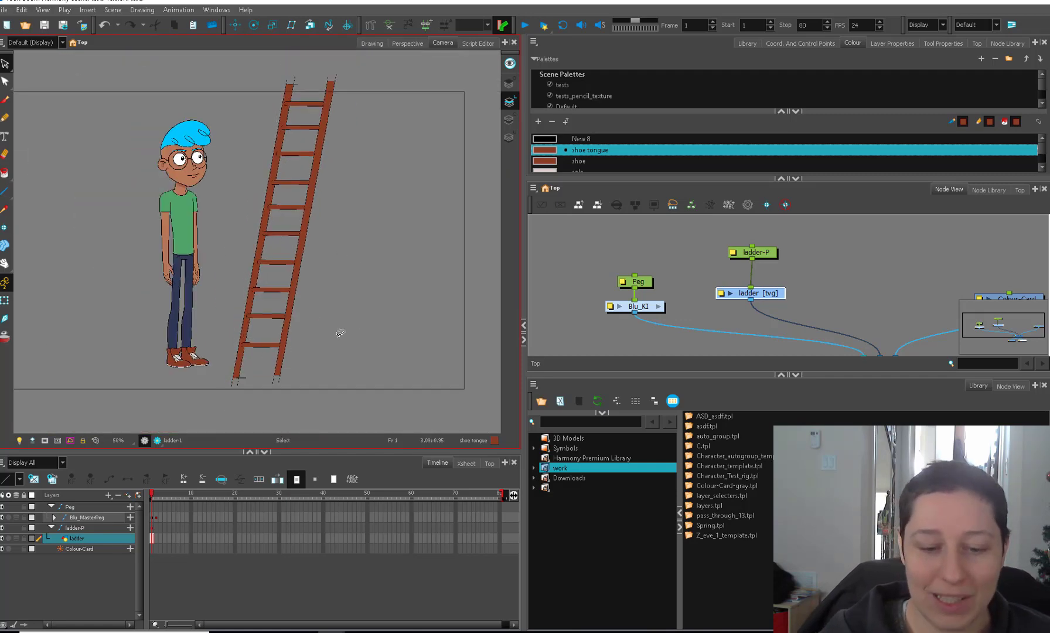
pyautogui.hotkey('alt', 'e')
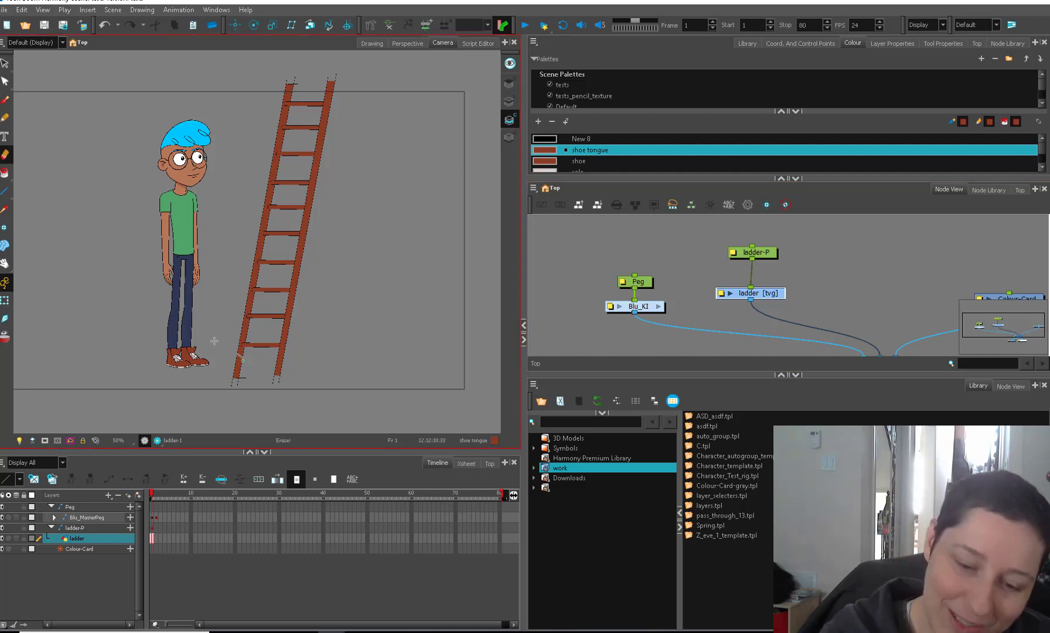
pyautogui.hotkey('alt', 's')
pyautogui.moveTo(304, 82); pyautogui.dragTo(281, 221)
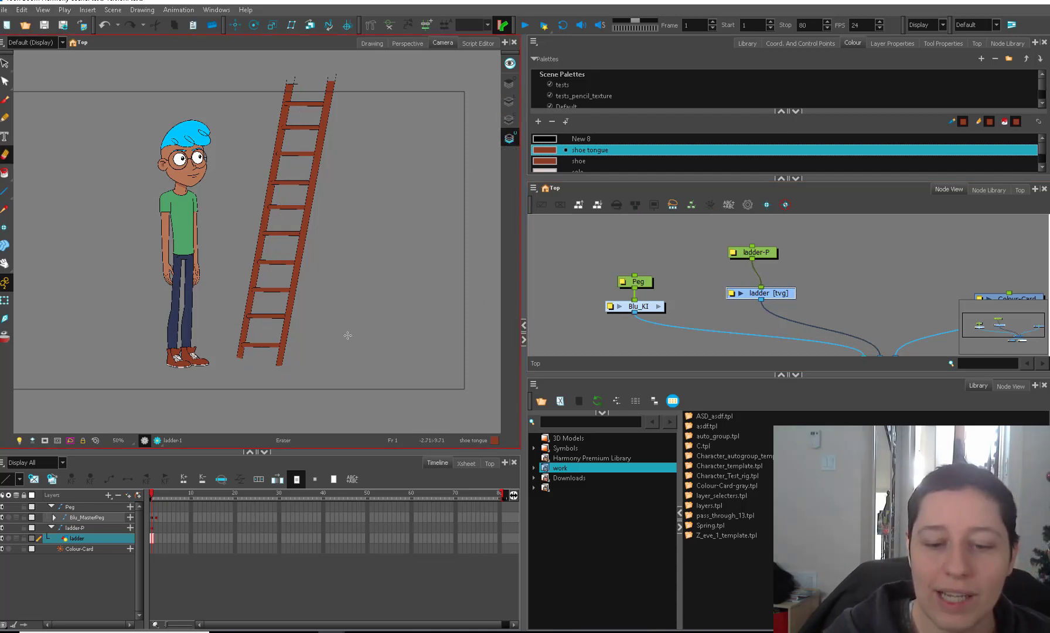
# Activate the Transform tool and nudge the ladder drawing node slightly to the right in the node view
pyautogui.click(5, 300)
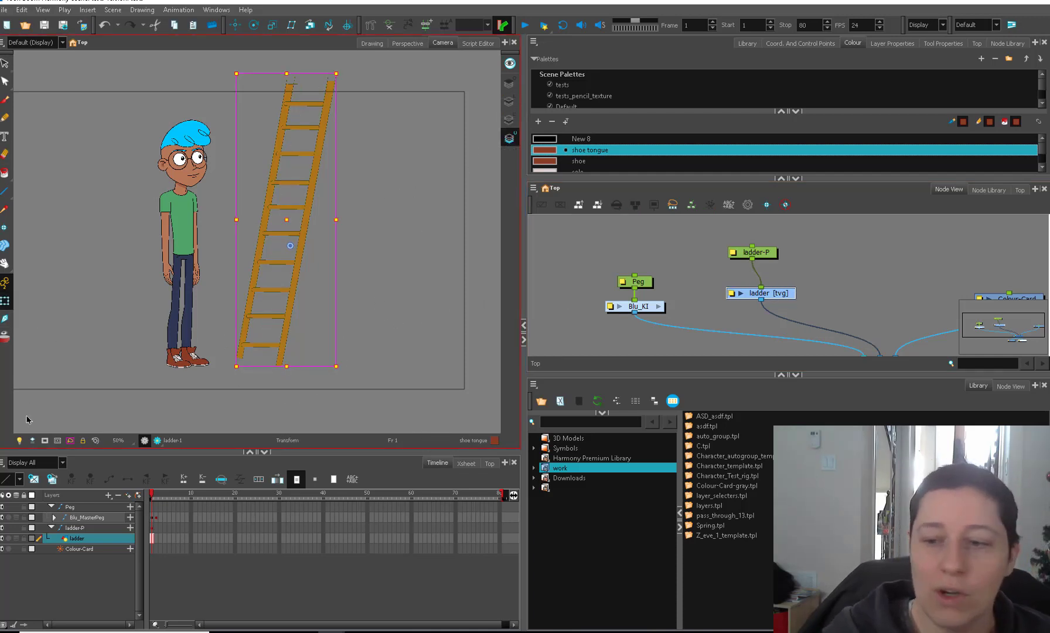
pyautogui.click(611, 242)
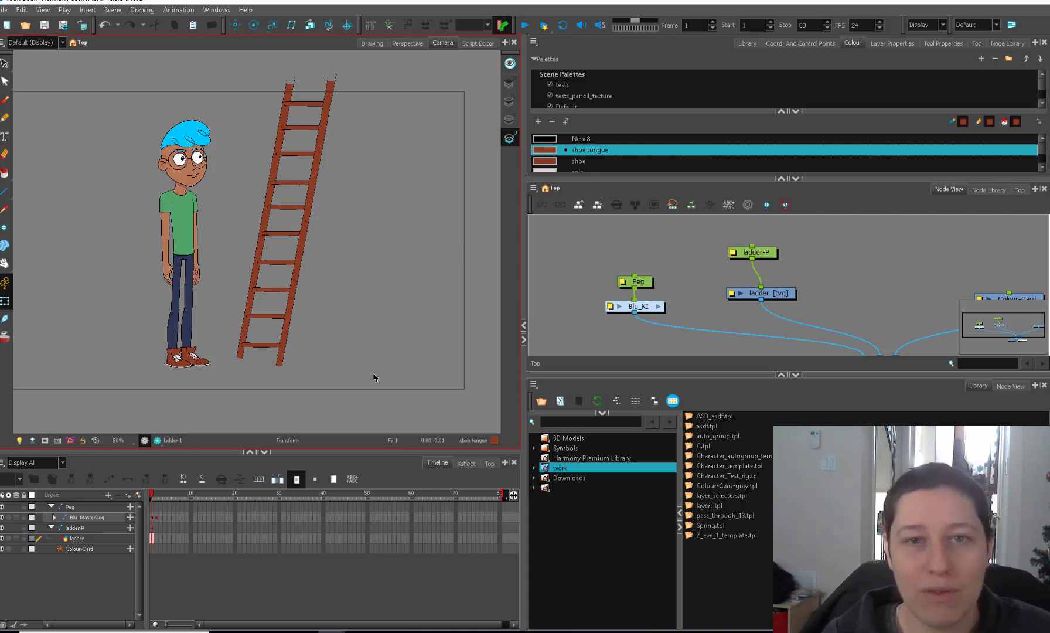
pyautogui.moveTo(776, 296); pyautogui.dragTo(783, 297)
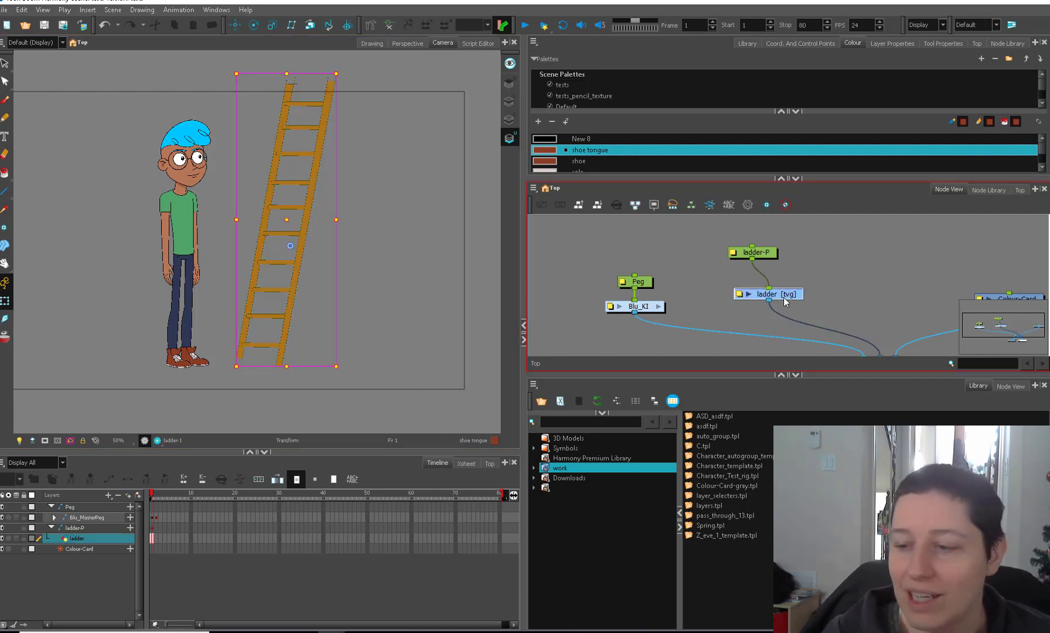
# Sketch a smiling stick figure holding a simple ladder in the empty area beside the ladder with the Brush
pyautogui.hotkey('alt', 'b')
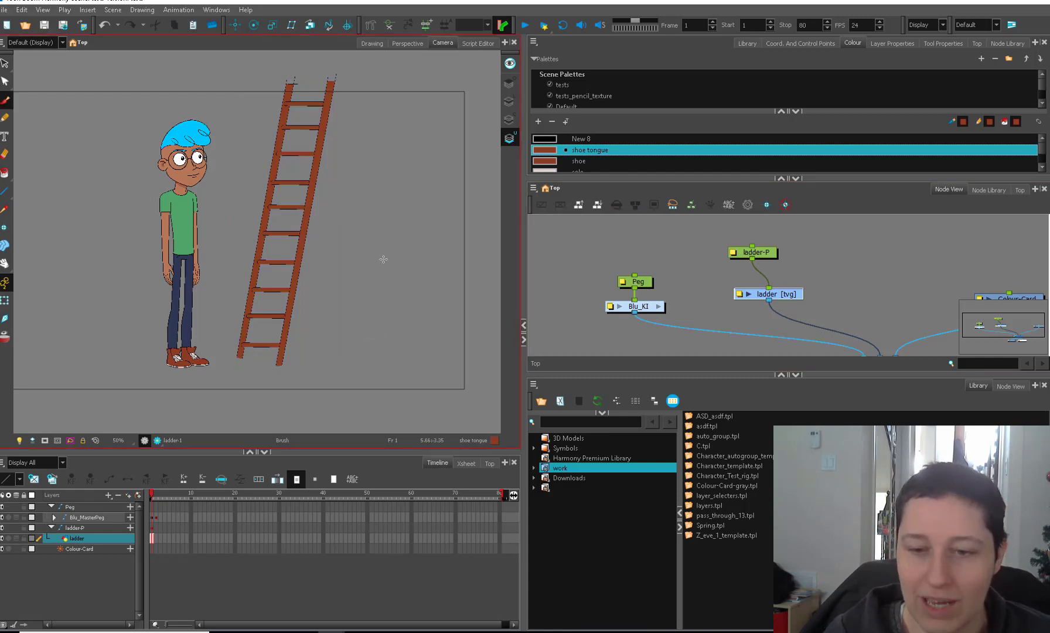
pyautogui.moveTo(371, 233)
pyautogui.mouseDown()
pyautogui.moveTo(388, 210)
pyautogui.moveTo(376, 246)
pyautogui.moveTo(389, 330)
pyautogui.moveTo(407, 312)
pyautogui.mouseUp()
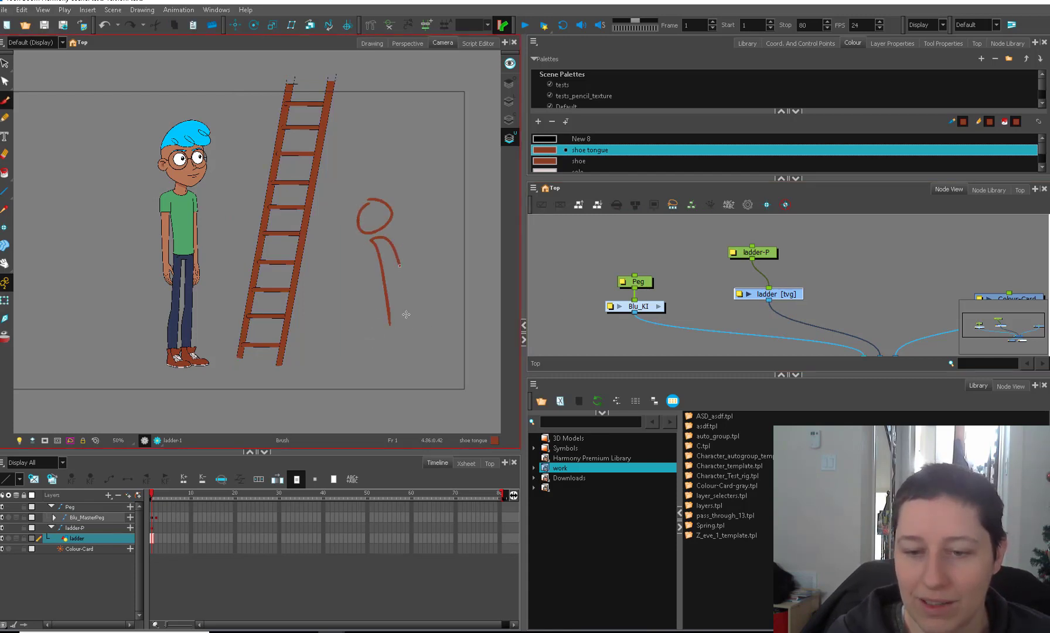
pyautogui.moveTo(392, 238)
pyautogui.mouseDown()
pyautogui.moveTo(439, 204)
pyautogui.moveTo(420, 208)
pyautogui.moveTo(464, 216)
pyautogui.mouseUp()
pyautogui.moveTo(437, 143); pyautogui.dragTo(407, 310)
pyautogui.moveTo(484, 136); pyautogui.dragTo(437, 364)
pyautogui.moveTo(418, 260); pyautogui.dragTo(460, 273)
pyautogui.moveTo(434, 166); pyautogui.dragTo(463, 173)
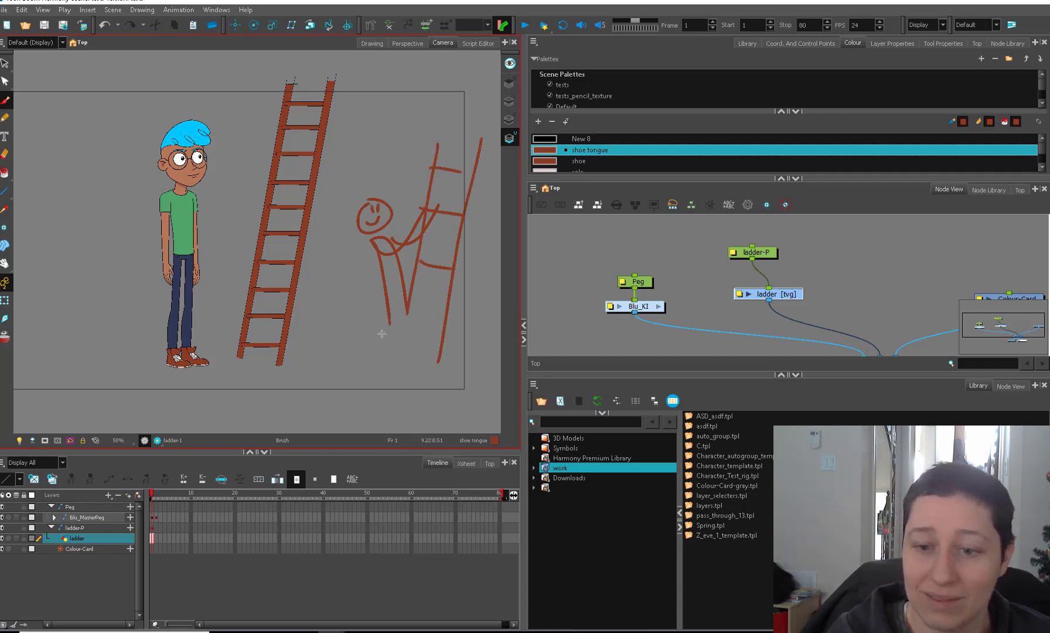
# Select the stick figure and small ladder sketch and delete it
pyautogui.hotkey('alt', 's')
pyautogui.moveTo(422, 99); pyautogui.dragTo(491, 130)
pyautogui.press('Delete')
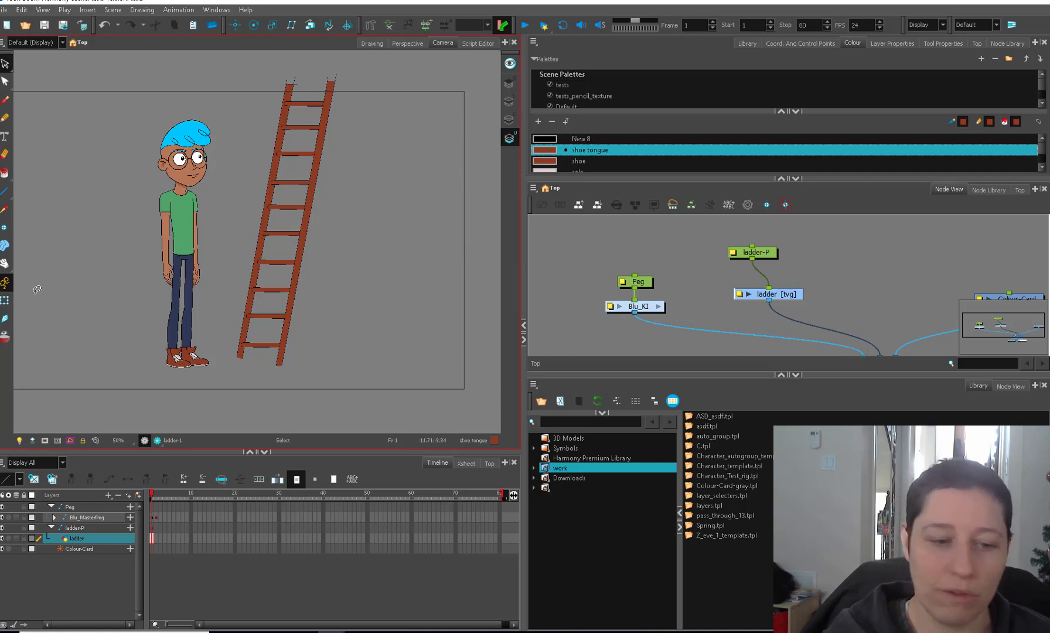
# Activate the Transform tool and add a parent peg connected to both the Peg and ladder-P nodes
pyautogui.click(5, 300)
pyautogui.click(463, 290)
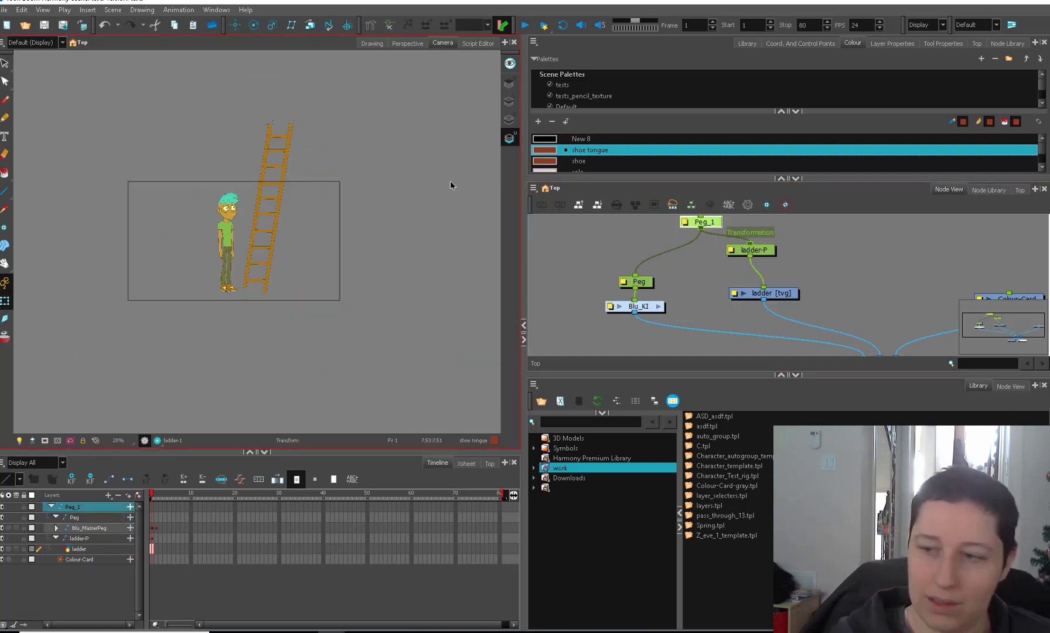
pyautogui.click(745, 236)
pyautogui.moveTo(746, 235); pyautogui.dragTo(698, 248)
# Scale the character and ladder down together through the parent peg and deselect them
pyautogui.moveTo(234, 240); pyautogui.dragTo(241, 291)
pyautogui.moveTo(295, 118); pyautogui.dragTo(281, 168)
pyautogui.click(314, 300)
pyautogui.press('2')
pyautogui.press('2')
pyautogui.press('2')
pyautogui.press('2')
pyautogui.click(534, 256)
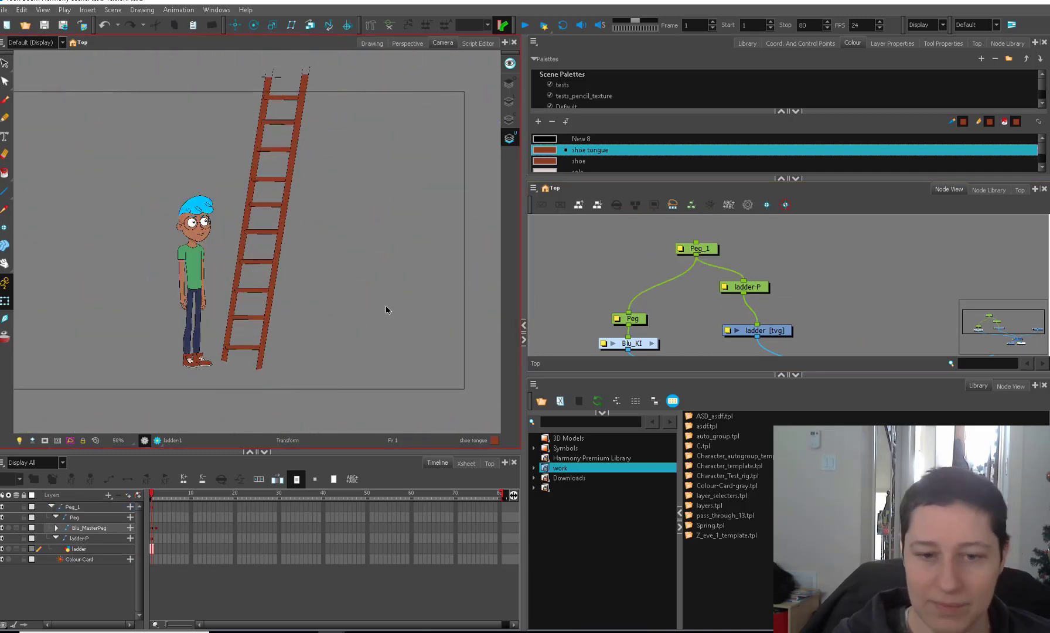
pyautogui.press('1')
pyautogui.moveTo(372, 286); pyautogui.dragTo(381, 293)
pyautogui.press('2')
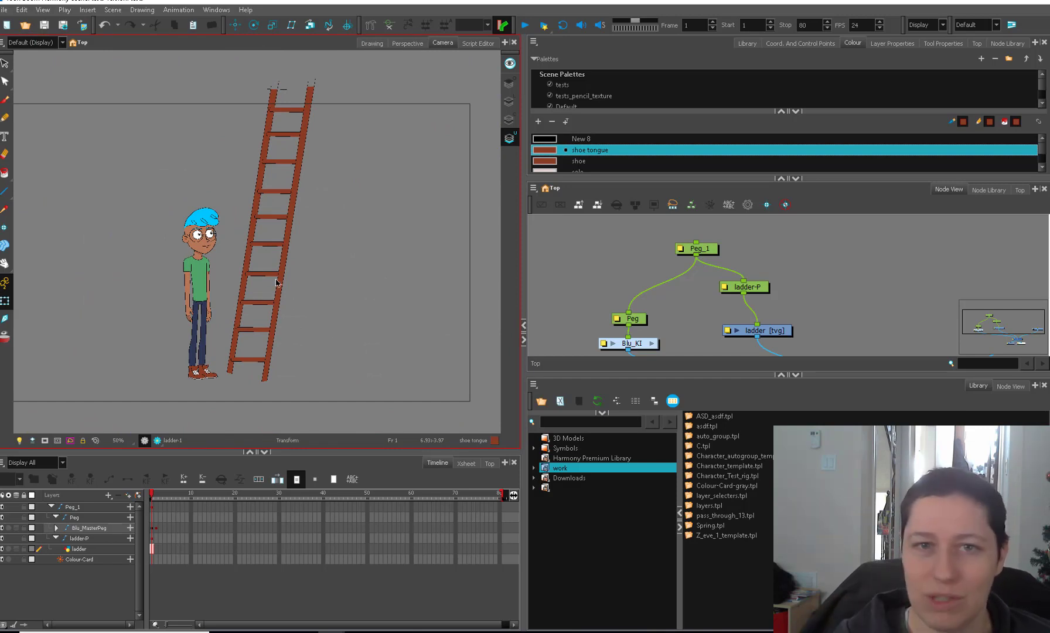
# Tidy the Peg, Blu_KI and ladder-P nodes beneath Peg_1 in the node view
pyautogui.click(745, 268)
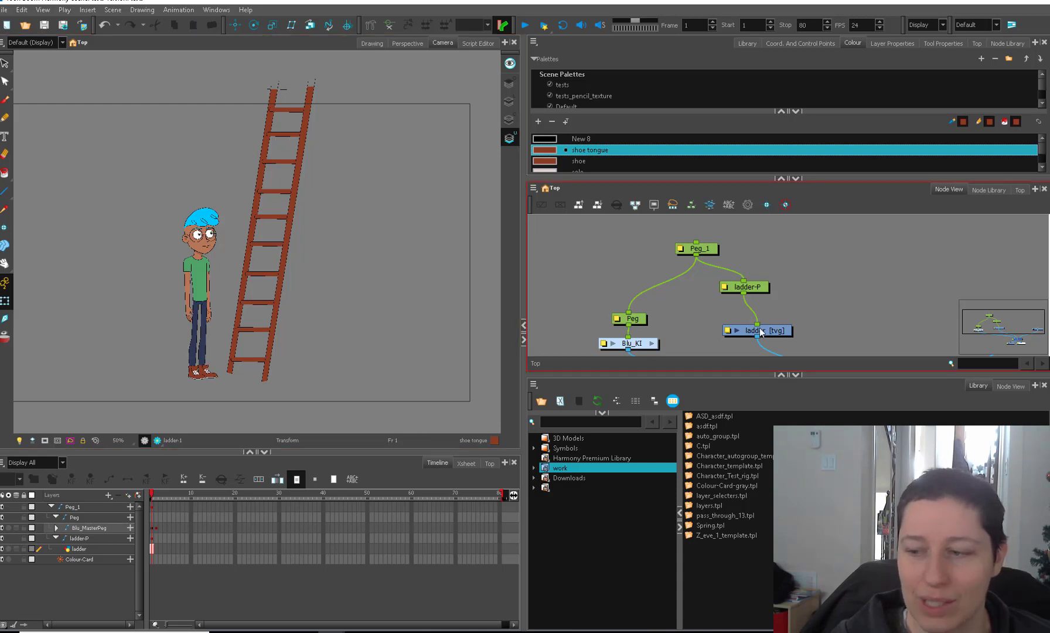
pyautogui.moveTo(634, 319); pyautogui.dragTo(640, 304)
pyautogui.moveTo(637, 344); pyautogui.dragTo(649, 328)
pyautogui.click(683, 312)
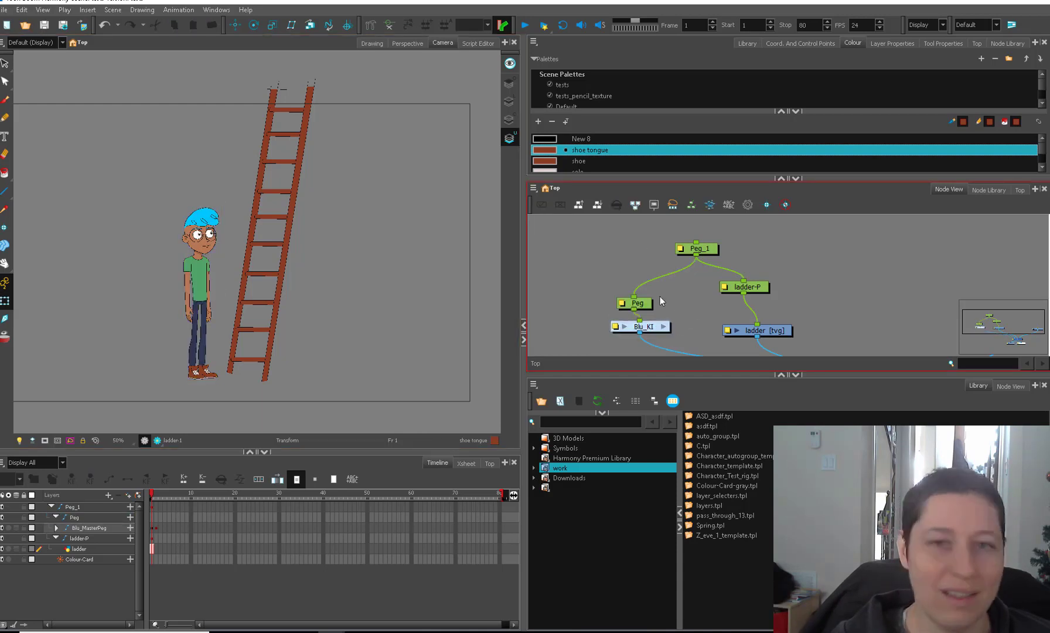
pyautogui.moveTo(766, 285); pyautogui.dragTo(772, 287)
pyautogui.click(601, 252)
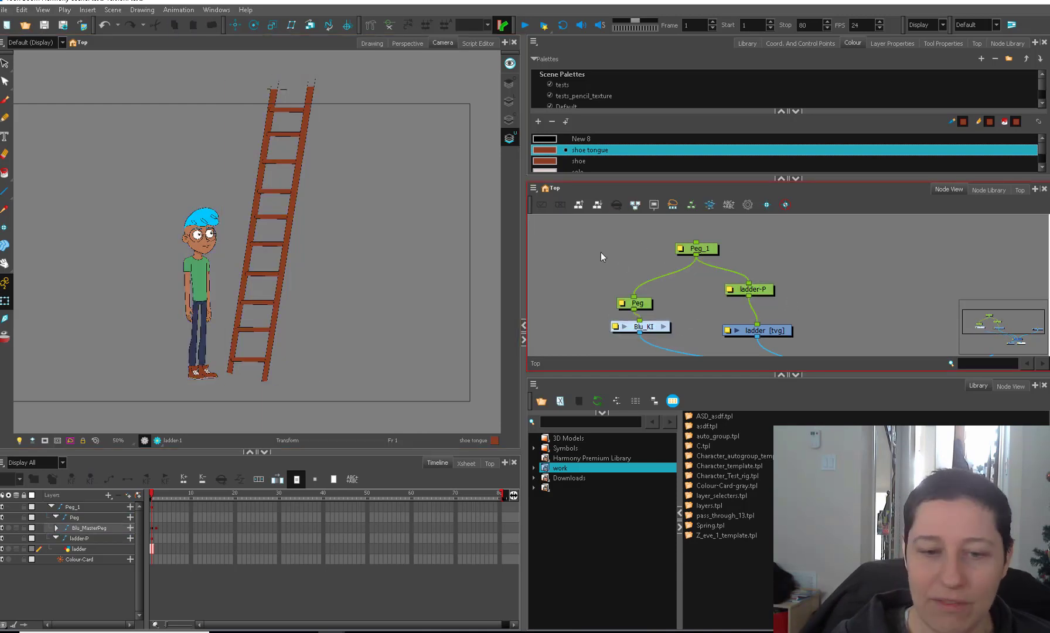
# Check which artwork the Peg_1 and Peg nodes control in the camera view
pyautogui.click(710, 252)
pyautogui.scroll(-1, 419, 293)
pyautogui.moveTo(300, 318); pyautogui.dragTo(321, 327)
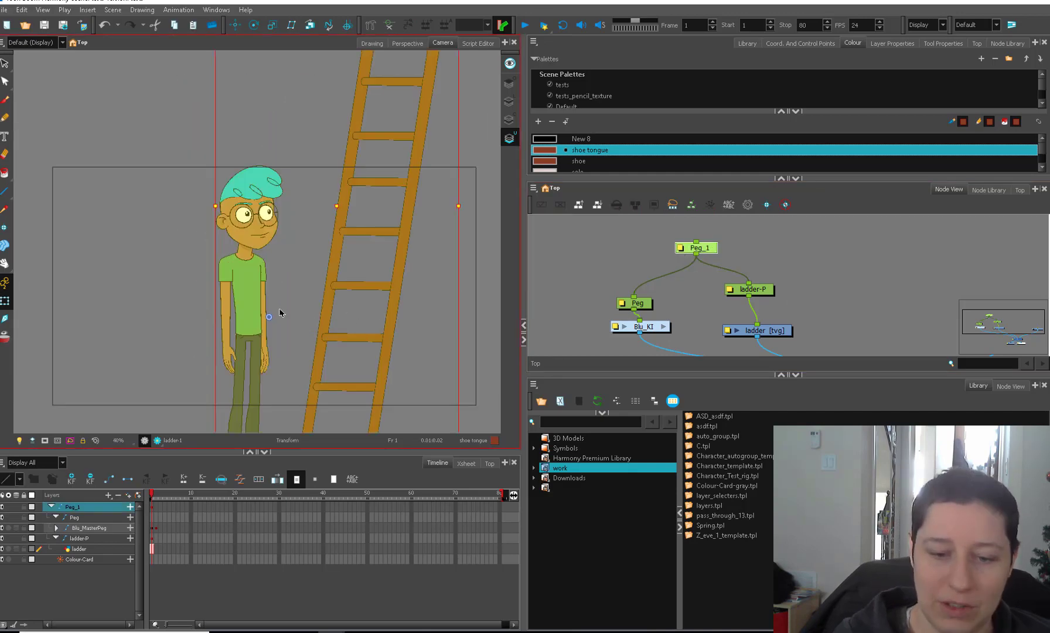
pyautogui.press('1')
pyautogui.press('1')
pyautogui.moveTo(277, 391); pyautogui.dragTo(129, 521)
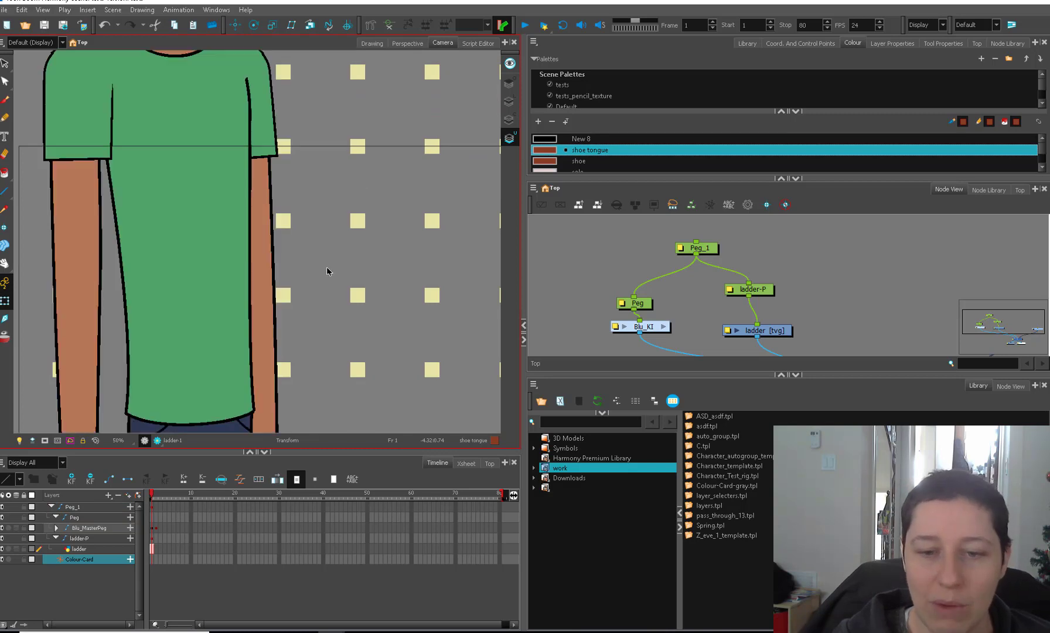
pyautogui.scroll(-3, 326, 266)
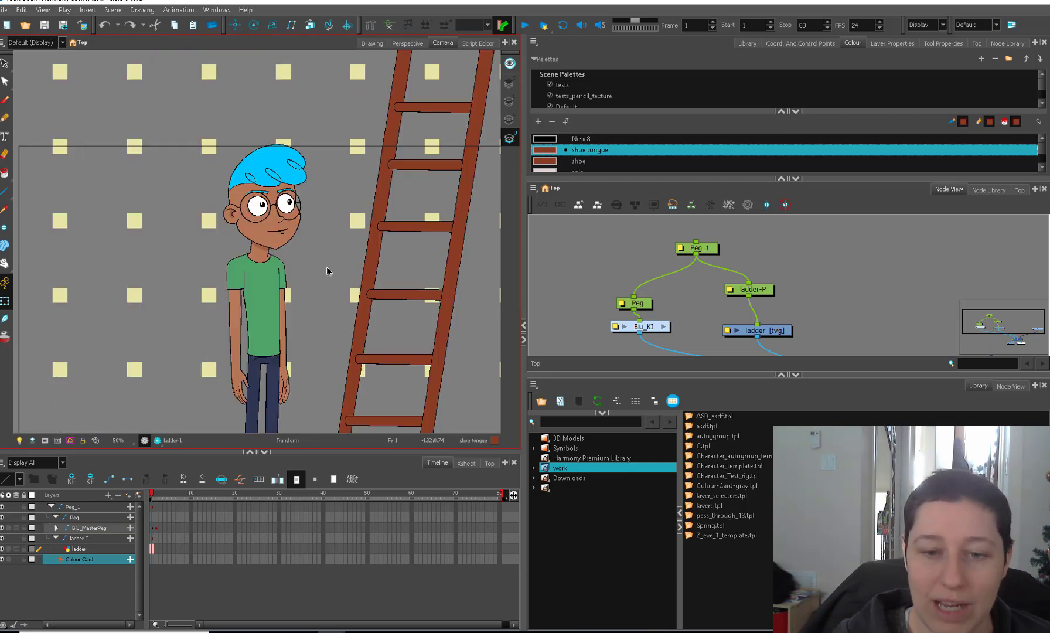
pyautogui.scroll(-3, 326, 266)
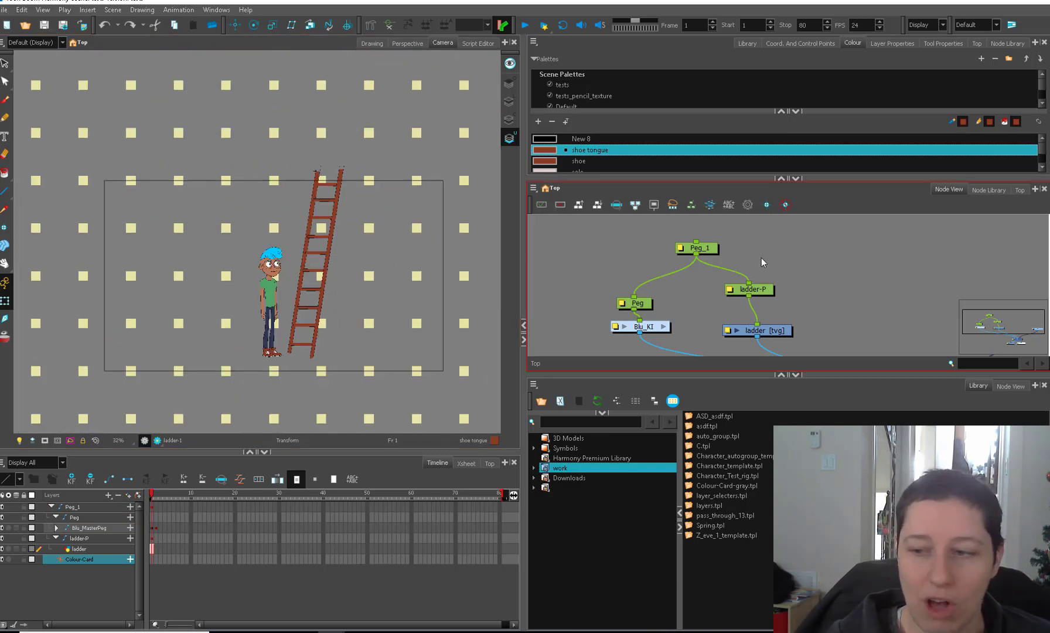
pyautogui.click(761, 258)
pyautogui.moveTo(636, 301); pyautogui.dragTo(641, 298)
pyautogui.scroll(2, 636, 293)
pyautogui.scroll(1, 398, 356)
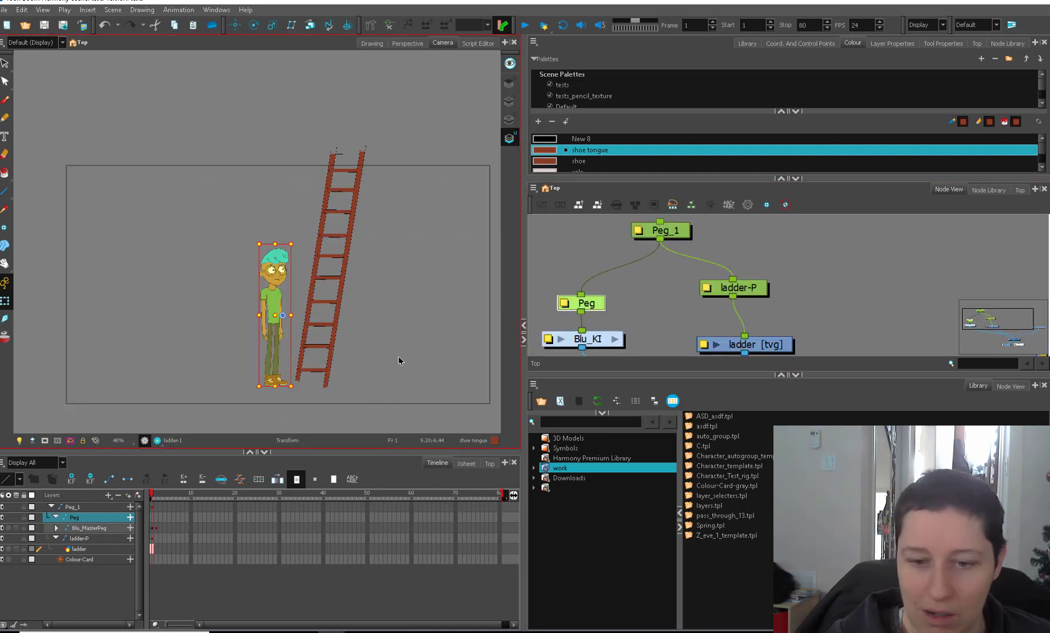
# Move the ladder against the character's side and scale it down through ladder-P
pyautogui.click(411, 354)
pyautogui.scroll(3, 410, 352)
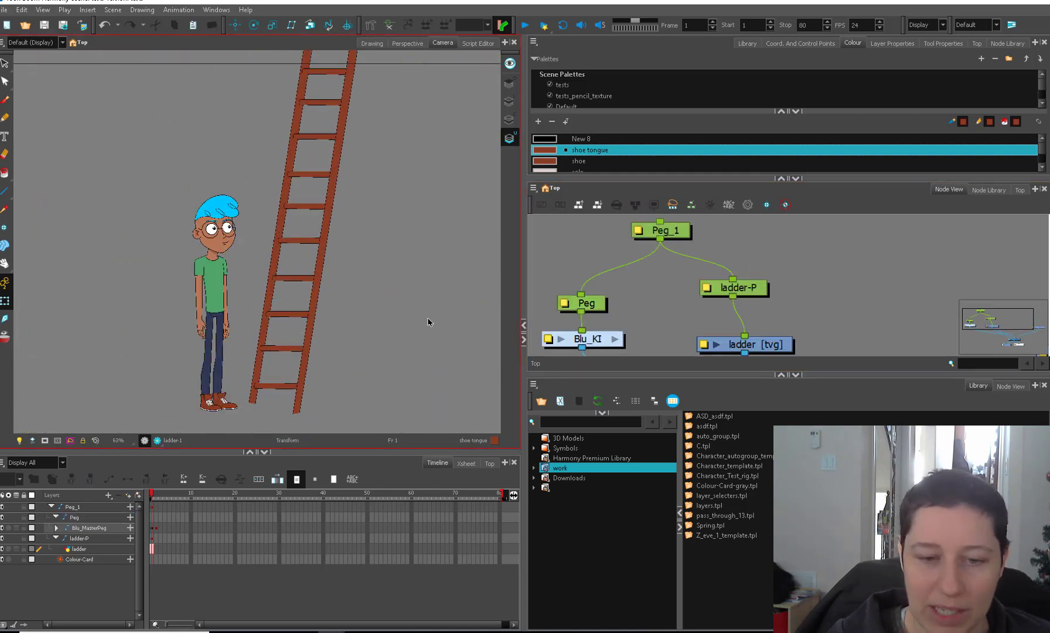
pyautogui.scroll(2, 381, 337)
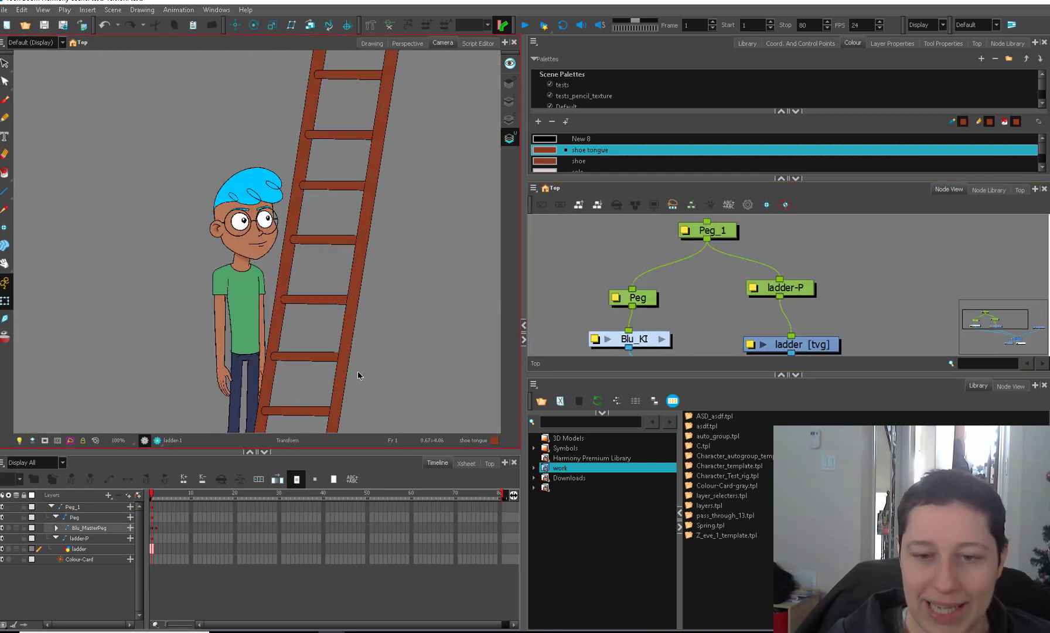
pyautogui.moveTo(358, 371); pyautogui.dragTo(381, 274)
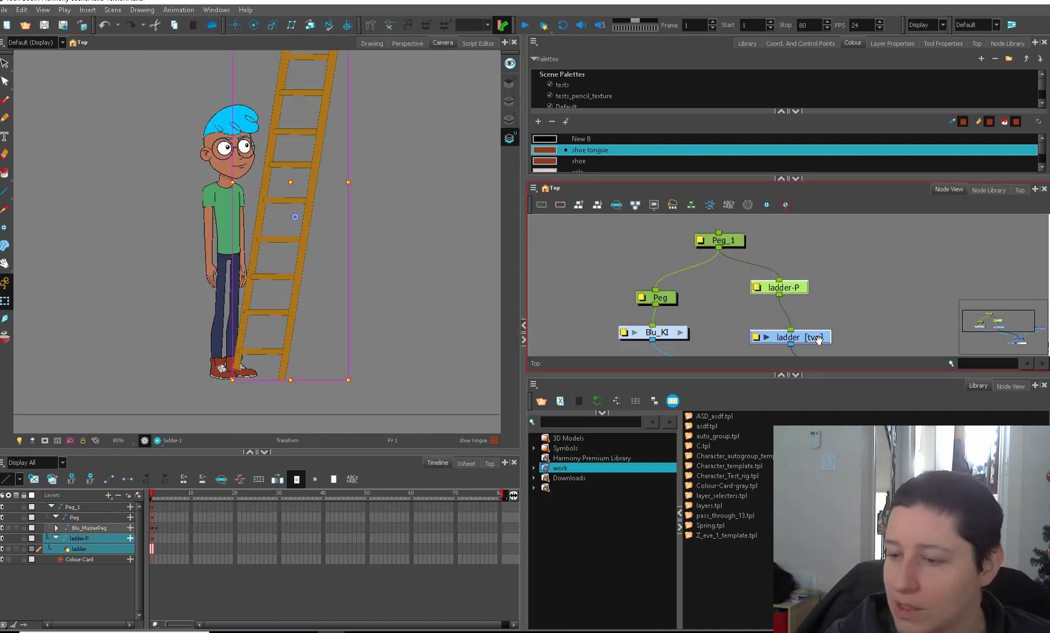
# Enlarge the node view and place the Composite node directly below the repositioned ladder nodes
pyautogui.moveTo(834, 345); pyautogui.dragTo(737, 283)
pyautogui.moveTo(694, 179); pyautogui.dragTo(692, 121)
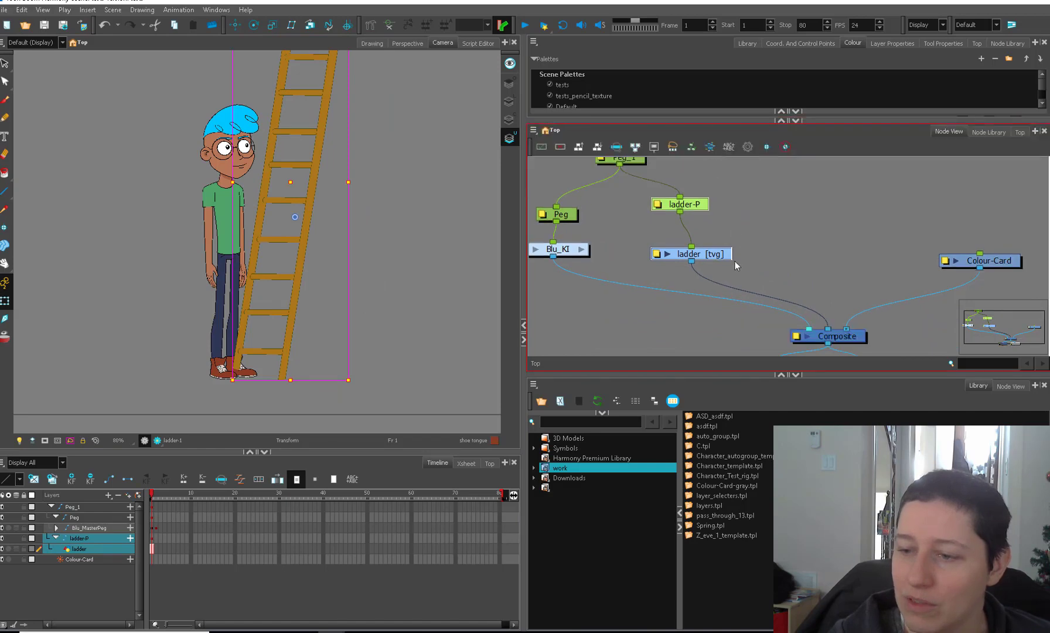
pyautogui.moveTo(716, 256); pyautogui.dragTo(703, 238)
pyautogui.click(867, 337)
pyautogui.moveTo(861, 338); pyautogui.dragTo(697, 335)
pyautogui.click(795, 320)
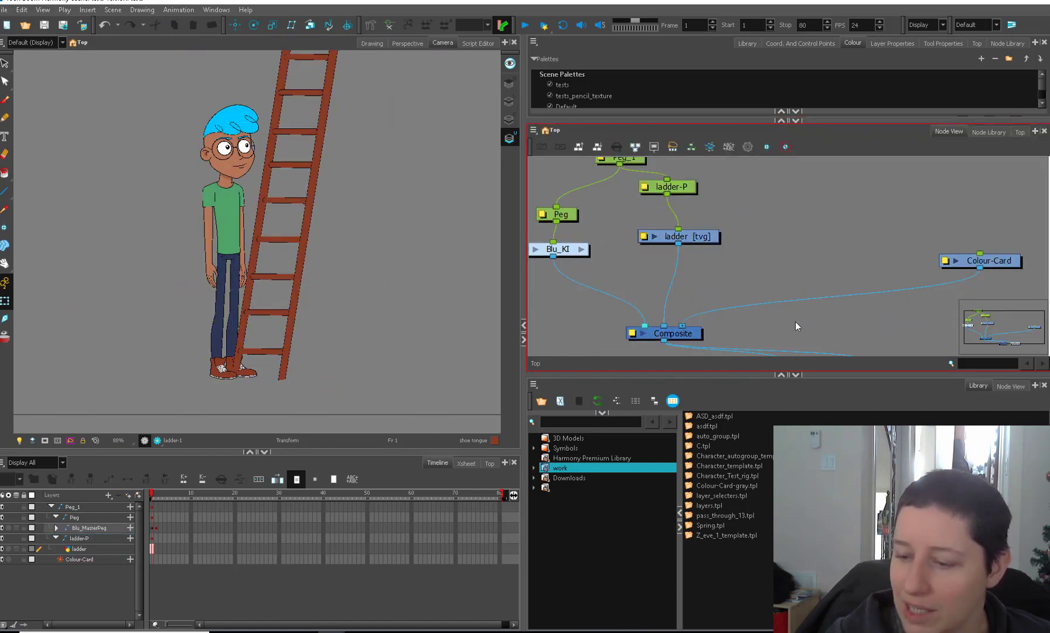
# Add the layer_selecters.tpl template to the node view and spread its nodes beside the ladder drawing
pyautogui.click(717, 416)
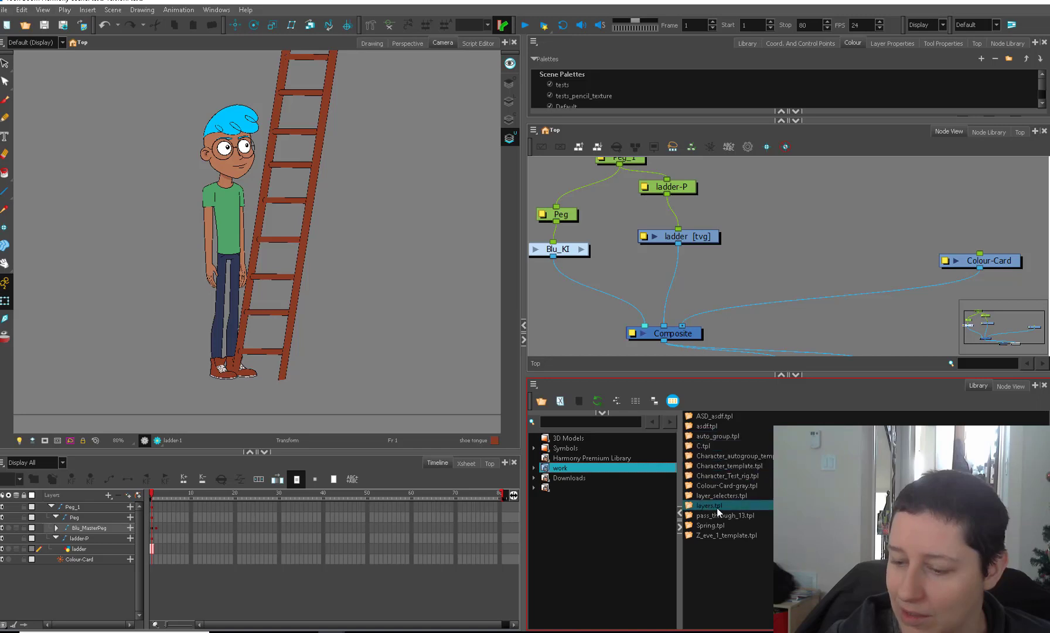
pyautogui.moveTo(718, 495); pyautogui.dragTo(717, 268)
pyautogui.moveTo(682, 261); pyautogui.dragTo(780, 218)
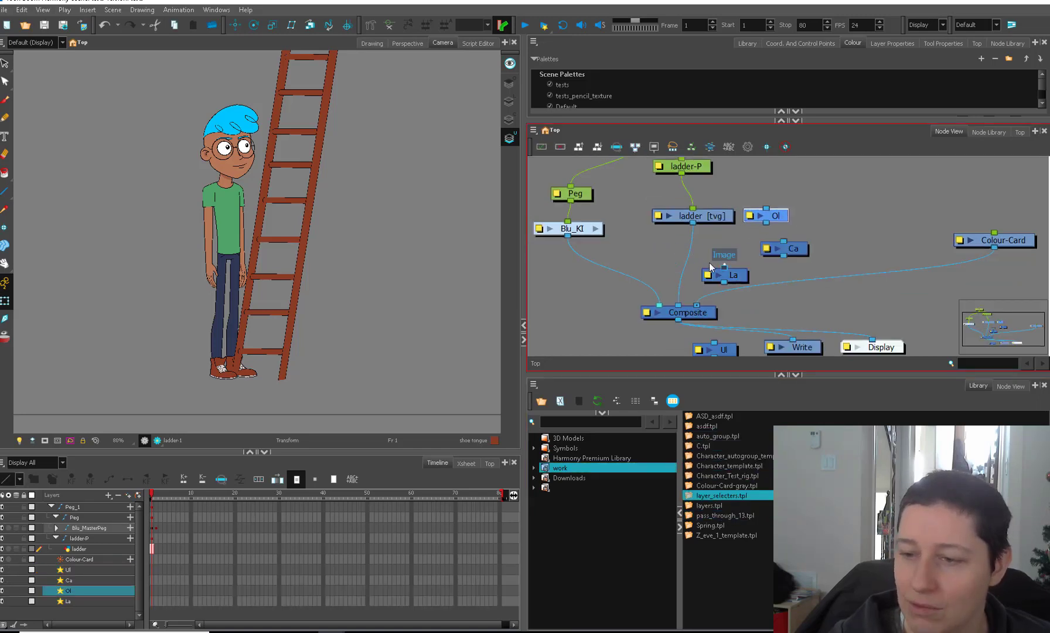
# Connect the La, Ol and Ul layer selectors in parallel between the ladder drawing and the Composite node
pyautogui.moveTo(736, 278); pyautogui.dragTo(697, 263)
pyautogui.moveTo(774, 216); pyautogui.dragTo(650, 258)
pyautogui.moveTo(693, 223); pyautogui.dragTo(655, 305)
pyautogui.moveTo(649, 258); pyautogui.dragTo(652, 258)
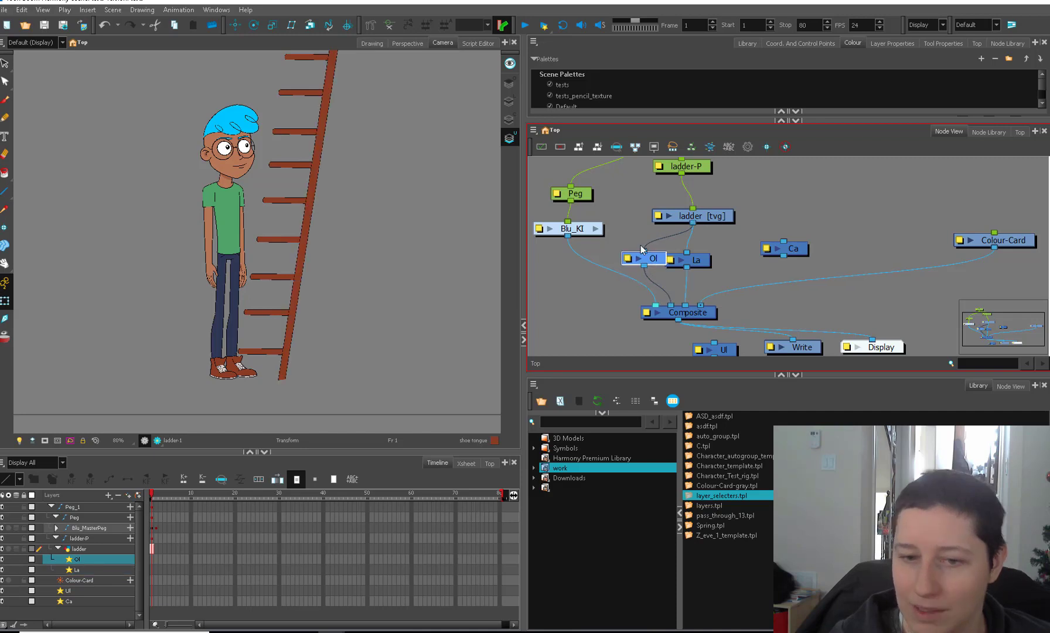
pyautogui.moveTo(737, 348); pyautogui.dragTo(739, 274)
pyautogui.moveTo(693, 222); pyautogui.dragTo(691, 306)
pyautogui.click(442, 271)
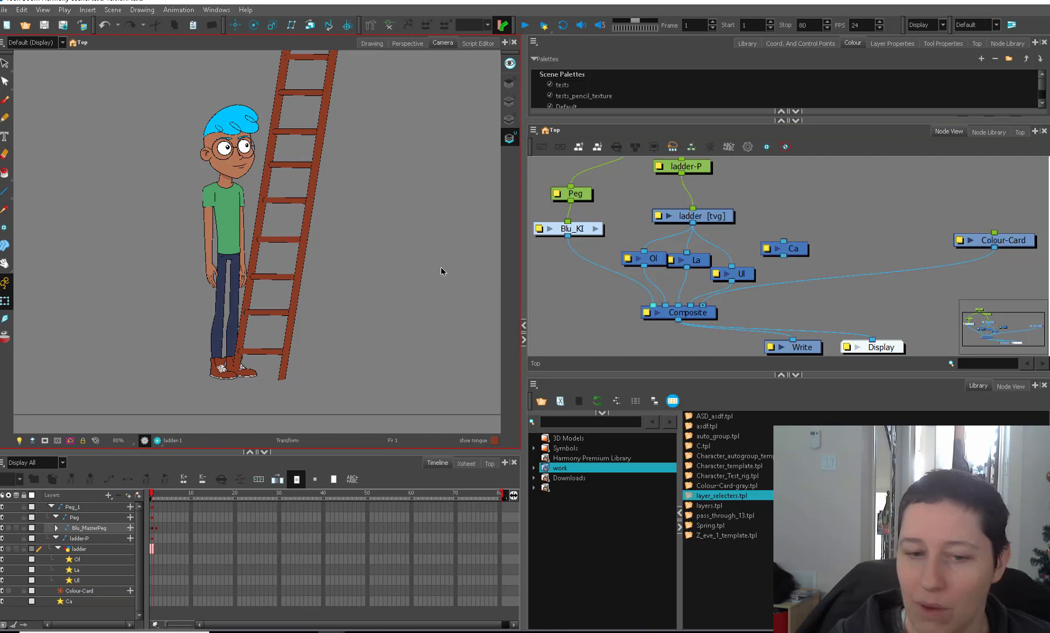
# Insert a Cutter node between the Ul selector and the Composite, with Blu_KI connected as its matte
pyautogui.click(242, 319)
pyautogui.moveTo(741, 274); pyautogui.dragTo(827, 251)
pyautogui.click(1007, 44)
pyautogui.moveTo(791, 106); pyautogui.dragTo(751, 255)
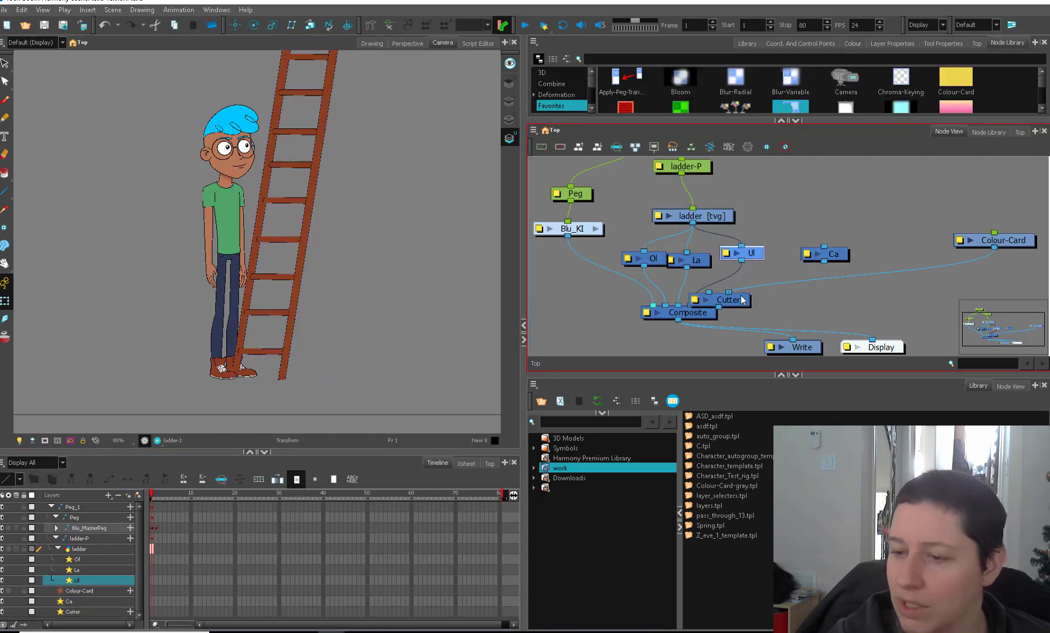
pyautogui.moveTo(741, 299); pyautogui.dragTo(741, 285)
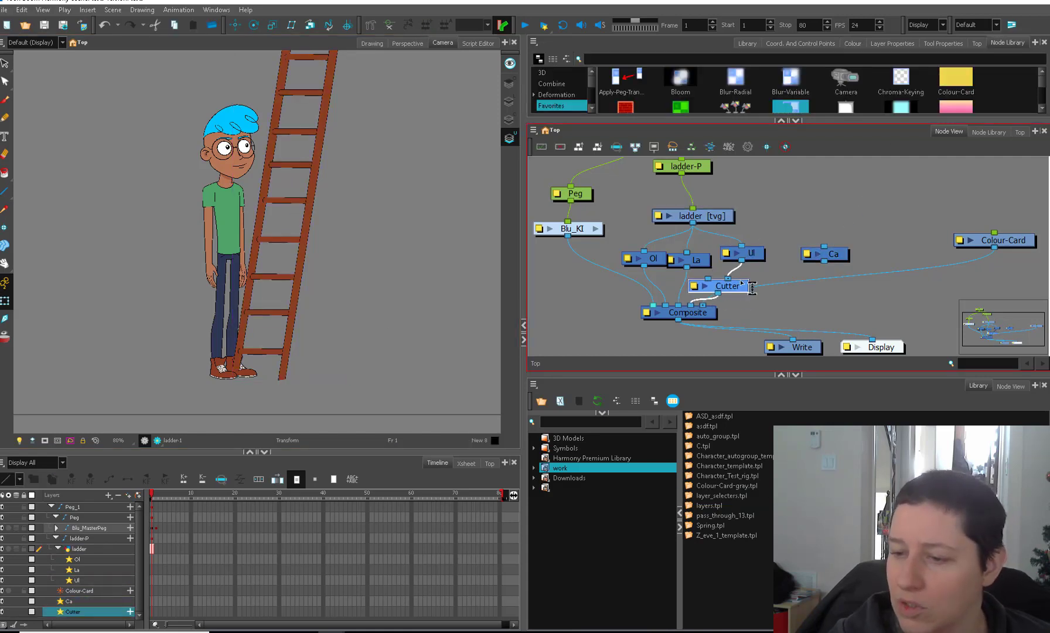
# Move the Composite, Write and Display nodes lower to leave more room below the ladder network
pyautogui.moveTo(698, 317); pyautogui.dragTo(673, 354)
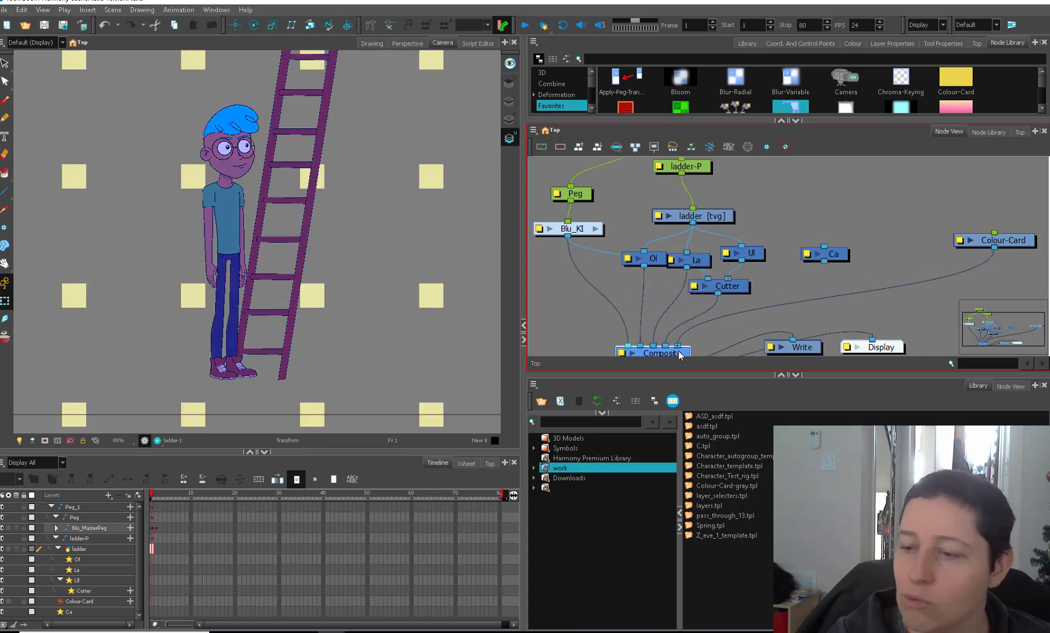
pyautogui.moveTo(901, 321); pyautogui.dragTo(768, 356)
pyautogui.moveTo(791, 306); pyautogui.dragTo(673, 405)
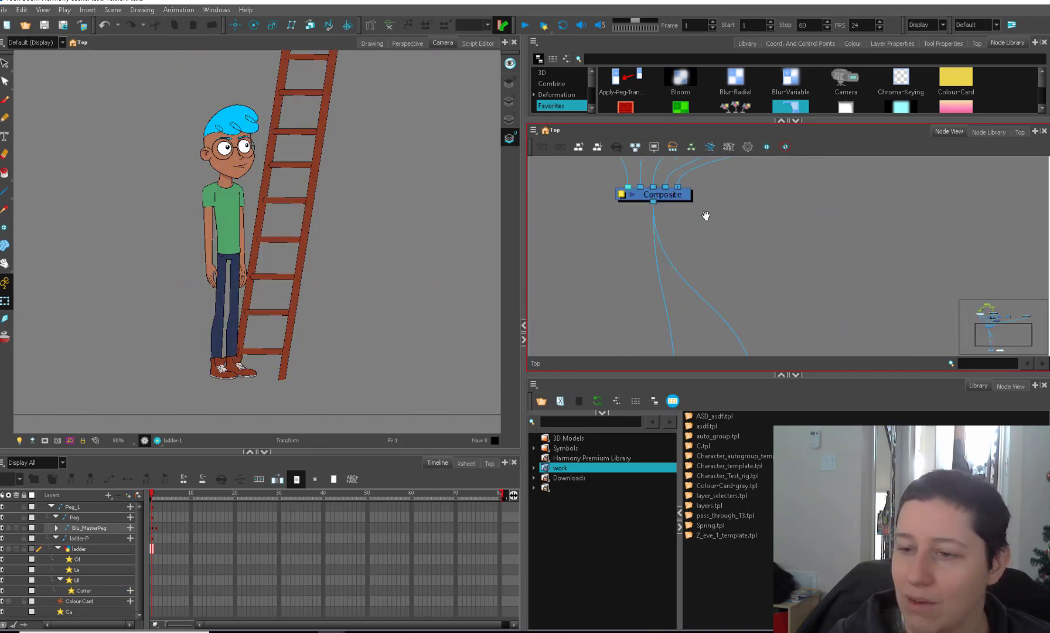
pyautogui.moveTo(706, 215); pyautogui.dragTo(725, 338)
pyautogui.scroll(-2, 718, 323)
pyautogui.click(726, 338)
pyautogui.moveTo(721, 299); pyautogui.dragTo(715, 313)
pyautogui.click(723, 334)
# Add the asdf.tpl template connected to the Composite and ready its drawing for the Brush with Black from the tests palette
pyautogui.moveTo(718, 430); pyautogui.dragTo(562, 328)
pyautogui.hotkey('alt', 'b')
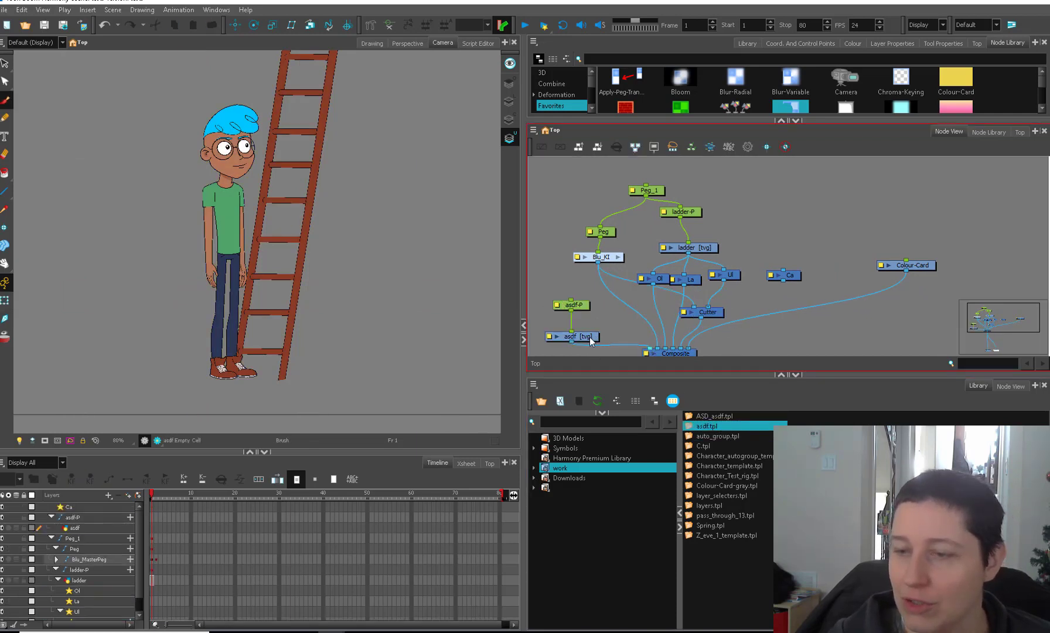
pyautogui.click(590, 337)
pyautogui.click(852, 44)
pyautogui.click(564, 85)
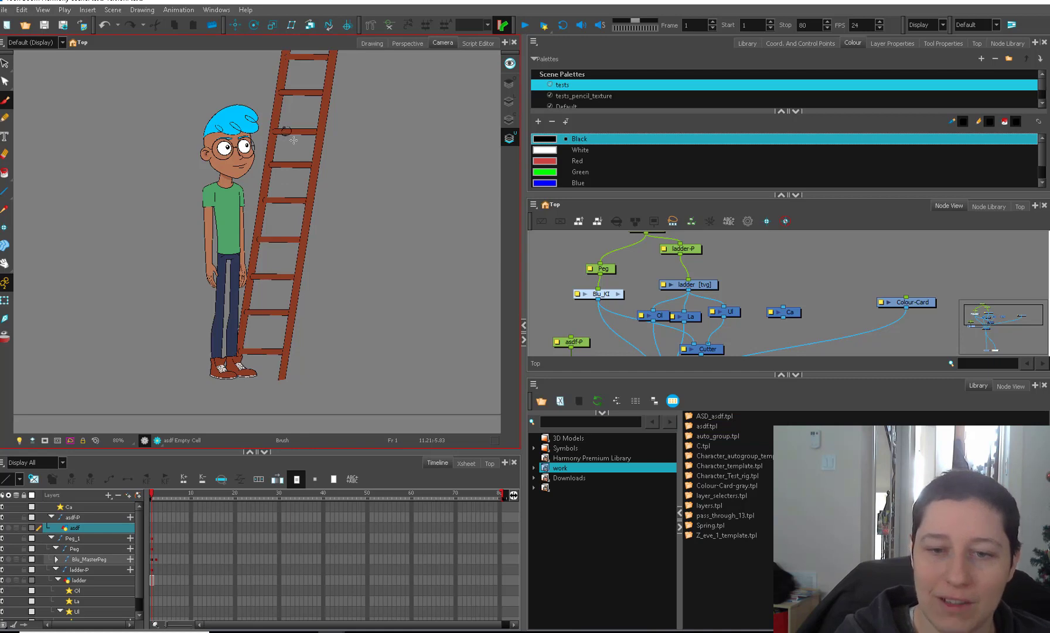
# Sketch a rough figure over the ladder with an arm and hand reaching for the rungs and rail
pyautogui.moveTo(297, 157); pyautogui.dragTo(303, 155)
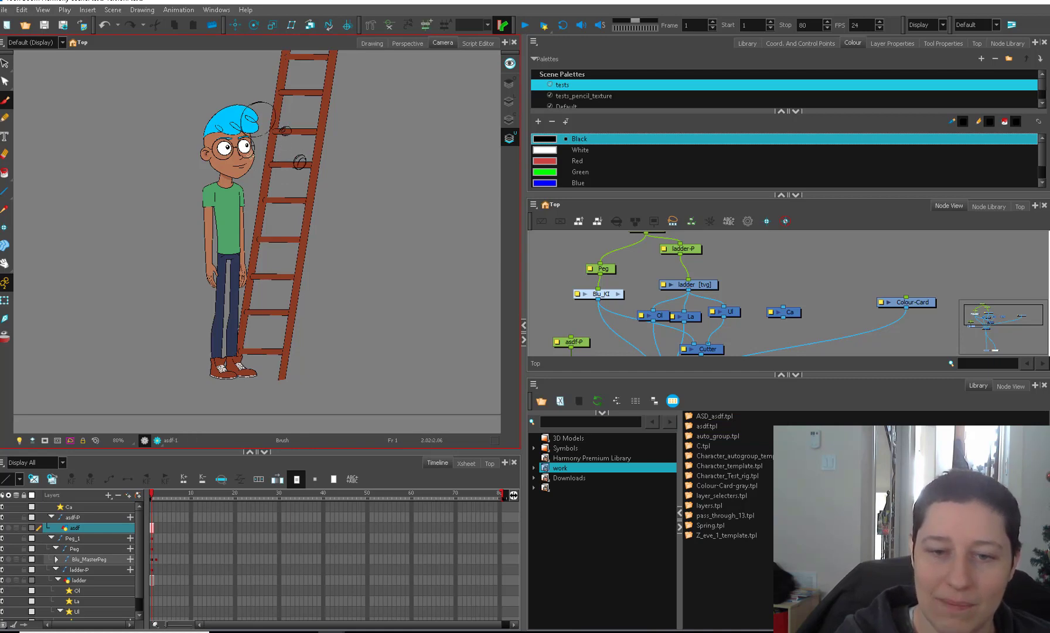
pyautogui.moveTo(267, 136); pyautogui.dragTo(299, 299)
pyautogui.moveTo(262, 137)
pyautogui.mouseDown()
pyautogui.moveTo(317, 161)
pyautogui.moveTo(329, 125)
pyautogui.moveTo(322, 137)
pyautogui.moveTo(265, 151)
pyautogui.moveTo(322, 148)
pyautogui.moveTo(345, 86)
pyautogui.mouseUp()
pyautogui.hotkey('alt', 's')
pyautogui.hotkey('ctrl', 'x')
pyautogui.hotkey('alt', 'b')
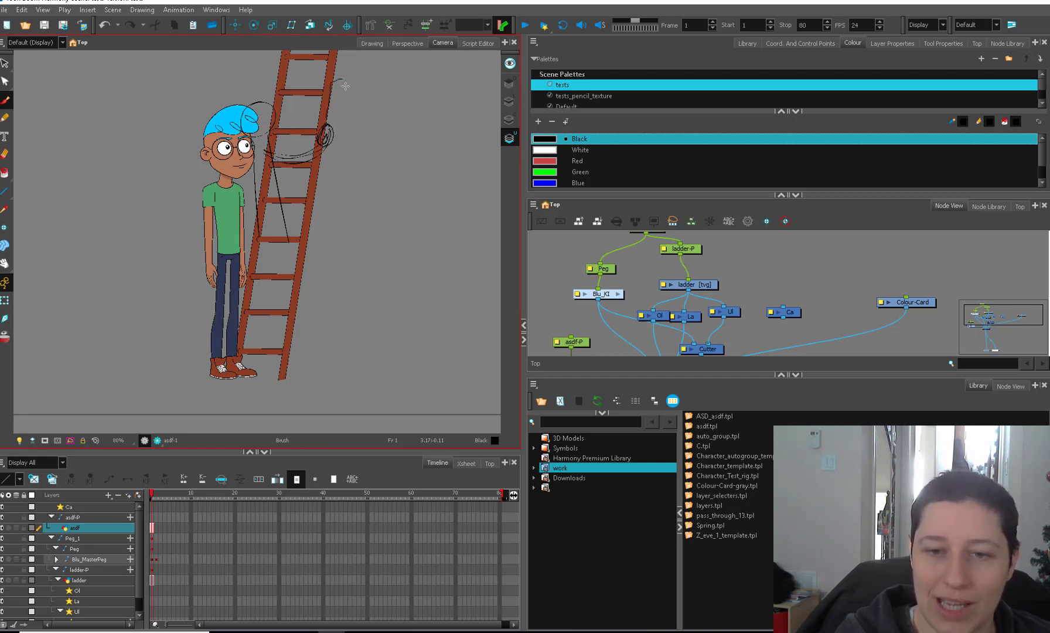
pyautogui.moveTo(324, 138); pyautogui.dragTo(312, 214)
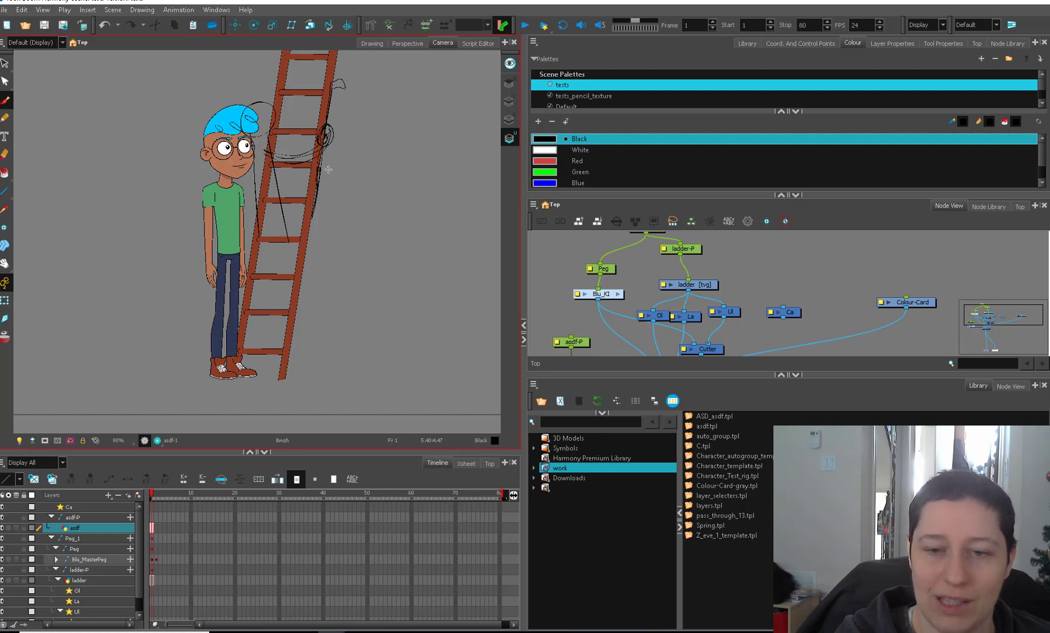
# Delete the arm and hand strokes at the ladder's outer rail and redraw them with the hand on a rung
pyautogui.hotkey('alt', 's')
pyautogui.click(306, 129)
pyautogui.press('Delete')
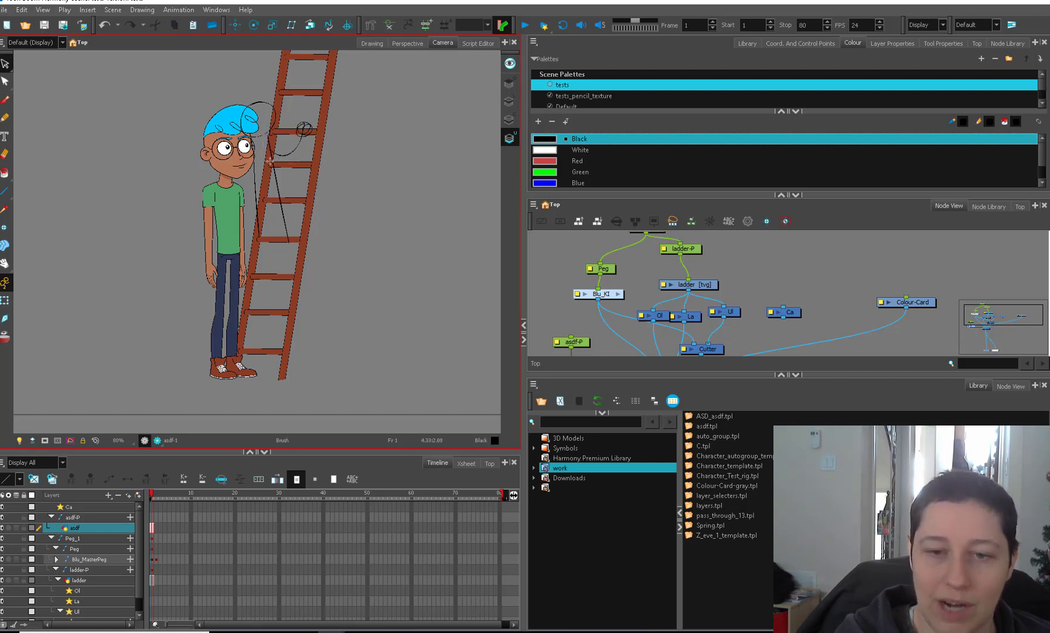
pyautogui.hotkey('alt', 'b')
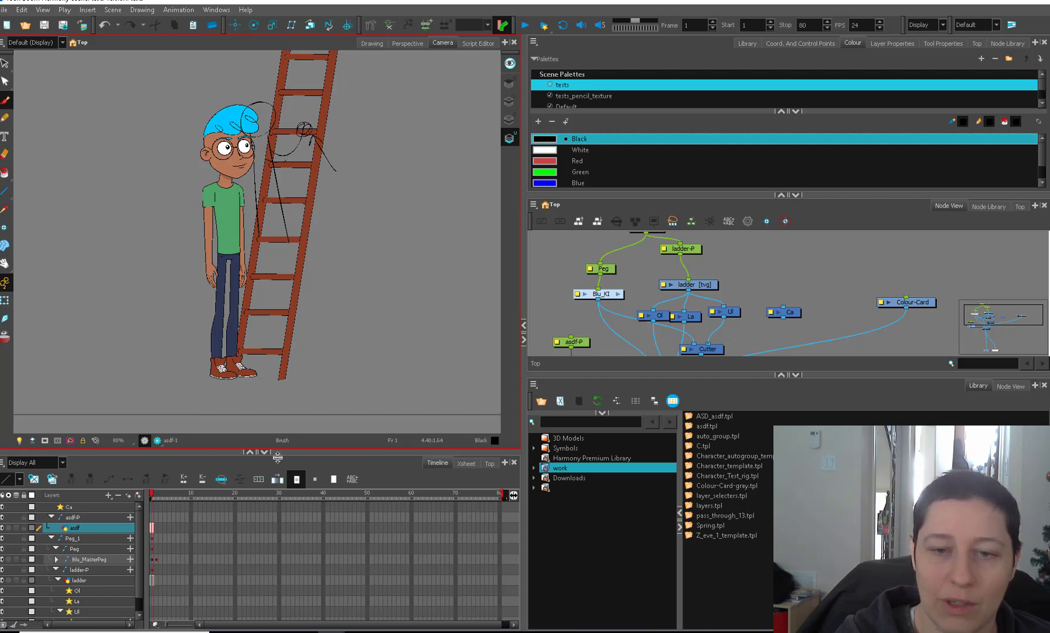
# Delete all the rough pose strokes from the asdf drawing over the ladder
pyautogui.hotkey('alt', 's')
pyautogui.hotkey('ctrl', 'a')
pyautogui.press('Delete')
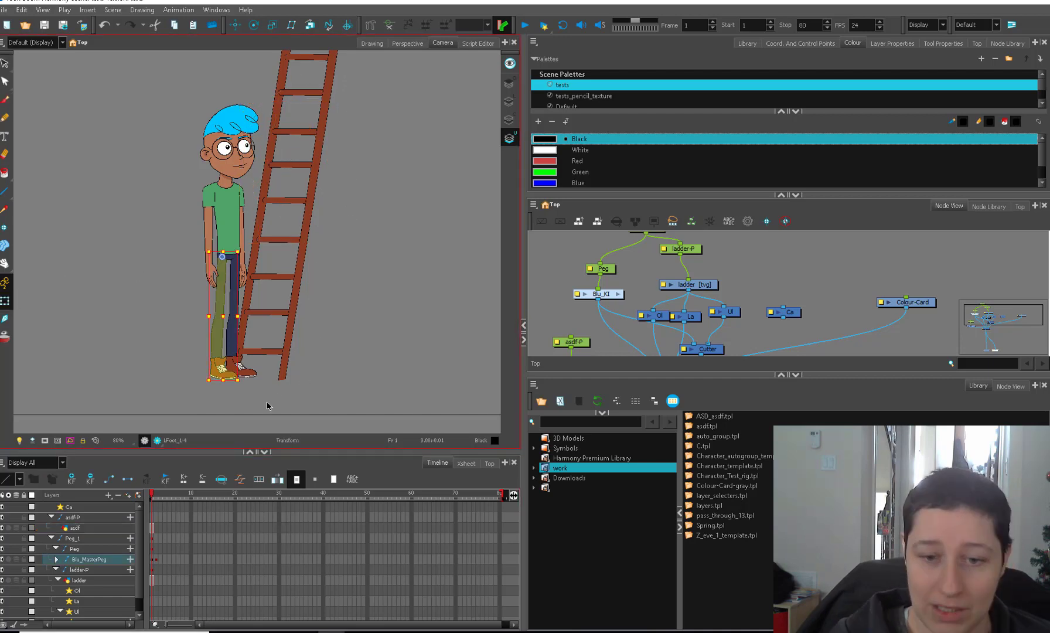
# Swing the character's ladder-side arm out toward the ladder and bend the forearm up to a rung
pyautogui.click(244, 280)
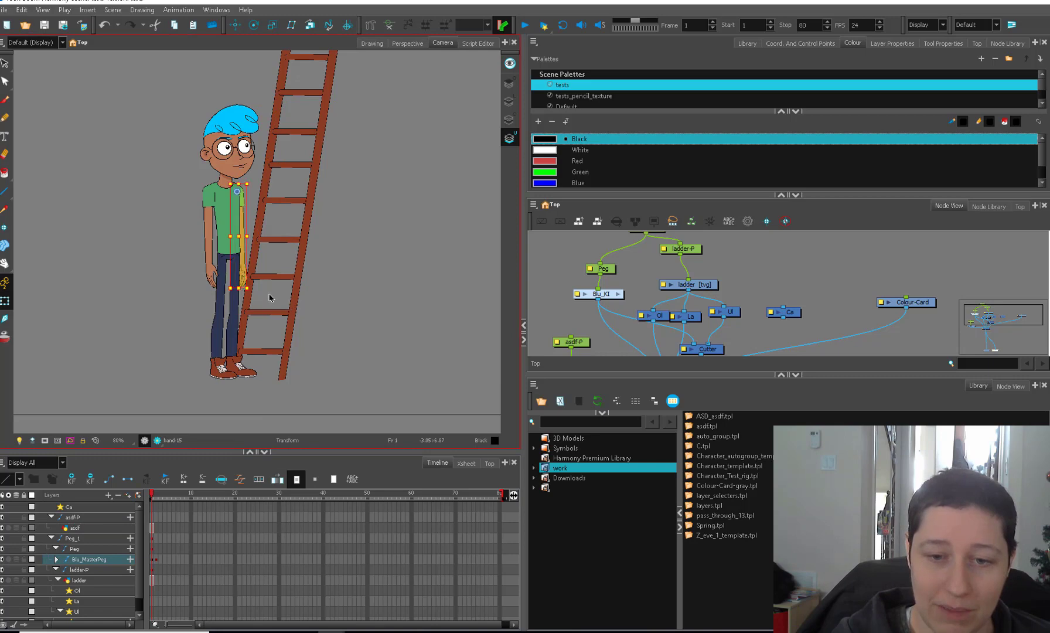
pyautogui.moveTo(254, 303); pyautogui.dragTo(282, 217)
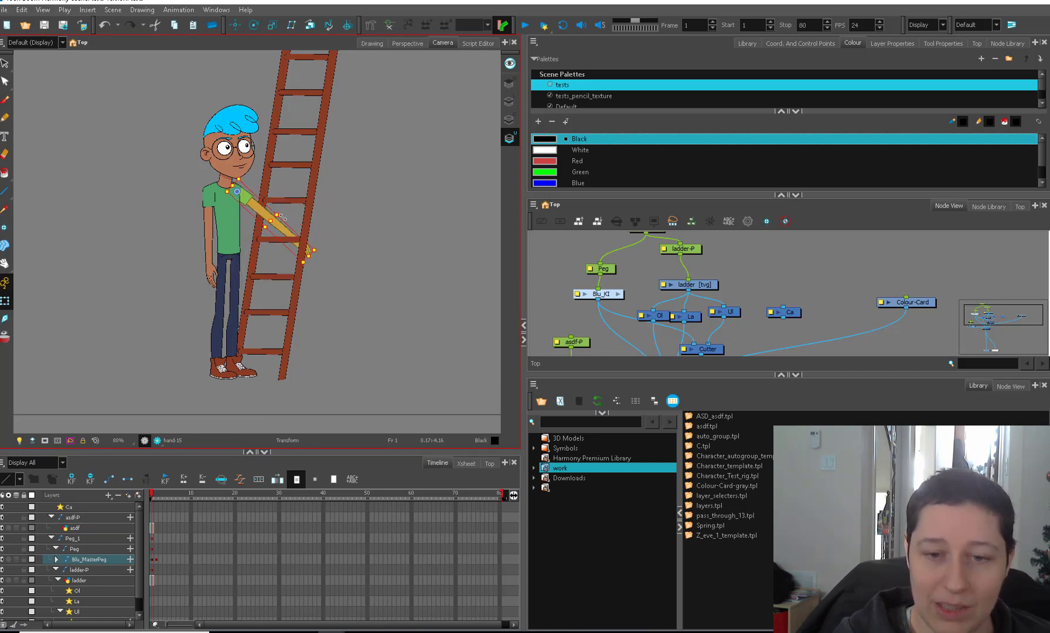
pyautogui.scroll(2, 294, 169)
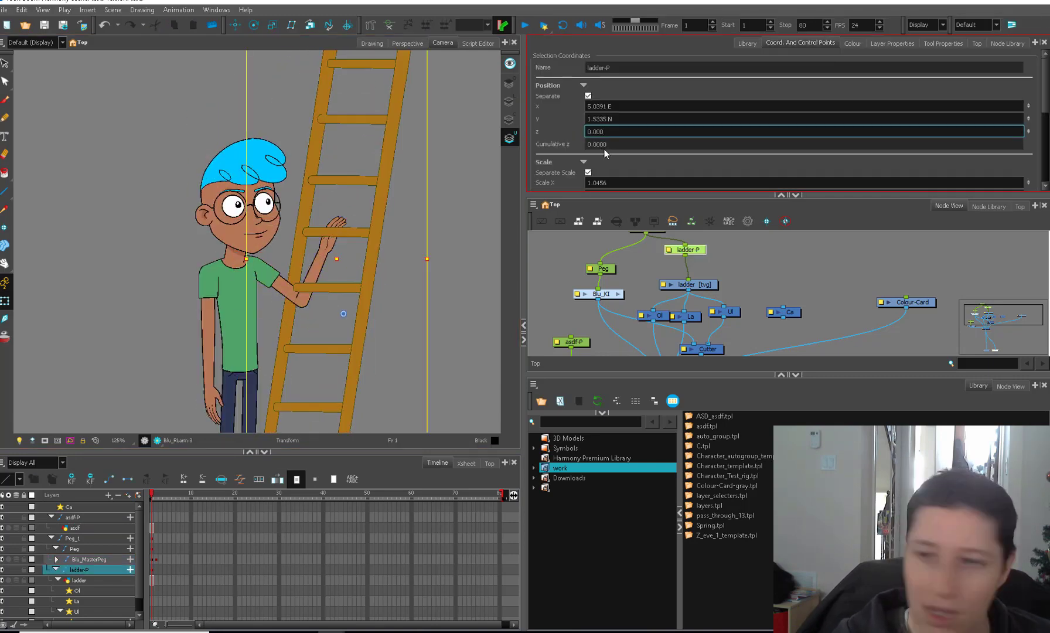
# Fine-tune the rotation of the raised arm and hand so the palm sits over the ladder rung, and deselect the arm
pyautogui.click(335, 230)
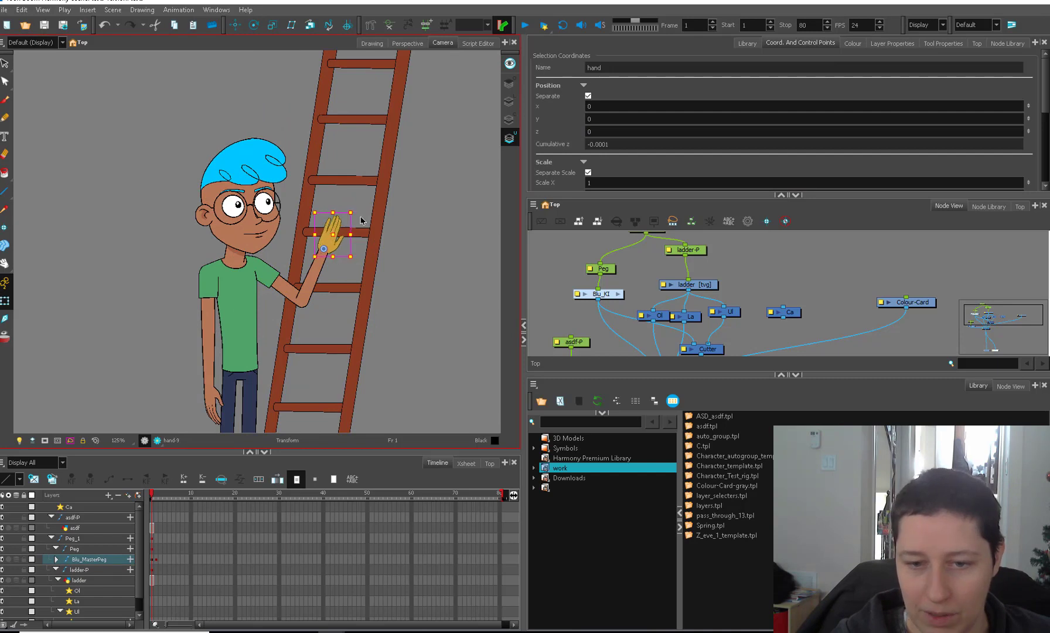
pyautogui.press('b')
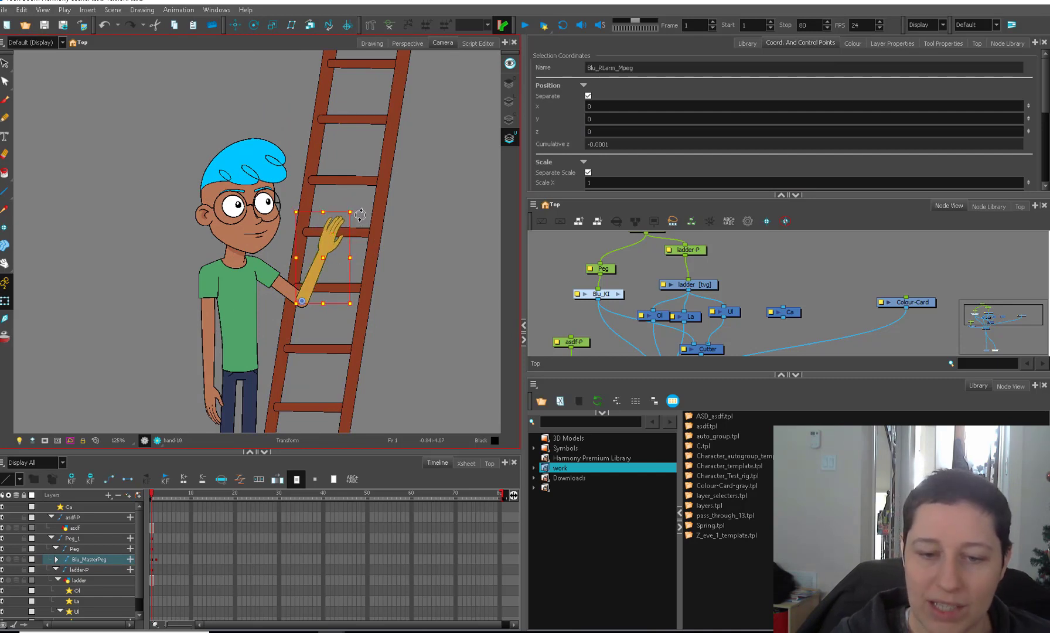
pyautogui.press('b')
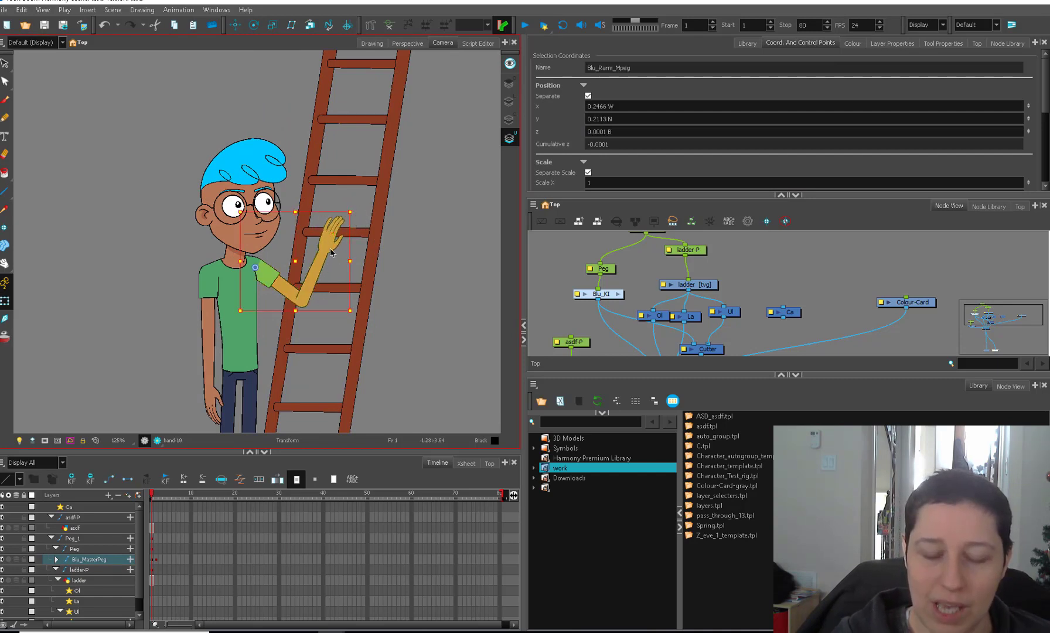
pyautogui.click(332, 237)
pyautogui.press('b')
pyautogui.press('b')
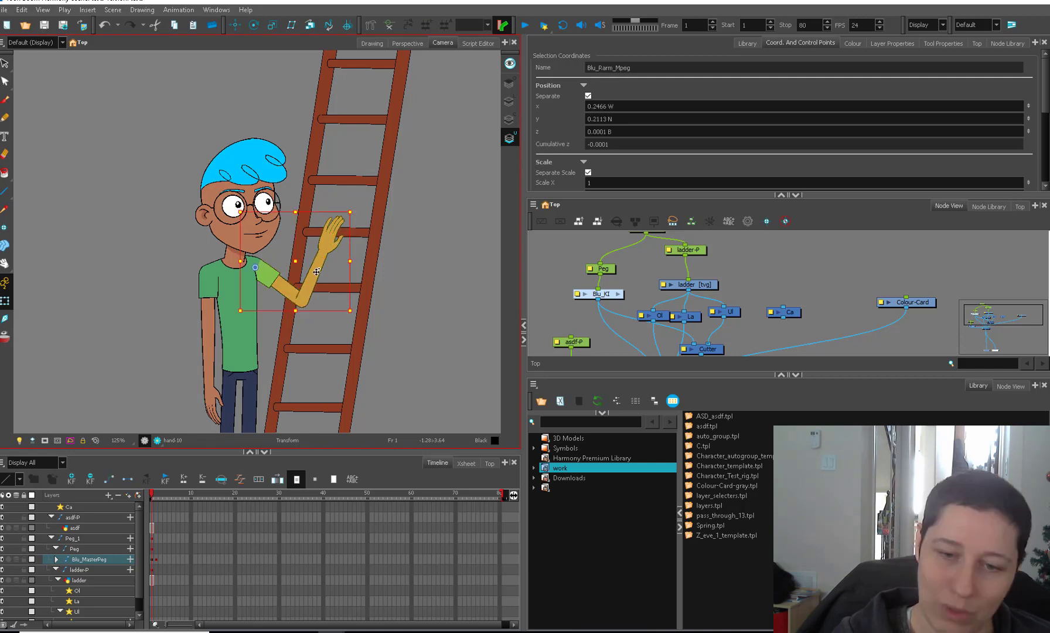
pyautogui.click(328, 247)
pyautogui.press('b')
pyautogui.press('b')
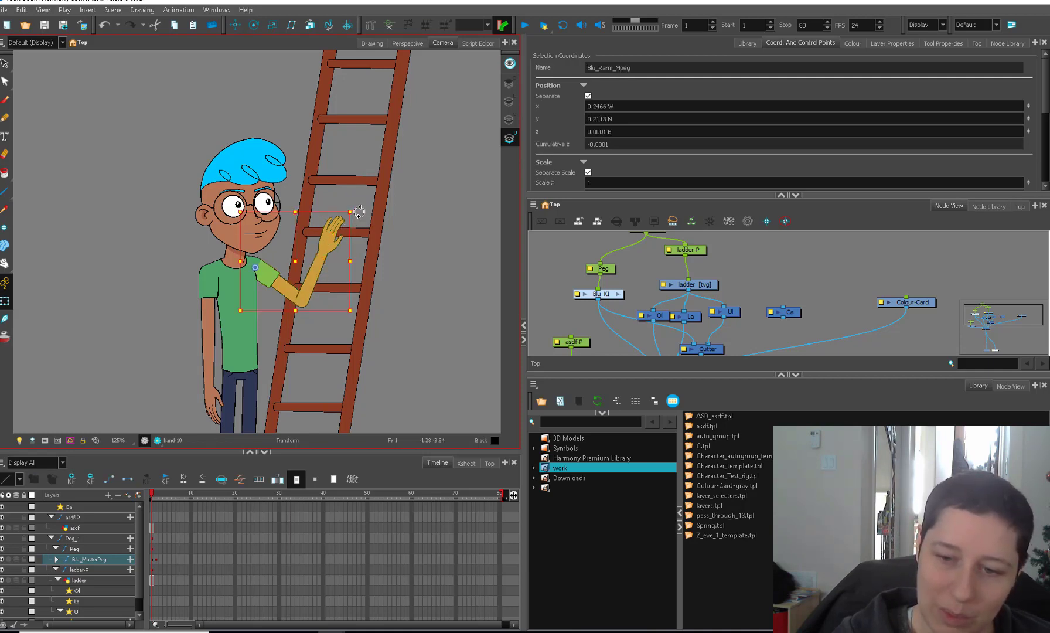
pyautogui.moveTo(352, 215); pyautogui.dragTo(350, 212)
pyautogui.click(400, 314)
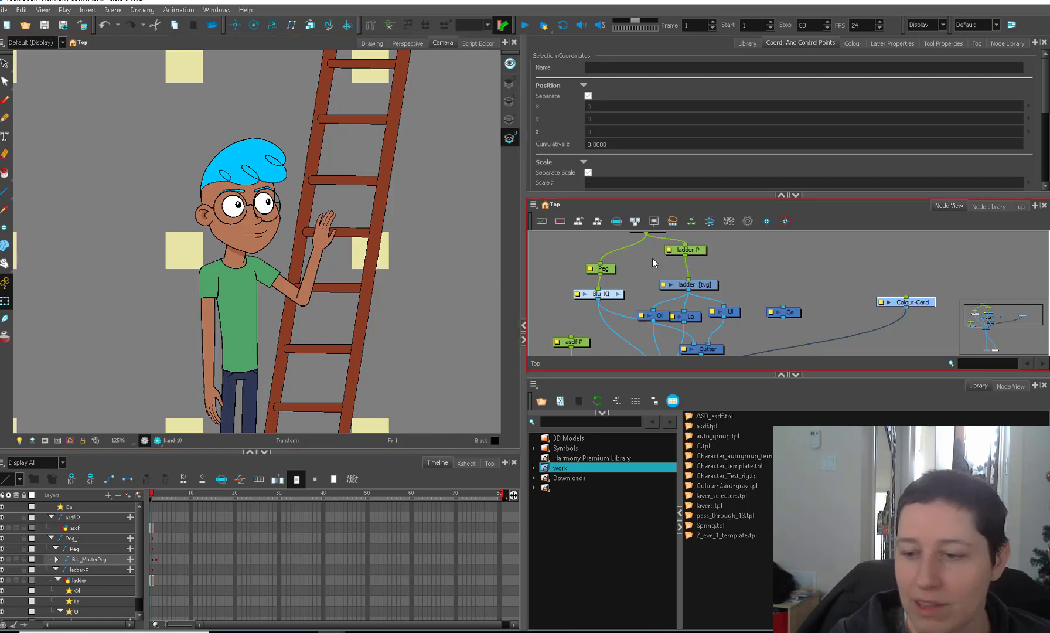
# Try brushing black outline strokes around the bent elbow on the asdf drawing, and clear them
pyautogui.scroll(-2, 654, 262)
pyautogui.click(645, 308)
pyautogui.hotkey('alt', 'b')
pyautogui.press('2')
pyautogui.press('2')
pyautogui.press('2')
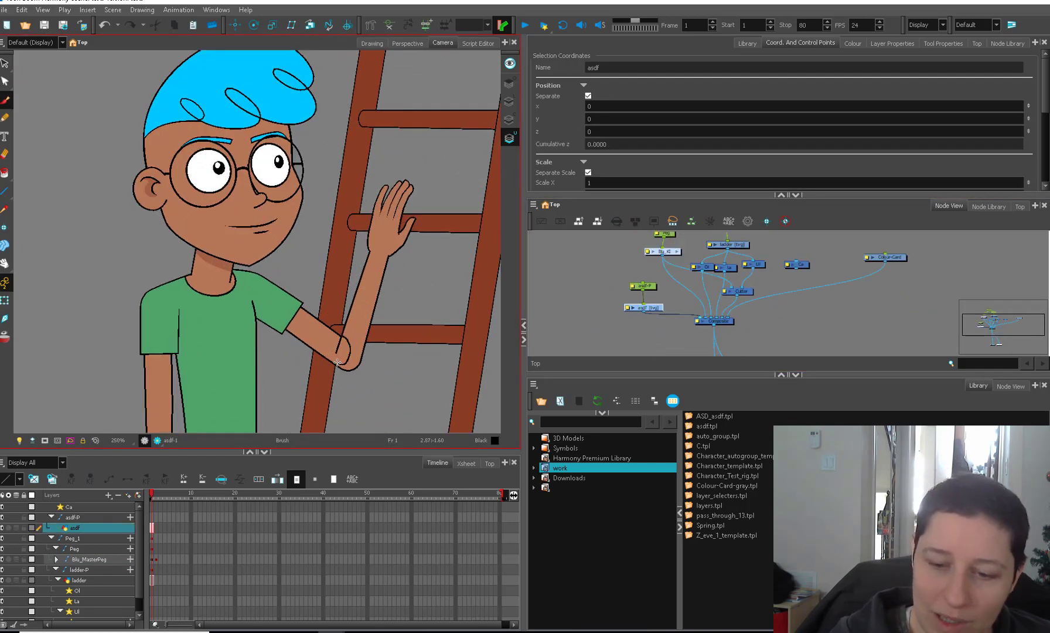
pyautogui.hotkey('alt', 's')
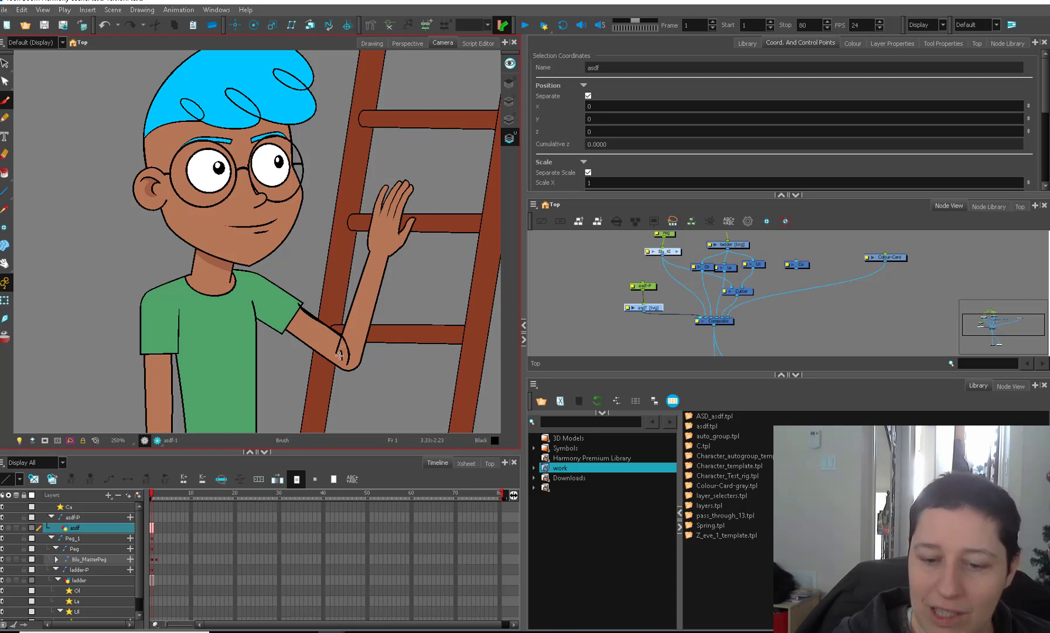
pyautogui.hotkey('alt', 's')
pyautogui.hotkey('ctrl', 'a')
pyautogui.press('Delete')
# Pick the skin colour from the arm and try brushing over the elbow crease on the asdf drawing
pyautogui.hotkey('alt', 'b')
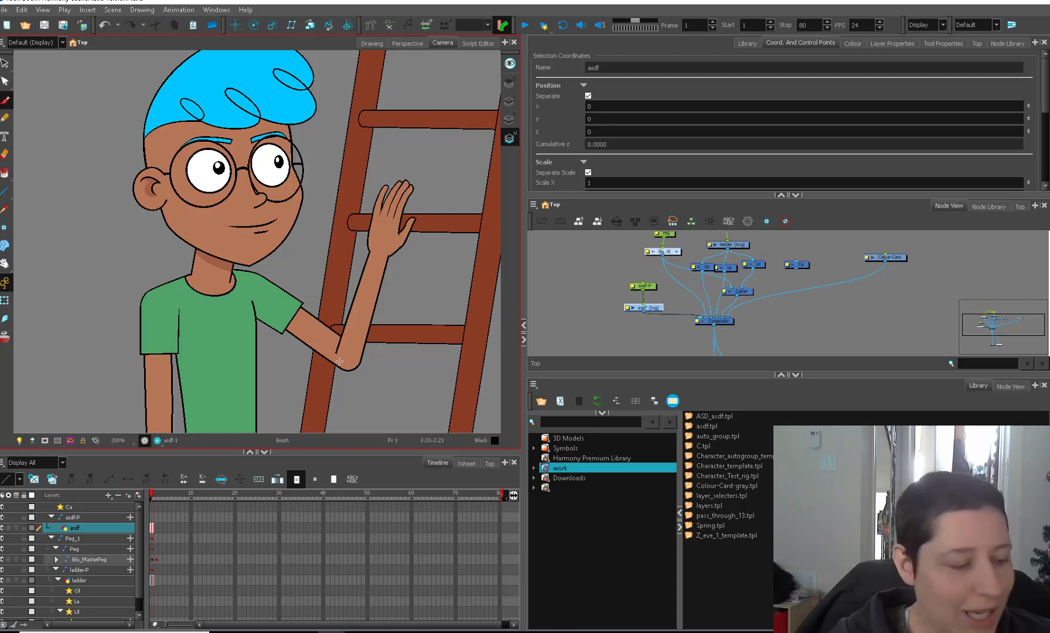
pyautogui.press('d')
pyautogui.click(345, 356)
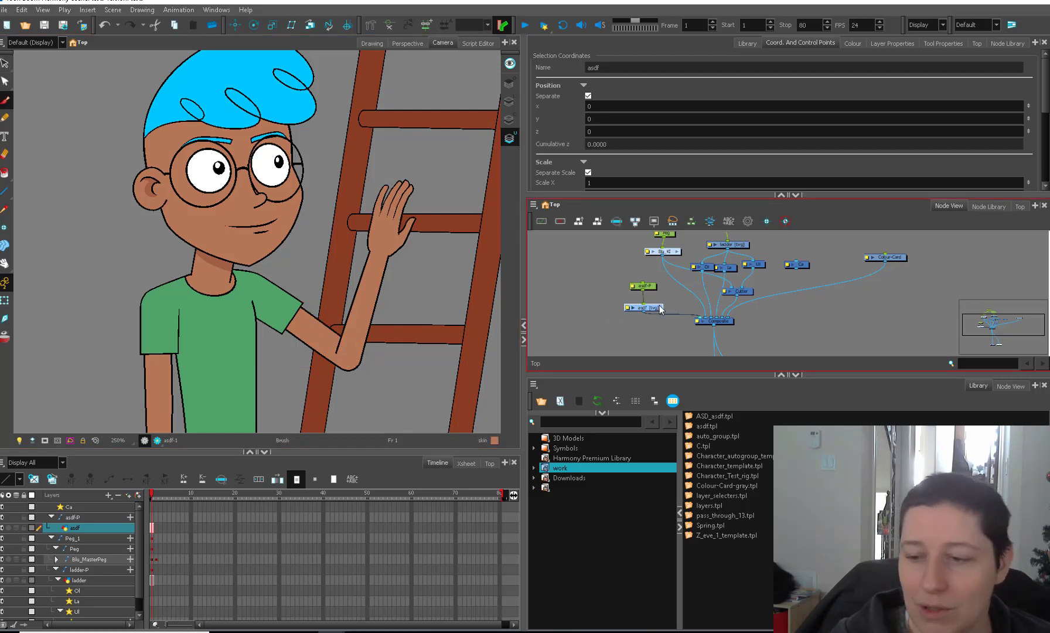
pyautogui.moveTo(334, 350); pyautogui.dragTo(337, 350)
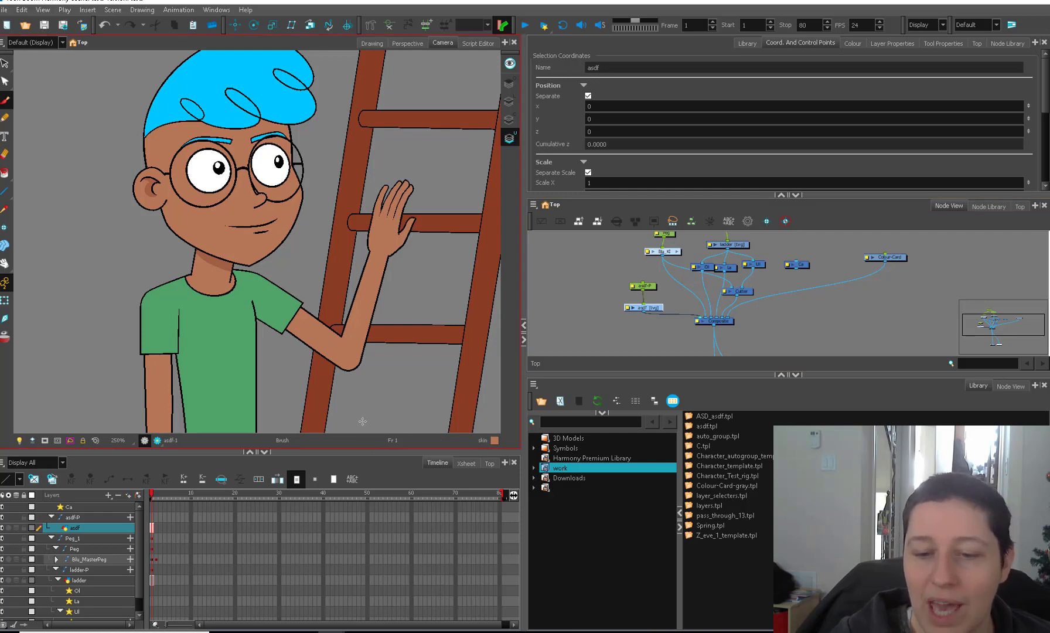
pyautogui.press('2')
pyautogui.press('2')
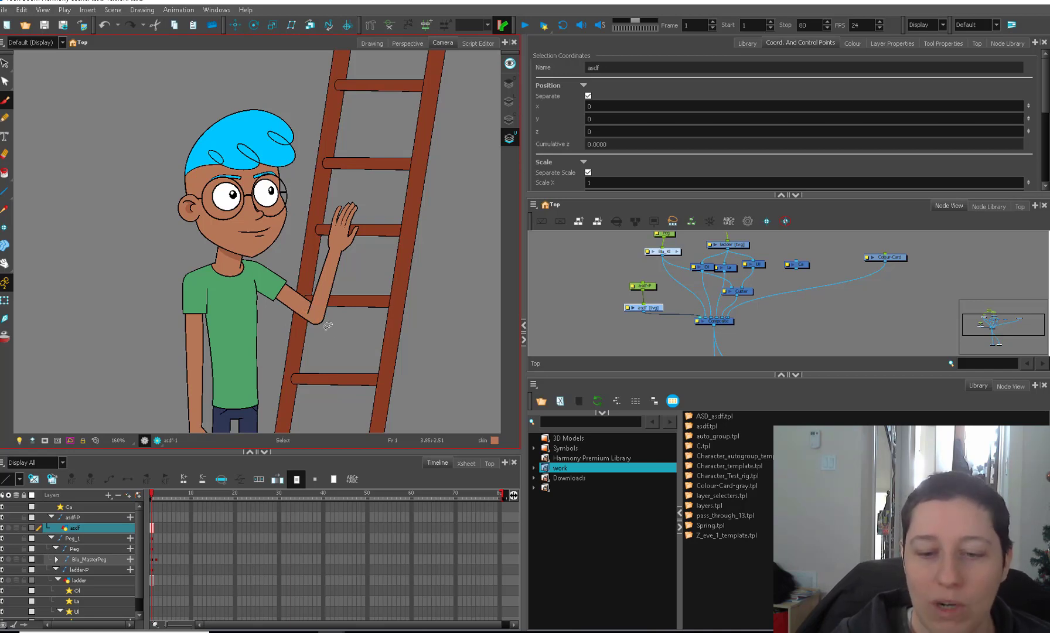
# Examine the bent elbow and the lower-arm drawing up close against the ladder
pyautogui.click(5, 300)
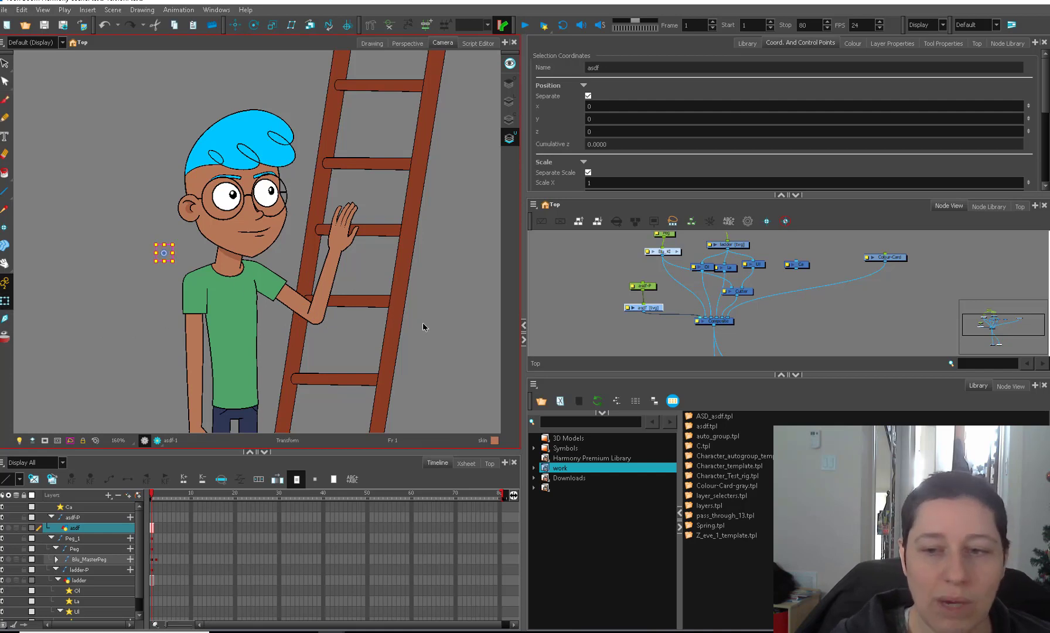
pyautogui.click(395, 289)
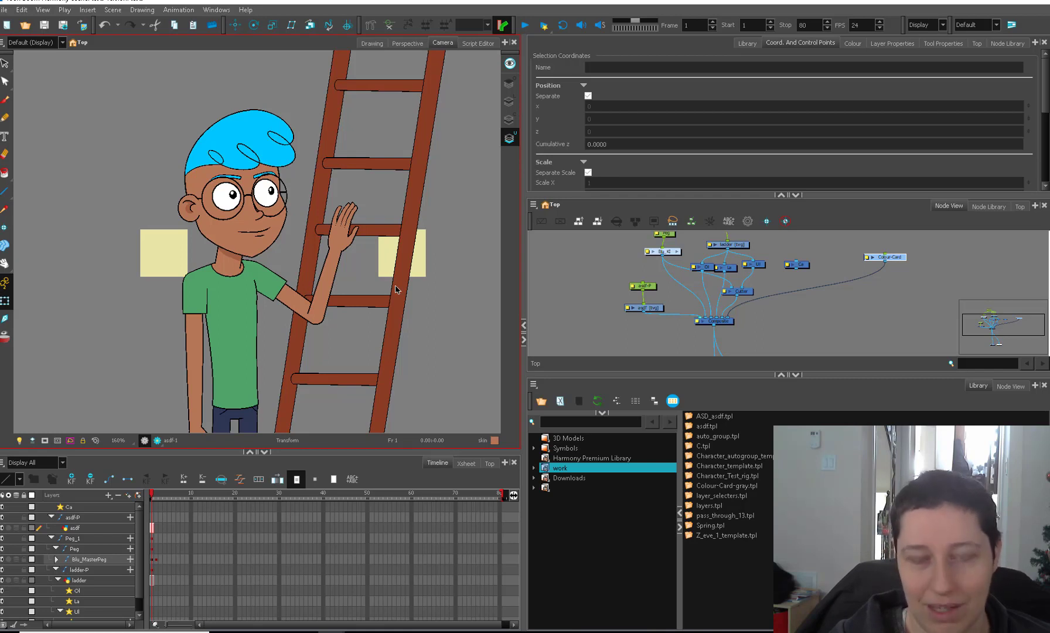
pyautogui.press('1')
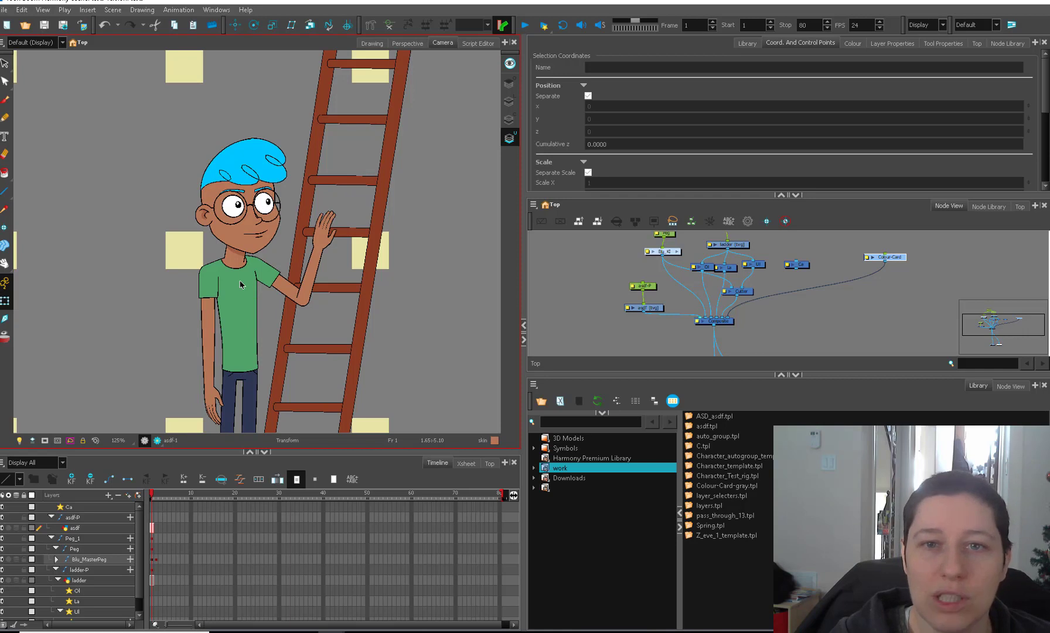
pyautogui.click(639, 307)
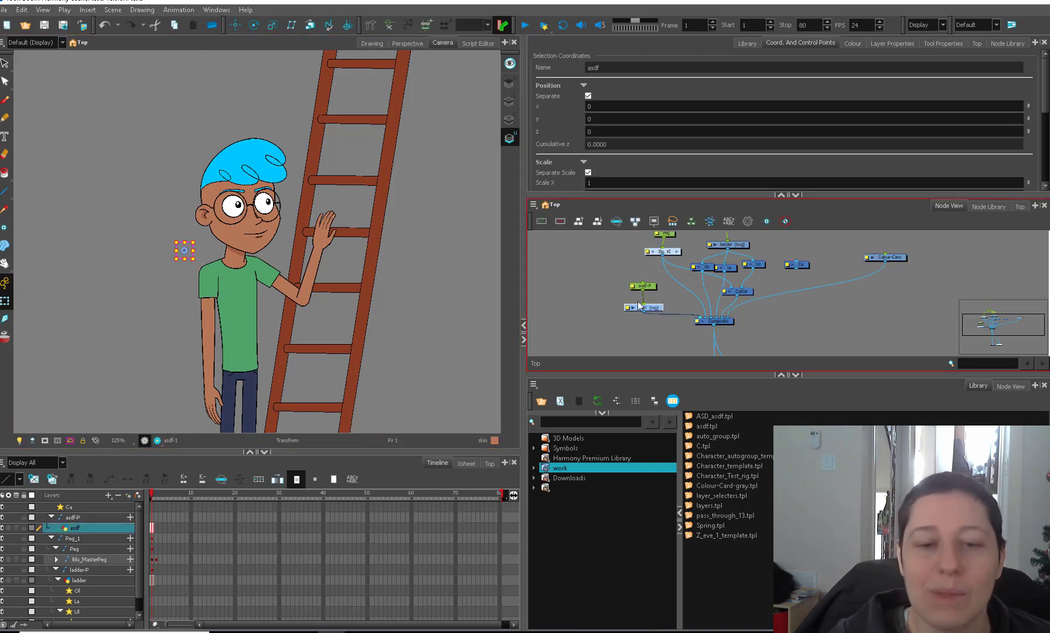
pyautogui.click(227, 390)
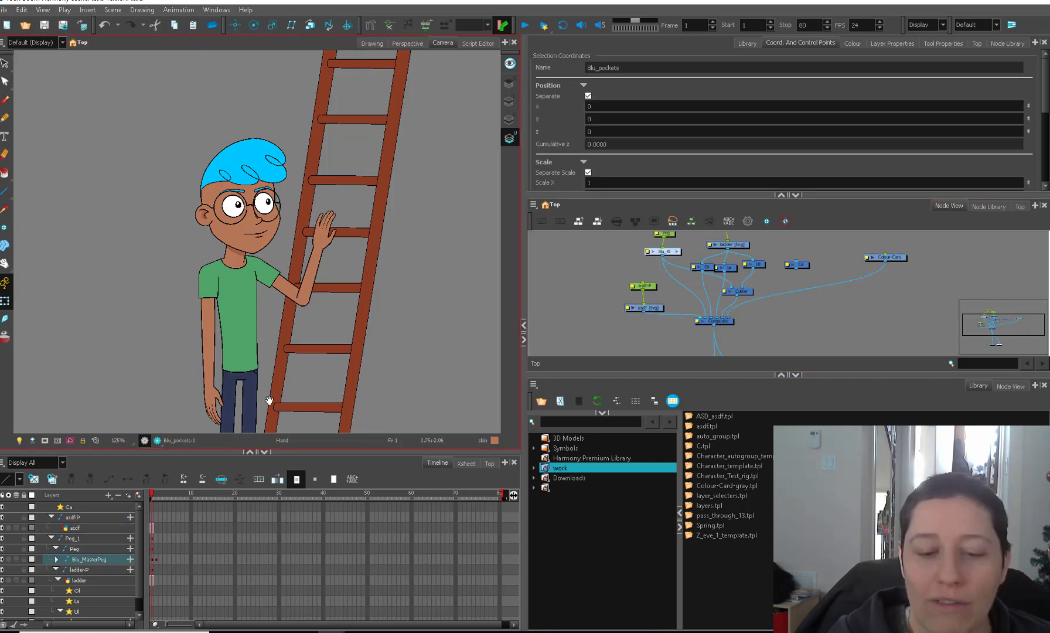
pyautogui.press('1')
pyautogui.press('2')
pyautogui.moveTo(372, 244); pyautogui.dragTo(357, 366)
pyautogui.press('2')
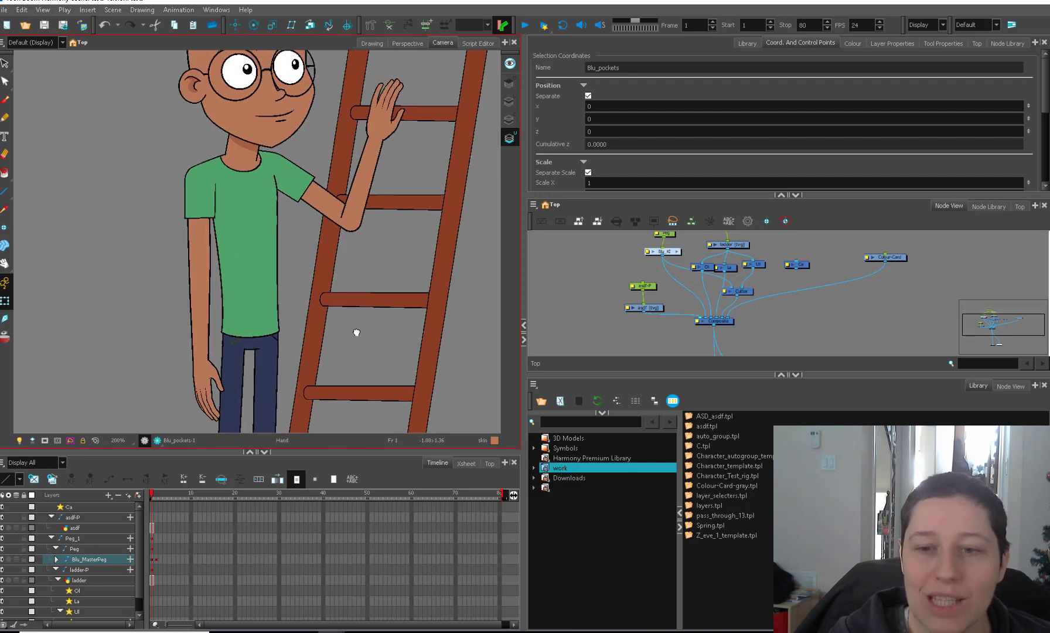
pyautogui.click(368, 321)
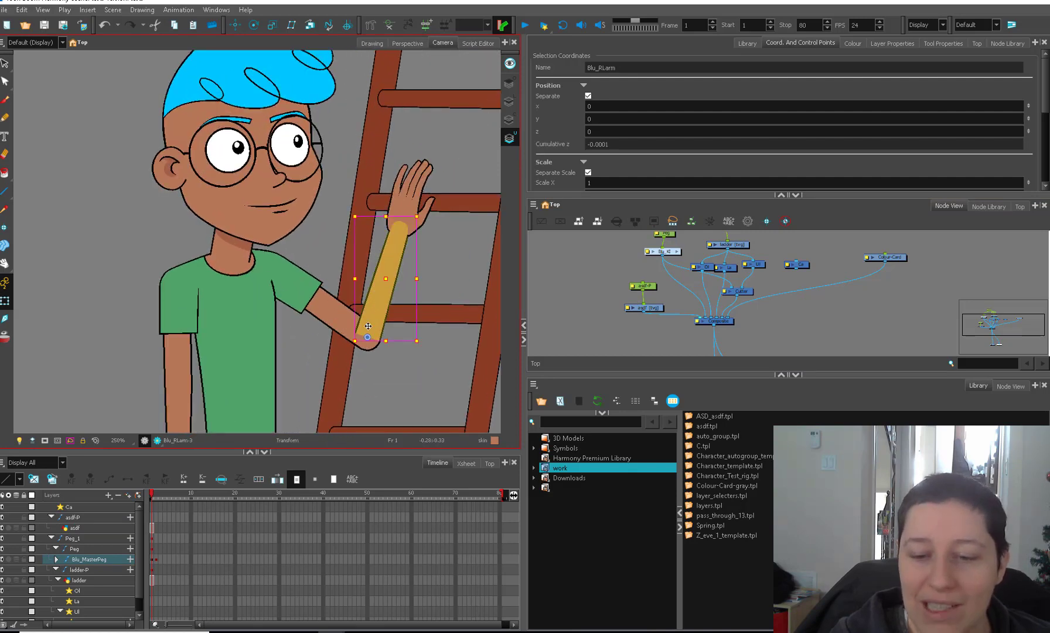
pyautogui.hotkey('alt', 'b')
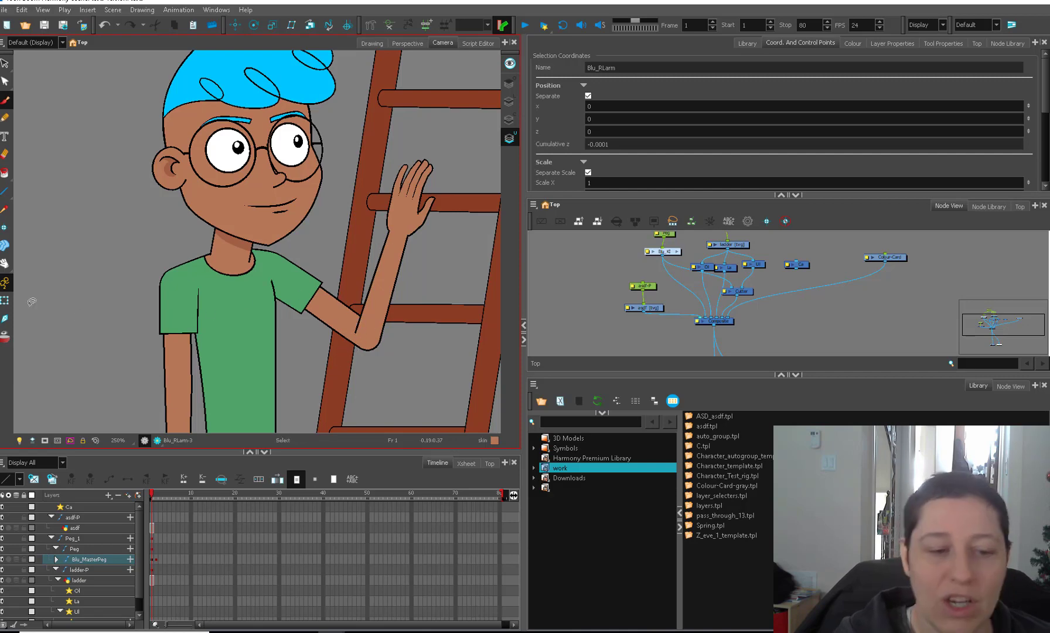
pyautogui.click(5, 300)
pyautogui.click(632, 325)
pyautogui.press('1')
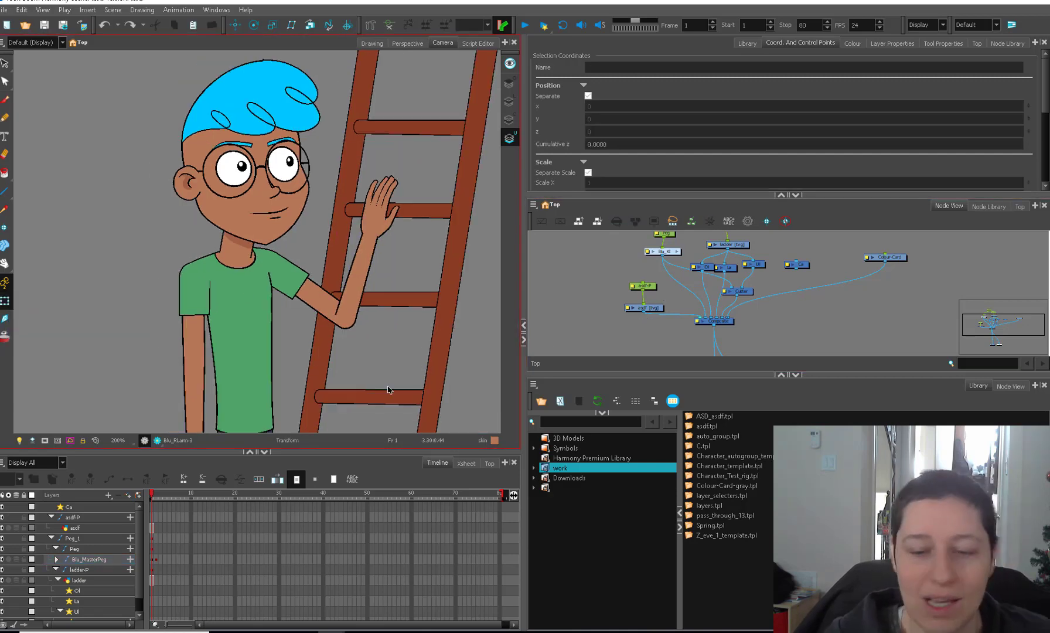
# Swap both the Blu_RLarm and Blu_RUarm drawings to substitution 2 for a cleaner bent elbow
pyautogui.click(324, 303)
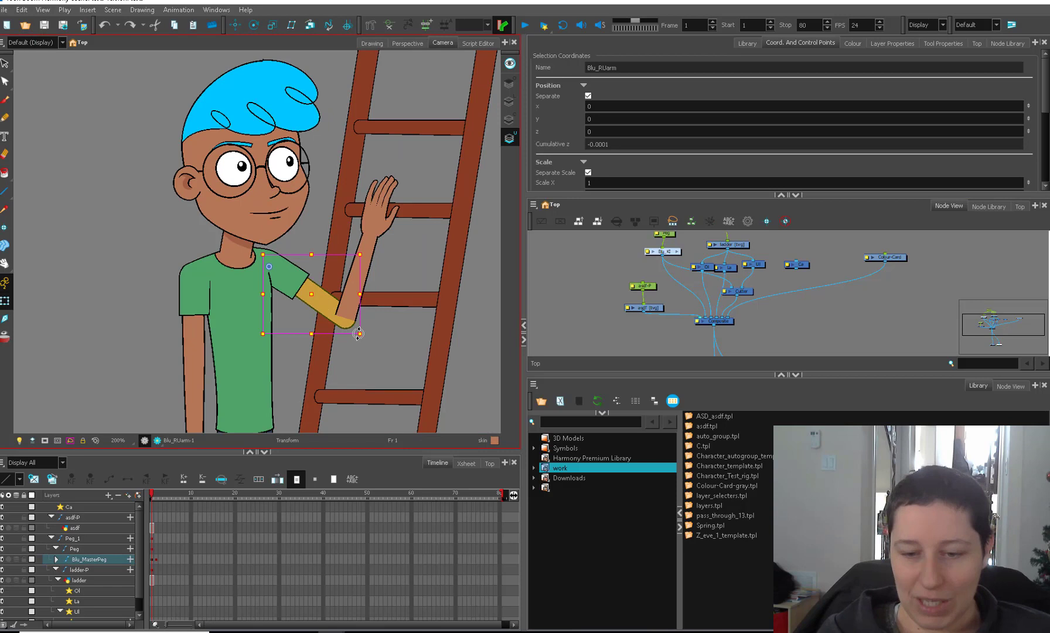
pyautogui.click(351, 315)
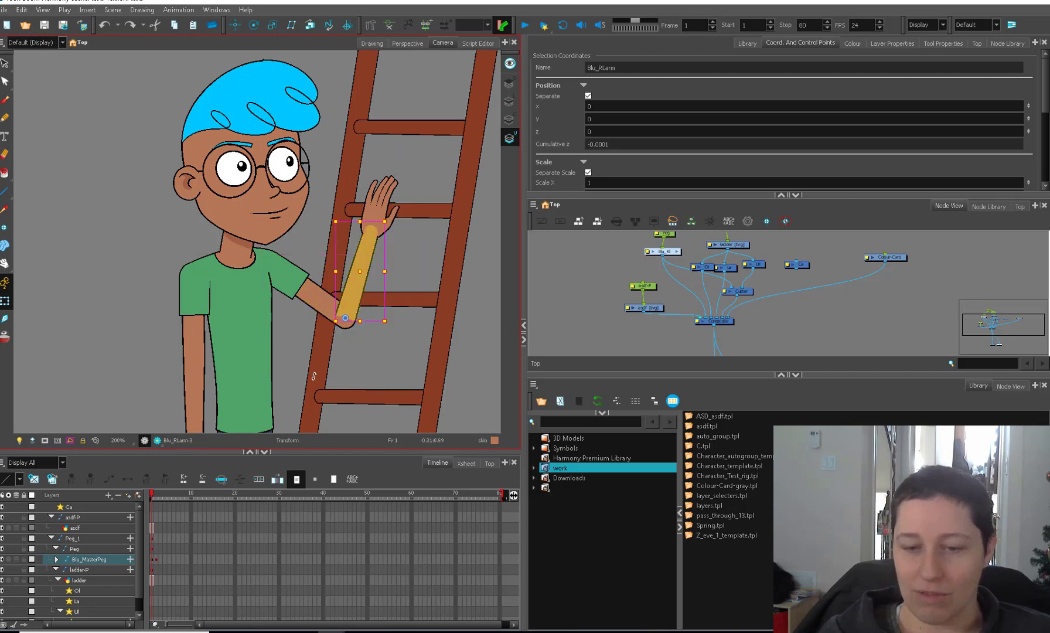
pyautogui.click(546, 381)
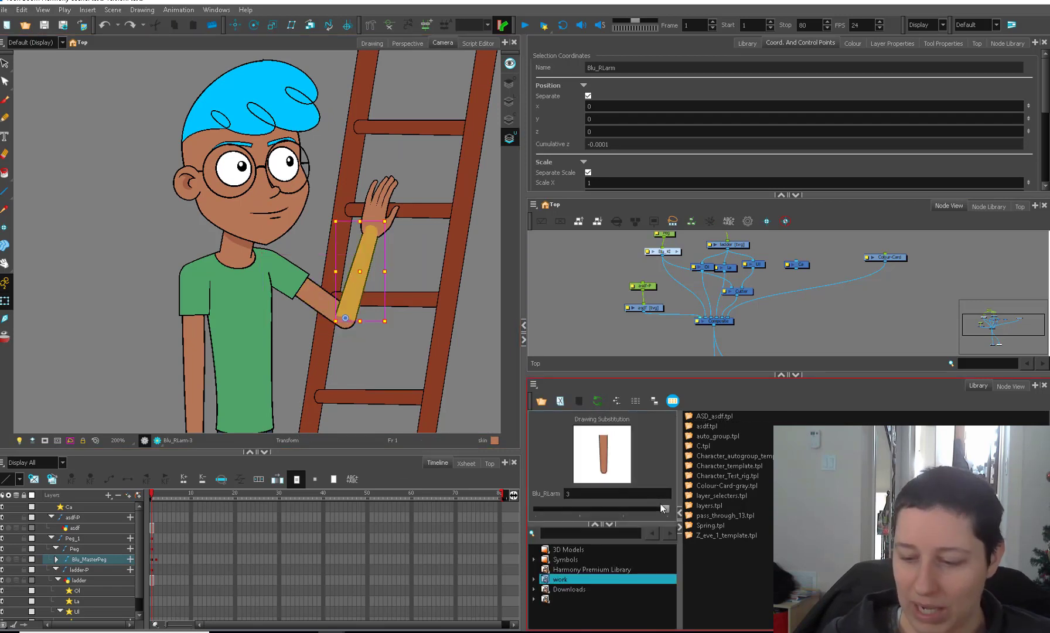
pyautogui.moveTo(625, 513); pyautogui.dragTo(669, 508)
pyautogui.click(320, 302)
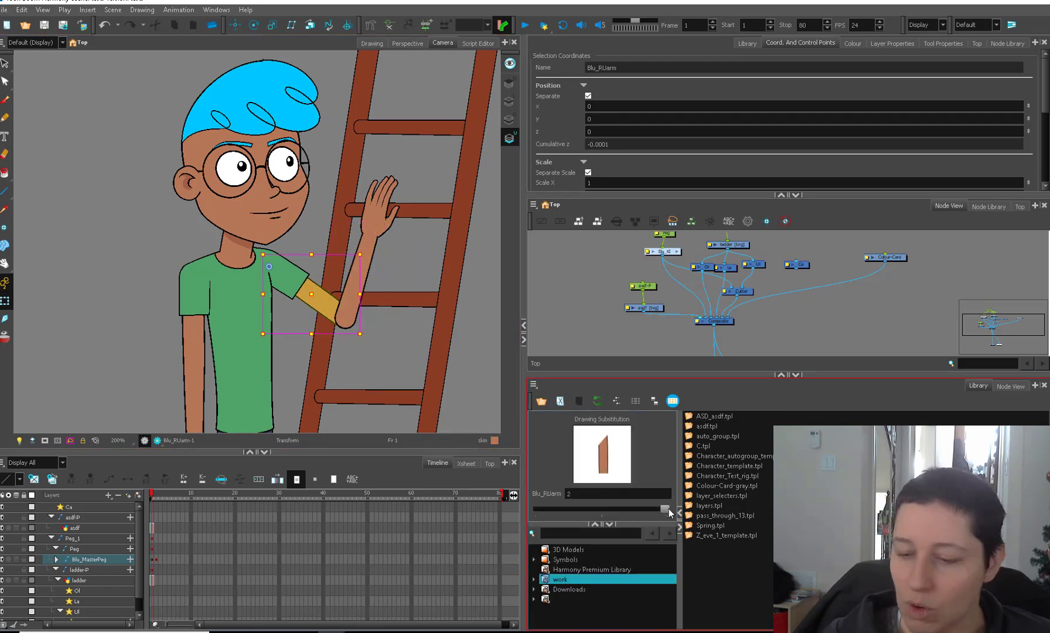
pyautogui.click(655, 314)
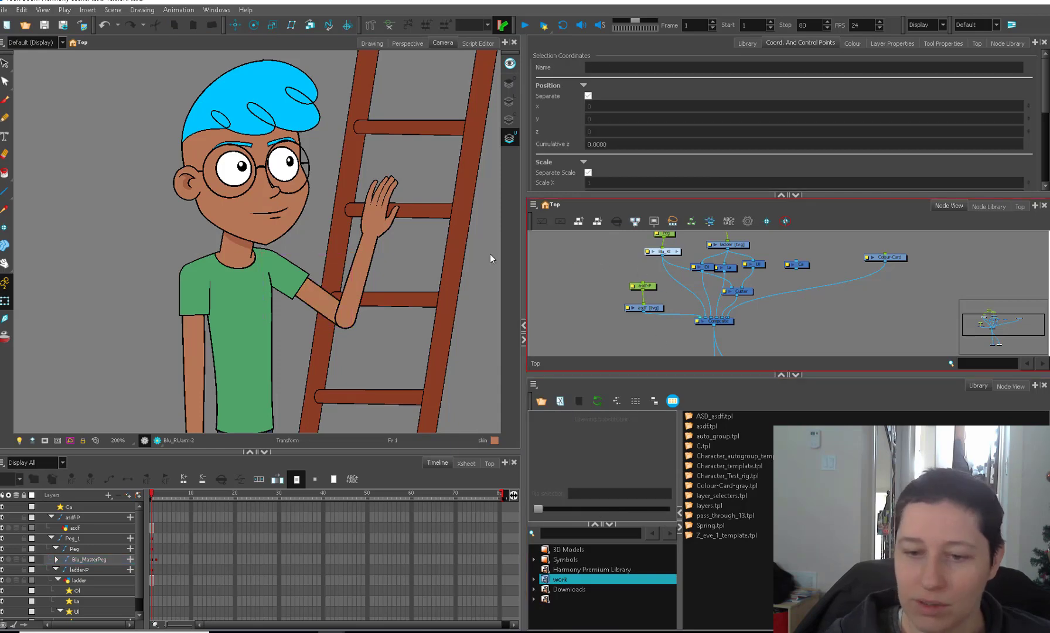
# Set the Z position of the raised forearm's master peg to 0.0001 B
pyautogui.click(364, 273)
pyautogui.press('b')
pyautogui.press('o')
pyautogui.click(597, 134)
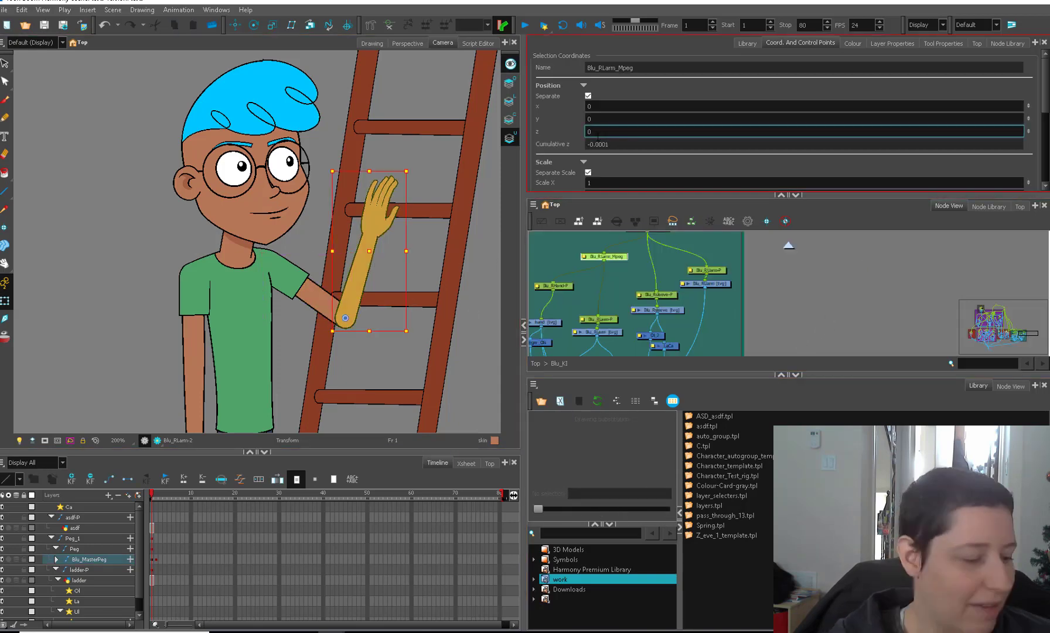
pyautogui.write('.0001b')
pyautogui.press('Return')
pyautogui.press('Escape')
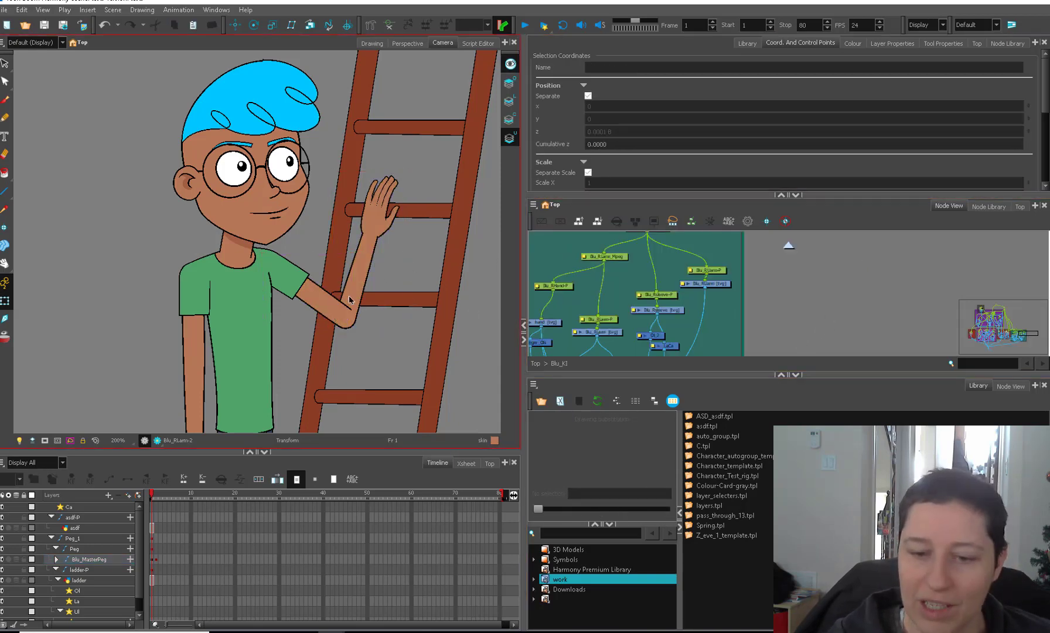
# Check how the upper-arm and lower-arm drawings overlap at the bent elbow
pyautogui.click(347, 313)
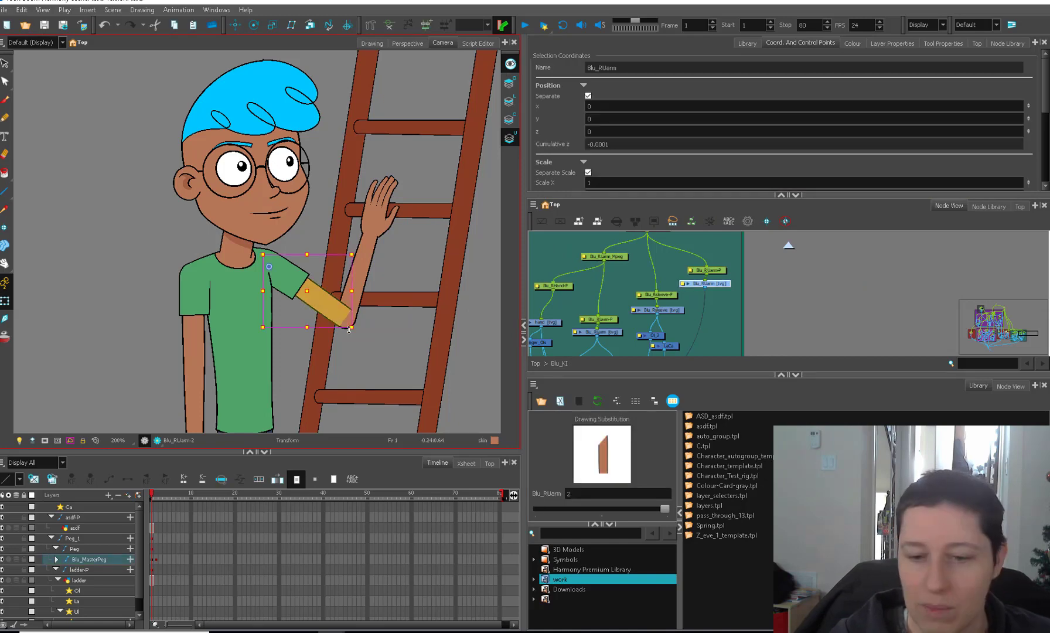
pyautogui.click(353, 309)
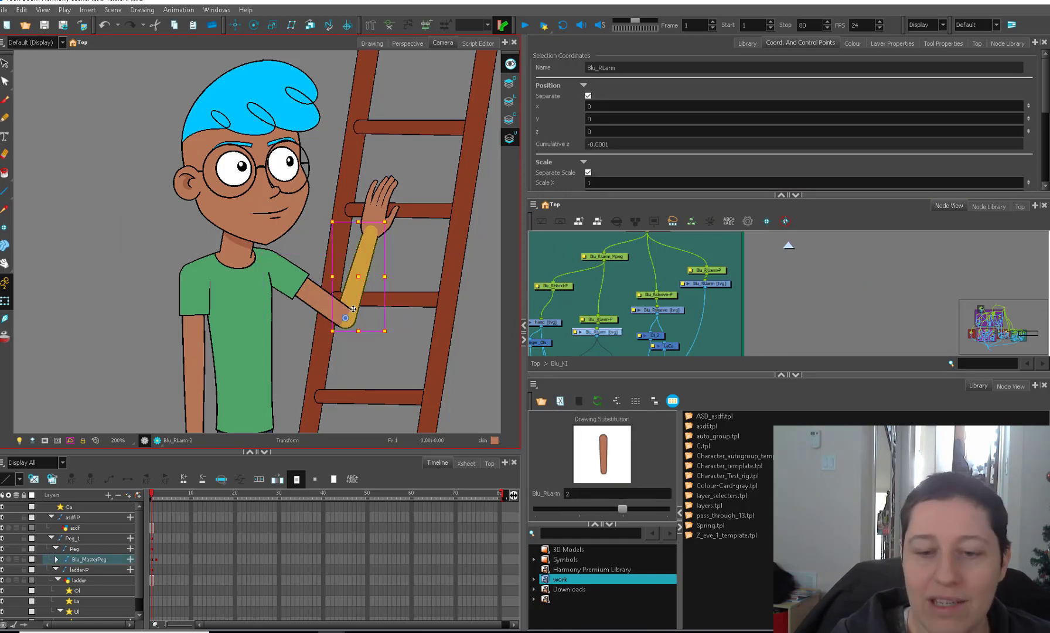
pyautogui.click(343, 309)
pyautogui.press('1')
pyautogui.press('1')
pyautogui.click(424, 296)
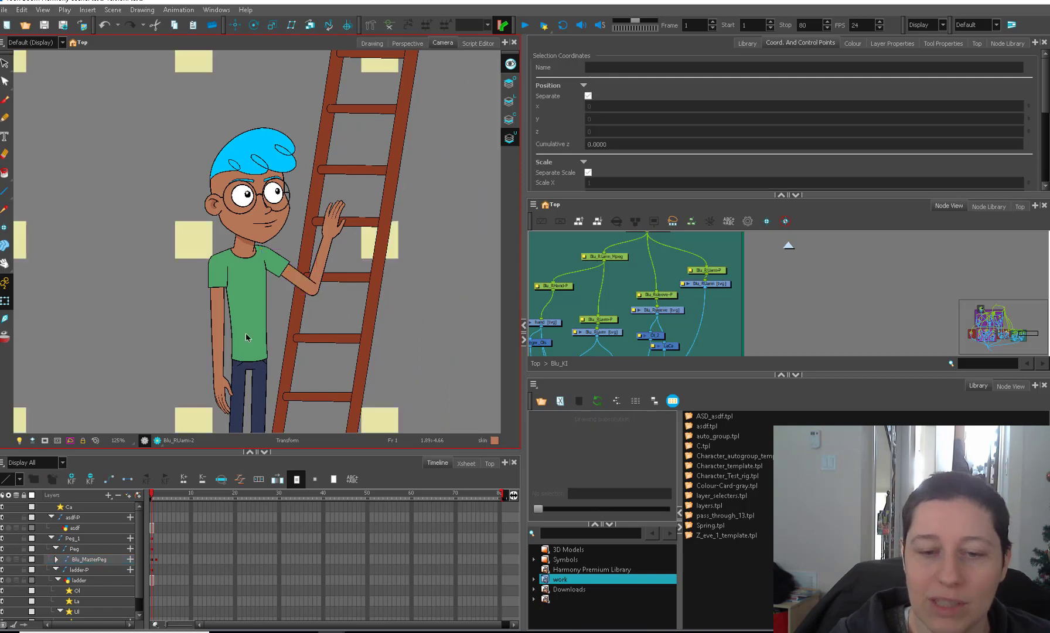
# Erase the Blu_RUarm drawing's outline at the elbow on the line art layer
pyautogui.click(305, 261)
pyautogui.press('1')
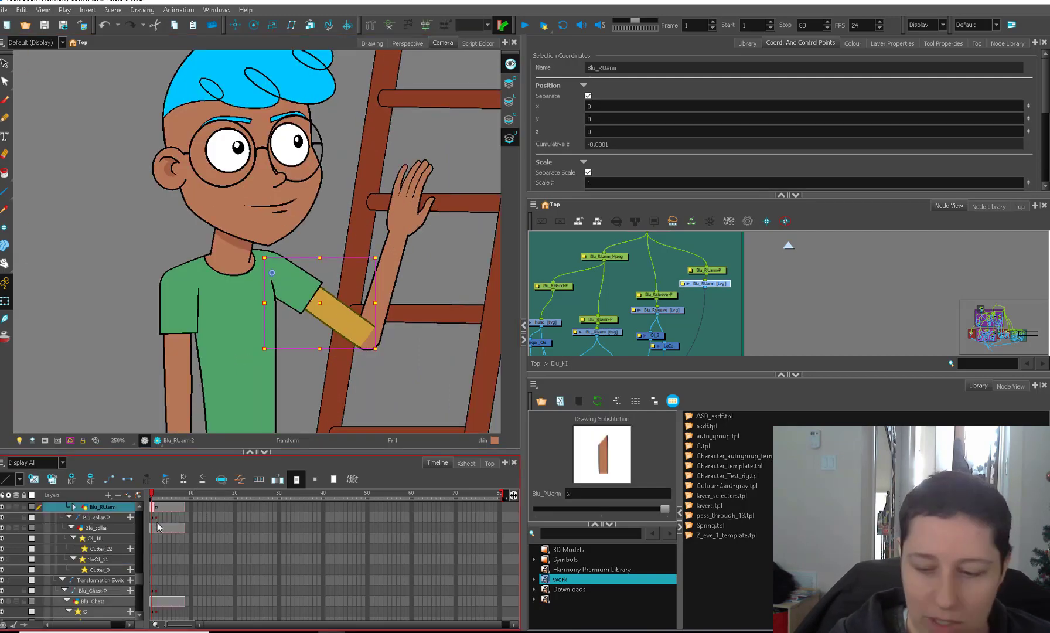
pyautogui.hotkey('alt', 'e')
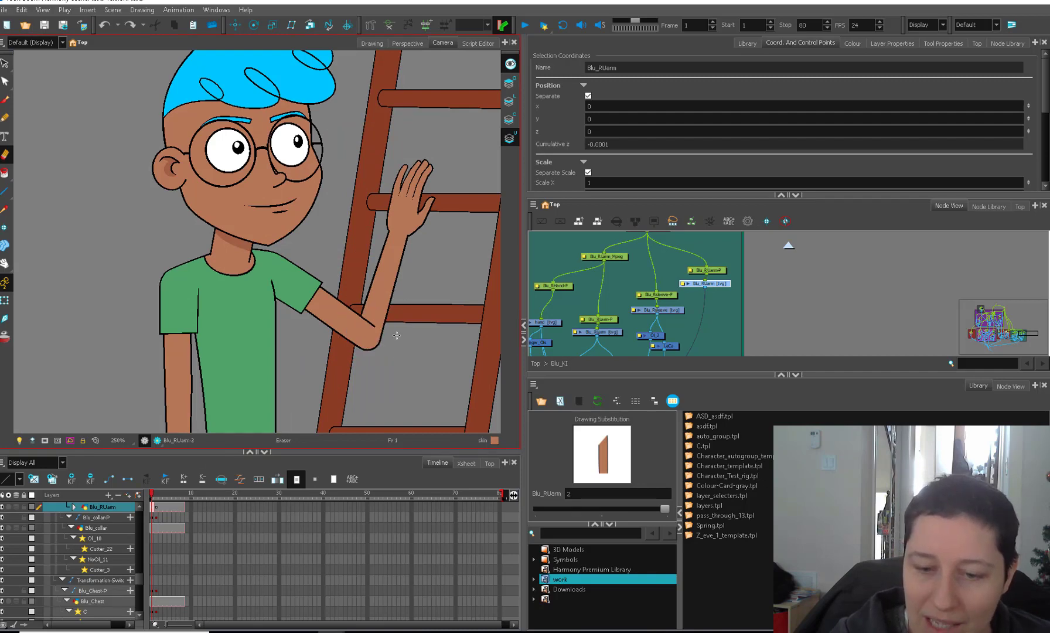
pyautogui.click(508, 102)
pyautogui.press('o')
pyautogui.moveTo(389, 355); pyautogui.dragTo(368, 363)
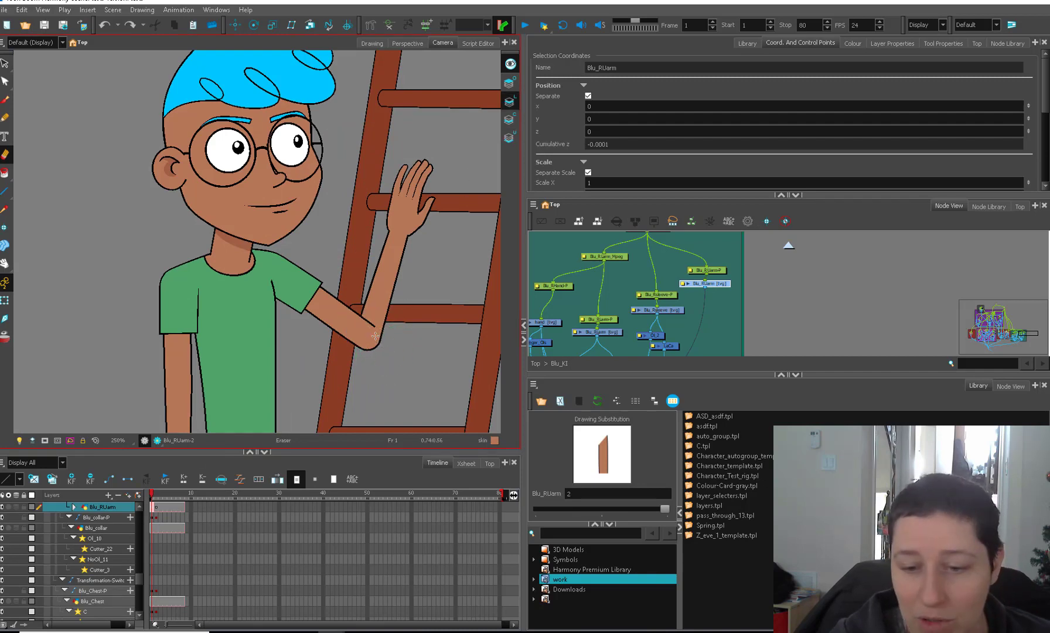
pyautogui.press('2')
pyautogui.press('2')
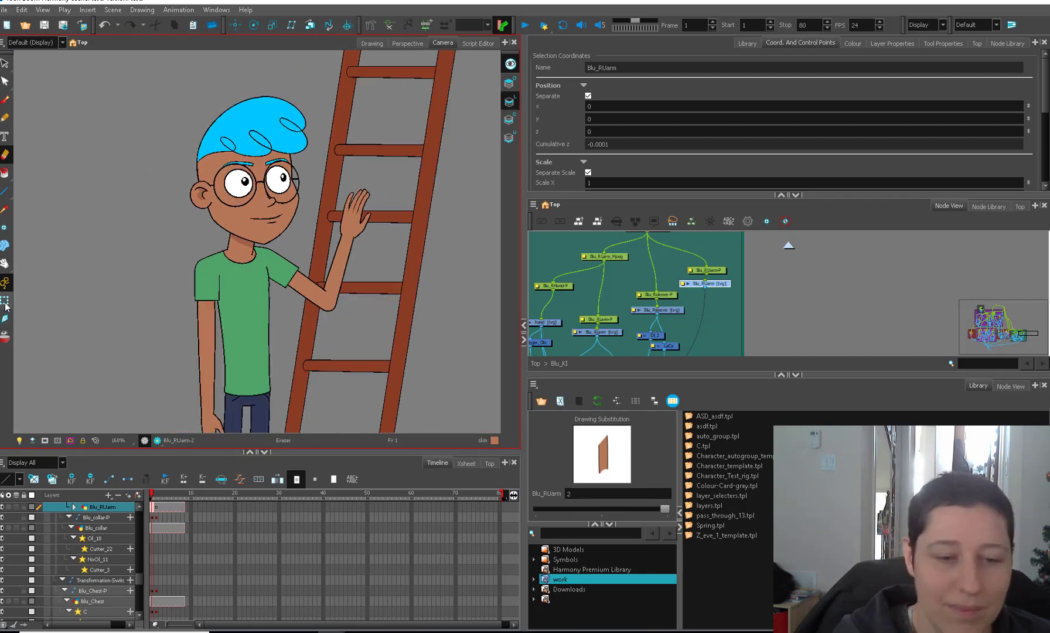
# Try to pose the other arm reaching forward to the ladder on frame 1
pyautogui.click(5, 301)
pyautogui.press('1')
pyautogui.click(369, 303)
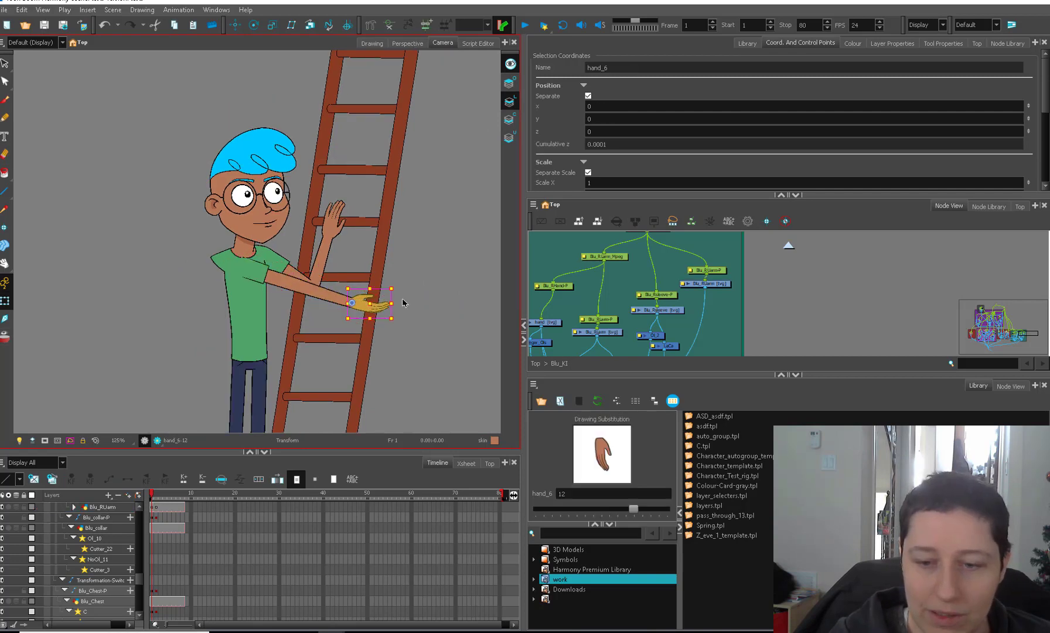
pyautogui.hotkey('ctrl', 'z')
# Copy the raised arm's shoulder peg pose from frame 1 to frame 2
pyautogui.moveTo(1021, 333); pyautogui.dragTo(981, 300)
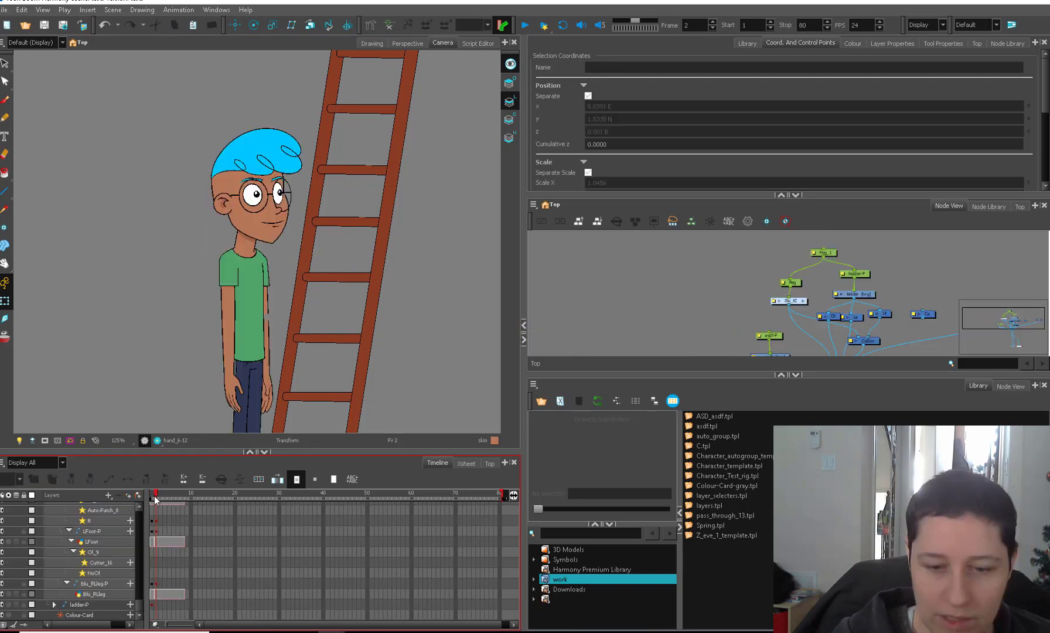
pyautogui.moveTo(156, 496); pyautogui.dragTo(151, 497)
pyautogui.click(241, 377)
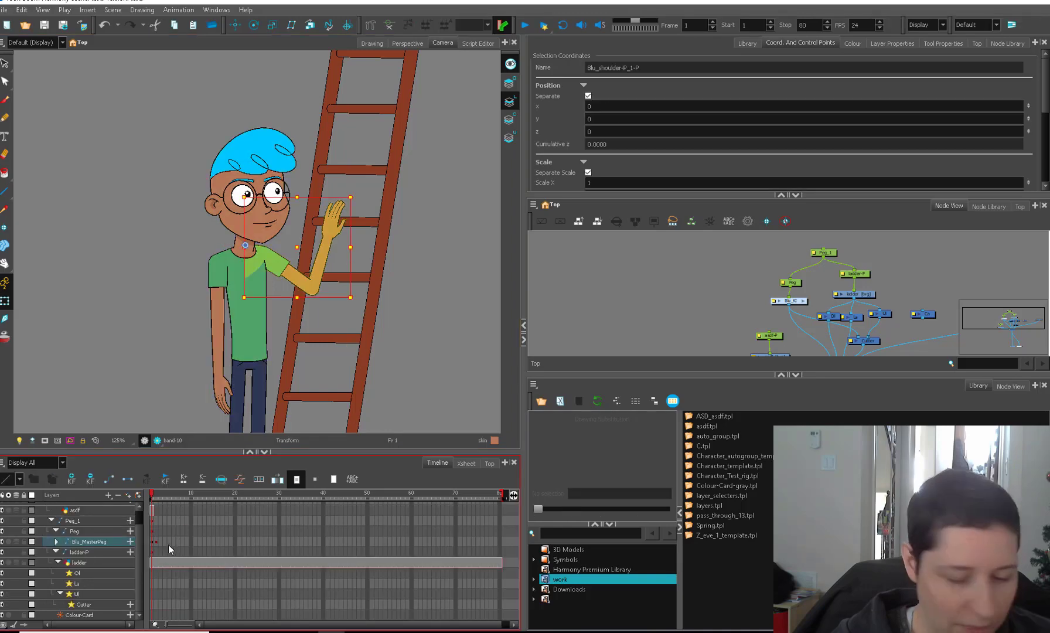
pyautogui.scroll(-1, 168, 544)
pyautogui.click(153, 508)
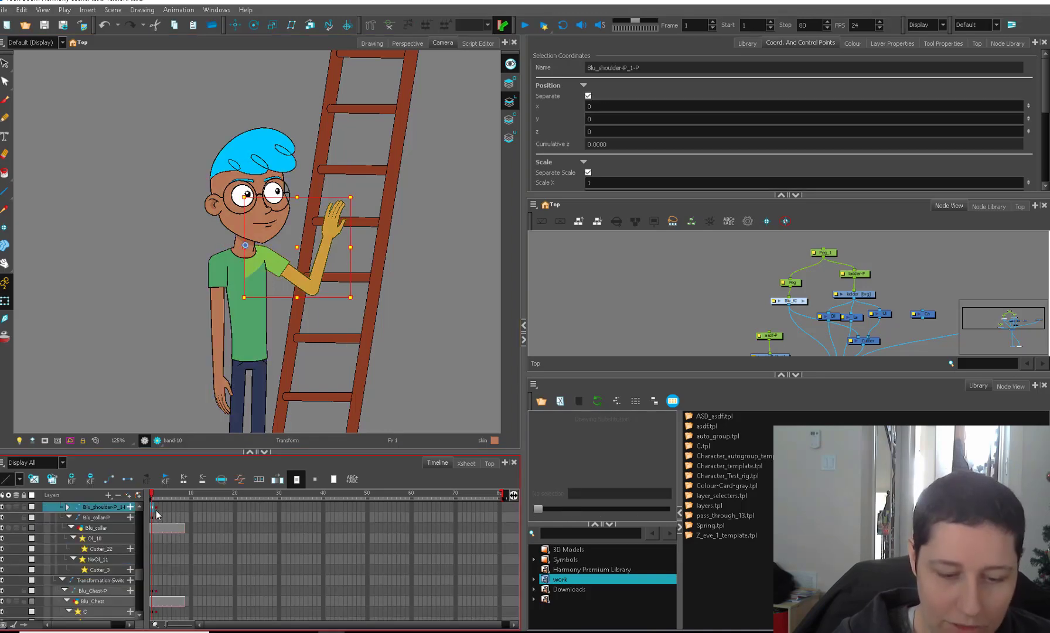
pyautogui.click(157, 510)
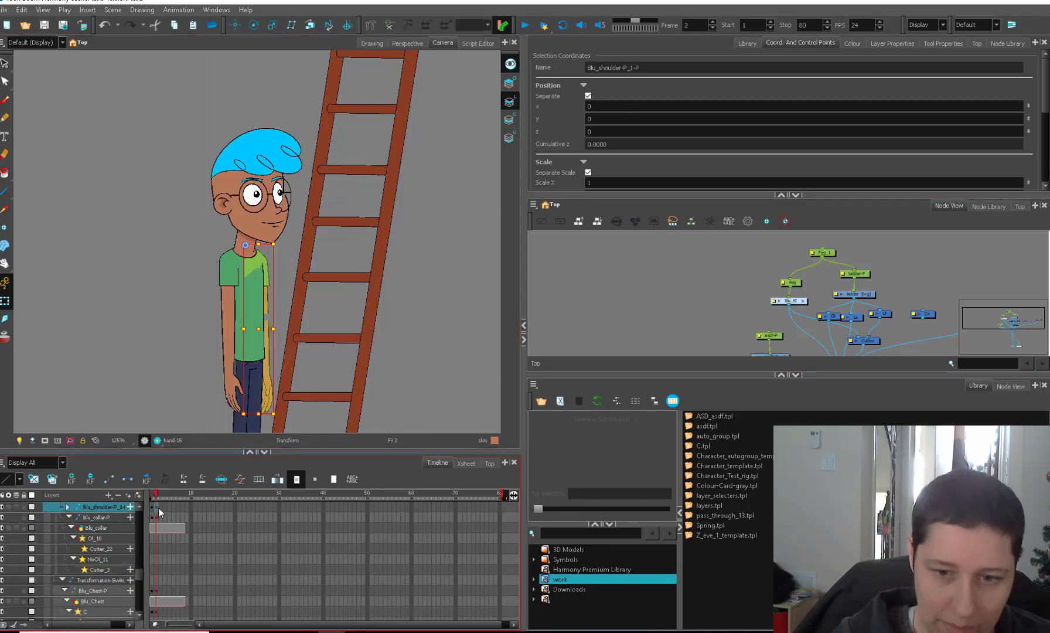
pyautogui.hotkey('ctrl', 'v')
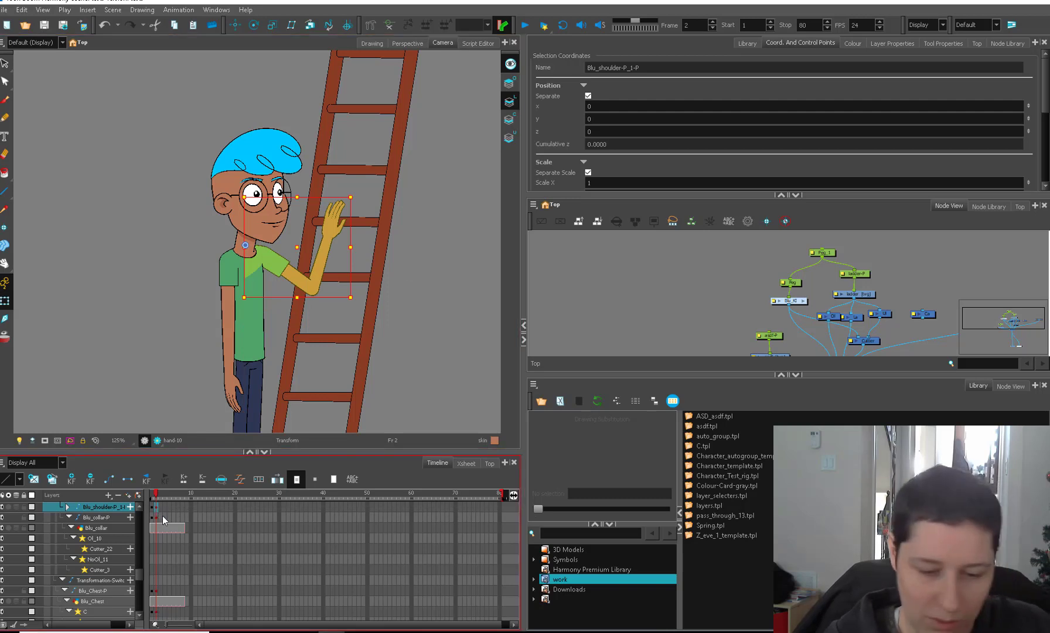
# Extend the scene's stop frame to 126 and browse the rig's shoulder keyframes from frame 84 onward
pyautogui.click(495, 495)
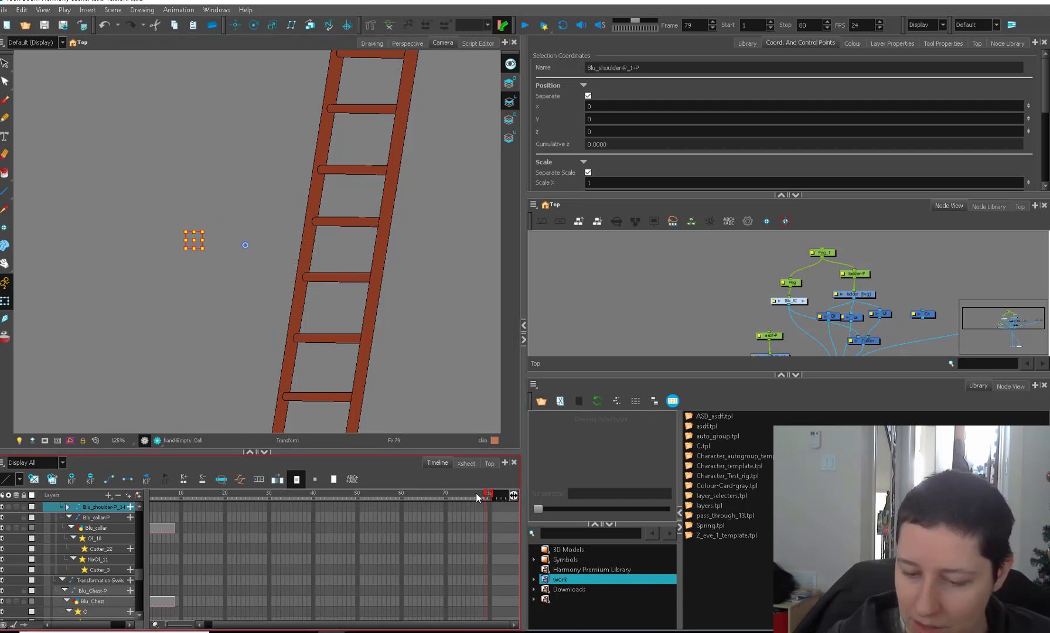
pyautogui.moveTo(504, 492); pyautogui.dragTo(471, 499)
pyautogui.click(419, 512)
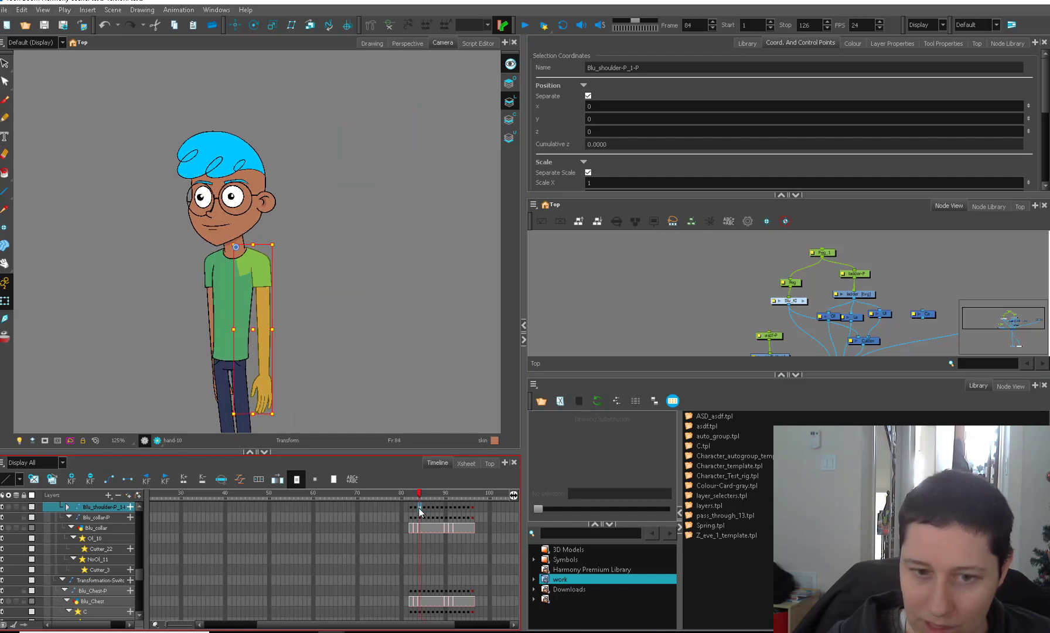
pyautogui.click(451, 508)
pyautogui.click(445, 507)
pyautogui.click(441, 507)
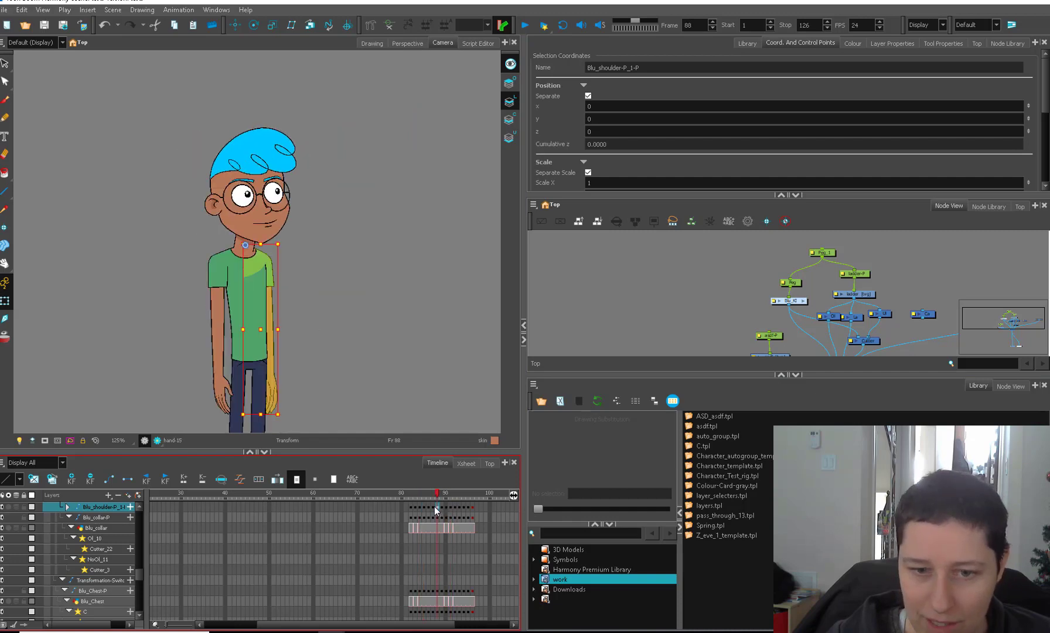
pyautogui.click(438, 507)
pyautogui.click(755, 271)
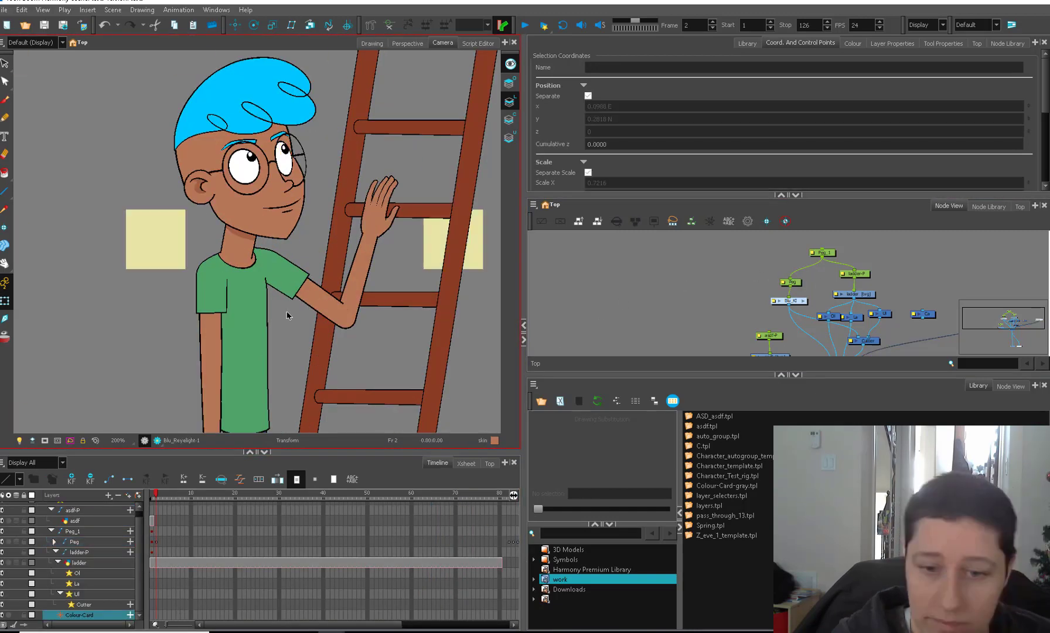
# Pose the hanging arm on frame 2 so its hand reaches forward to a lower ladder rung
pyautogui.press('2')
pyautogui.press('2')
pyautogui.click(235, 322)
pyautogui.press('b')
pyautogui.press('b')
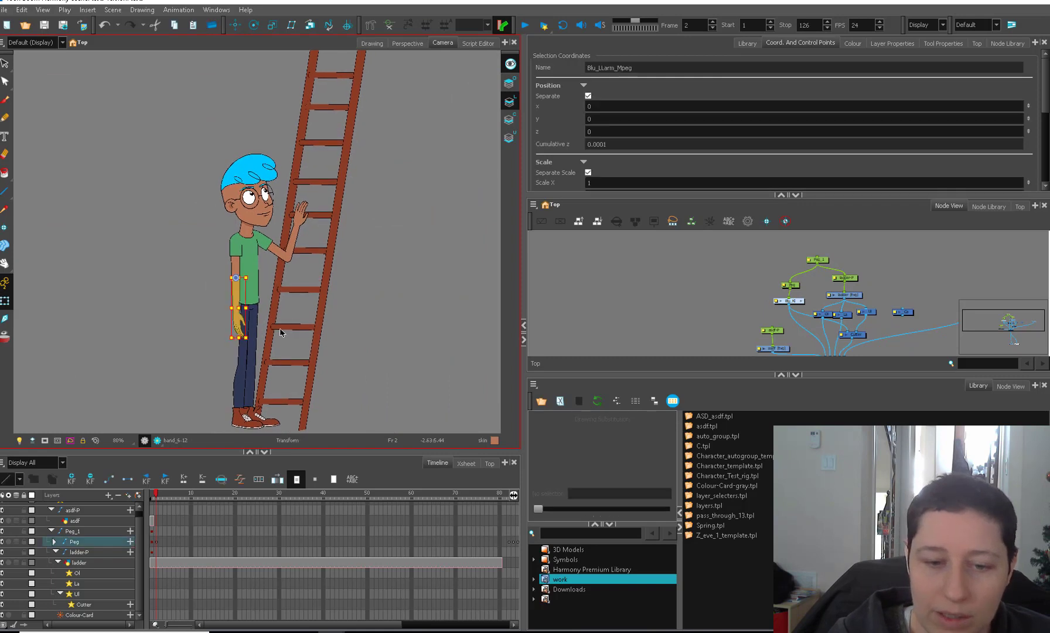
pyautogui.moveTo(249, 343); pyautogui.dragTo(299, 321)
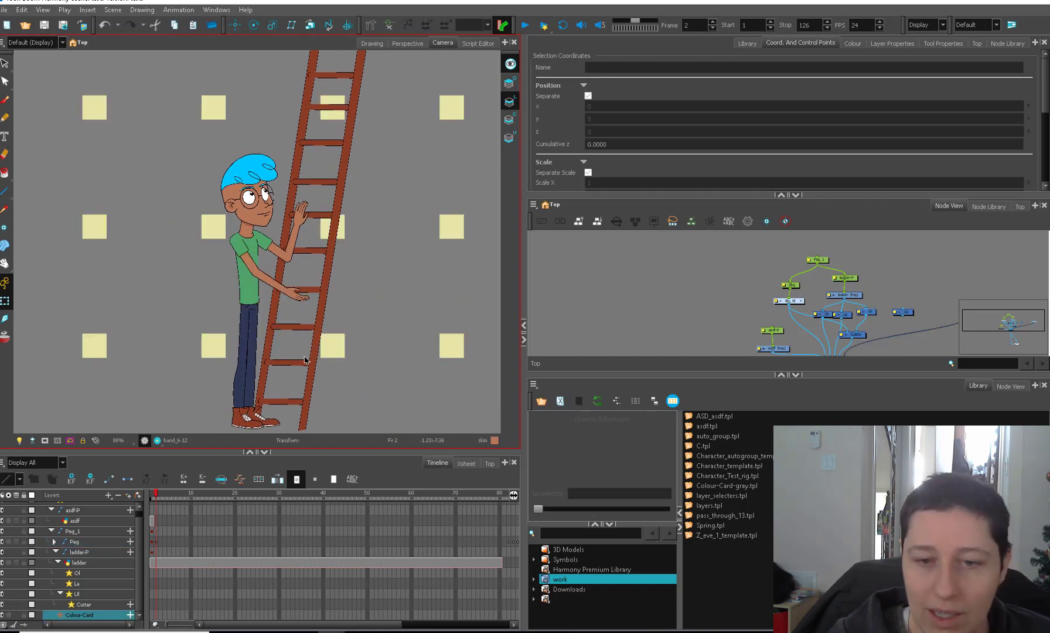
# Pose the legs on frame 2 with one knee bent and its foot raised onto the ladder's lowest rung
pyautogui.click(251, 425)
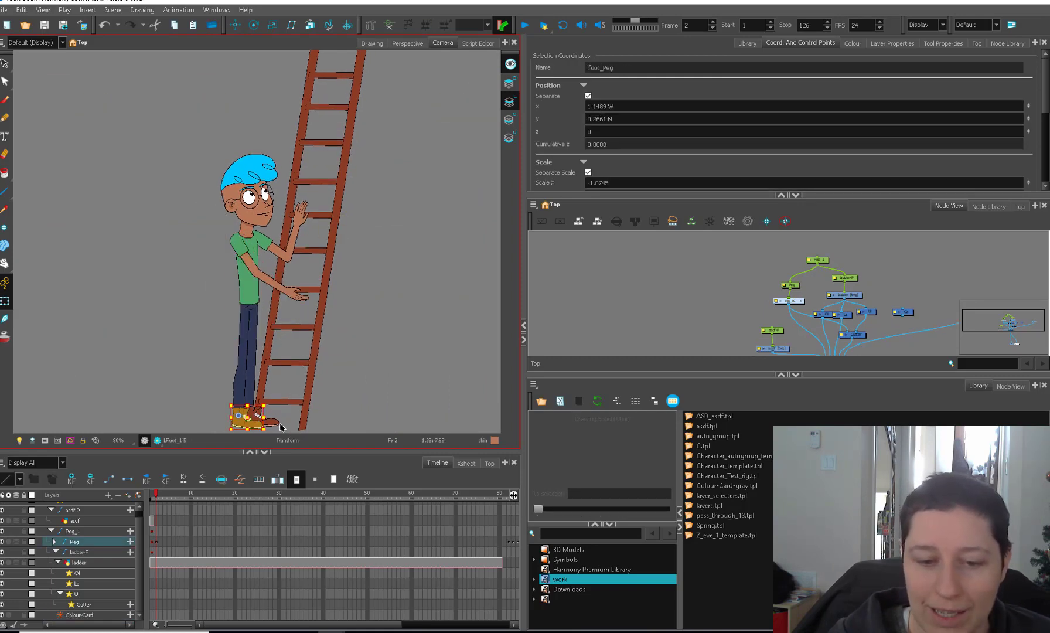
pyautogui.moveTo(266, 430); pyautogui.dragTo(328, 410)
pyautogui.press('b')
pyautogui.click(305, 412)
pyautogui.press('b')
pyautogui.press('b')
pyautogui.press('b')
pyautogui.press('b')
pyautogui.click(320, 393)
pyautogui.press('b')
pyautogui.press('b')
pyautogui.press('b')
pyautogui.press('b')
pyautogui.click(330, 434)
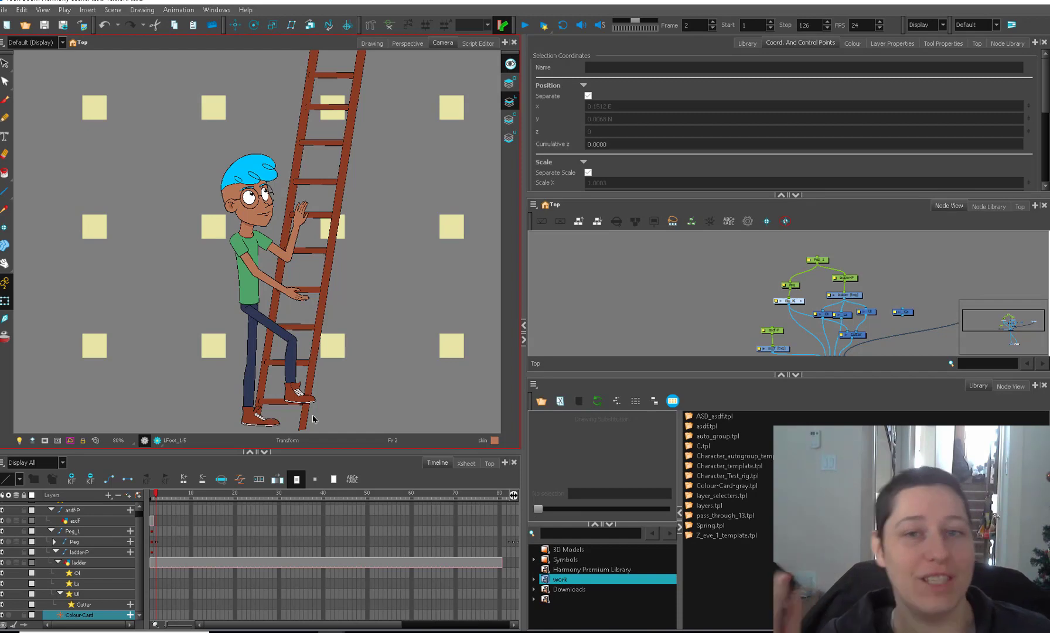
# Enlarge the node view and move the asdf and Blu_KI nodes away from the ladder's nodes
pyautogui.click(607, 317)
pyautogui.moveTo(734, 373); pyautogui.dragTo(731, 435)
pyautogui.moveTo(695, 197); pyautogui.dragTo(685, 143)
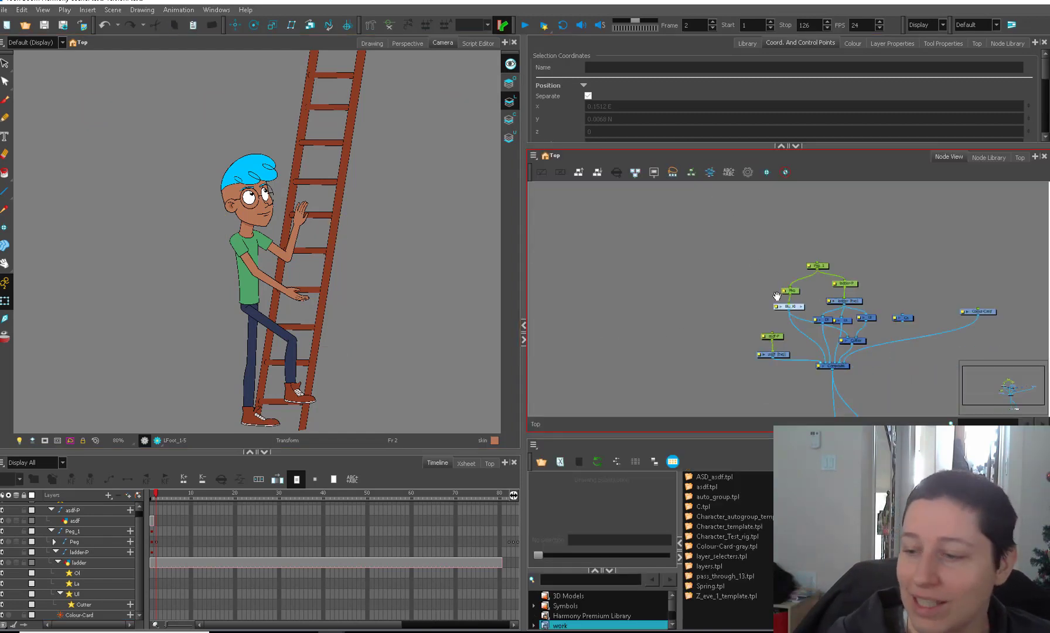
pyautogui.moveTo(778, 299); pyautogui.dragTo(680, 278)
pyautogui.press('2')
pyautogui.moveTo(654, 354); pyautogui.dragTo(664, 311)
pyautogui.moveTo(661, 338); pyautogui.dragTo(587, 336)
pyautogui.click(712, 286)
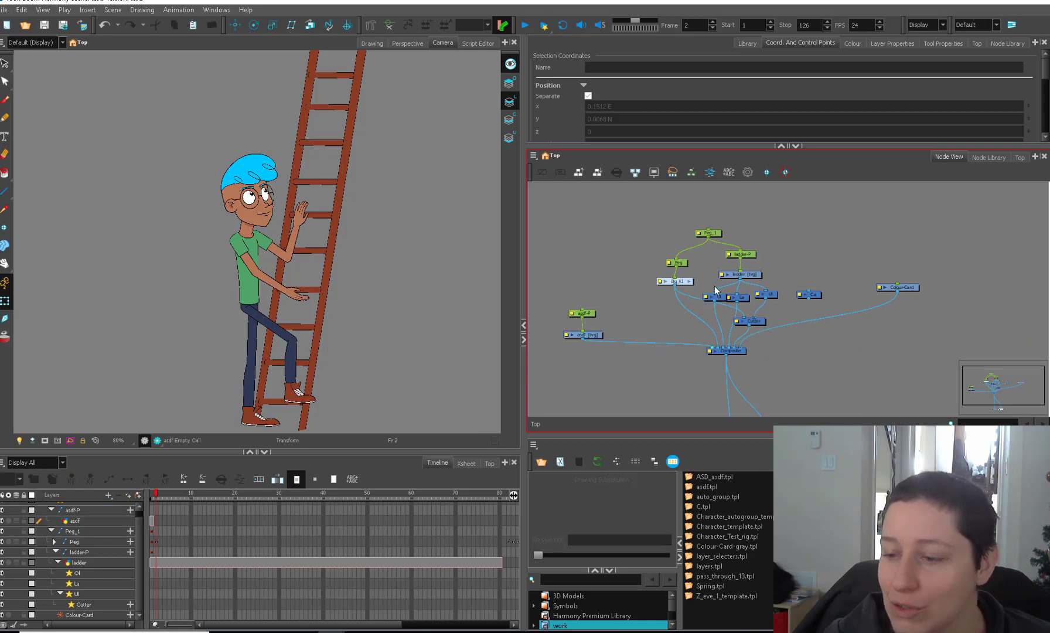
pyautogui.moveTo(672, 282); pyautogui.dragTo(640, 280)
pyautogui.click(772, 240)
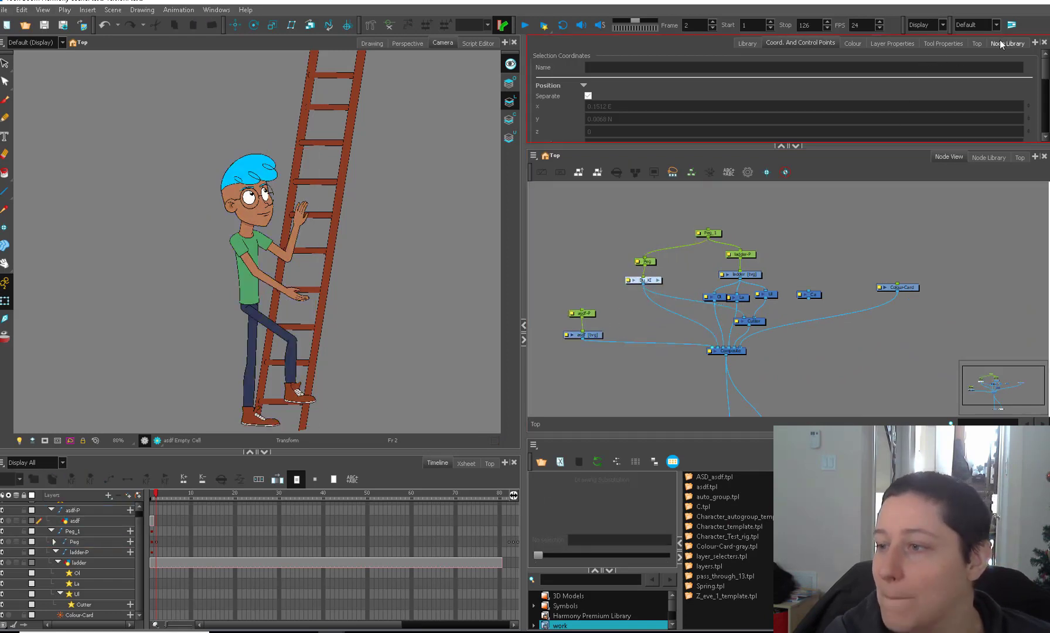
# Insert a Cutter node between Blu_KI and the Composite, and connect the ladder's Ol node as its matte
pyautogui.click(1007, 44)
pyautogui.moveTo(649, 280); pyautogui.dragTo(654, 276)
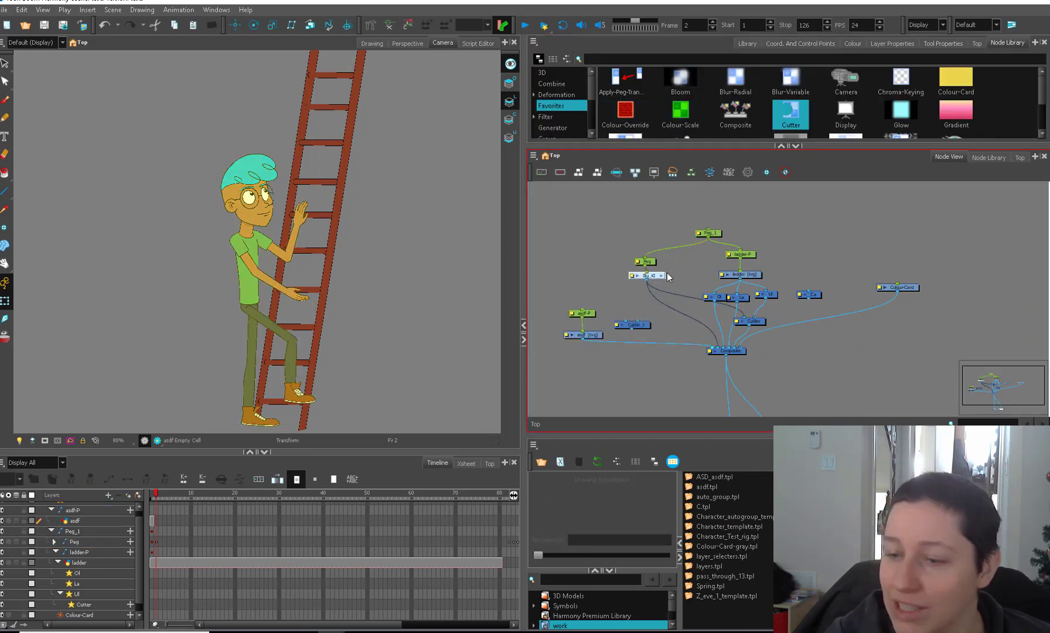
pyautogui.click(677, 260)
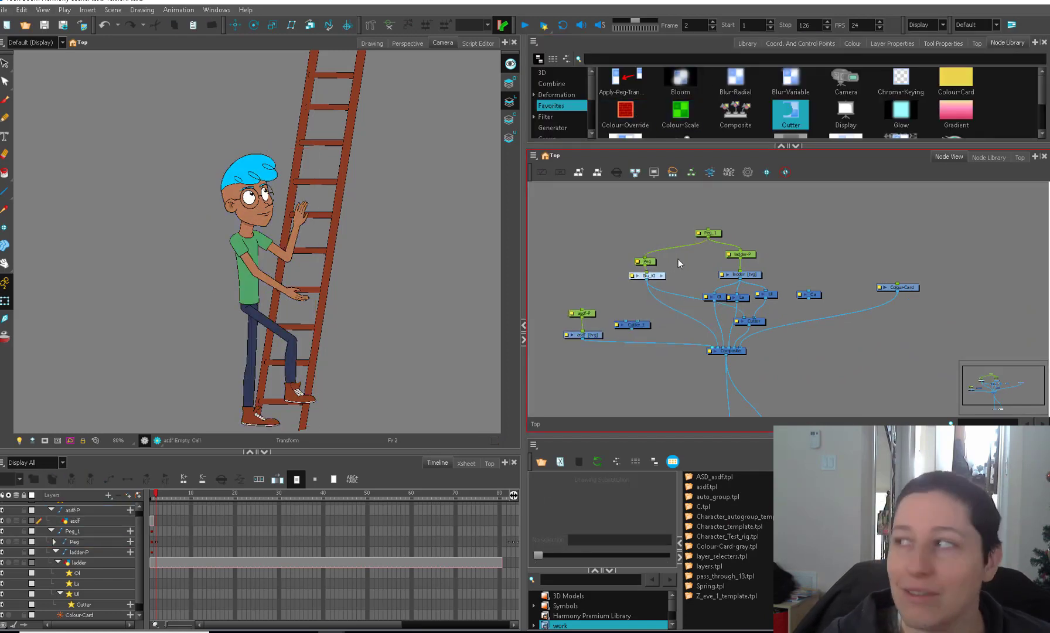
pyautogui.click(750, 275)
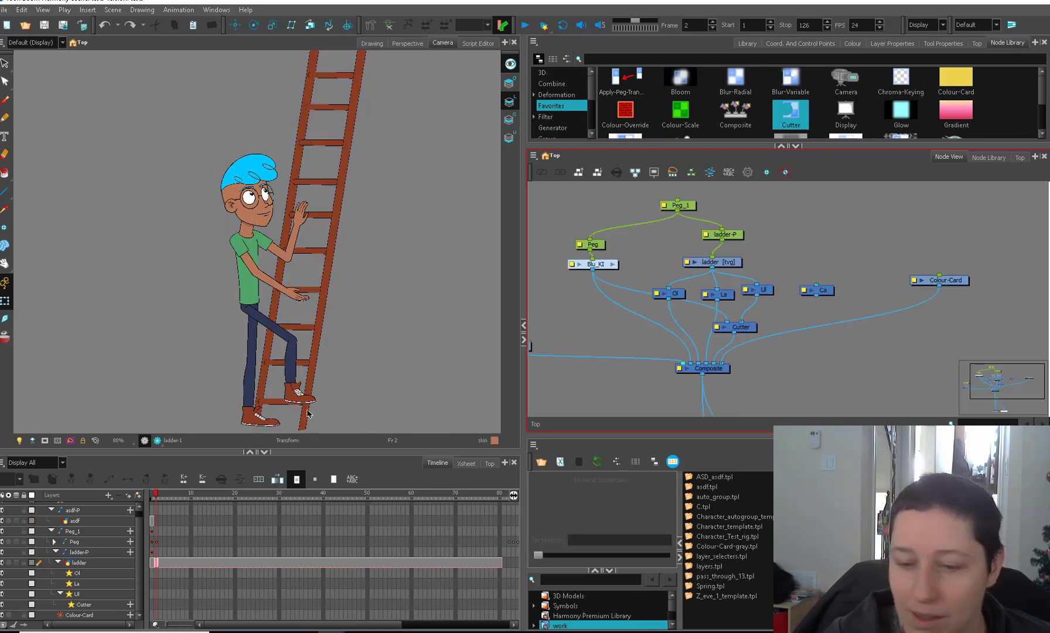
pyautogui.click(295, 393)
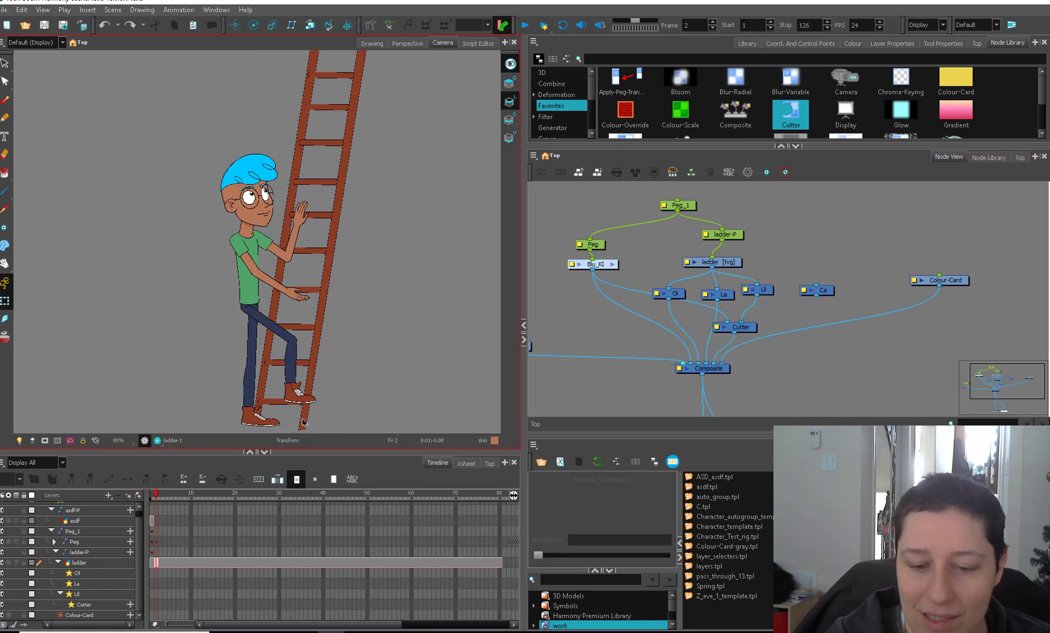
pyautogui.click(307, 403)
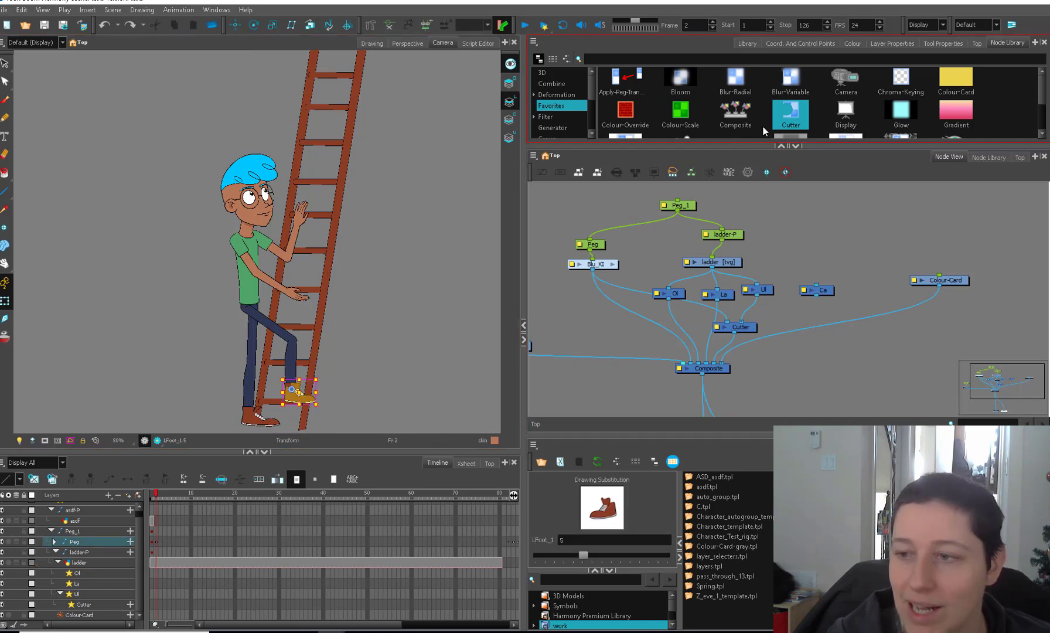
pyautogui.moveTo(678, 229); pyautogui.dragTo(628, 327)
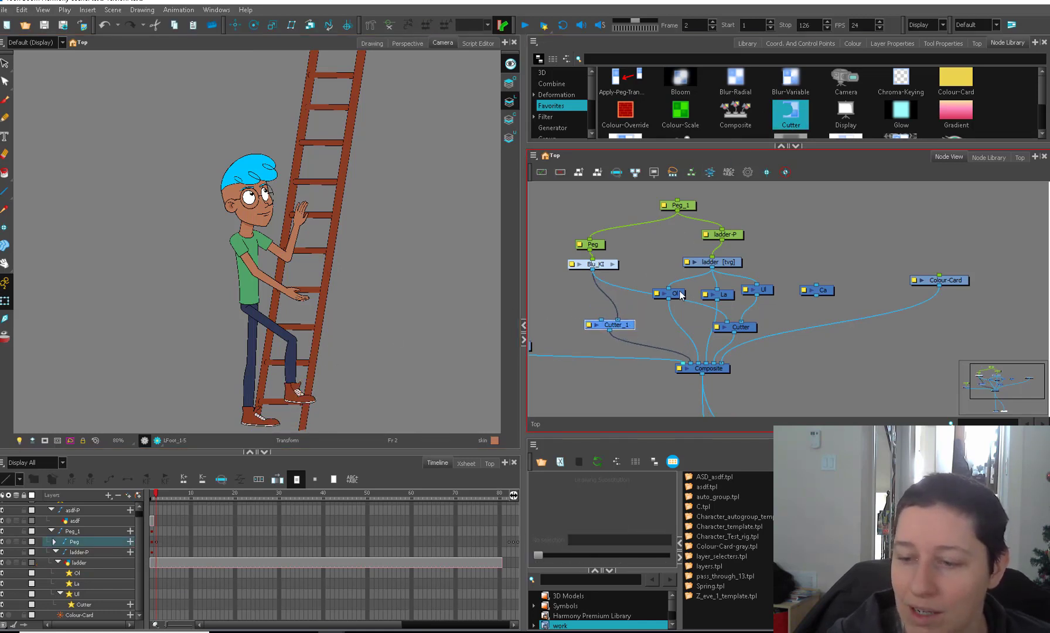
pyautogui.moveTo(675, 293); pyautogui.dragTo(593, 322)
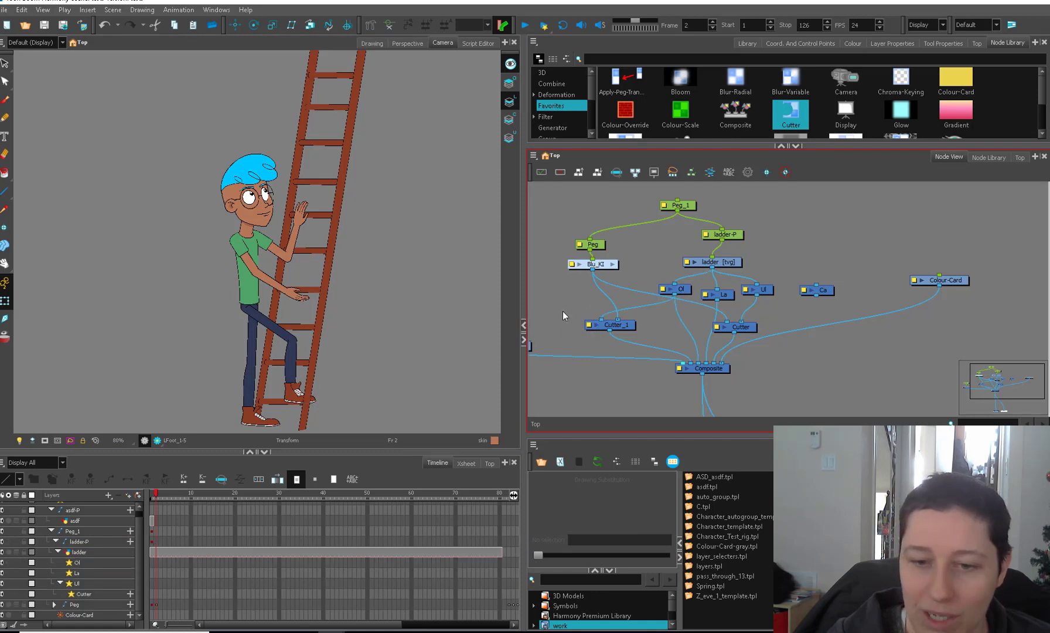
# Try to move the whole character up along the ladder
pyautogui.click(302, 267)
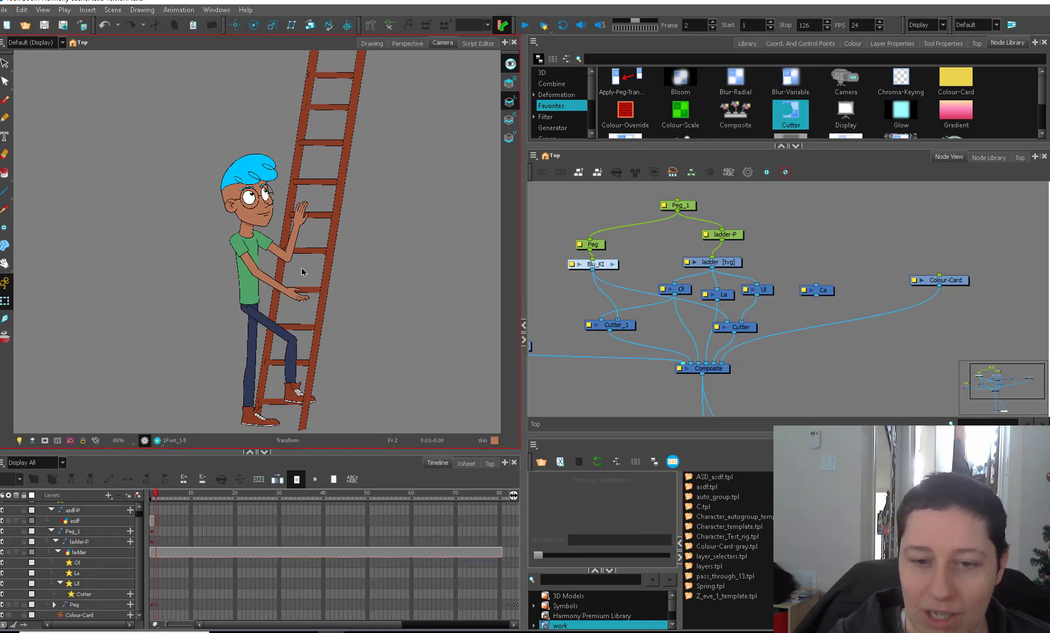
pyautogui.click(285, 375)
pyautogui.moveTo(285, 375)
pyautogui.mouseDown()
pyautogui.moveTo(375, 361)
pyautogui.moveTo(288, 357)
pyautogui.mouseUp()
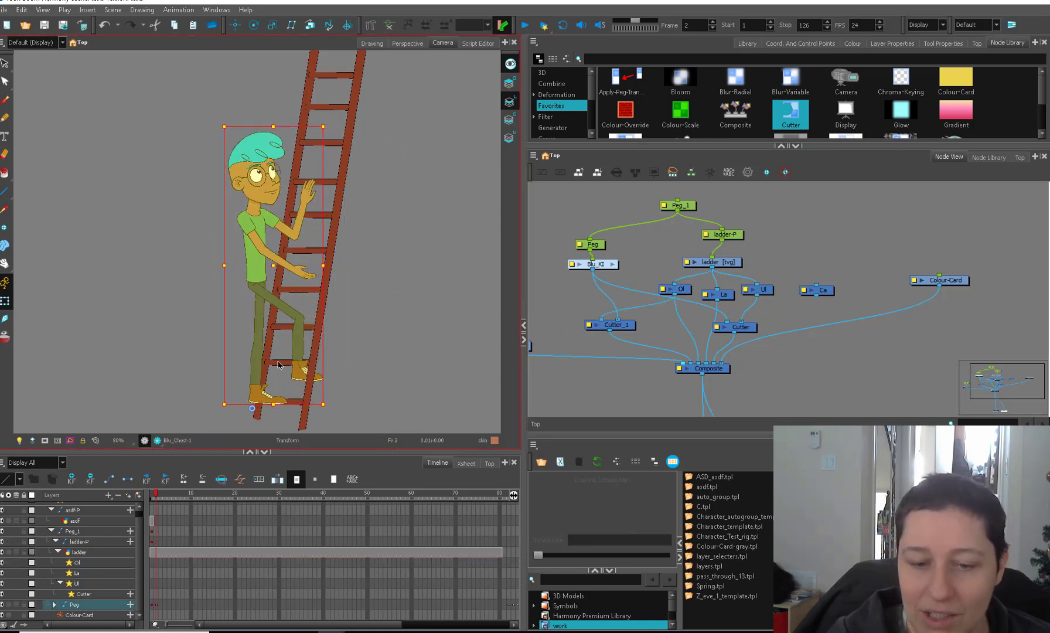
pyautogui.hotkey('ctrl', 'z')
# Adjust the raised foot so it rests on the ladder's lowest rung
pyautogui.click(315, 387)
pyautogui.click(297, 394)
pyautogui.press('2')
pyautogui.press('2')
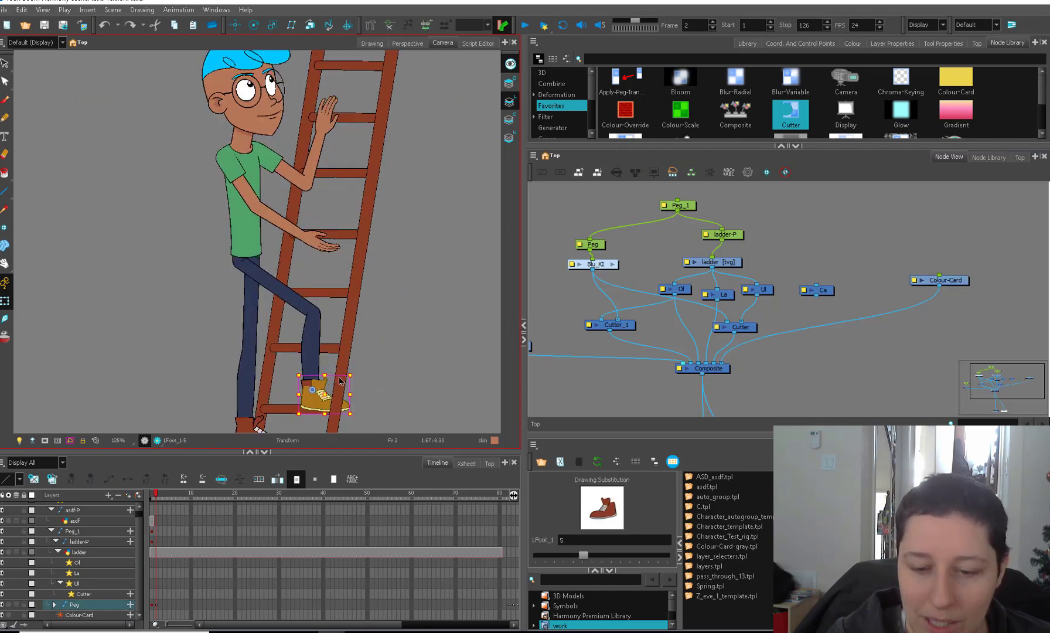
pyautogui.press('b')
pyautogui.press('2')
pyautogui.press('2')
pyautogui.moveTo(368, 373); pyautogui.dragTo(352, 270)
# Adjust the standing leg and foot beside the ladder's base, and select the raised foot
pyautogui.click(285, 356)
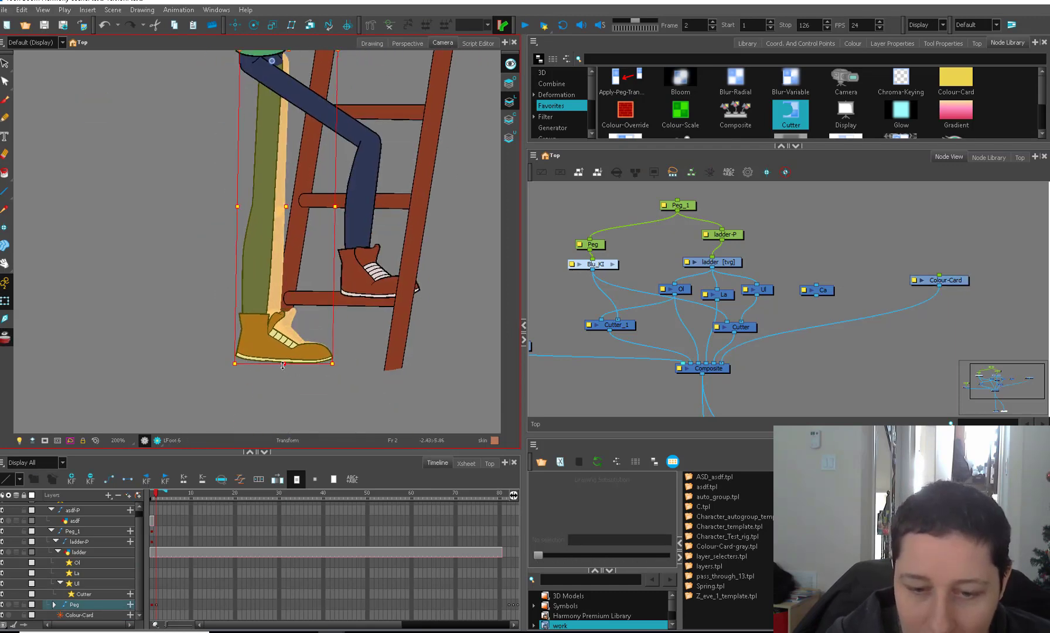
pyautogui.moveTo(283, 365); pyautogui.dragTo(283, 364)
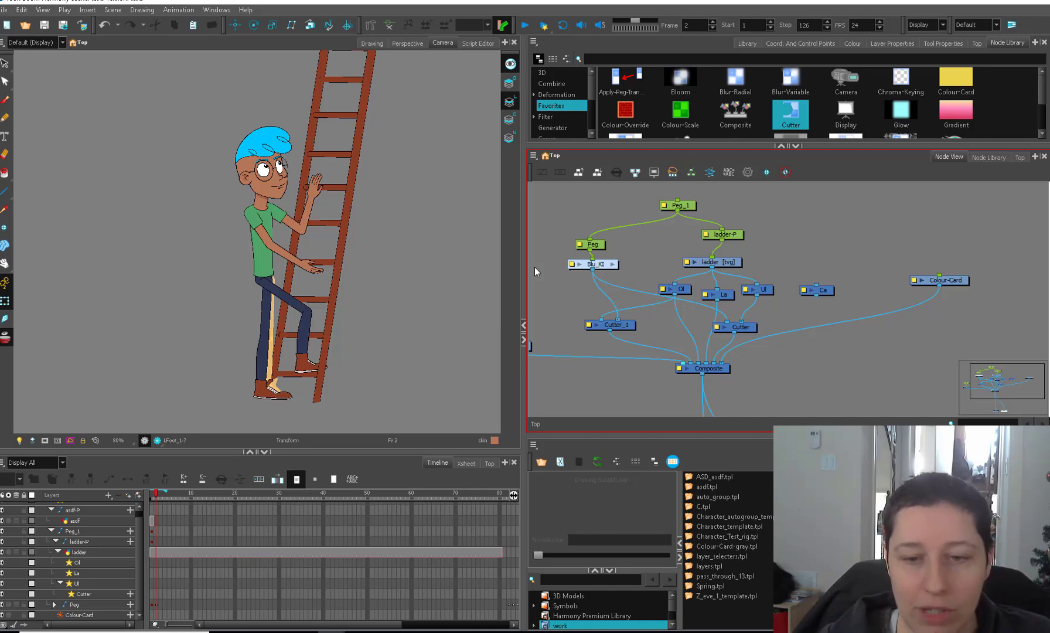
pyautogui.click(365, 396)
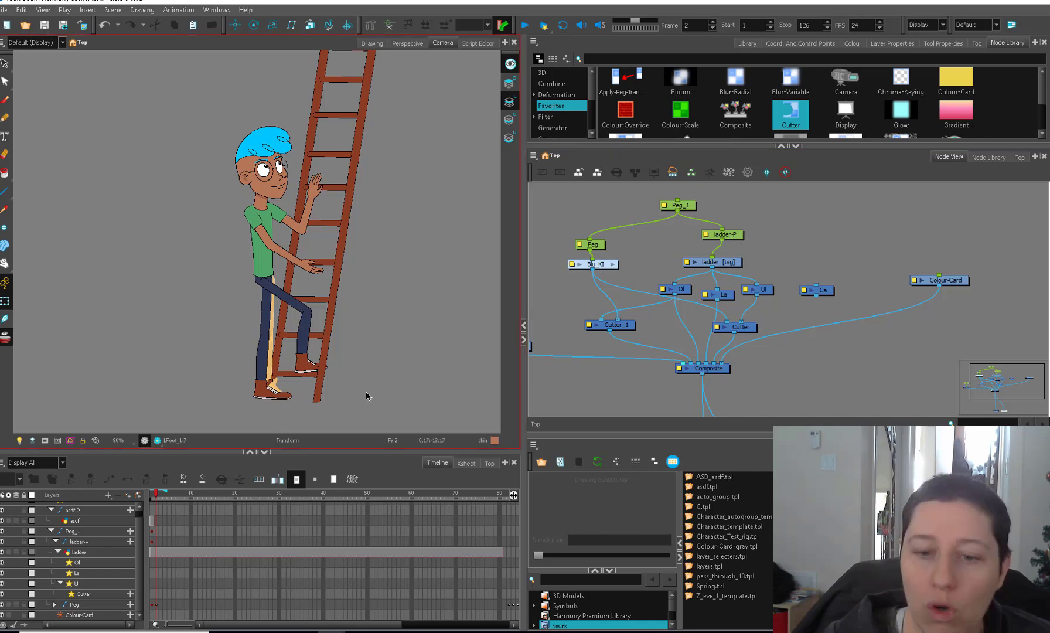
pyautogui.click(310, 365)
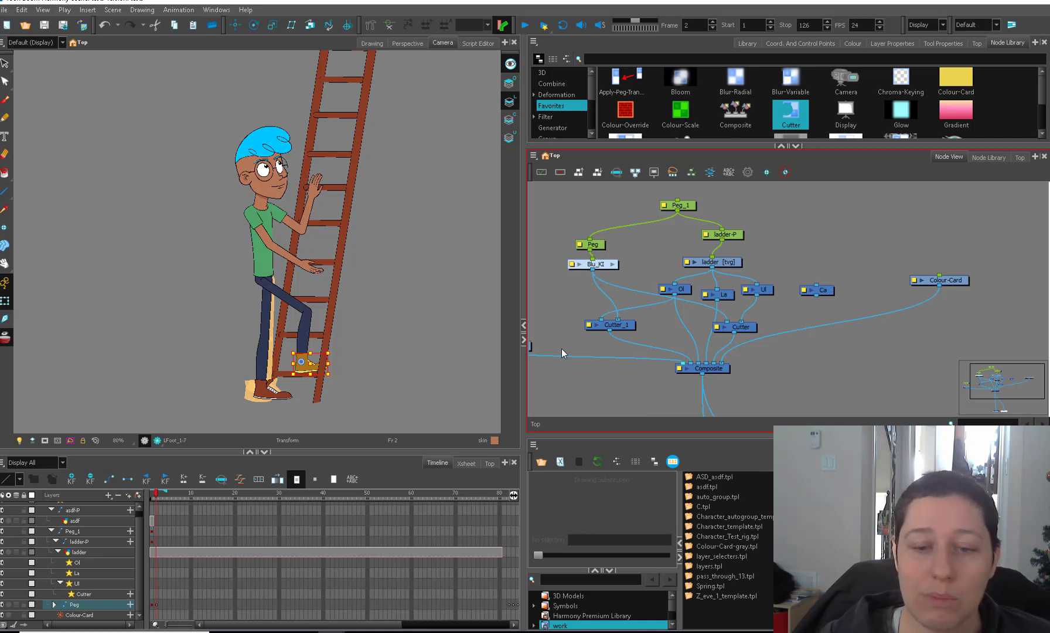
# Select the character's raised hand and locate its drawing node in the rig's arms section
pyautogui.click(320, 195)
pyautogui.press('o')
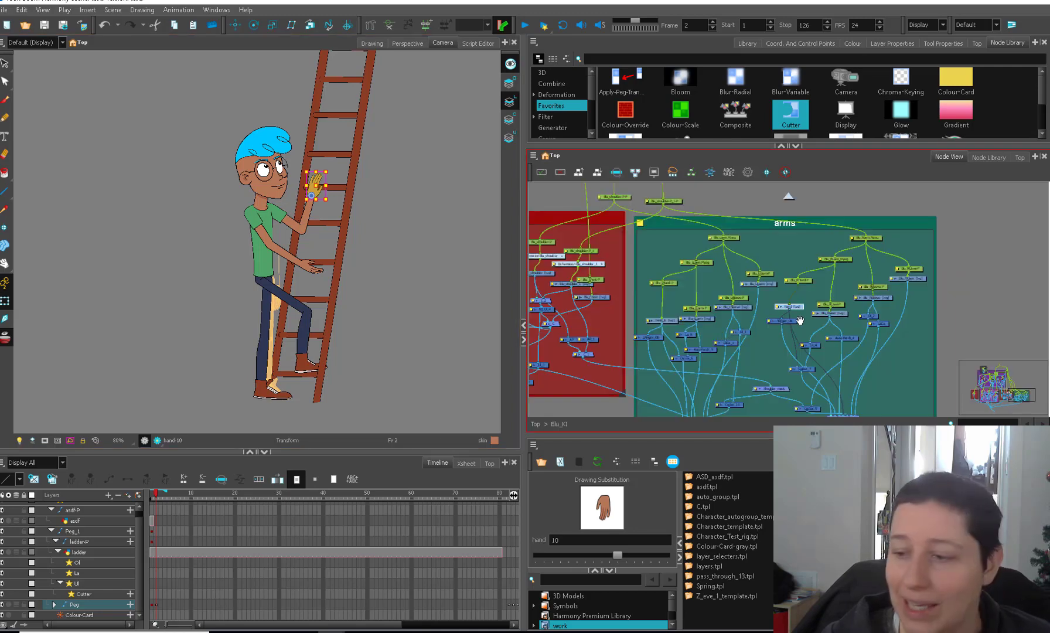
pyautogui.scroll(1, 743, 337)
pyautogui.moveTo(797, 317)
pyautogui.mouseDown()
pyautogui.moveTo(743, 336)
pyautogui.moveTo(711, 328)
pyautogui.mouseUp()
pyautogui.scroll(2, 743, 335)
pyautogui.click(711, 330)
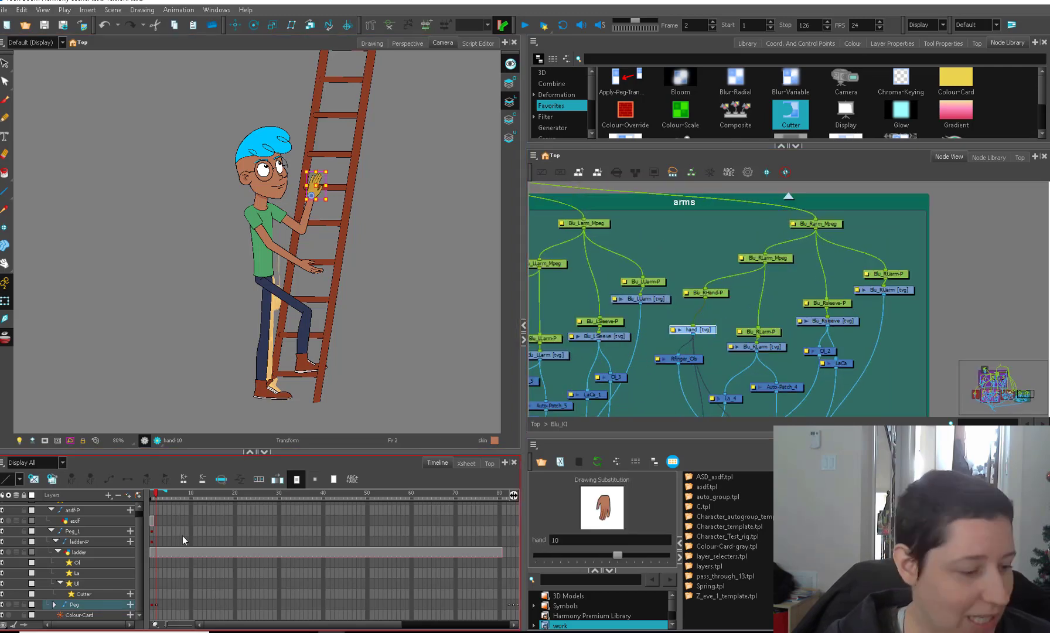
# Duplicate the raised hand's drawing on frame 2 and cut the hand artwork out of the duplicate
pyautogui.press('o')
pyautogui.hotkey('alt', 'shift', 'd')
pyautogui.press(',')
pyautogui.press('.')
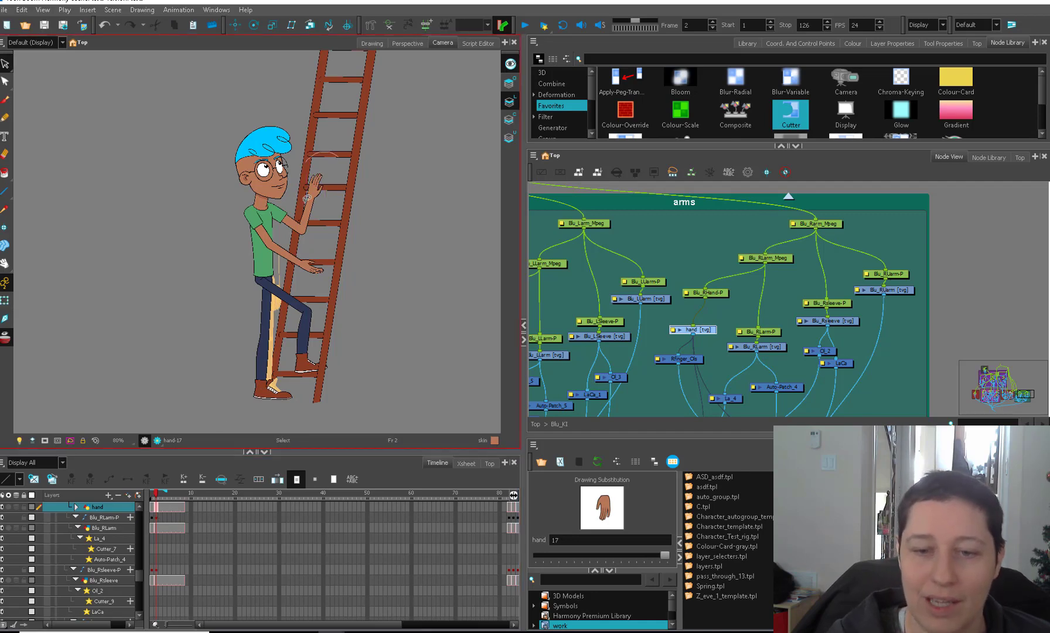
pyautogui.press('space')
pyautogui.press('l')
pyautogui.press('Delete')
# Add the asdf.tpl template to the node network around the ladder and connect its drawing to the Composite
pyautogui.click(6, 300)
pyautogui.click(313, 299)
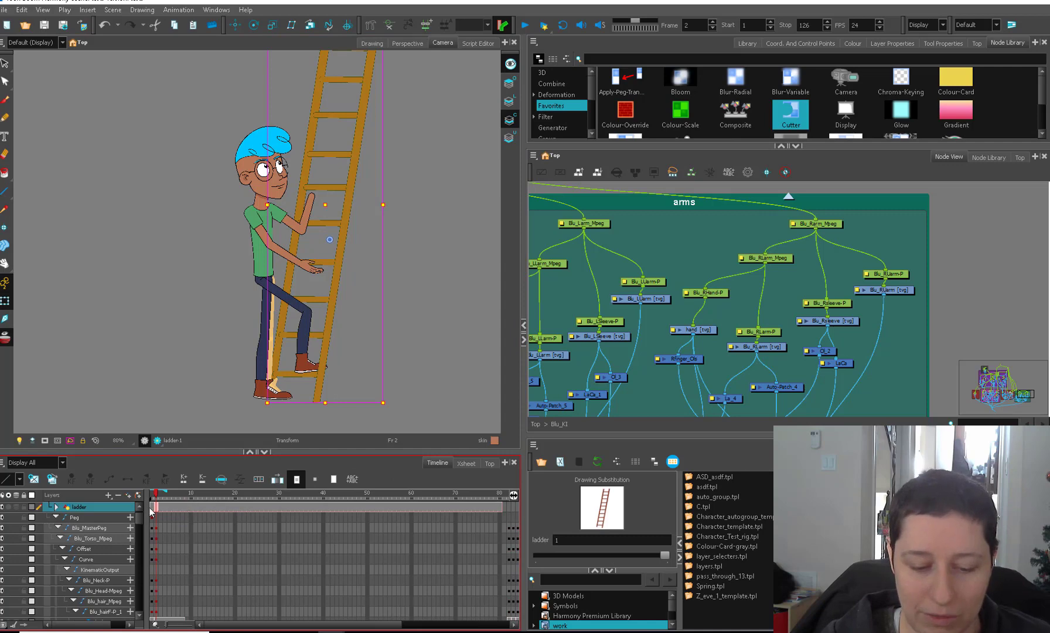
pyautogui.press('o')
pyautogui.moveTo(841, 354); pyautogui.dragTo(778, 326)
pyautogui.moveTo(699, 305); pyautogui.dragTo(658, 302)
pyautogui.moveTo(703, 487); pyautogui.dragTo(693, 335)
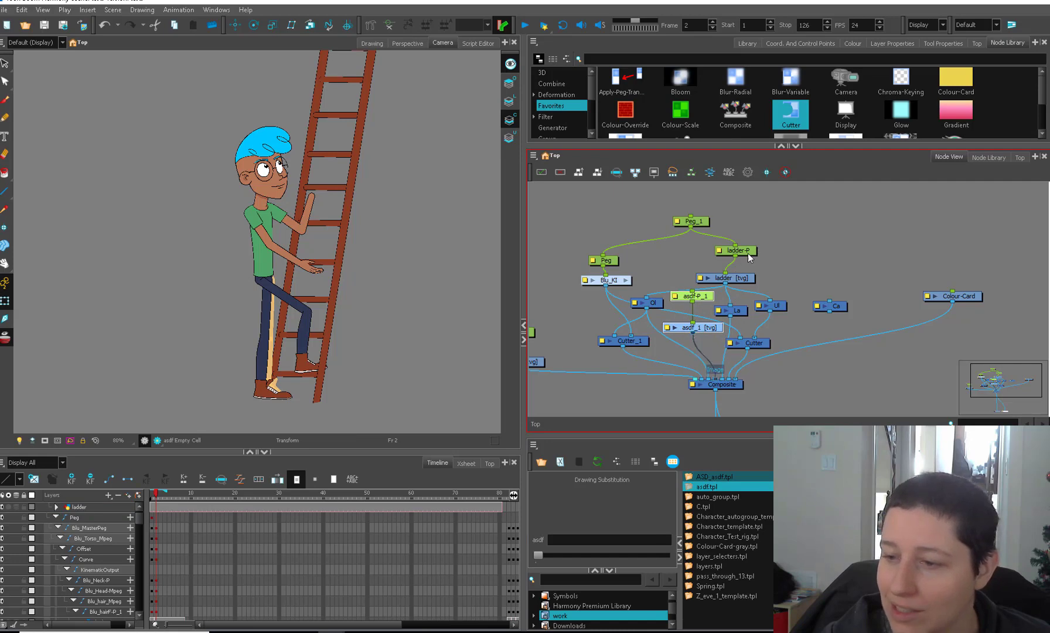
# Connect the asdf-P_1 peg beneath ladder-P and tidy the nodes around the ladder
pyautogui.moveTo(748, 254); pyautogui.dragTo(693, 290)
pyautogui.scroll(2, 703, 281)
pyautogui.moveTo(718, 220); pyautogui.dragTo(713, 220)
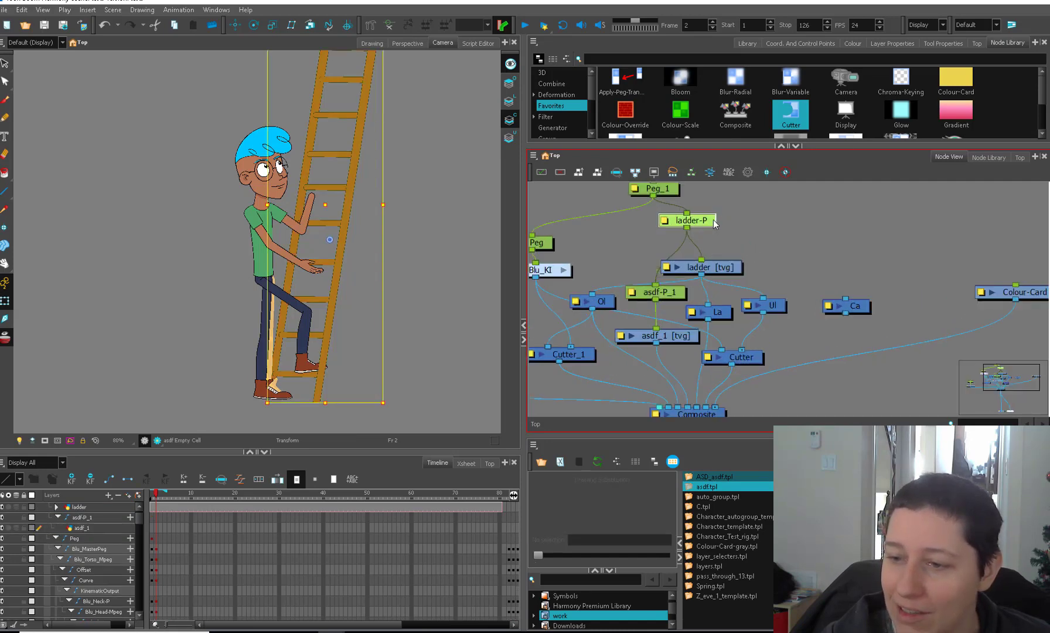
pyautogui.moveTo(700, 222); pyautogui.dragTo(704, 196)
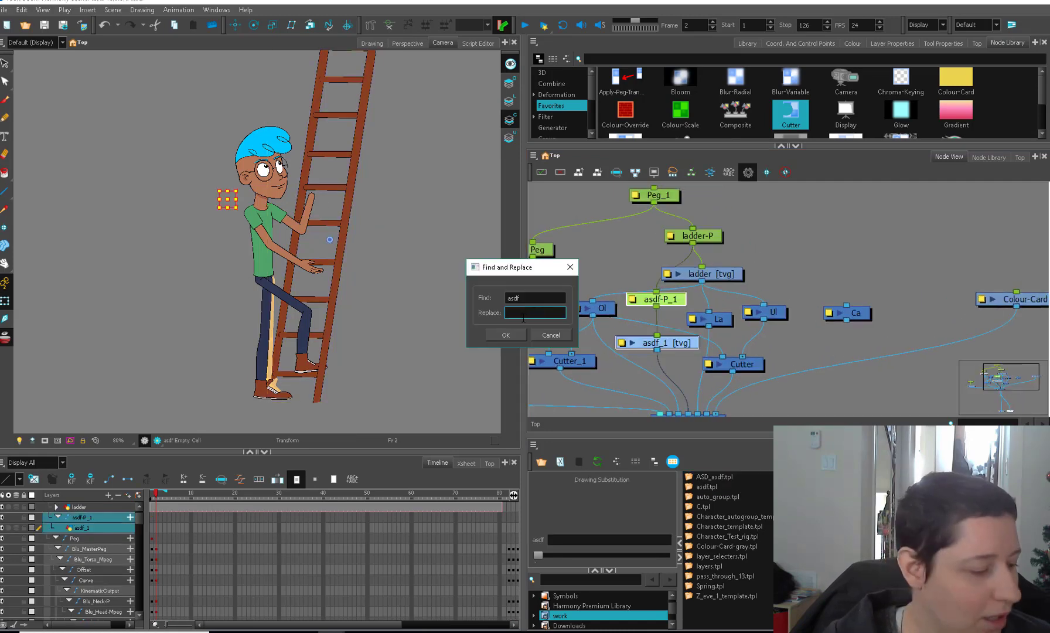
# Replace asdf with hands in the new peg and drawing names, and paste the cut hand artwork into the drawing
pyautogui.click(506, 335)
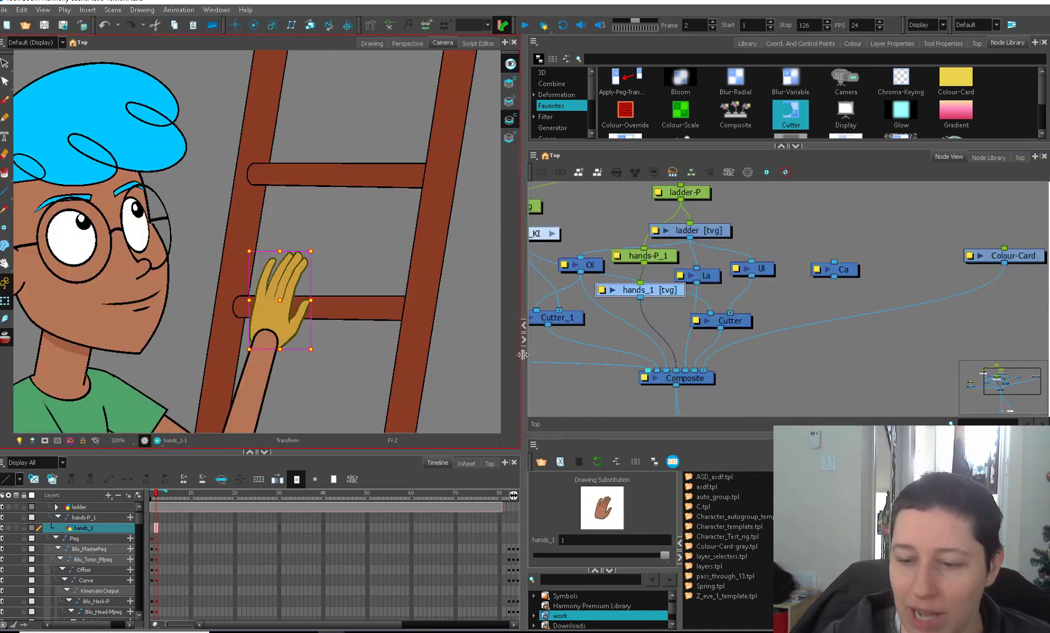
pyautogui.moveTo(522, 355); pyautogui.dragTo(490, 354)
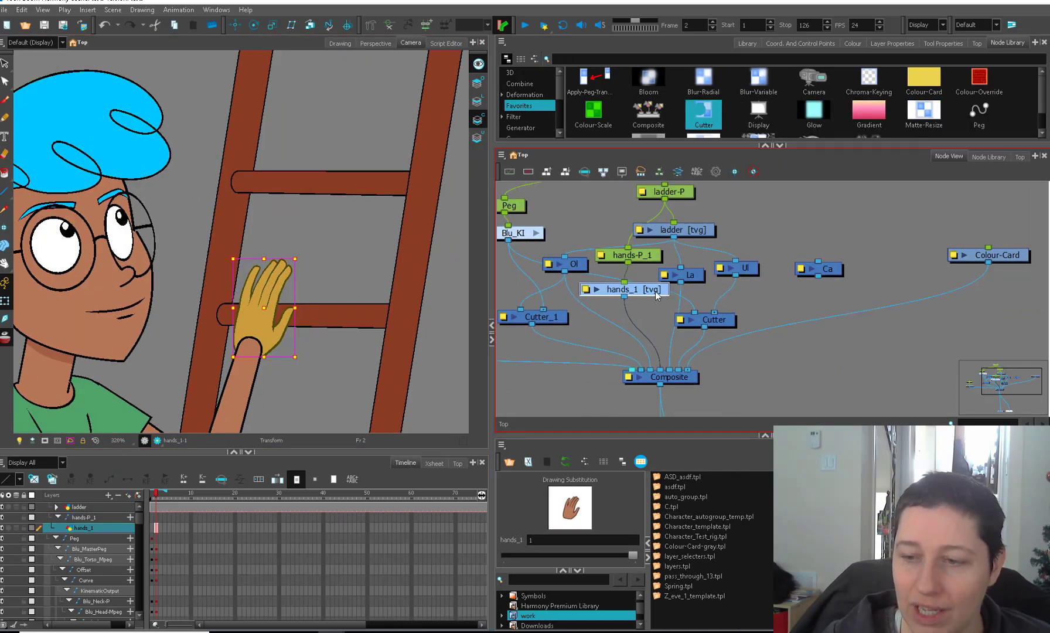
pyautogui.moveTo(655, 290); pyautogui.dragTo(646, 293)
pyautogui.click(701, 229)
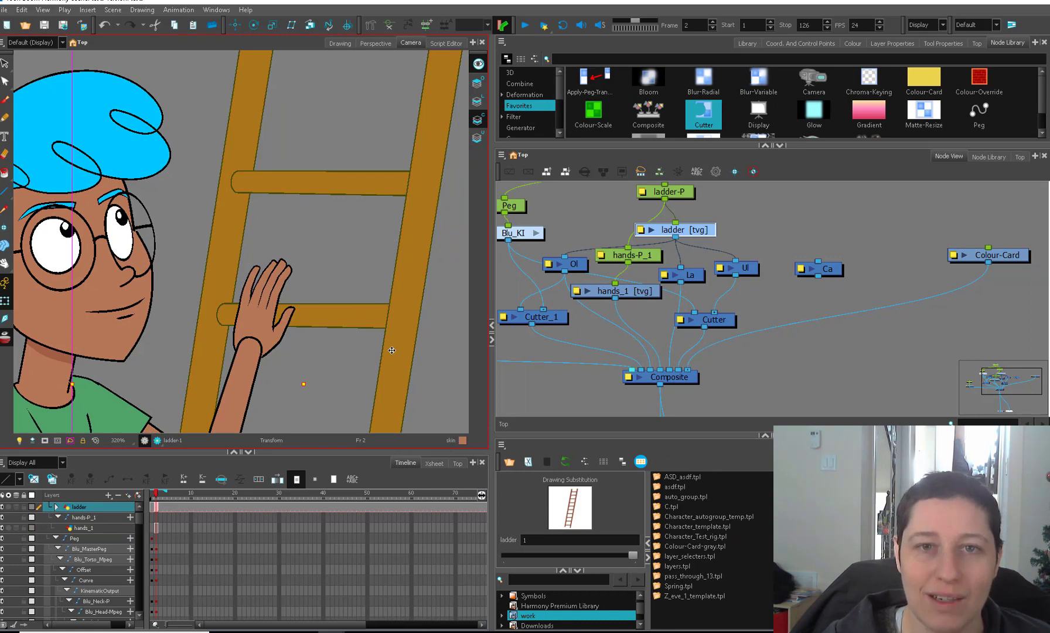
pyautogui.hotkey('alt', 's')
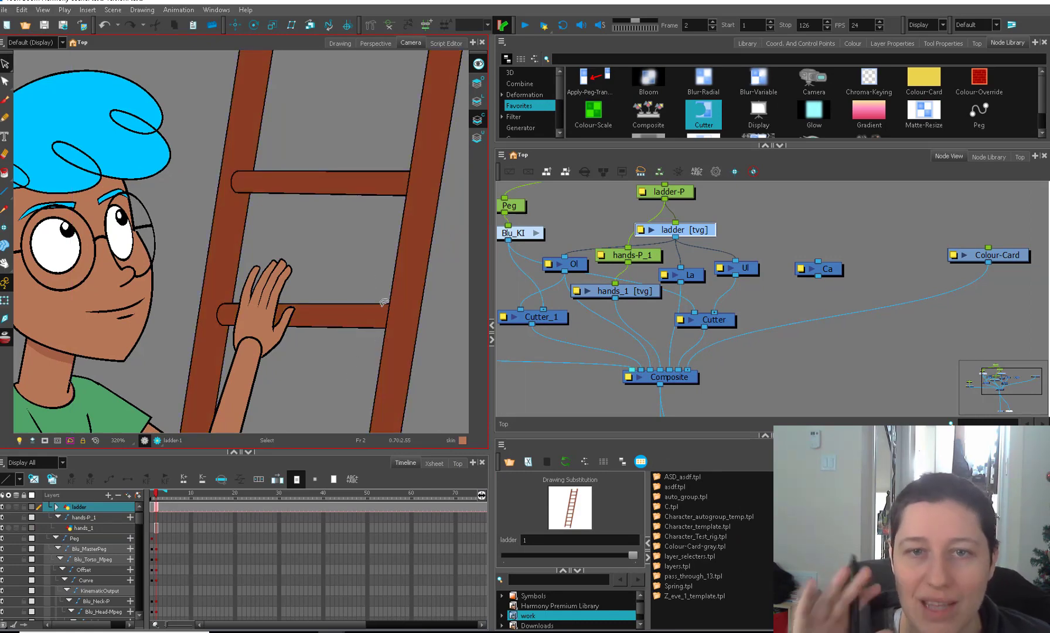
pyautogui.click(641, 303)
pyautogui.click(653, 292)
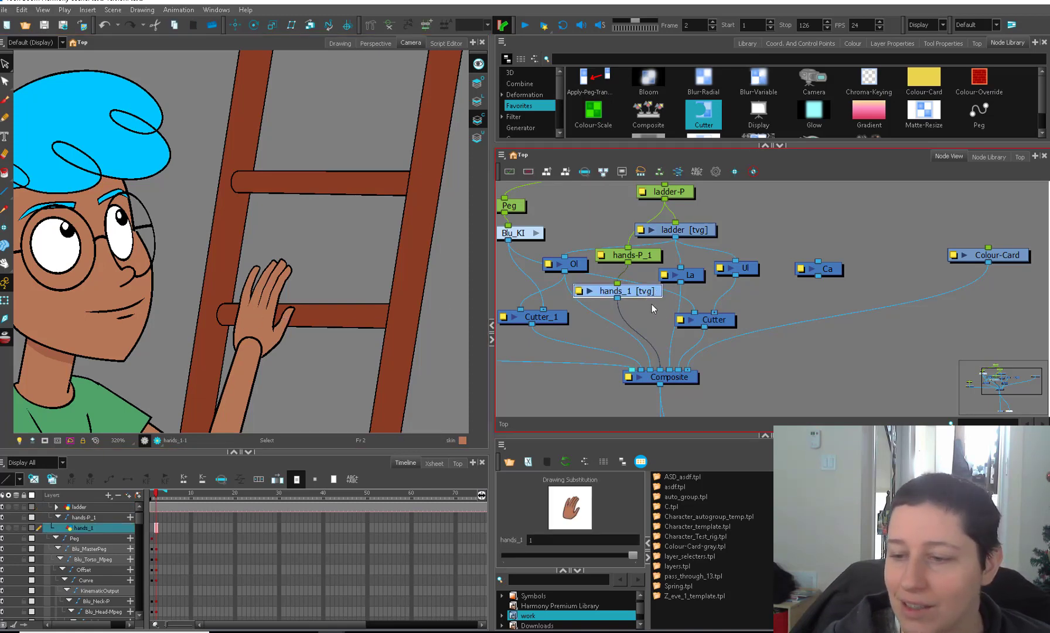
# Copy the La and Ca nodes and connect the copies between hands_1 and the Composite
pyautogui.moveTo(641, 292); pyautogui.dragTo(706, 280)
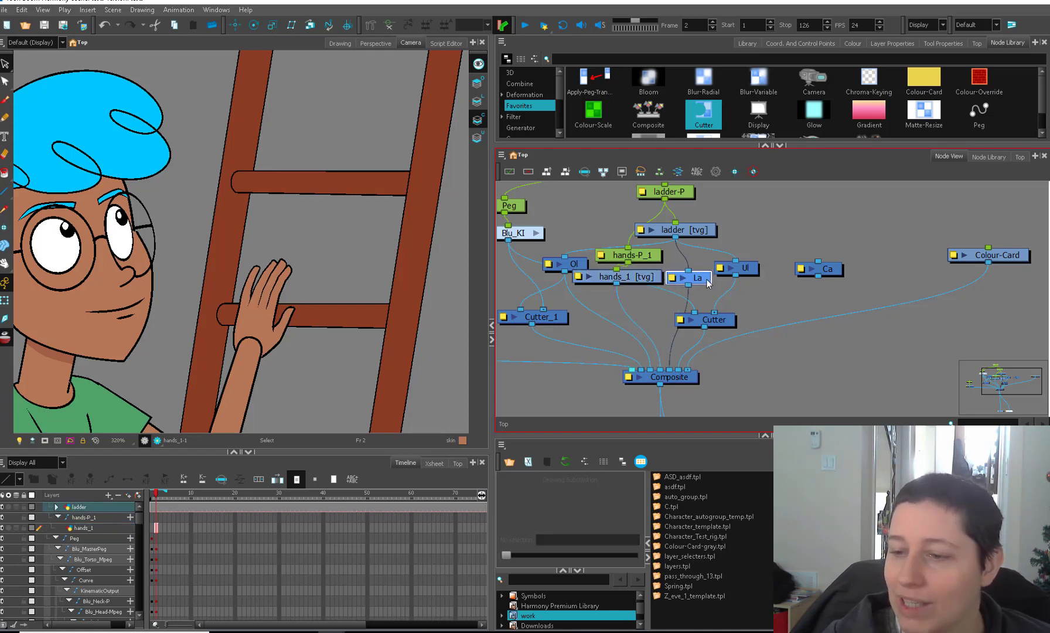
pyautogui.keyDown('ctrl'); pyautogui.click(832, 271); pyautogui.keyUp('ctrl')
pyautogui.hotkey('ctrl', 'c')
pyautogui.hotkey('ctrl', 'v')
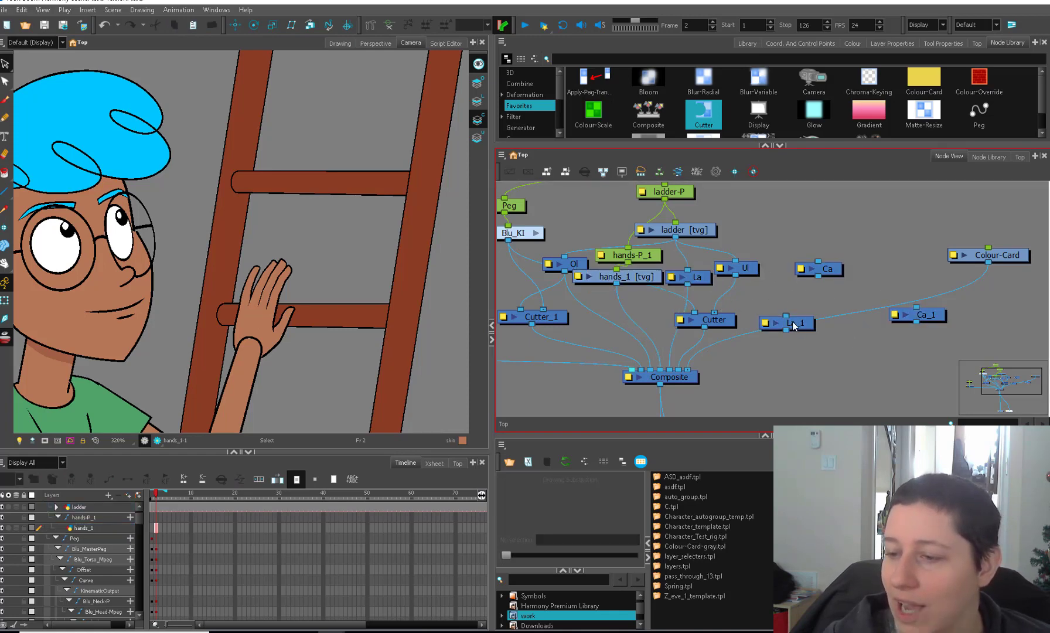
pyautogui.moveTo(786, 323); pyautogui.dragTo(602, 303)
pyautogui.moveTo(927, 318); pyautogui.dragTo(663, 370)
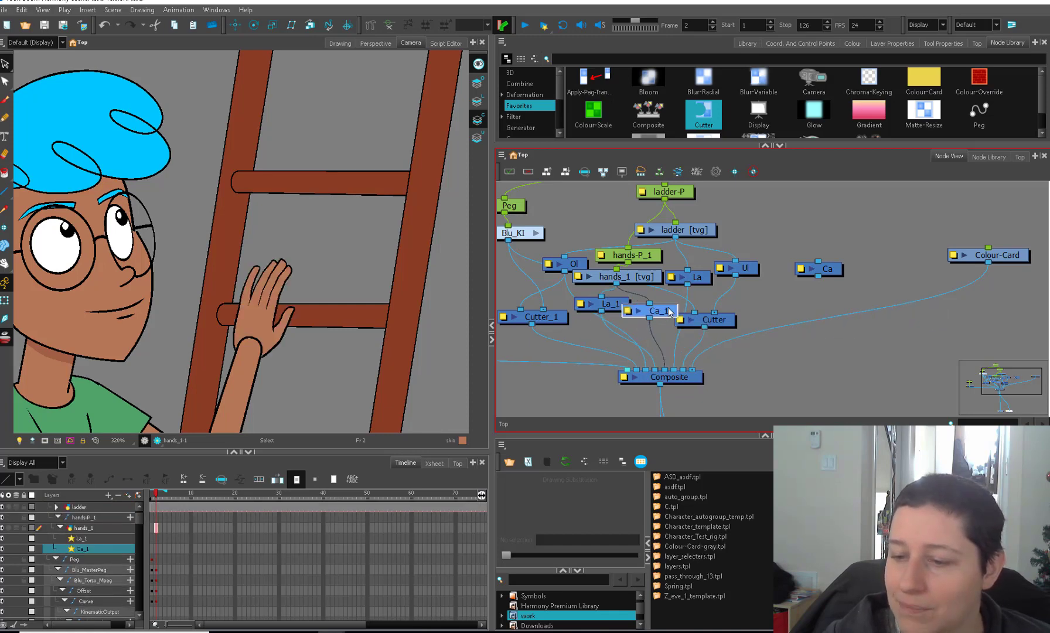
# Move Ca_1's connection to the Composite's last input so the hand's colour art sits behind the ladder, and tidy the nodes
pyautogui.moveTo(661, 312); pyautogui.dragTo(678, 297)
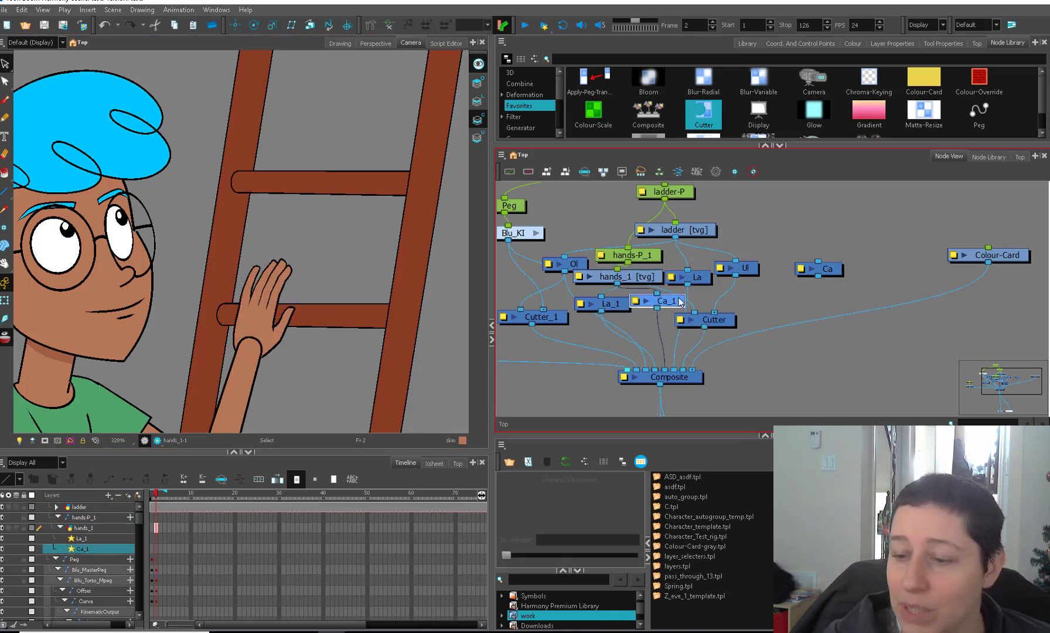
pyautogui.moveTo(664, 370); pyautogui.dragTo(691, 370)
pyautogui.moveTo(672, 305); pyautogui.dragTo(690, 307)
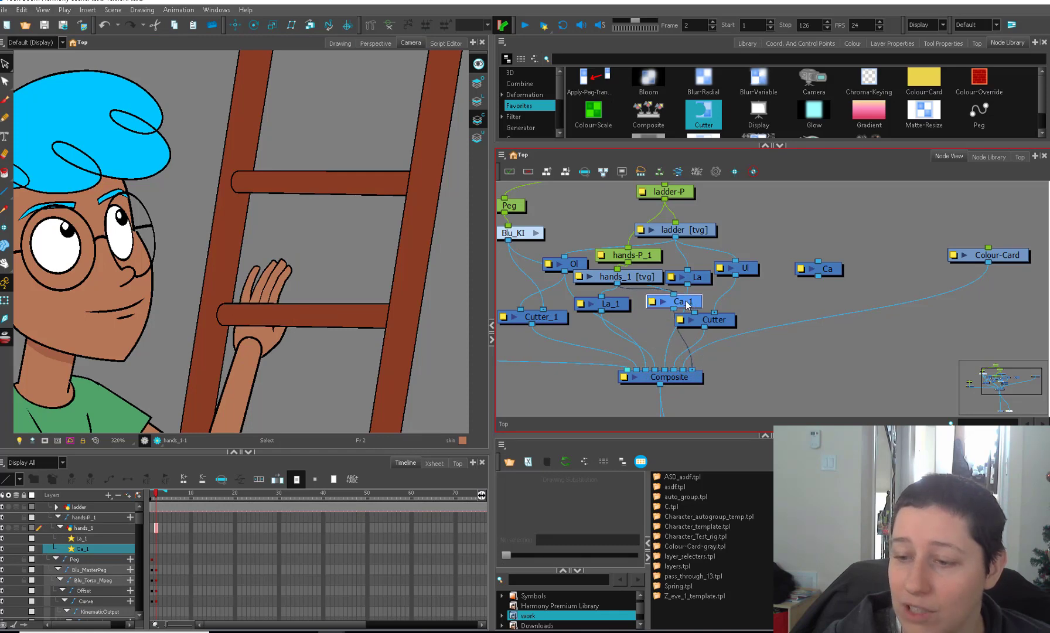
pyautogui.moveTo(621, 305); pyautogui.dragTo(641, 299)
pyautogui.moveTo(663, 342); pyautogui.dragTo(699, 348)
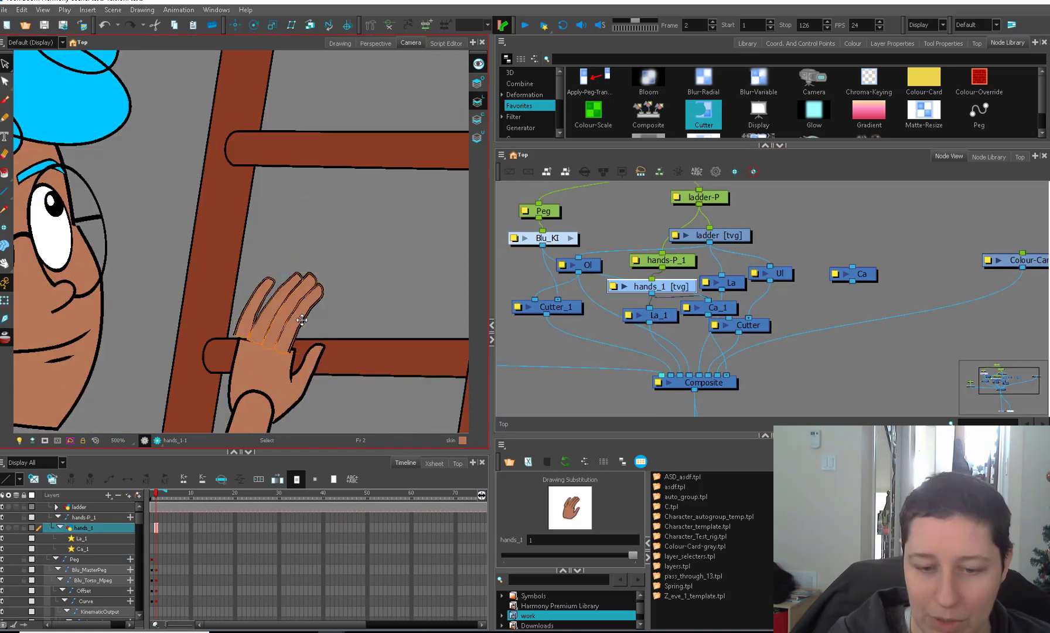
# Move the thumb and palm artwork of hands_1 from the Line Art layer to the Colour Art layer
pyautogui.click(304, 329)
pyautogui.click(311, 353)
pyautogui.hotkey('ctrl', 'x')
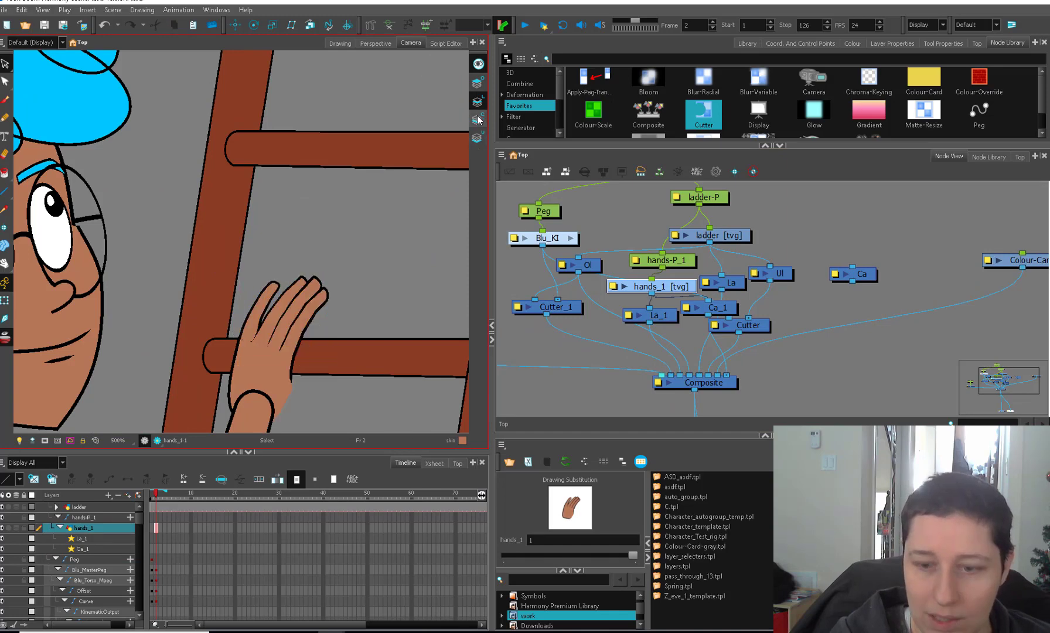
pyautogui.click(477, 119)
pyautogui.hotkey('ctrl', 'v')
pyautogui.click(405, 263)
pyautogui.click(478, 102)
pyautogui.hotkey('alt', 't')
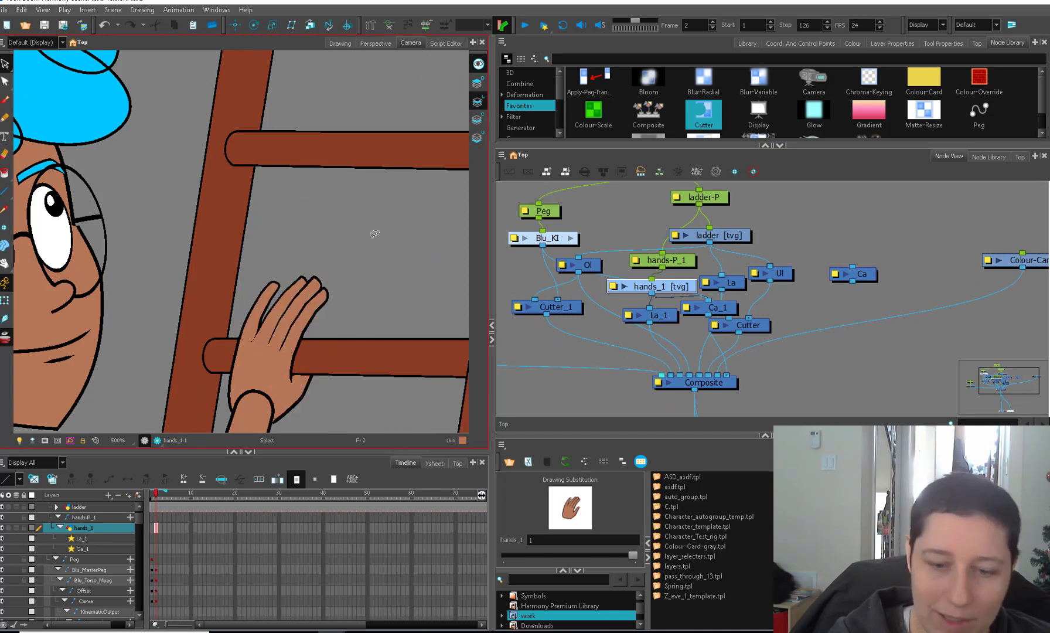
# Cut off the extended fingers just above the rung and reshape the remaining finger contours
pyautogui.press('2')
pyautogui.moveTo(233, 266)
pyautogui.mouseDown()
pyautogui.moveTo(370, 354)
pyautogui.moveTo(378, 372)
pyautogui.mouseUp()
pyautogui.hotkey('ctrl', 'x')
pyautogui.scroll(2, 246, 349)
pyautogui.hotkey('alt', 'q')
pyautogui.moveTo(350, 329)
pyautogui.mouseDown()
pyautogui.moveTo(283, 353)
pyautogui.moveTo(346, 358)
pyautogui.mouseUp()
pyautogui.moveTo(338, 350); pyautogui.dragTo(379, 371)
# Draw curled finger outlines over the top of the rung
pyautogui.hotkey('alt', '/')
pyautogui.moveTo(307, 355)
pyautogui.mouseDown()
pyautogui.moveTo(339, 347)
pyautogui.moveTo(314, 347)
pyautogui.mouseUp()
pyautogui.moveTo(240, 356); pyautogui.dragTo(285, 346)
pyautogui.hotkey('alt', 'b')
pyautogui.moveTo(338, 424); pyautogui.dragTo(332, 358)
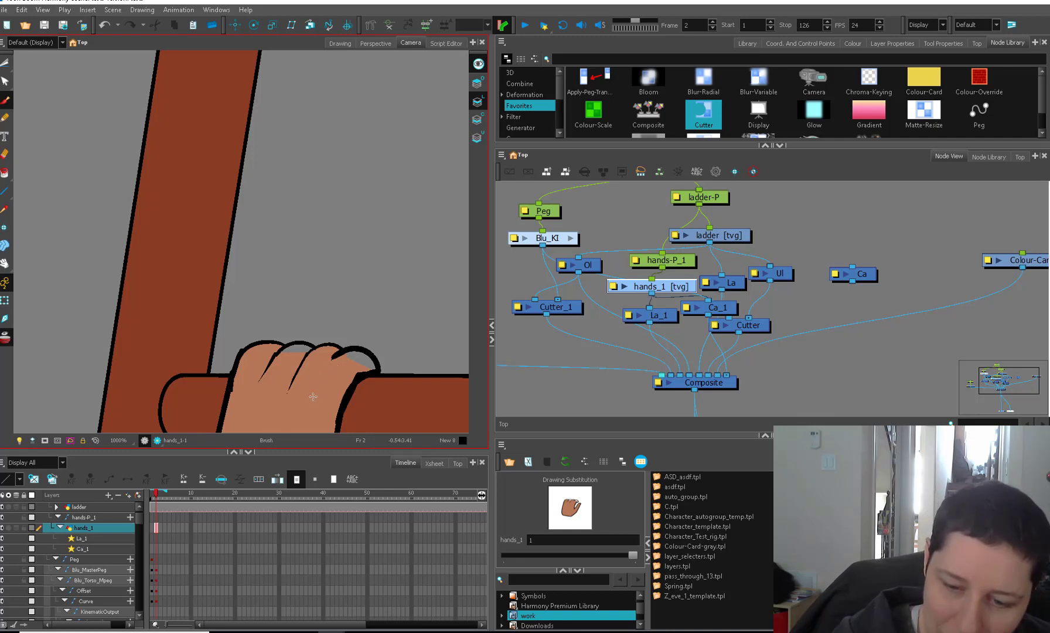
pyautogui.moveTo(313, 397); pyautogui.dragTo(348, 345)
# Finish the dividing lines between the curled fingers and fill the knuckle gaps with the skin colour
pyautogui.press('d')
pyautogui.click(340, 364)
pyautogui.click(344, 350)
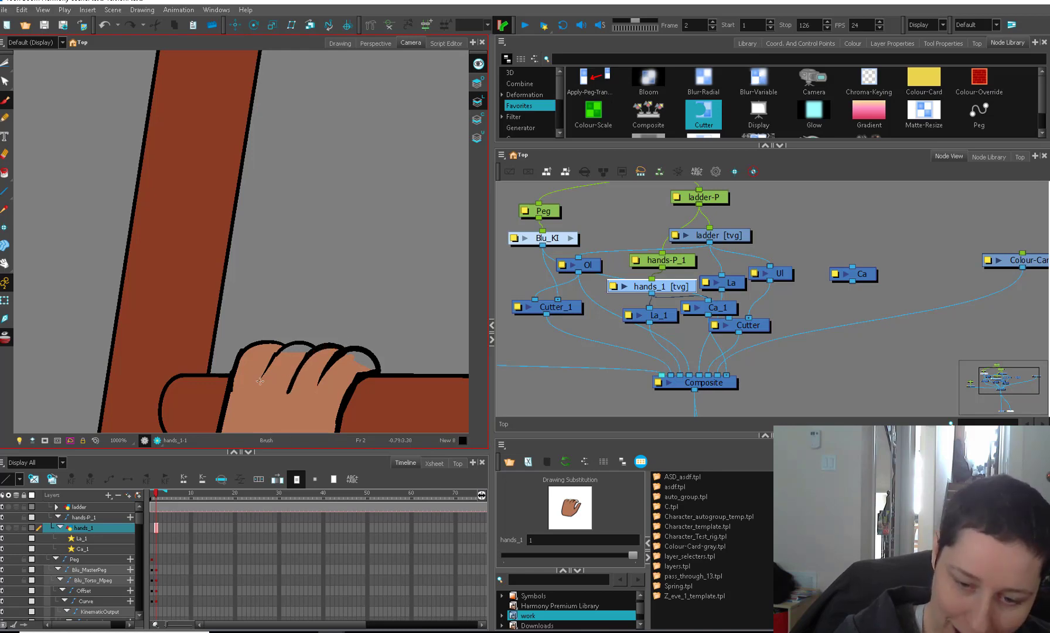
pyautogui.moveTo(259, 381)
pyautogui.mouseDown()
pyautogui.moveTo(296, 343)
pyautogui.moveTo(310, 350)
pyautogui.mouseUp()
pyautogui.press('d')
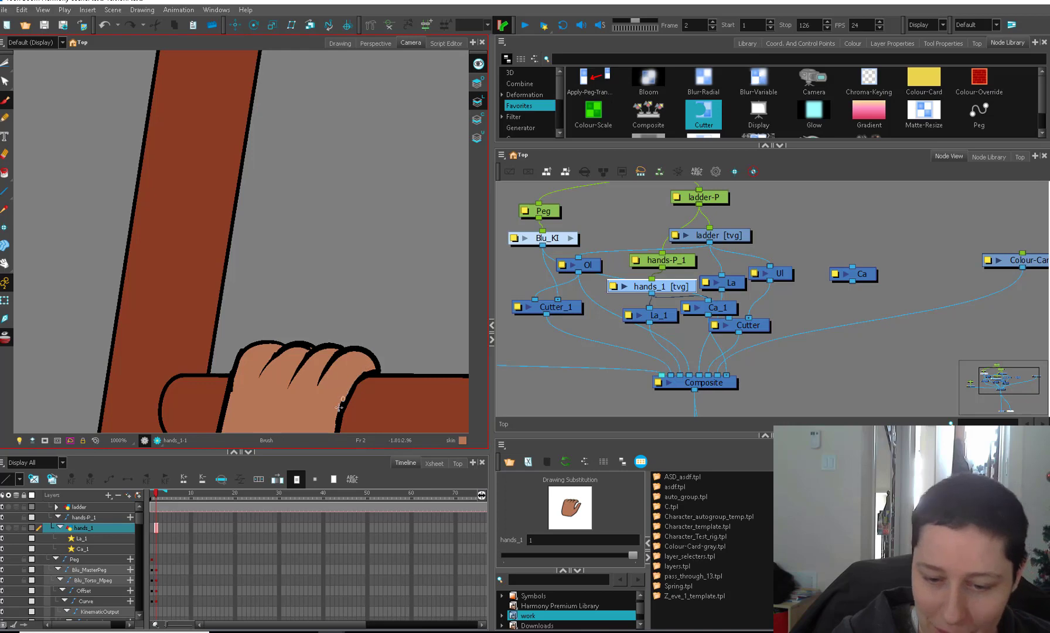
pyautogui.scroll(-5, 340, 406)
pyautogui.hotkey('alt', 's')
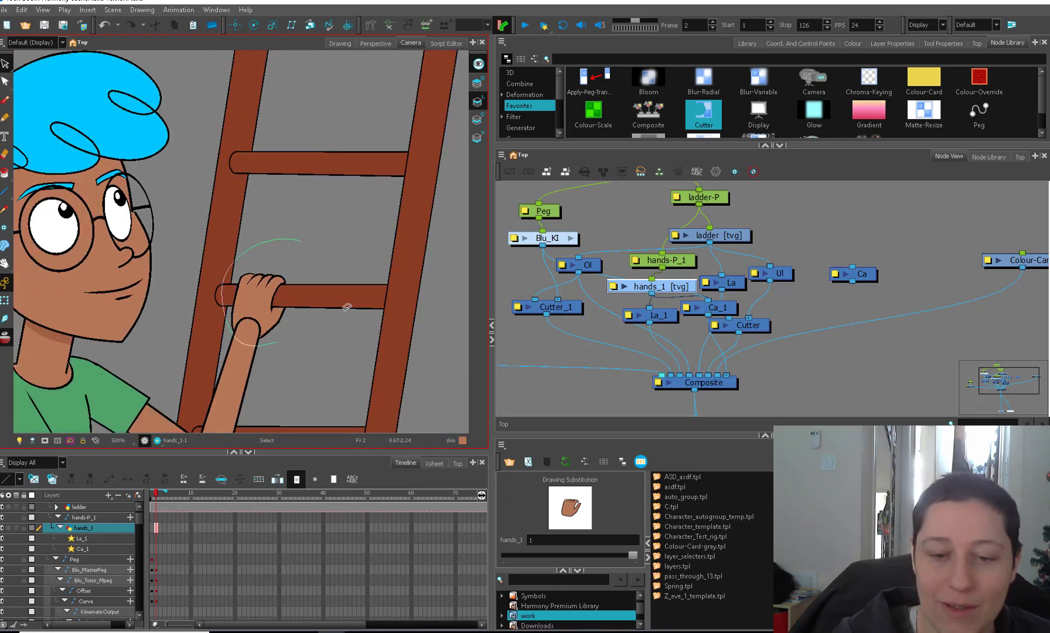
pyautogui.press('2')
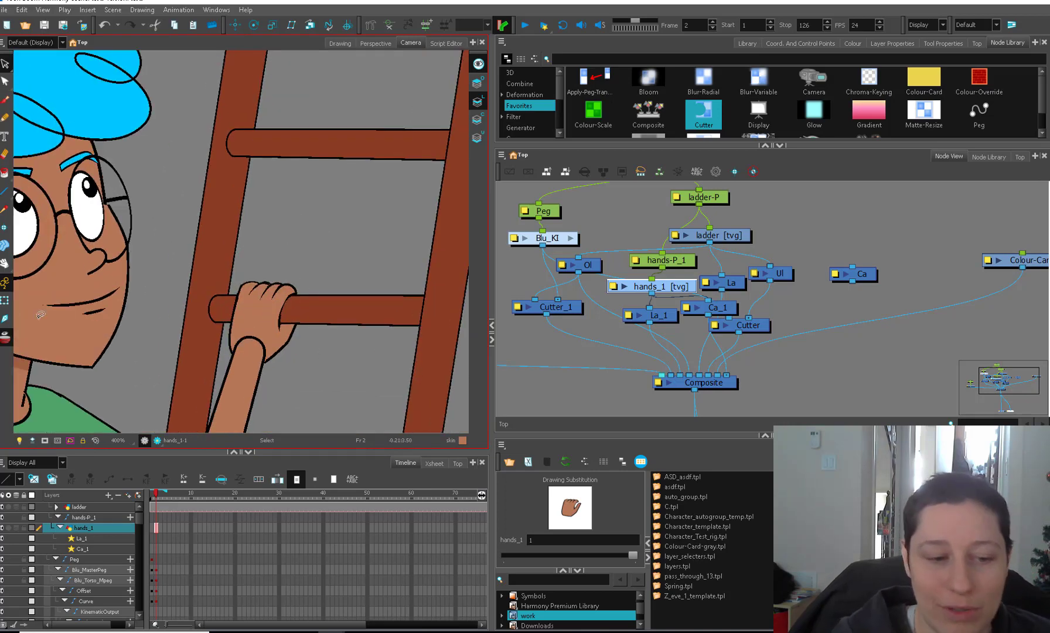
# Erase the forearm's outline at the wrist so it blends into the gripping hand
pyautogui.hotkey('shift', 't')
pyautogui.click(264, 311)
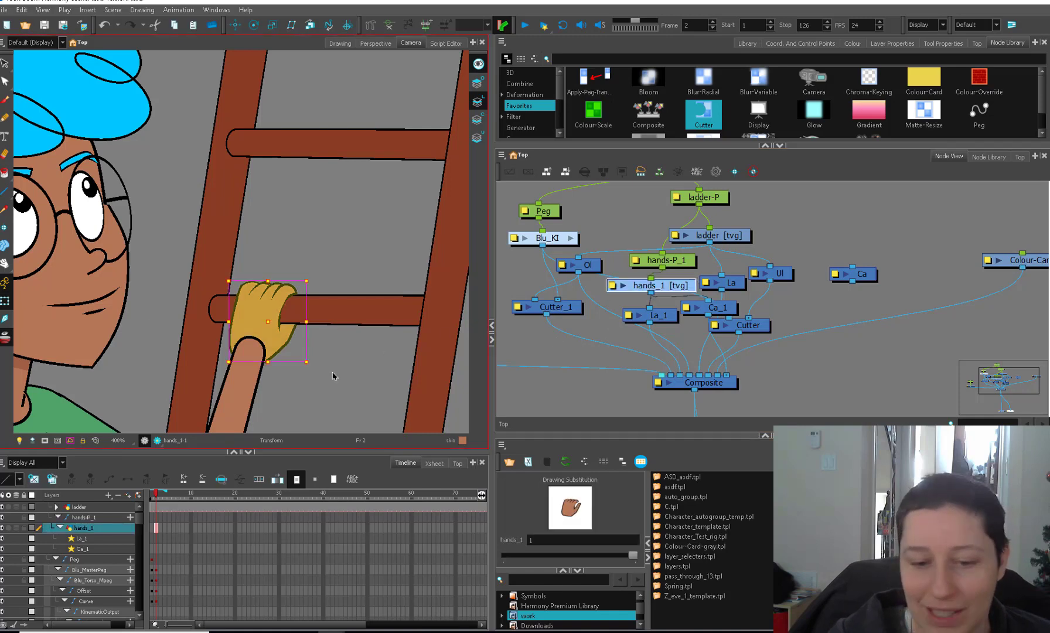
pyautogui.press('1')
pyautogui.press('1')
pyautogui.press('1')
pyautogui.click(232, 343)
pyautogui.press(',')
pyautogui.press('.')
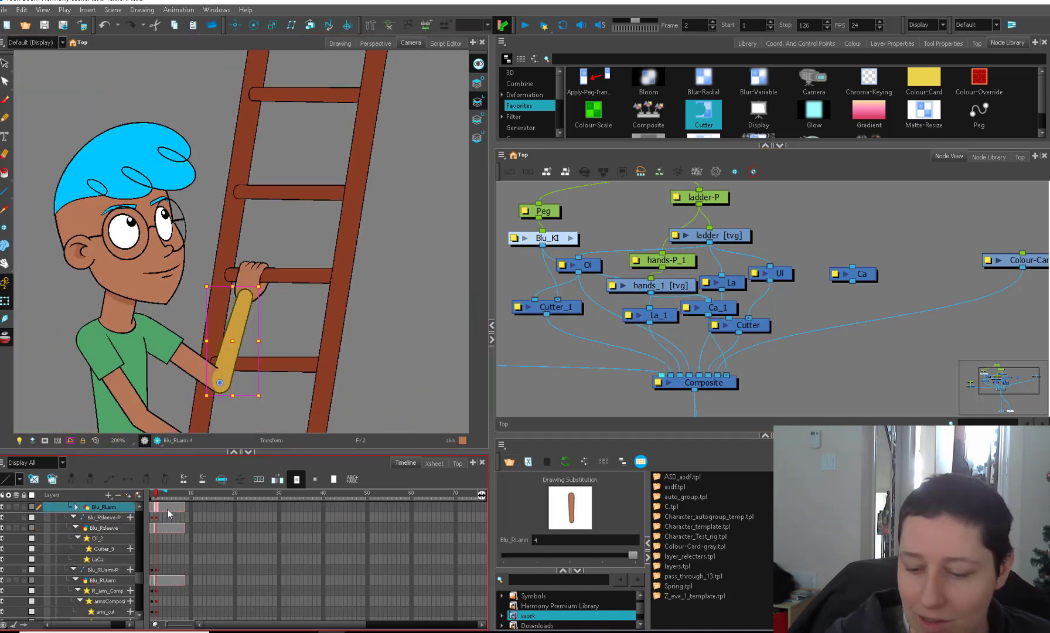
pyautogui.hotkey('alt', 's')
pyautogui.press('2')
pyautogui.press('2')
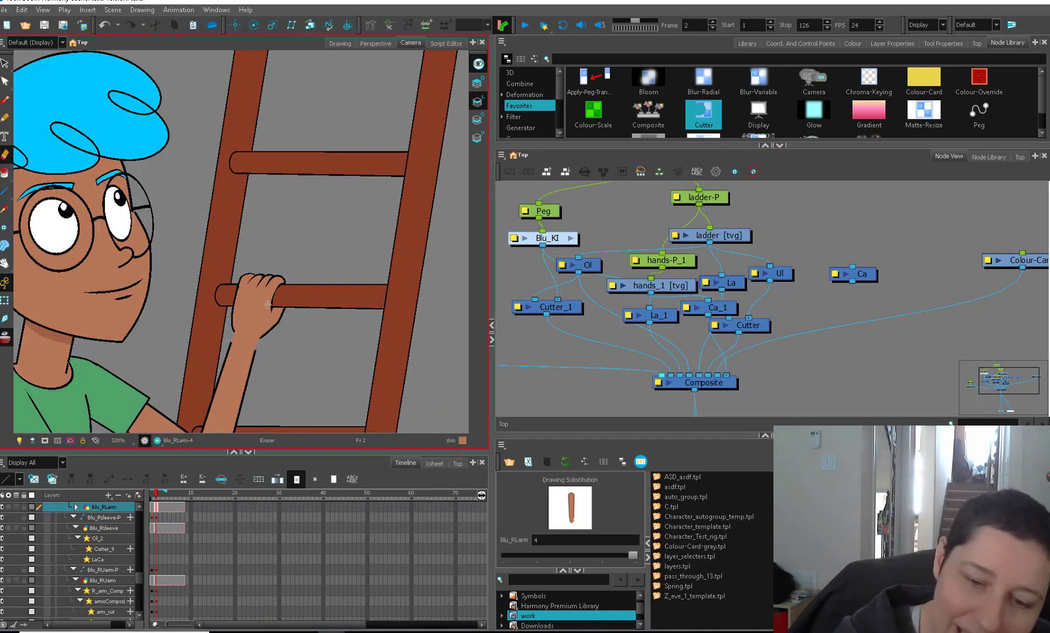
pyautogui.moveTo(245, 312); pyautogui.dragTo(263, 313)
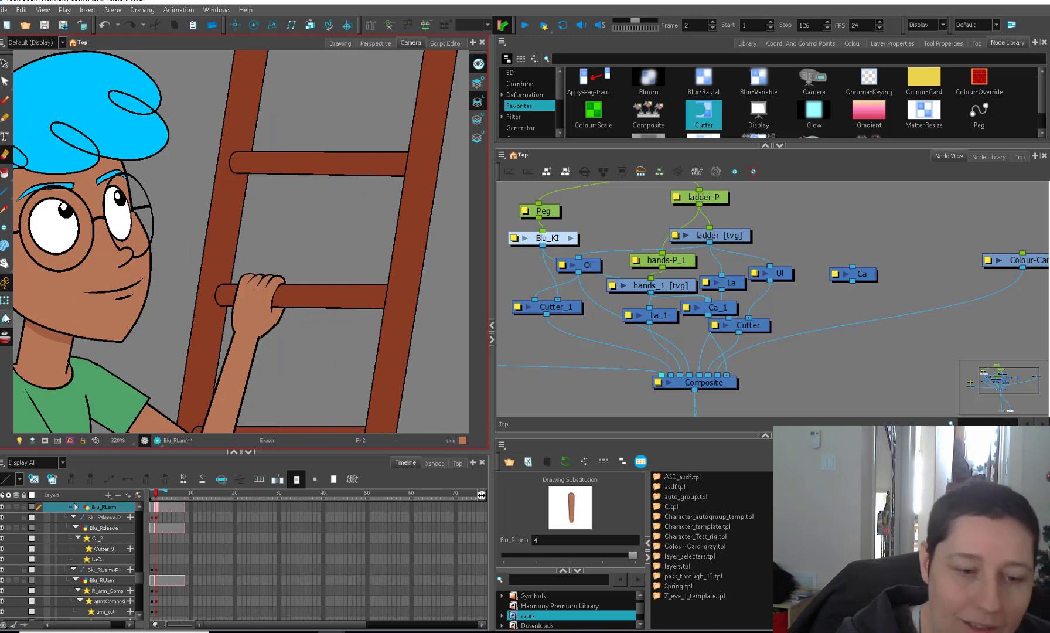
# Try to move the raised forearm's parent assembly slightly upward beside the ladder
pyautogui.click(5, 301)
pyautogui.press('1')
pyautogui.press('1')
pyautogui.press('1')
pyautogui.press('1')
pyautogui.click(270, 370)
pyautogui.click(249, 324)
pyautogui.press('b')
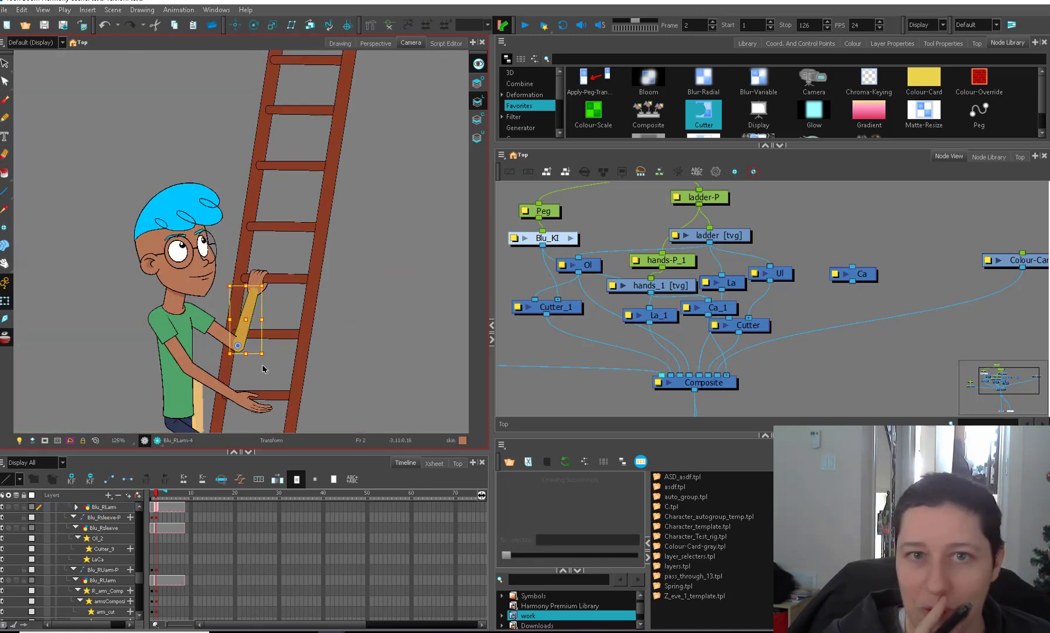
pyautogui.press('b')
pyautogui.press('b')
pyautogui.moveTo(273, 365); pyautogui.dragTo(276, 345)
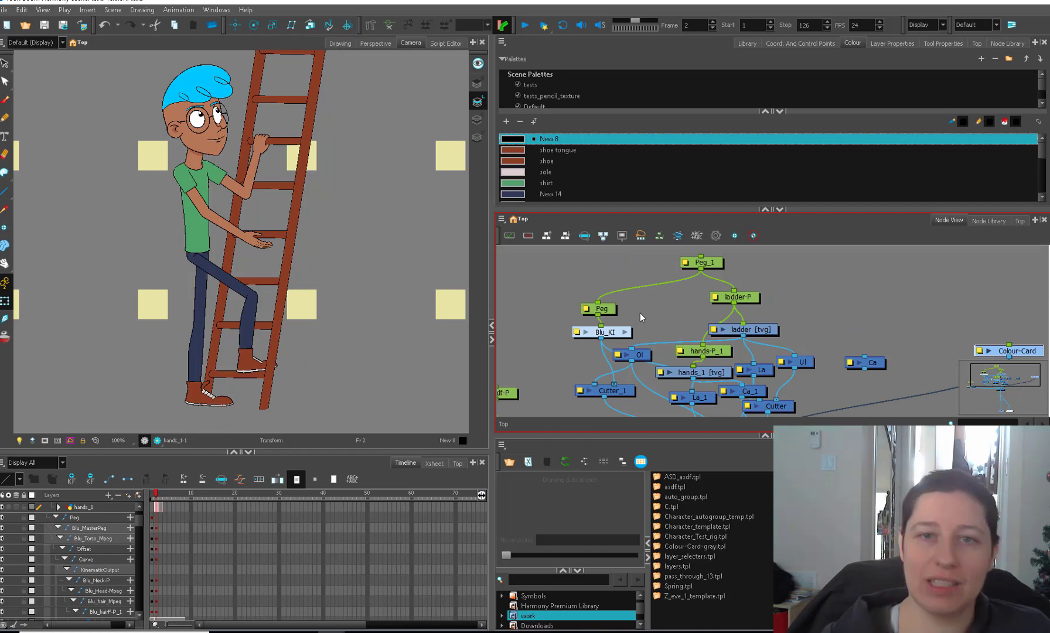
# Try to raise the character's upper body above the legs, and undo the move
pyautogui.moveTo(609, 308); pyautogui.dragTo(615, 308)
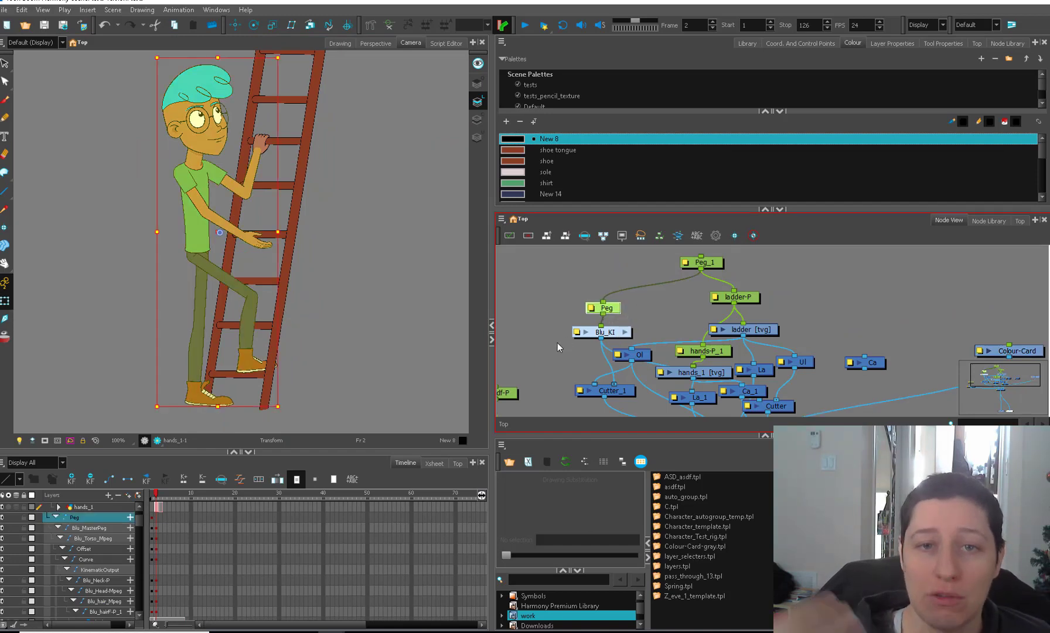
pyautogui.click(565, 283)
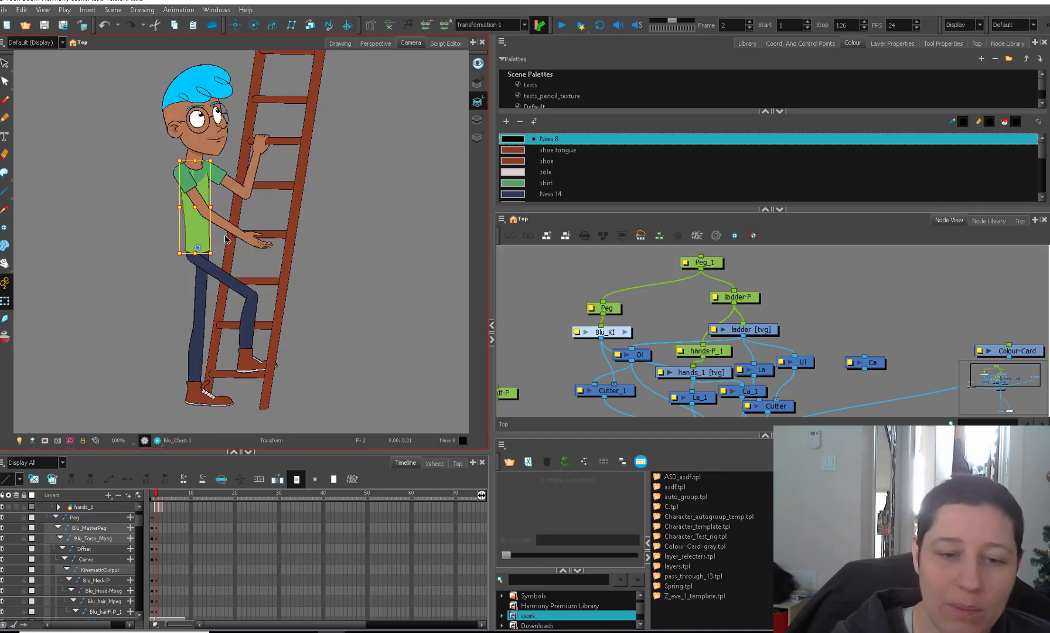
pyautogui.click(222, 252)
pyautogui.moveTo(224, 254); pyautogui.dragTo(225, 223)
pyautogui.click(208, 262)
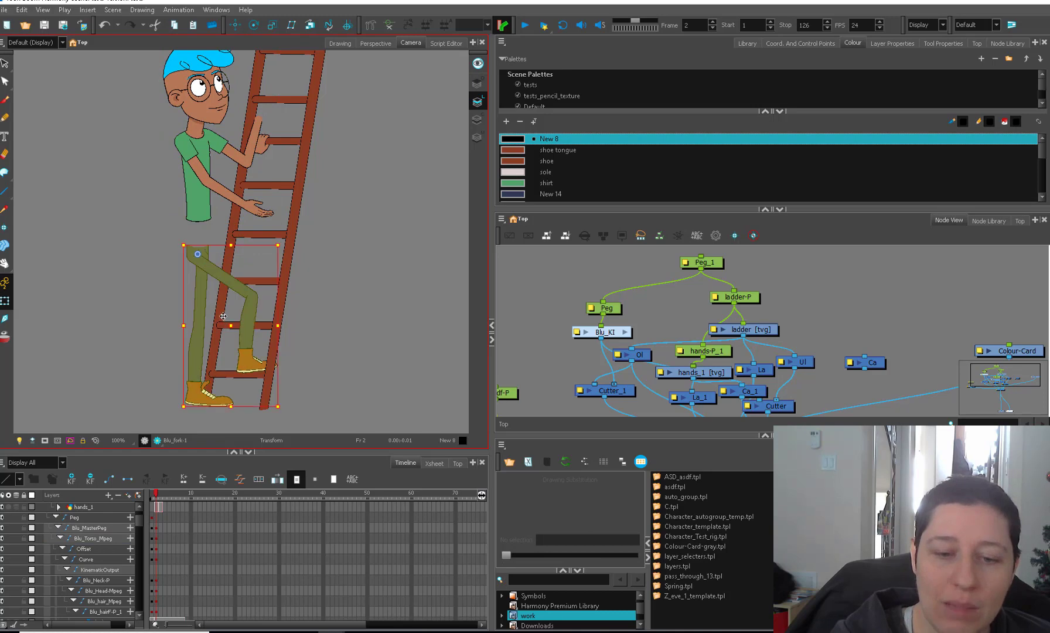
pyautogui.hotkey('ctrl', 'z')
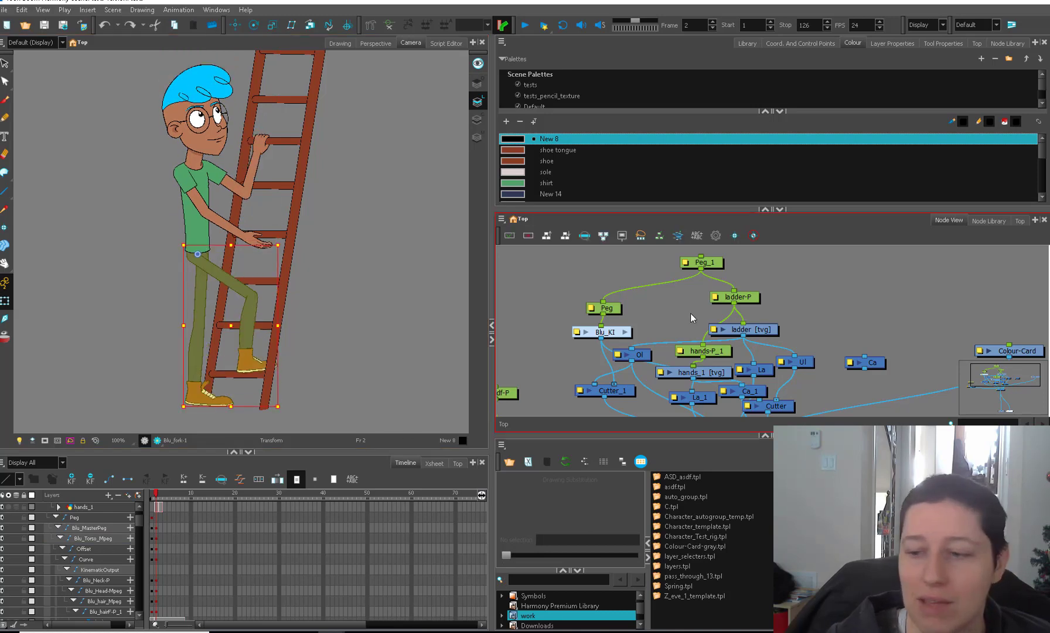
# Inside the Blu_KI group, raise the whole character with Blu_MasterPeg on frame 3 until the standing foot reaches the lowest rung
pyautogui.click(626, 331)
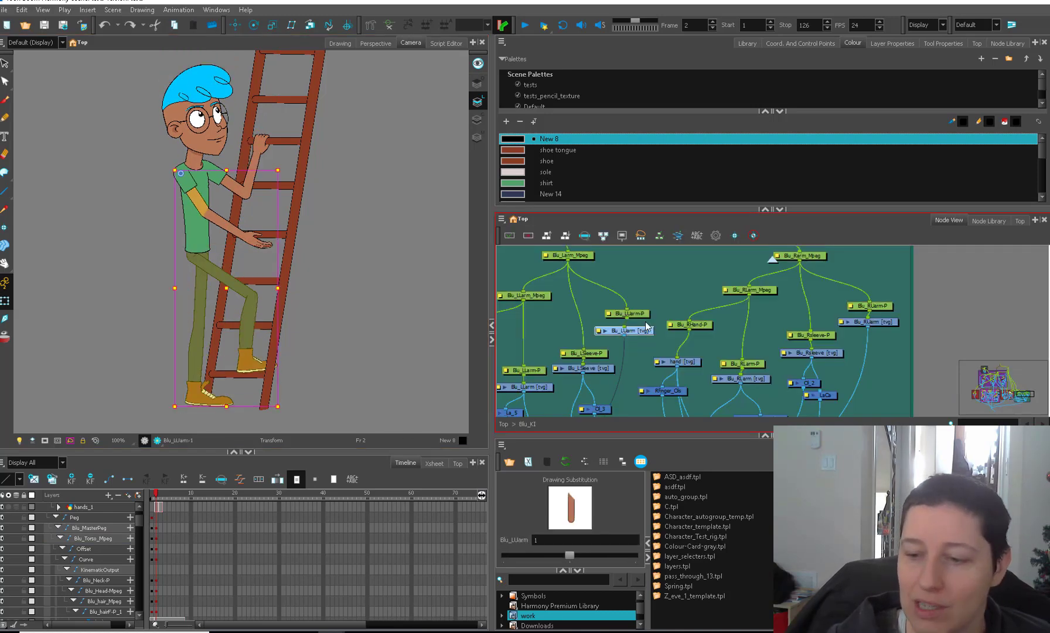
pyautogui.moveTo(1029, 399); pyautogui.dragTo(1004, 368)
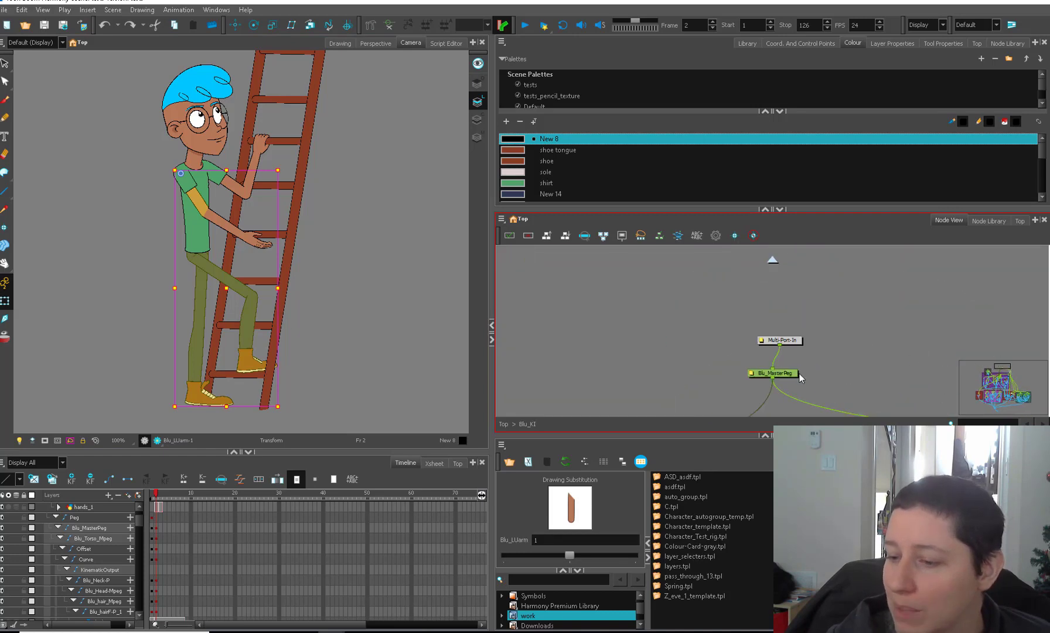
pyautogui.click(798, 381)
pyautogui.scroll(3, 225, 527)
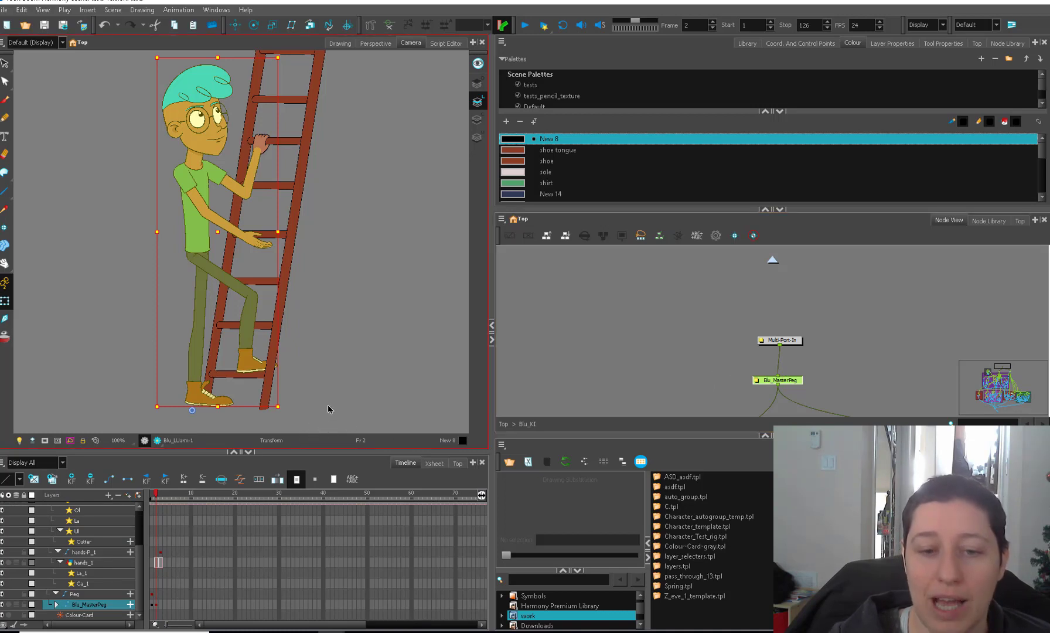
pyautogui.press('.')
pyautogui.moveTo(353, 364); pyautogui.dragTo(353, 339)
# Straighten the raised leg on frame 3 and swing it down beside the standing leg at the lowest rung
pyautogui.moveTo(162, 499); pyautogui.dragTo(162, 499)
pyautogui.moveTo(316, 378); pyautogui.dragTo(307, 384)
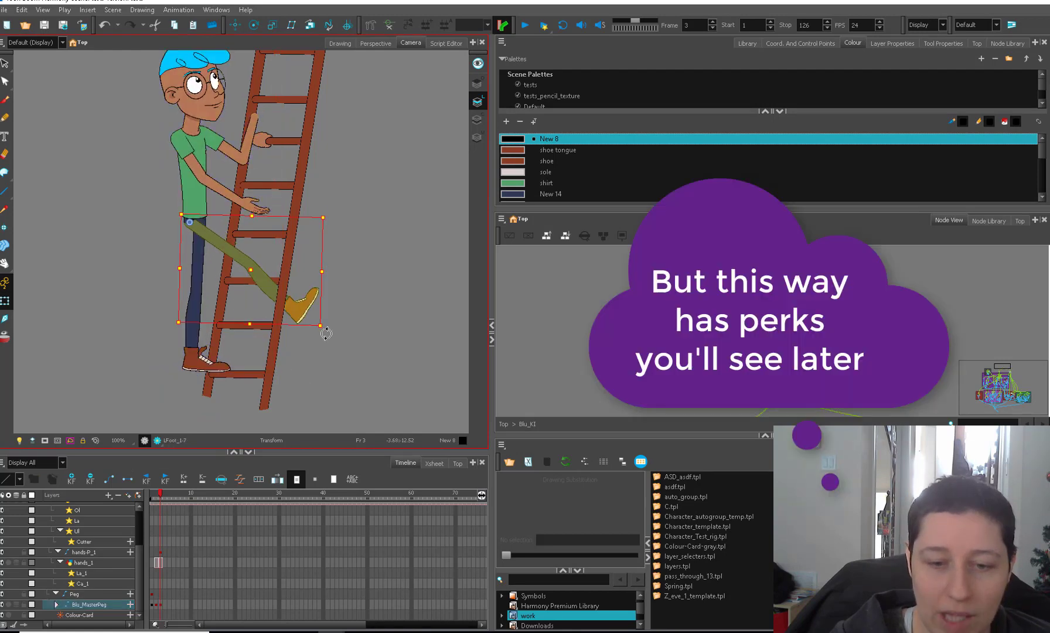
pyautogui.moveTo(321, 326); pyautogui.dragTo(246, 408)
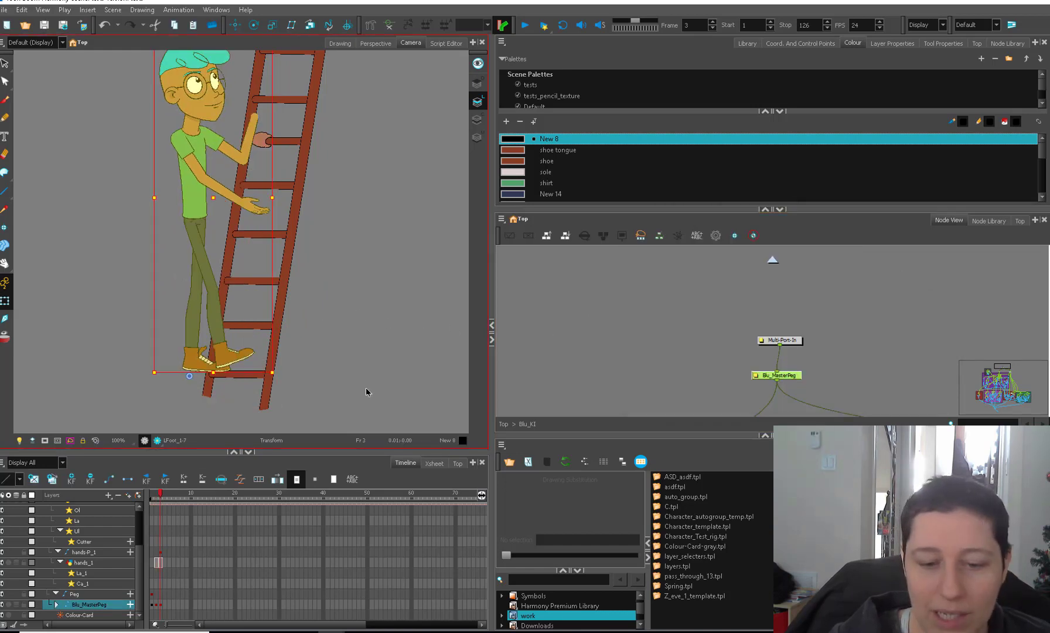
# Compare frames 2 and 3, and nudge the whole character right and slightly down toward the ladder on frame 3
pyautogui.press(',')
pyautogui.press(',')
pyautogui.press('.')
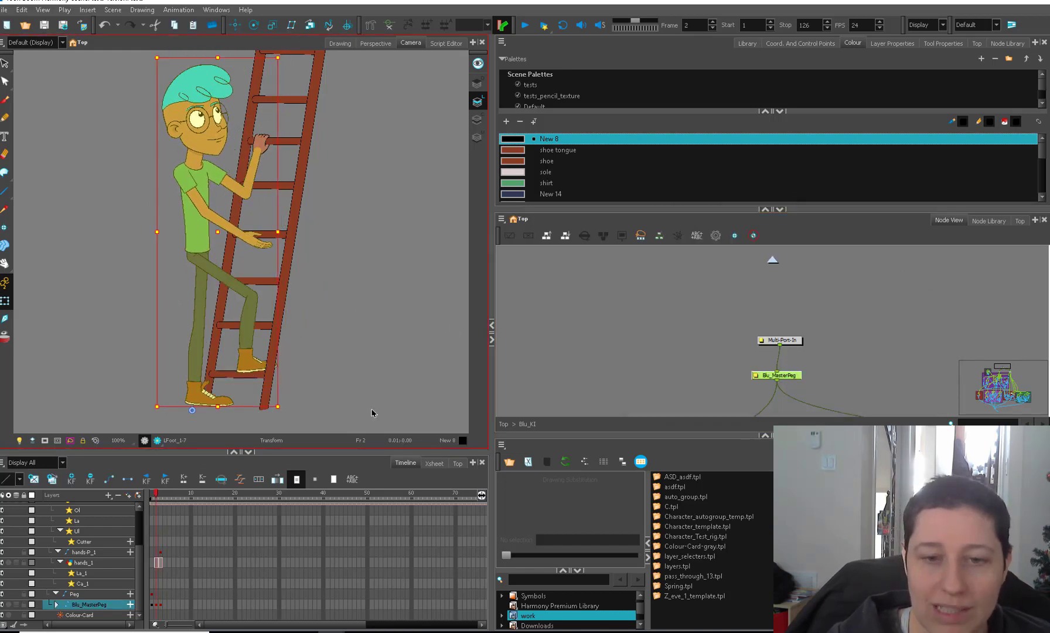
pyautogui.press('.')
pyautogui.press('Right')
pyautogui.press('Right')
pyautogui.press('Right')
pyautogui.press('Right')
pyautogui.press('Right')
pyautogui.press('Up')
pyautogui.press('Up')
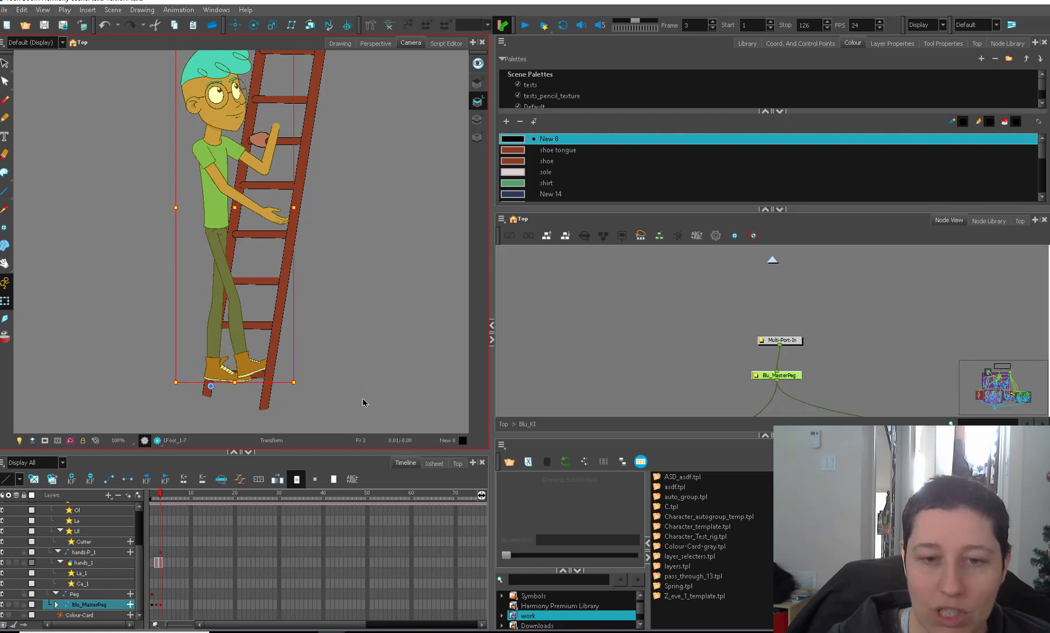
pyautogui.press(',')
pyautogui.press('.')
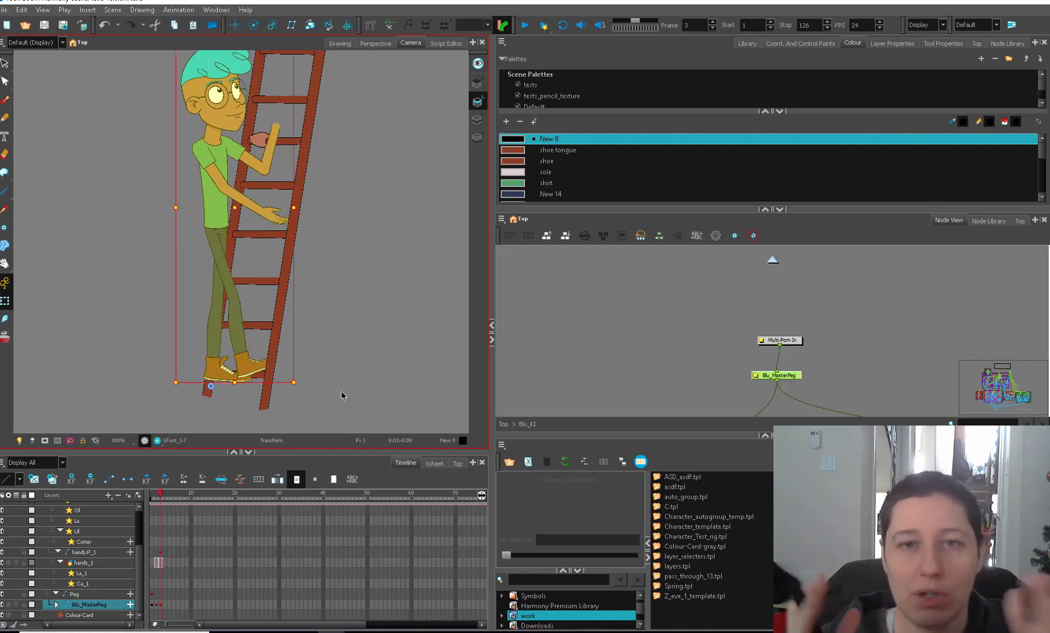
# Shift the whole character slightly back from the ladder using Blu_MasterPeg on frame 3
pyautogui.moveTo(795, 375); pyautogui.dragTo(801, 373)
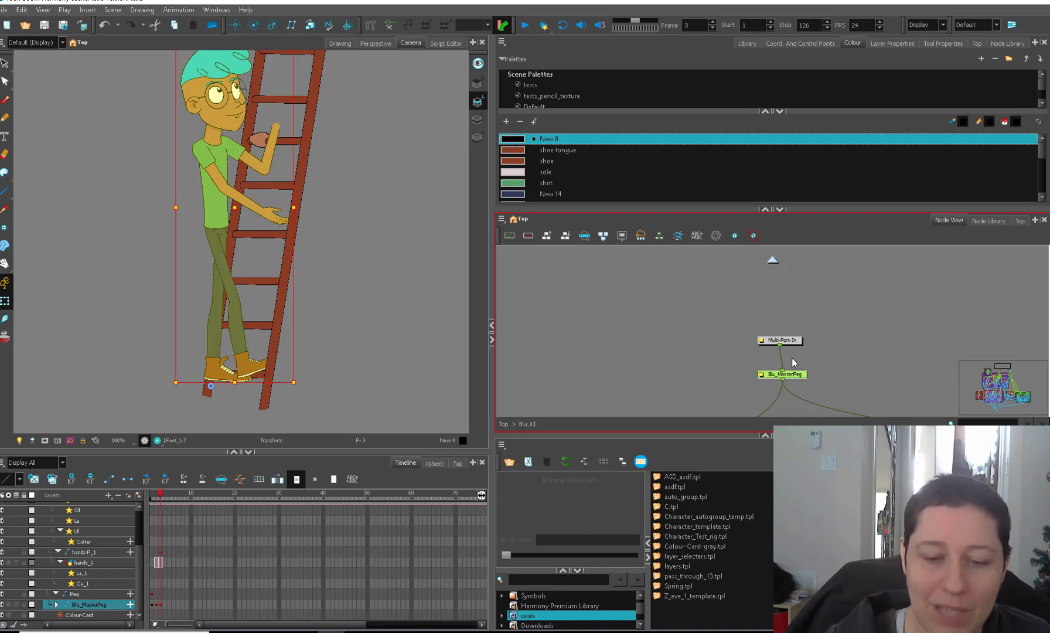
pyautogui.moveTo(332, 372); pyautogui.dragTo(326, 372)
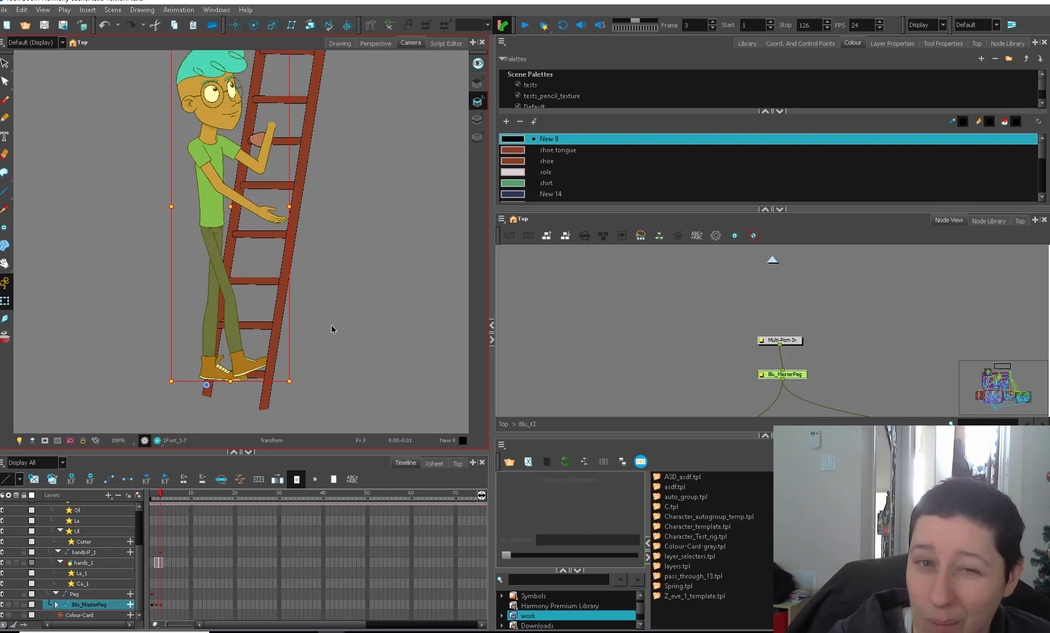
pyautogui.moveTo(788, 375); pyautogui.dragTo(793, 372)
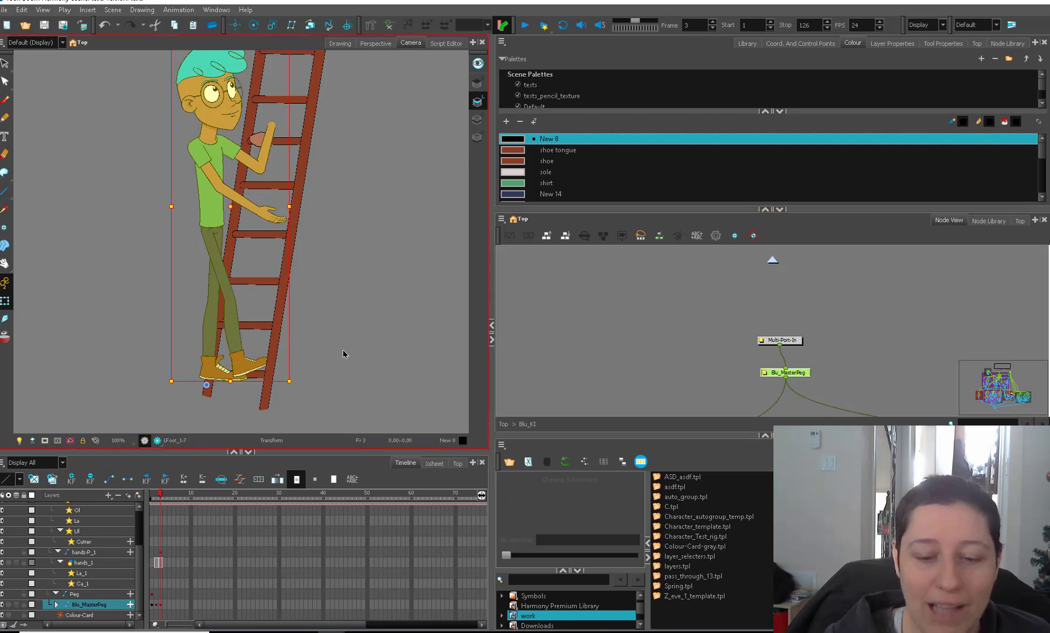
# Swing one leg backward so its foot trails behind the ladder, leaving the other foot on the lowest rung
pyautogui.press('1')
pyautogui.click(233, 352)
pyautogui.moveTo(258, 363)
pyautogui.mouseDown()
pyautogui.moveTo(208, 371)
pyautogui.moveTo(246, 362)
pyautogui.mouseUp()
pyautogui.press('b')
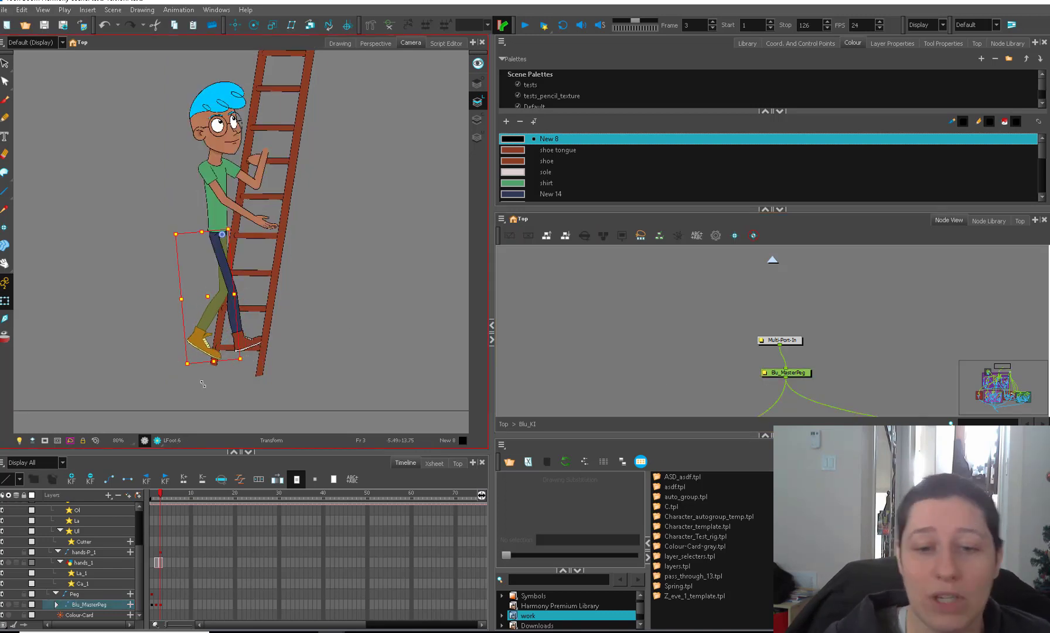
pyautogui.click(528, 277)
pyautogui.moveTo(272, 158); pyautogui.dragTo(283, 194)
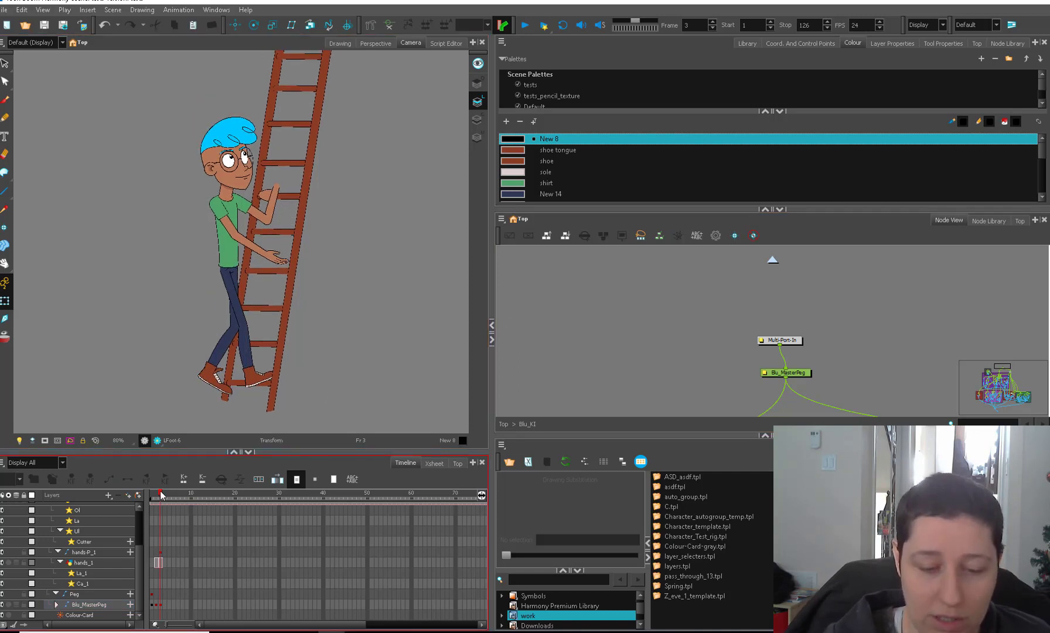
pyautogui.moveTo(160, 491); pyautogui.dragTo(160, 491)
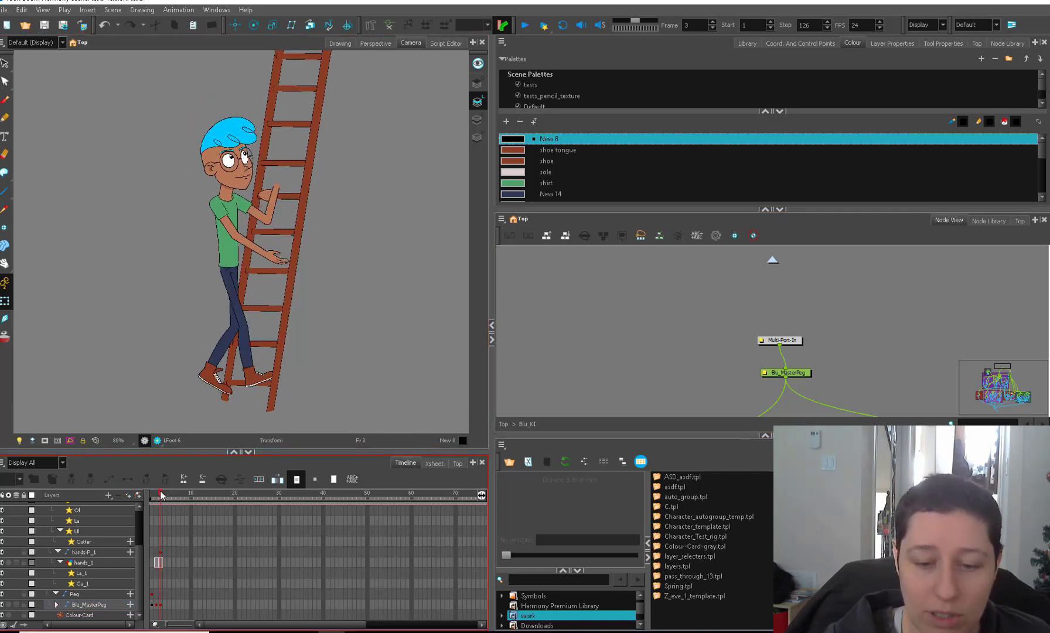
# Shift the character's upper body slightly back from the ladder while keeping the feet near the lowest rung
pyautogui.click(800, 373)
pyautogui.click(262, 380)
pyautogui.press('b')
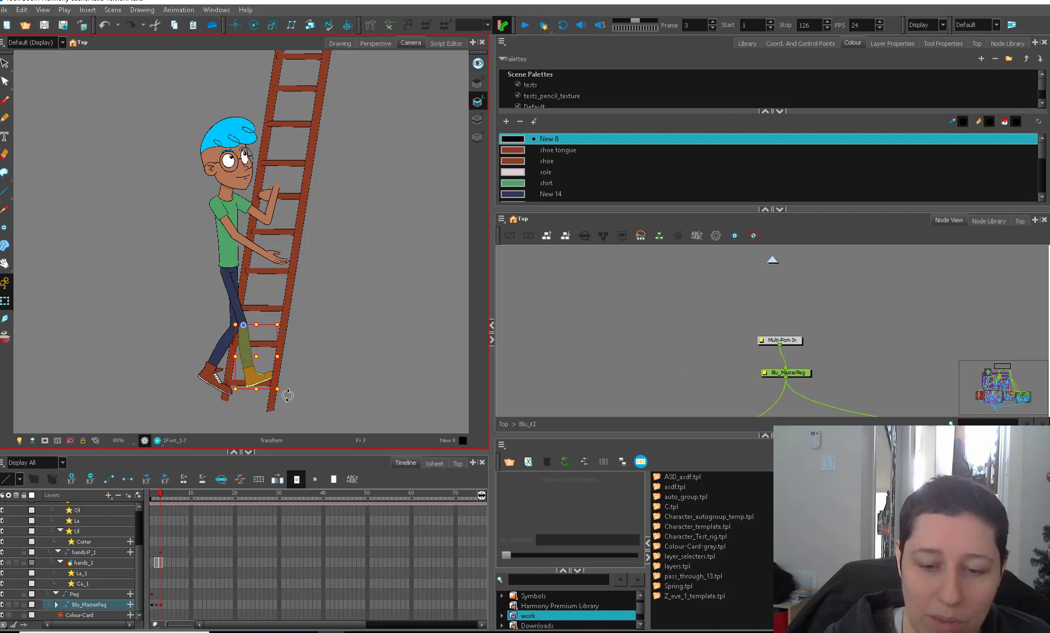
pyautogui.press('b')
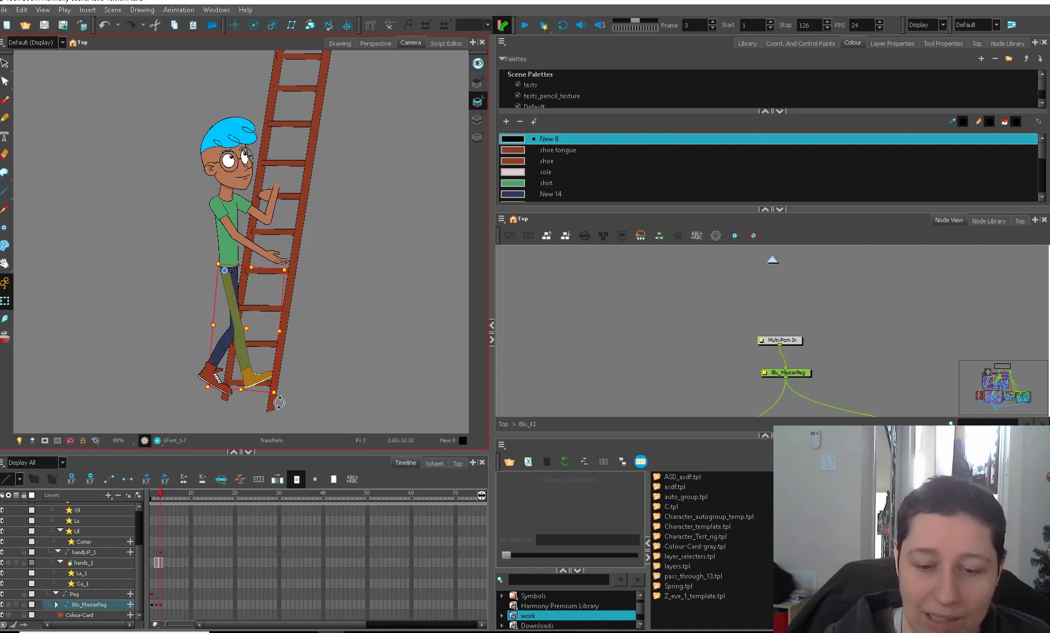
pyautogui.press('b')
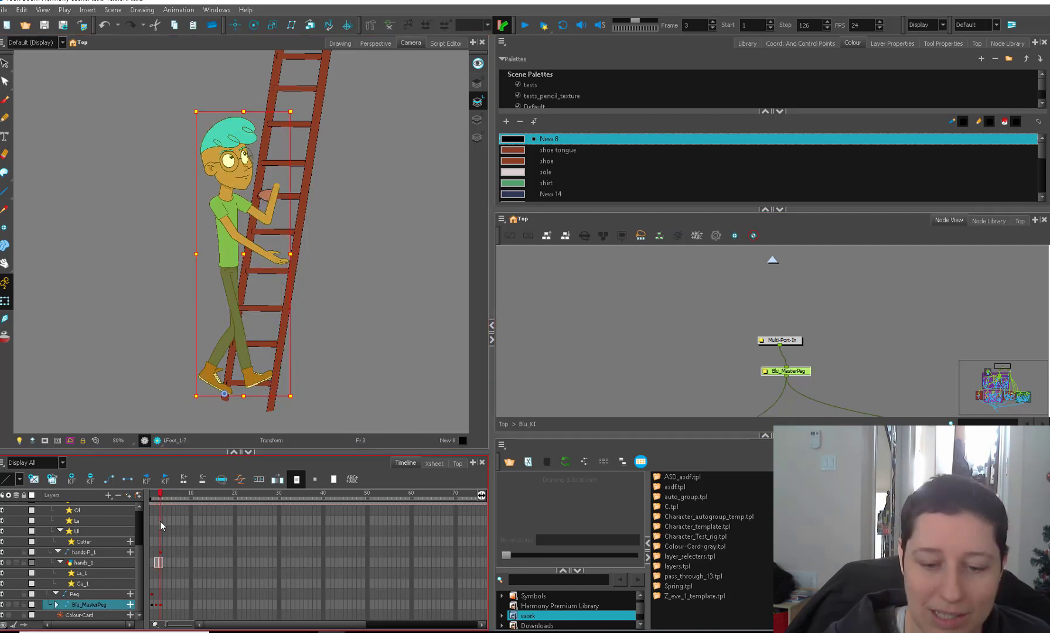
pyautogui.moveTo(162, 493); pyautogui.dragTo(161, 499)
# Adjust the raised arm's forearm so its hand reaches the ladder
pyautogui.click(271, 205)
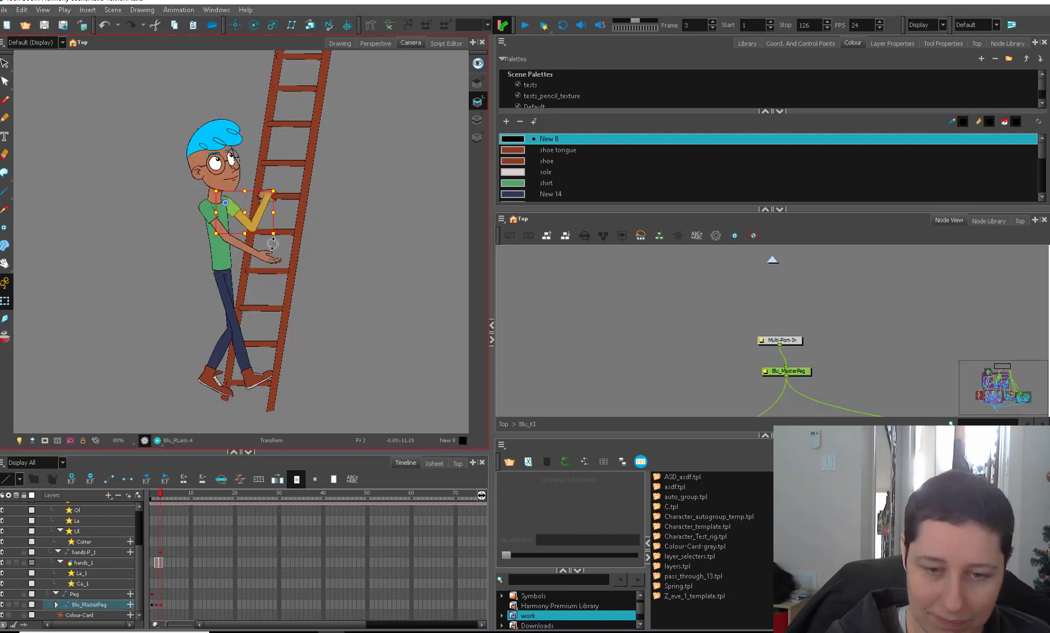
pyautogui.scroll(2, 273, 205)
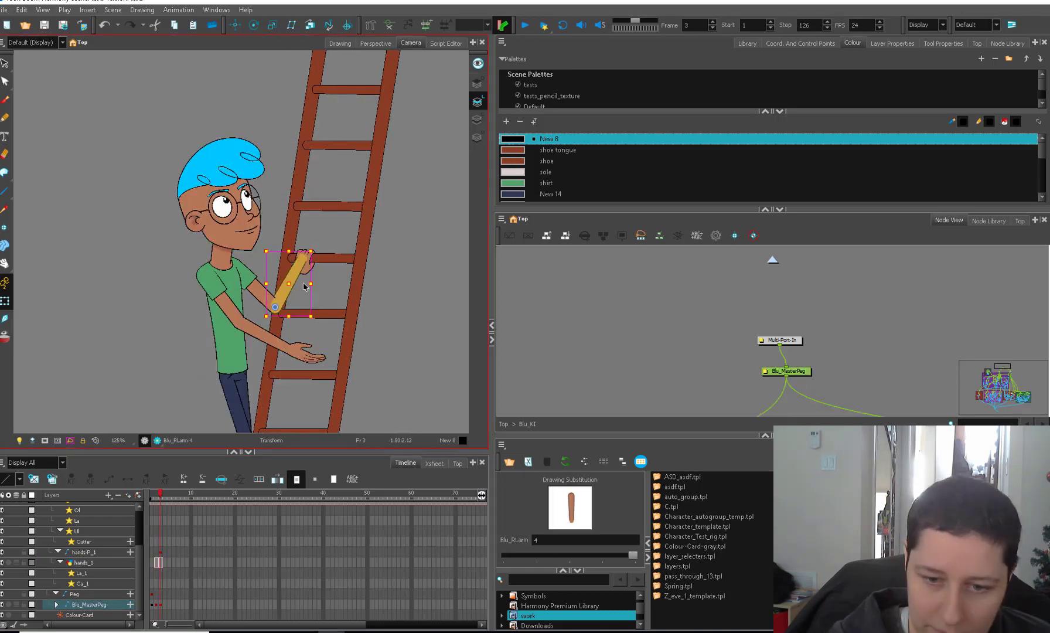
pyautogui.scroll(-2, 303, 287)
# Rotate the lowered arm up so its hand reaches toward the ladder beside the other hand
pyautogui.click(286, 314)
pyautogui.press('b')
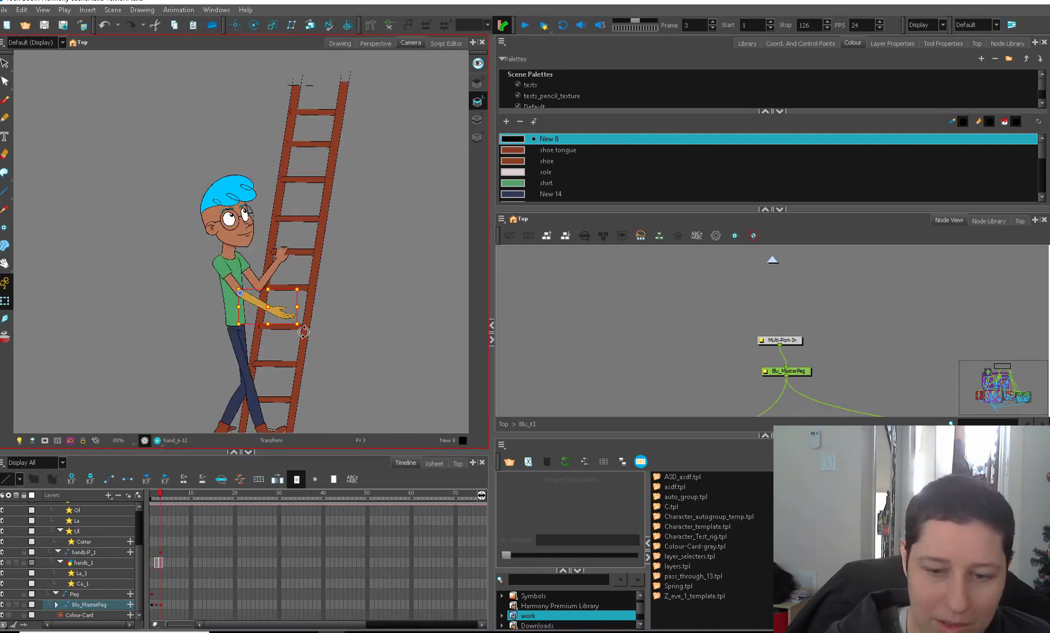
pyautogui.moveTo(303, 332); pyautogui.dragTo(320, 249)
pyautogui.press('b')
pyautogui.click(368, 369)
pyautogui.moveTo(368, 375); pyautogui.dragTo(372, 343)
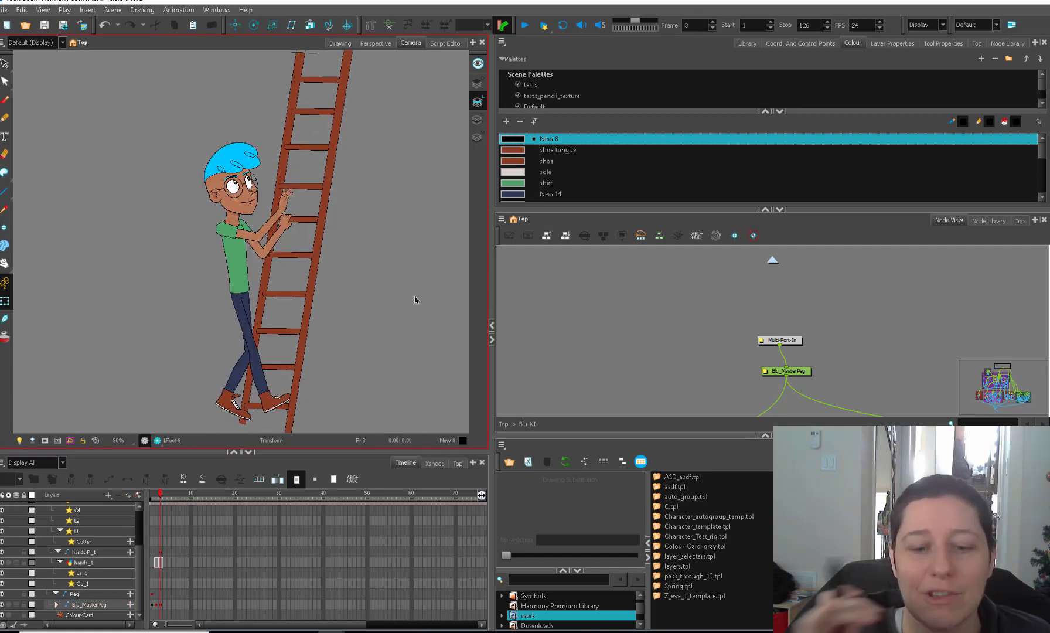
# Try to swing the whole trailing leg forward toward the ladder
pyautogui.click(243, 413)
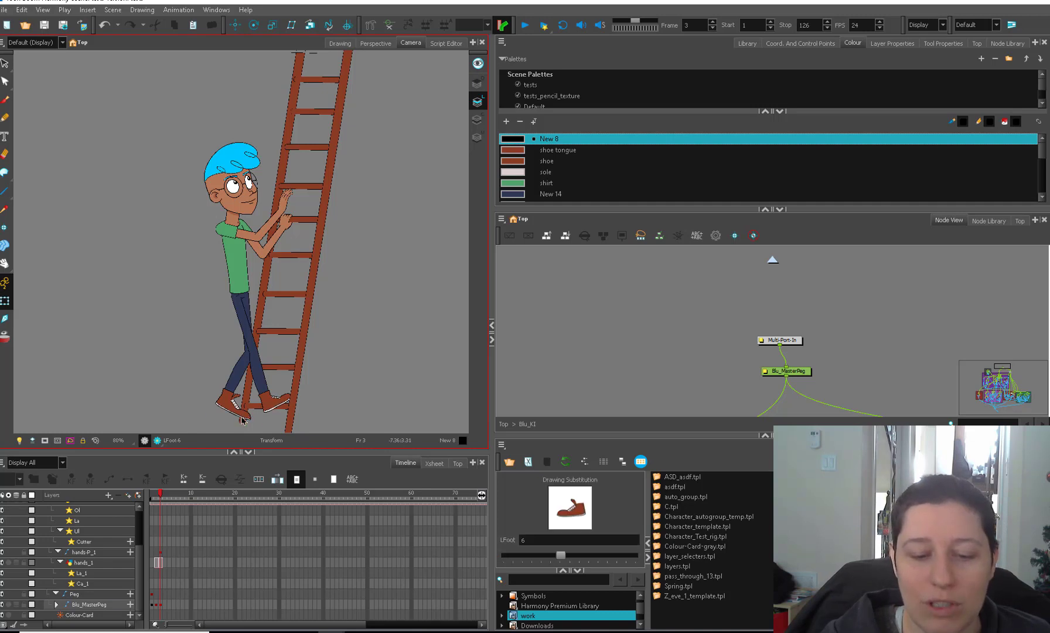
pyautogui.press('b')
pyautogui.press('b')
pyautogui.press('b')
pyautogui.moveTo(267, 435); pyautogui.dragTo(284, 404)
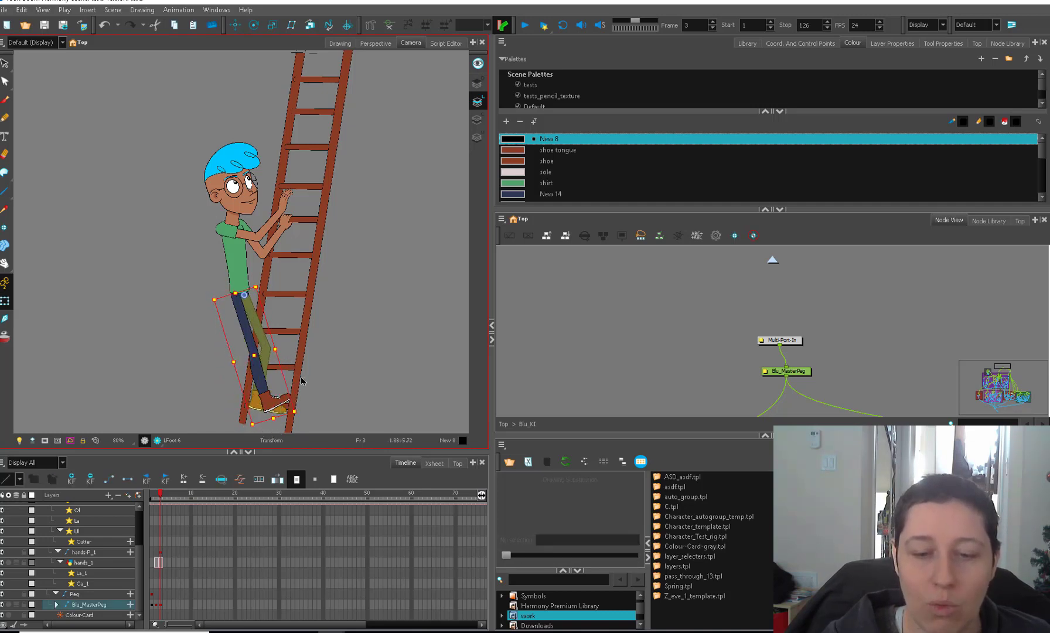
pyautogui.click(328, 386)
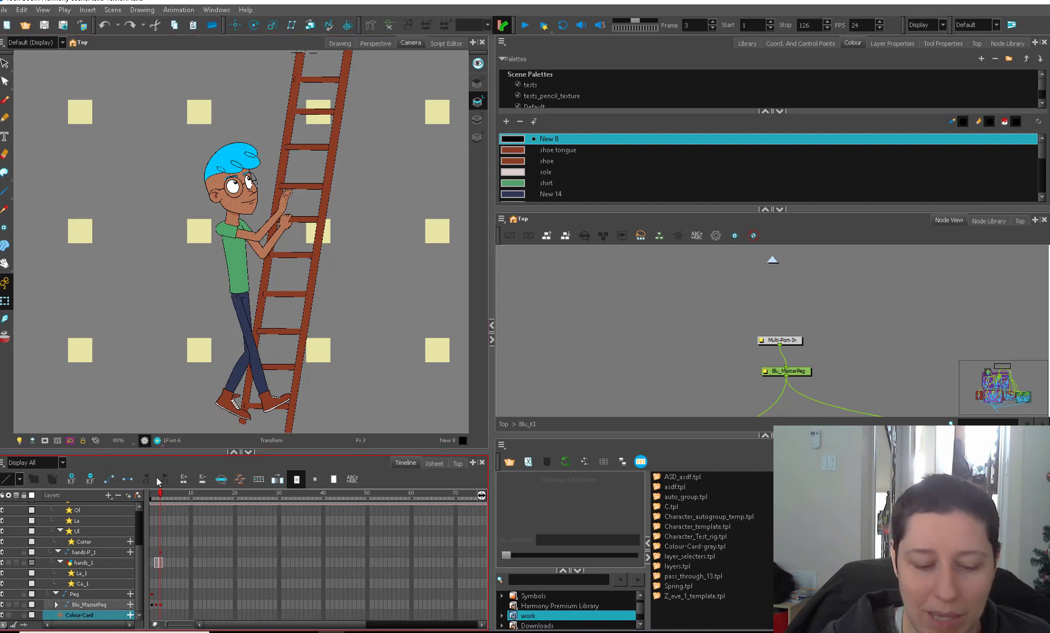
pyautogui.click(159, 496)
pyautogui.moveTo(158, 495); pyautogui.dragTo(161, 495)
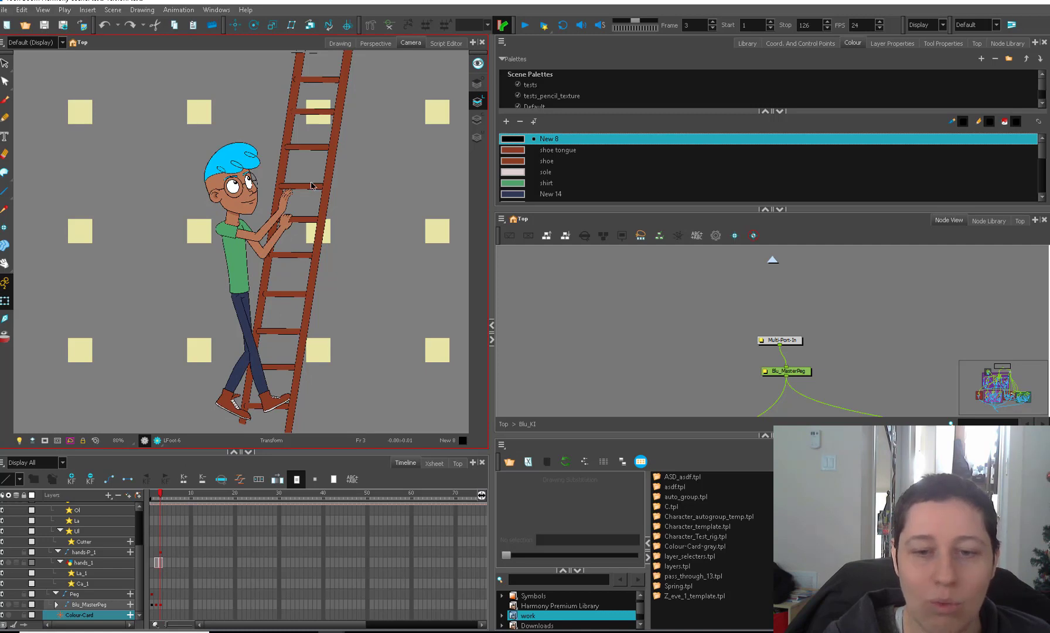
# Select the trailing leg up to its hip peg and rotate it upward in front of the ladder
pyautogui.click(235, 410)
pyautogui.press('b')
pyautogui.press('b')
pyautogui.press('b')
pyautogui.press('b')
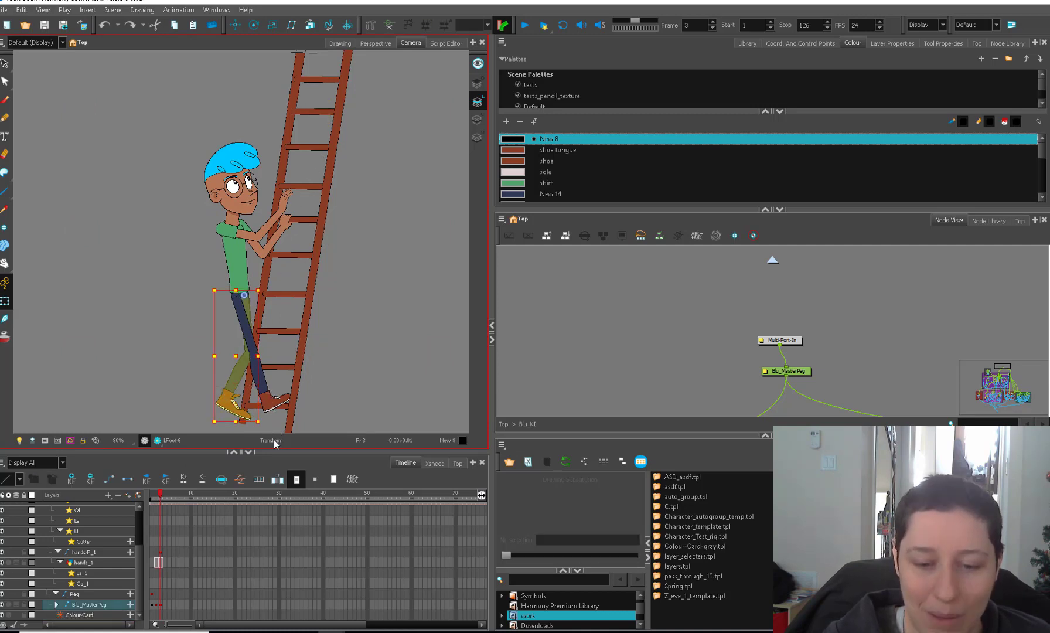
pyautogui.click(271, 371)
pyautogui.moveTo(261, 425); pyautogui.dragTo(343, 335)
# Bend the raised leg at the knee, bringing its lower leg and foot down toward the second rung
pyautogui.press('b')
pyautogui.press('b')
pyautogui.press('b')
pyautogui.click(269, 309)
pyautogui.moveTo(298, 328); pyautogui.dragTo(289, 374)
pyautogui.click(293, 343)
pyautogui.press('b')
pyautogui.press('b')
pyautogui.hotkey('shift', 'b')
pyautogui.press('b')
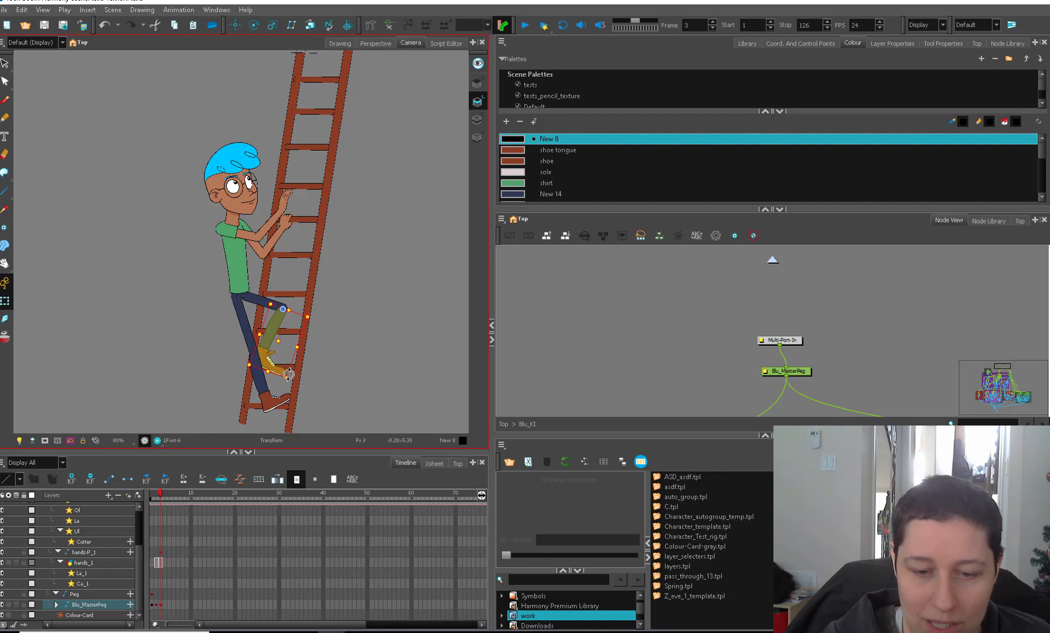
# Rotate the raised foot level with the rung and switch its LFoot drawing to 7
pyautogui.click(274, 370)
pyautogui.press('b')
pyautogui.press('b')
pyautogui.press('b')
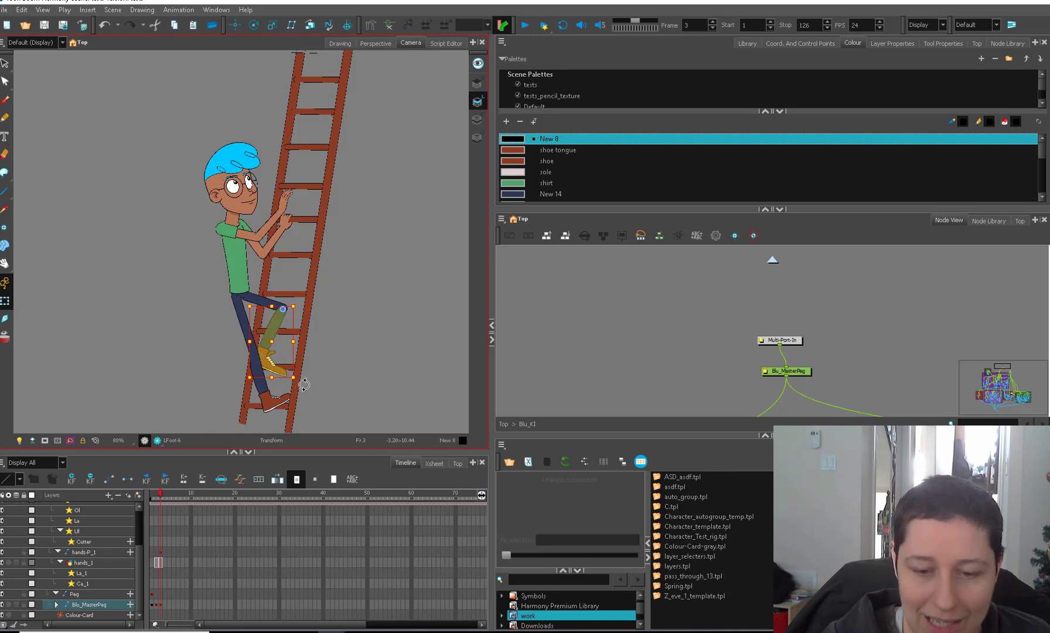
pyautogui.hotkey('shift', 'b')
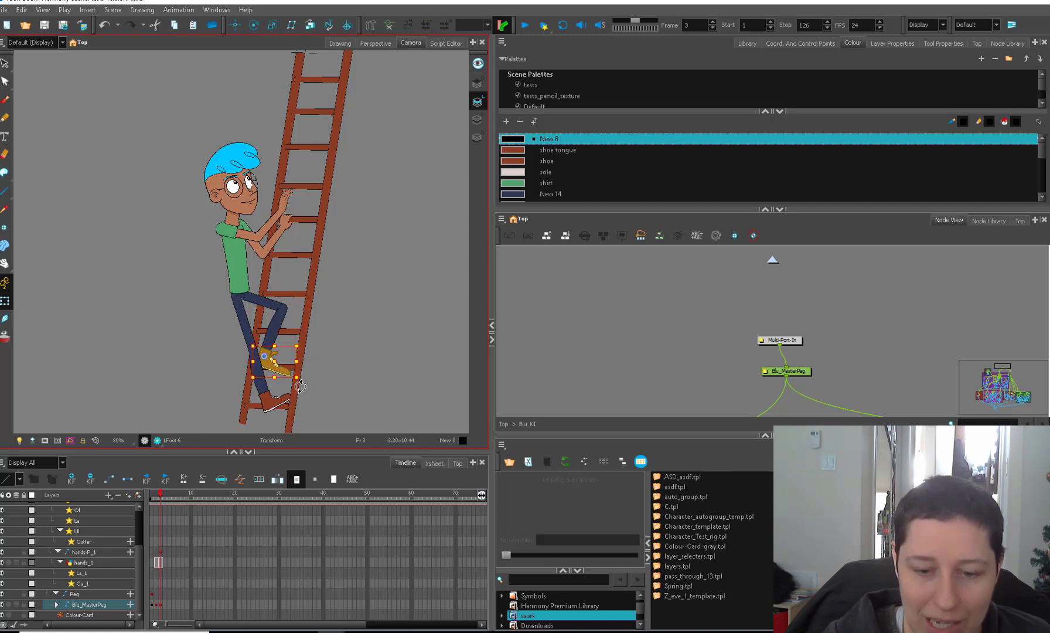
pyautogui.moveTo(300, 385); pyautogui.dragTo(294, 367)
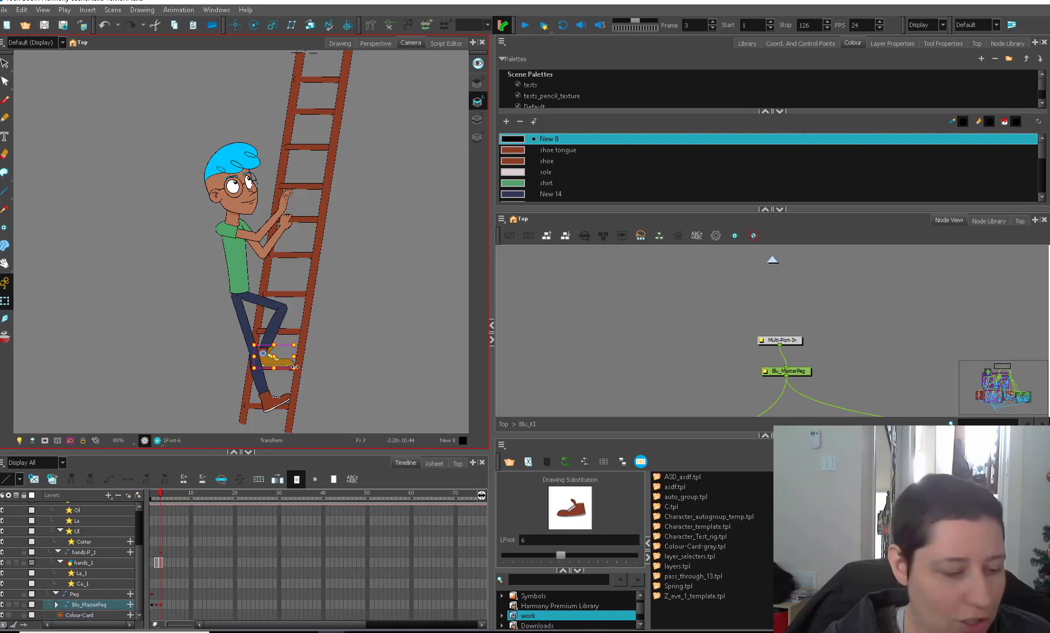
pyautogui.press(']')
pyautogui.click(330, 362)
pyautogui.click(442, 315)
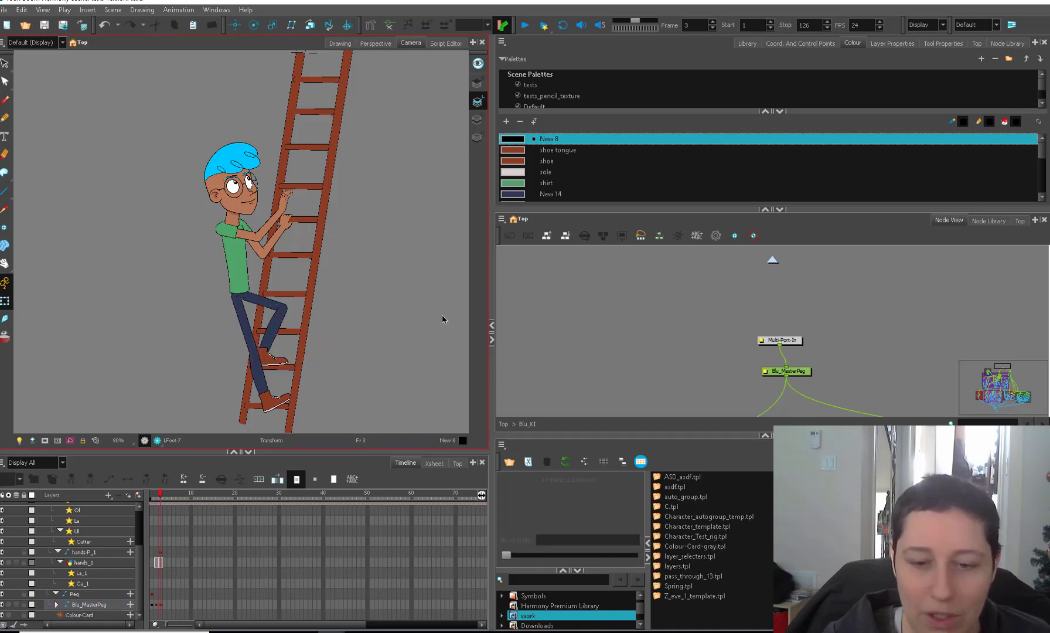
# Shorten the raised upper leg slightly and align the lower leg with it at the knee
pyautogui.scroll(2, 232, 314)
pyautogui.click(303, 323)
pyautogui.click(313, 301)
pyautogui.moveTo(317, 294); pyautogui.dragTo(310, 297)
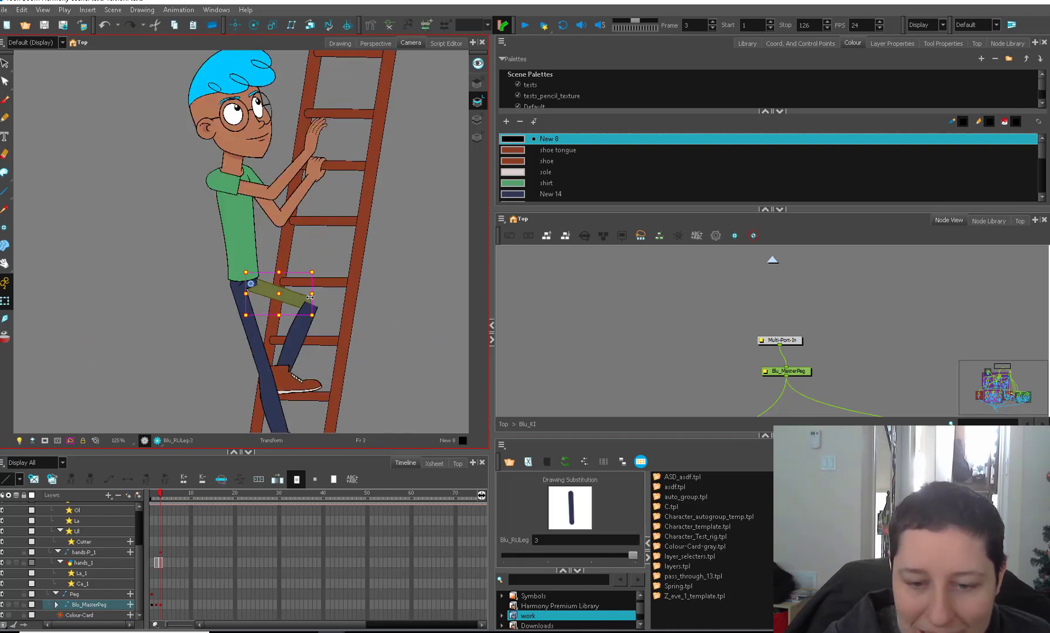
pyautogui.click(297, 341)
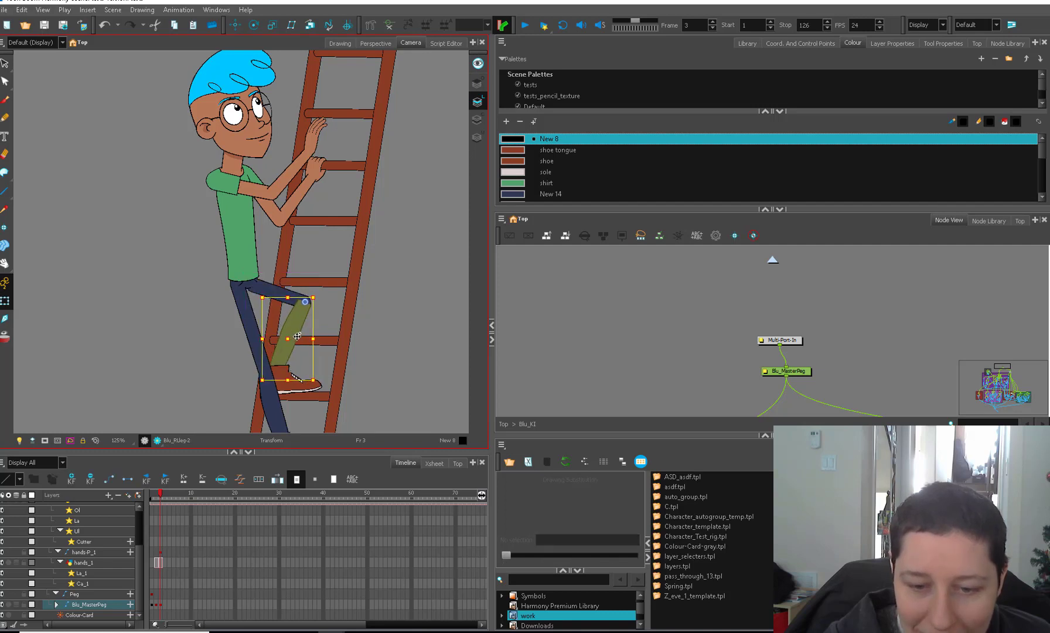
# Adjust the raised right leg's ankle and upper leg on frame 3 and compare the pose with the neighbouring frame
pyautogui.click(286, 371)
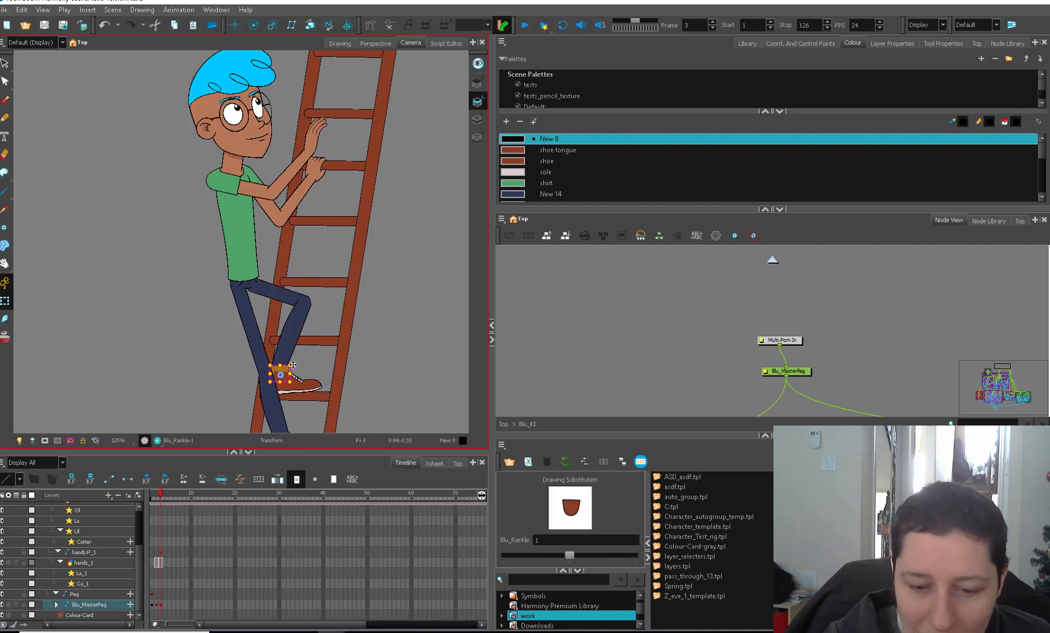
pyautogui.click(549, 350)
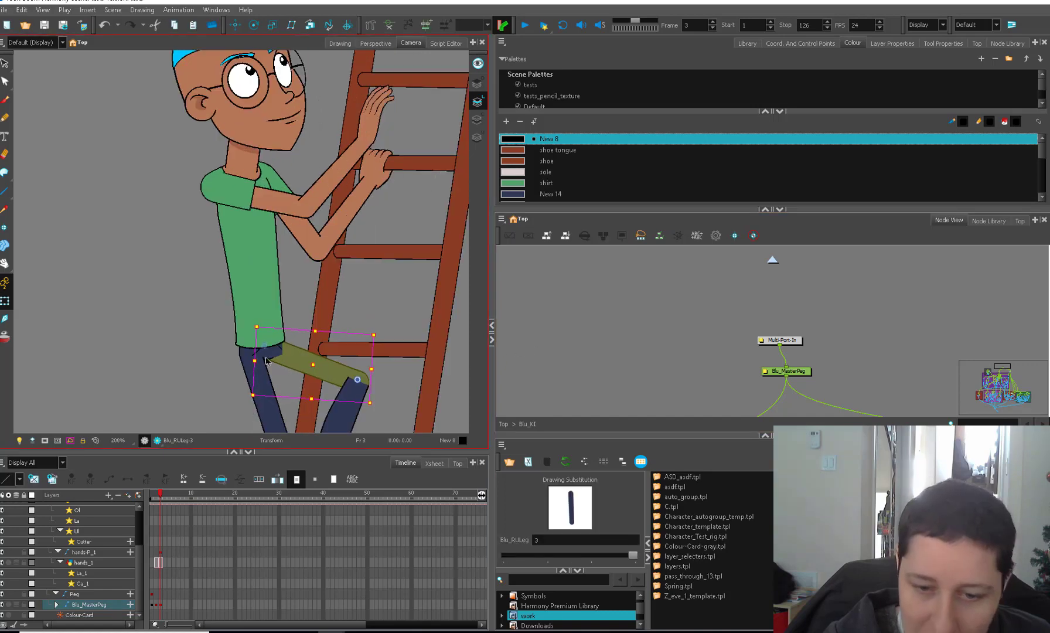
pyautogui.click(542, 337)
pyautogui.press('1')
pyautogui.press('1')
pyautogui.press('1')
pyautogui.press('1')
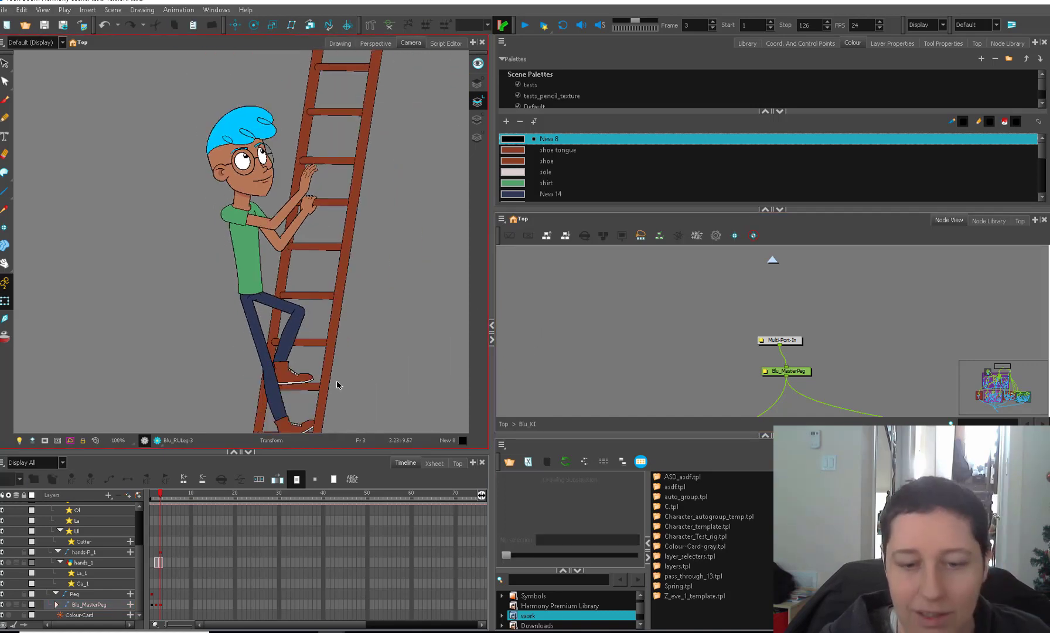
pyautogui.moveTo(346, 347); pyautogui.dragTo(334, 342)
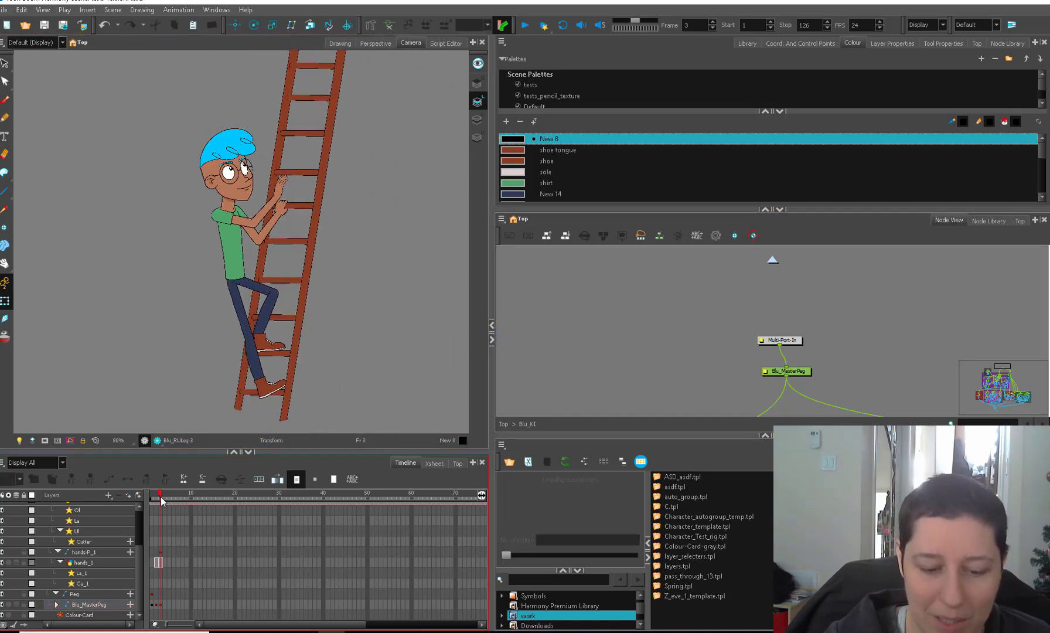
pyautogui.moveTo(160, 496); pyautogui.dragTo(156, 496)
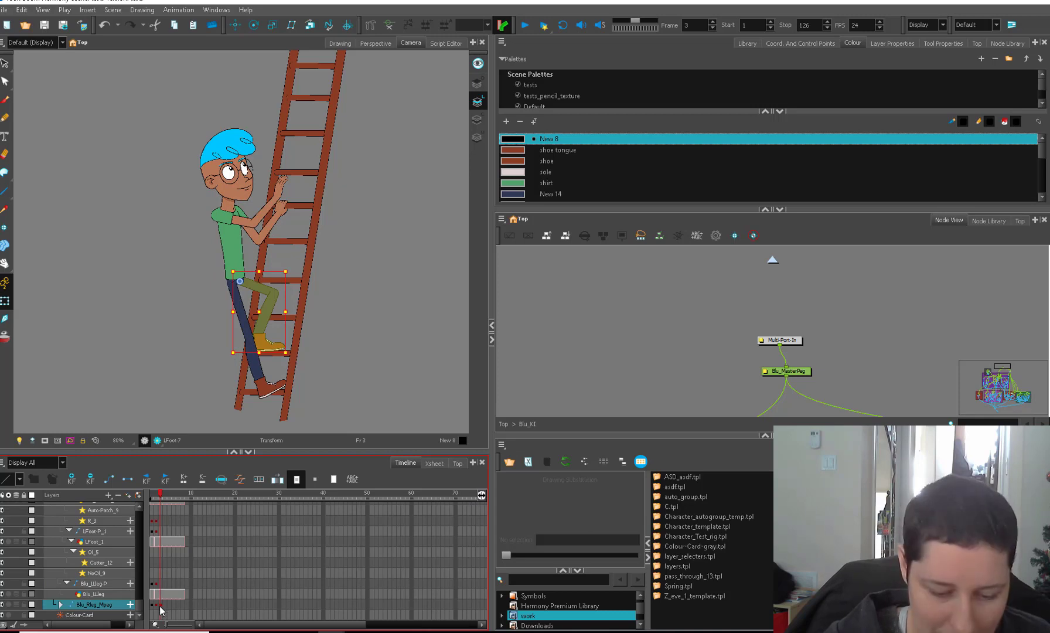
# Copy the raised right leg's Blu_RLeg_Mpeg keyframe from frame 3 to frame 4
pyautogui.click(161, 605)
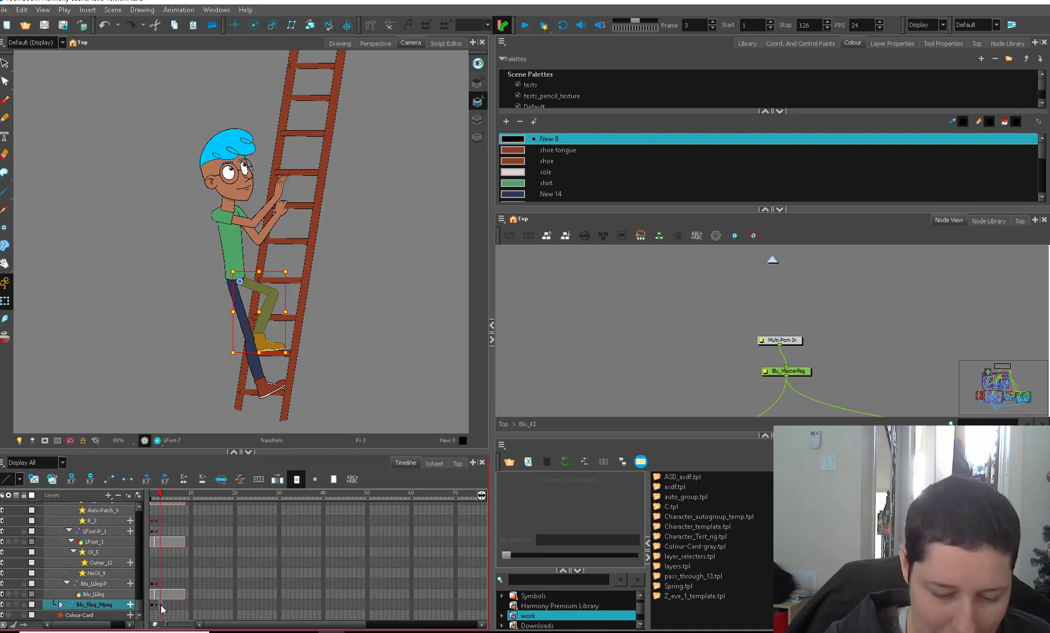
pyautogui.moveTo(167, 609); pyautogui.dragTo(167, 608)
pyautogui.moveTo(272, 347); pyautogui.dragTo(279, 350)
pyautogui.hotkey('ctrl', 'z')
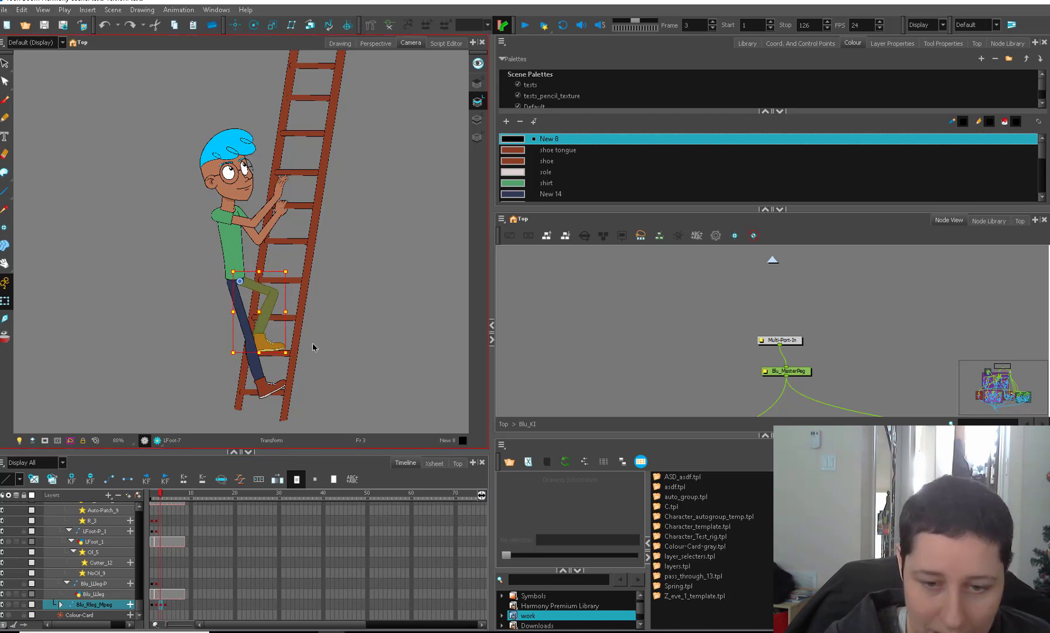
# Repose the right leg on frame 3 as an in-between step, with the knee bent and the foot swung back
pyautogui.click(270, 345)
pyautogui.press('b')
pyautogui.press(',')
pyautogui.press(',')
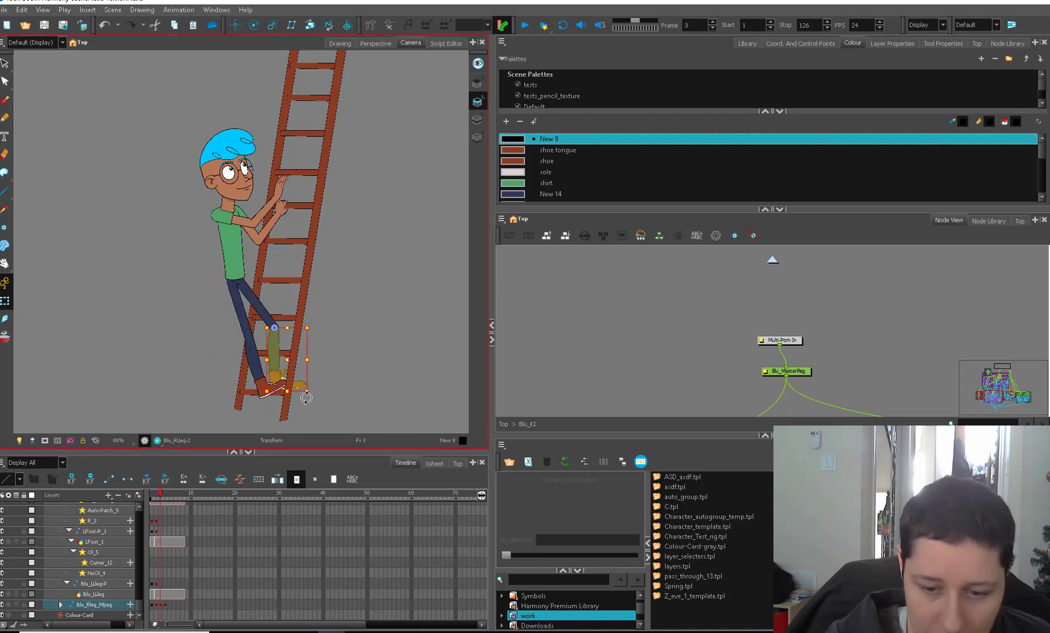
pyautogui.press('.')
pyautogui.press('2')
pyautogui.click(346, 305)
pyautogui.press('1')
pyautogui.press('1')
# On frame 4, shift the upper body toward the ladder and raise the left arm to the next rung
pyautogui.click(280, 200)
pyautogui.press('b')
pyautogui.press('b')
pyautogui.press('.')
pyautogui.moveTo(301, 231); pyautogui.dragTo(302, 214)
pyautogui.moveTo(268, 214); pyautogui.dragTo(281, 219)
pyautogui.click(334, 240)
pyautogui.press('2')
pyautogui.press('2')
pyautogui.press('2')
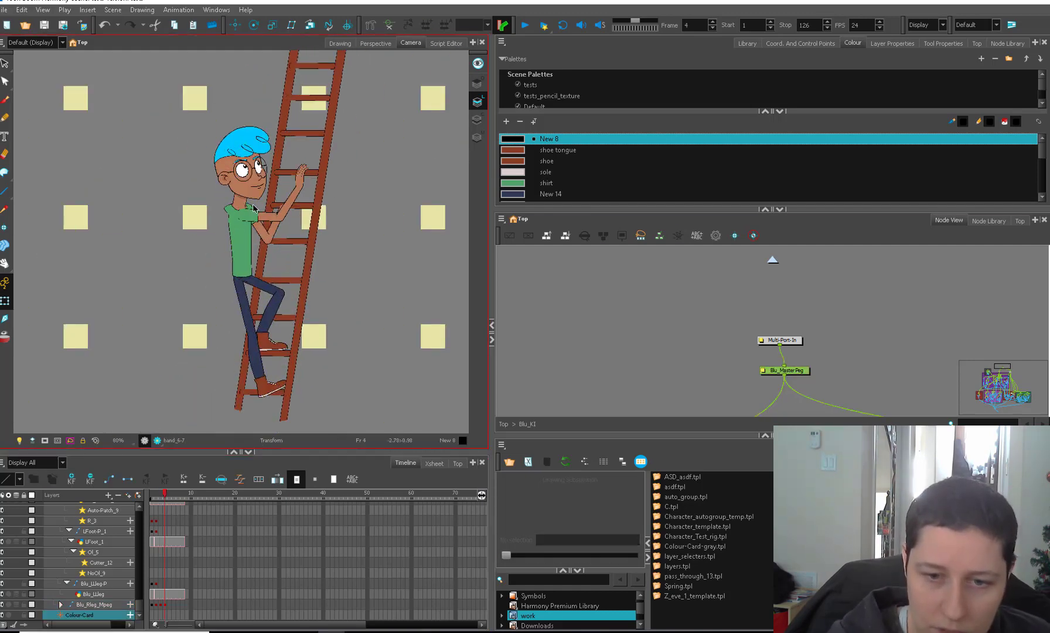
# Adjust the Blu_shoulder piece on frame 4 to fit the shifted torso and neck
pyautogui.click(227, 194)
pyautogui.moveTo(226, 194); pyautogui.dragTo(227, 297)
pyautogui.press('2')
pyautogui.press('2')
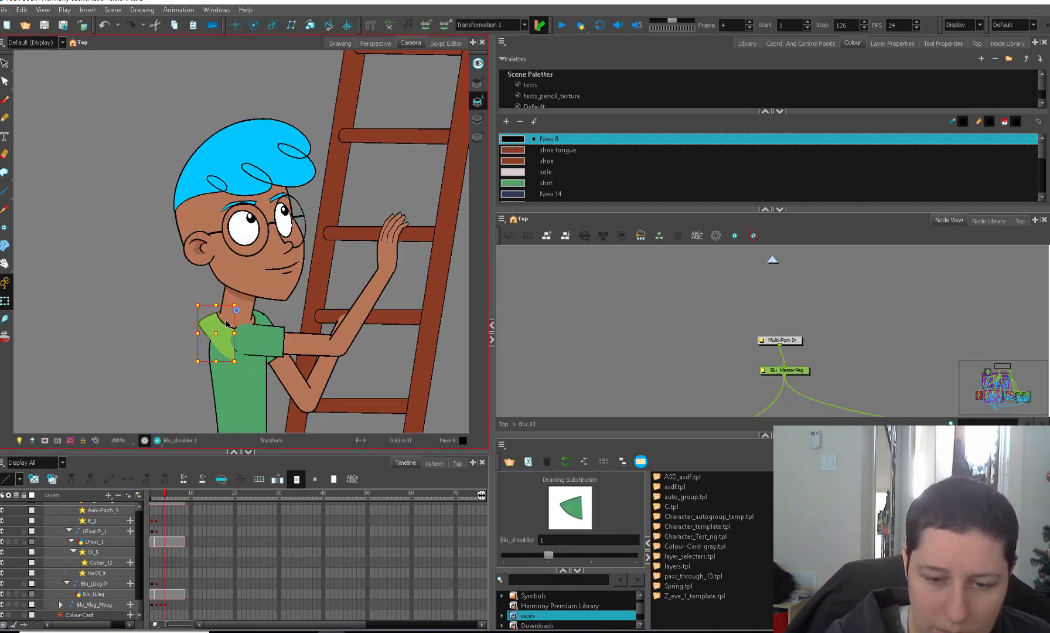
pyautogui.click(272, 313)
pyautogui.moveTo(259, 322); pyautogui.dragTo(256, 360)
pyautogui.click(212, 329)
pyautogui.press('2')
pyautogui.press('2')
# Fit the collar and the Blu_shoulder_1 piece around the neck on frame 4 and scrub frames 3 and 4 to check
pyautogui.click(261, 338)
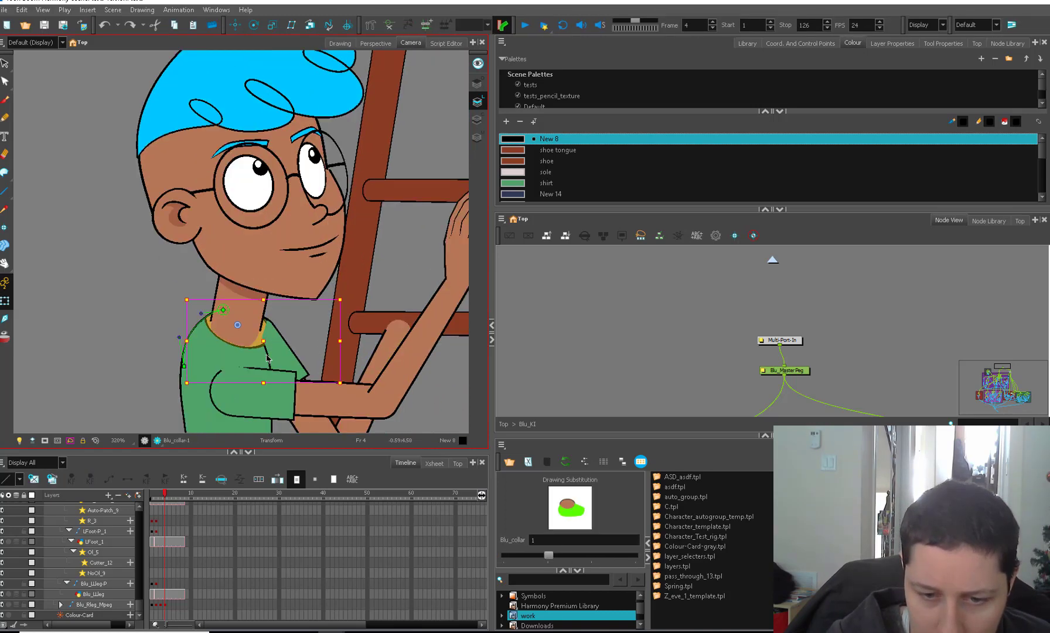
pyautogui.press('1')
pyautogui.press('1')
pyautogui.press('2')
pyautogui.press('2')
pyautogui.moveTo(243, 319); pyautogui.dragTo(237, 322)
pyautogui.click(261, 359)
pyautogui.moveTo(272, 375); pyautogui.dragTo(281, 340)
pyautogui.click(276, 340)
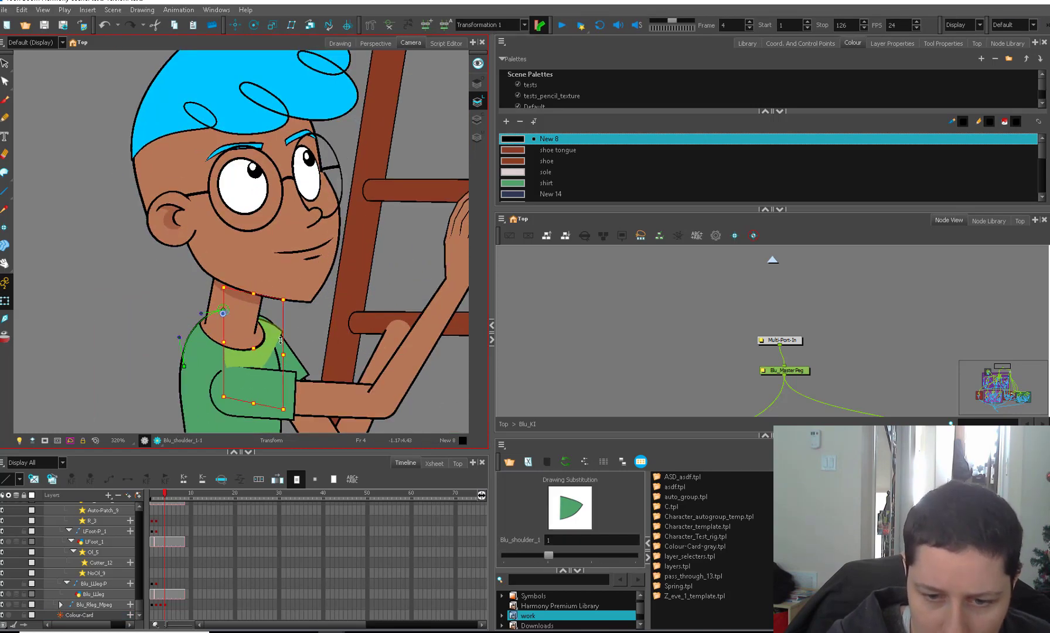
pyautogui.scroll(-5, 281, 340)
pyautogui.click(162, 497)
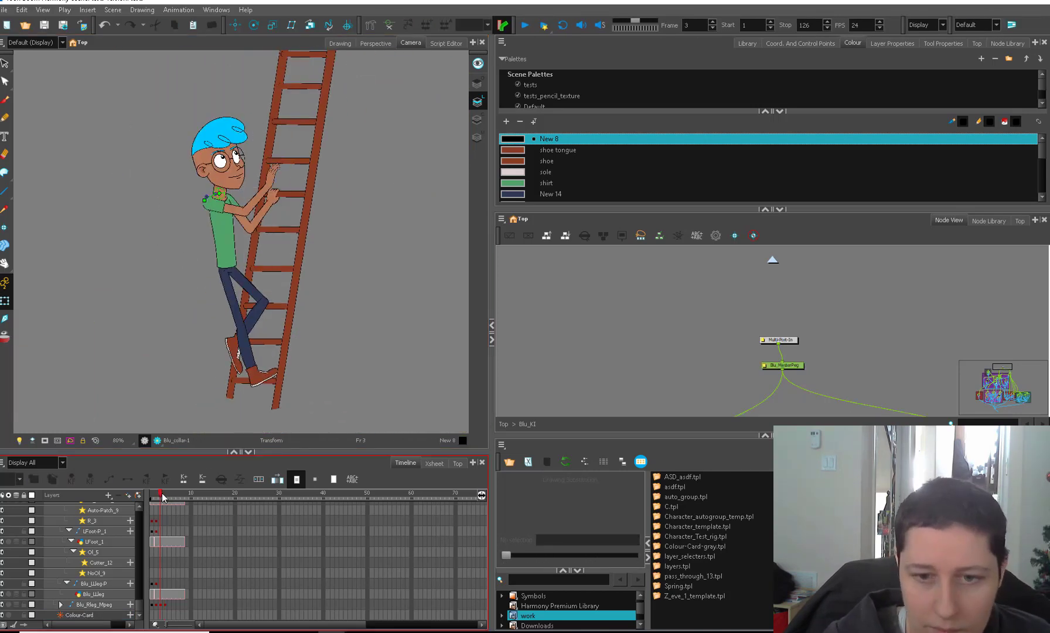
pyautogui.moveTo(162, 493); pyautogui.dragTo(164, 482)
# Adjust the arms on frame 4 so the right hand holds the lower rung, comparing with frame 3
pyautogui.press('2')
pyautogui.click(216, 366)
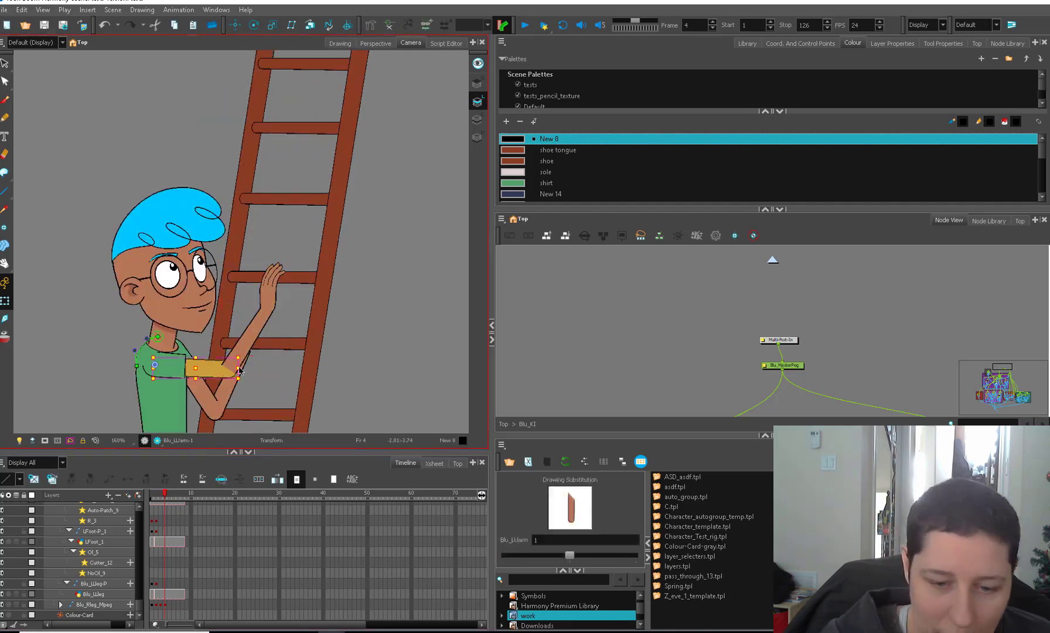
pyautogui.press('b')
pyautogui.moveTo(292, 273)
pyautogui.mouseDown()
pyautogui.moveTo(293, 257)
pyautogui.moveTo(309, 262)
pyautogui.mouseUp()
pyautogui.press(',')
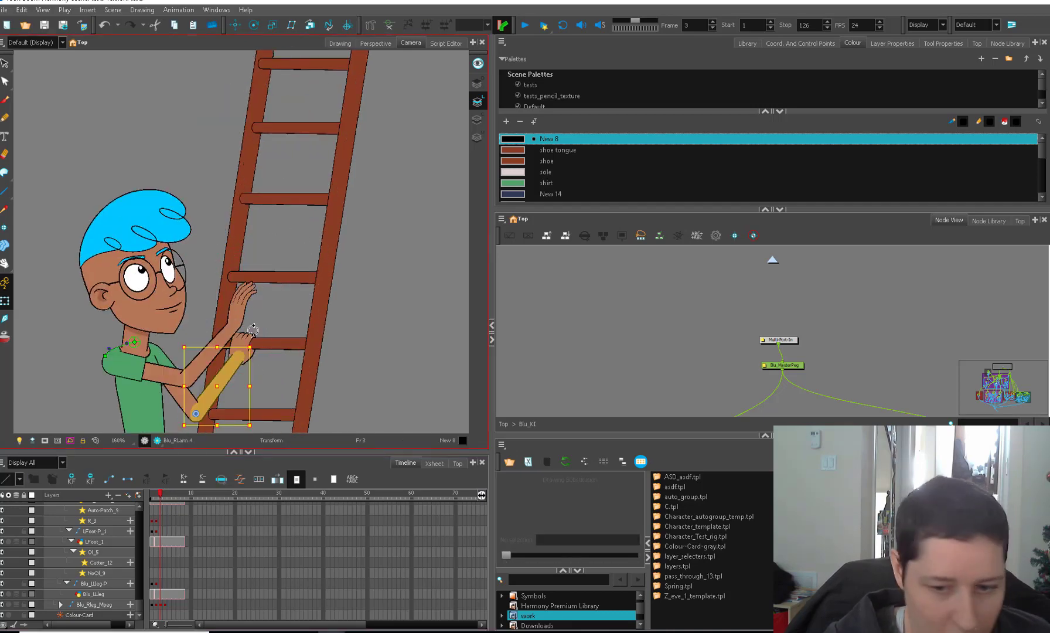
pyautogui.press('.')
pyautogui.press('2')
pyautogui.click(275, 342)
pyautogui.press('b')
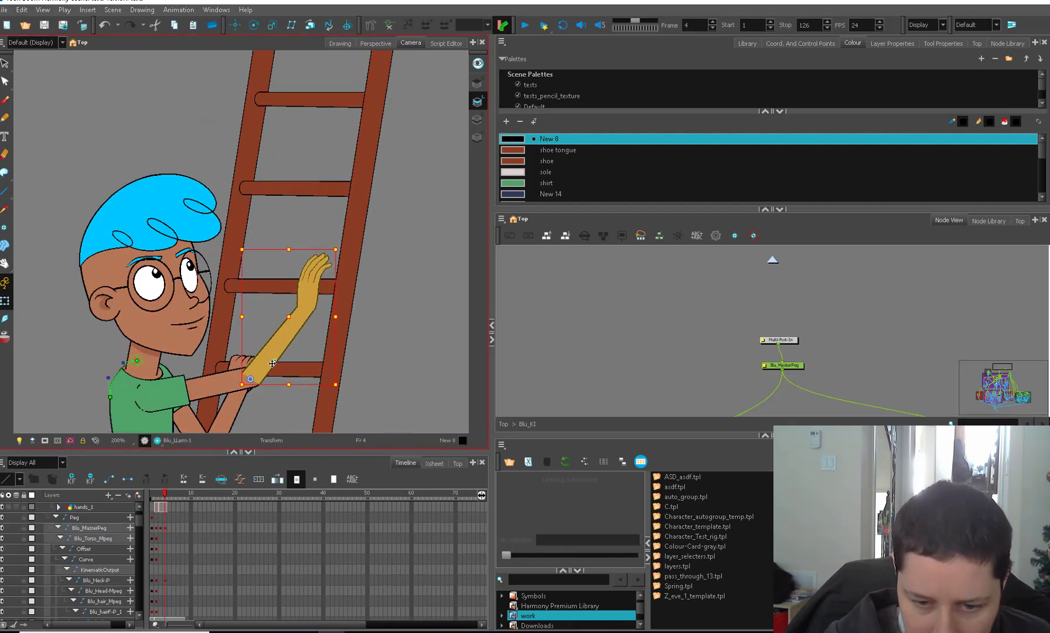
# Rotate the left forearm and upper arm on frame 4 so the hand reaches the higher rung
pyautogui.click(347, 392)
pyautogui.press('1')
pyautogui.press('1')
pyautogui.press('1')
pyautogui.press('1')
pyautogui.press('2')
pyautogui.press('2')
pyautogui.press('2')
pyautogui.press('2')
pyautogui.click(328, 347)
pyautogui.press('1')
pyautogui.press('1')
pyautogui.click(313, 335)
pyautogui.click(347, 284)
pyautogui.press('b')
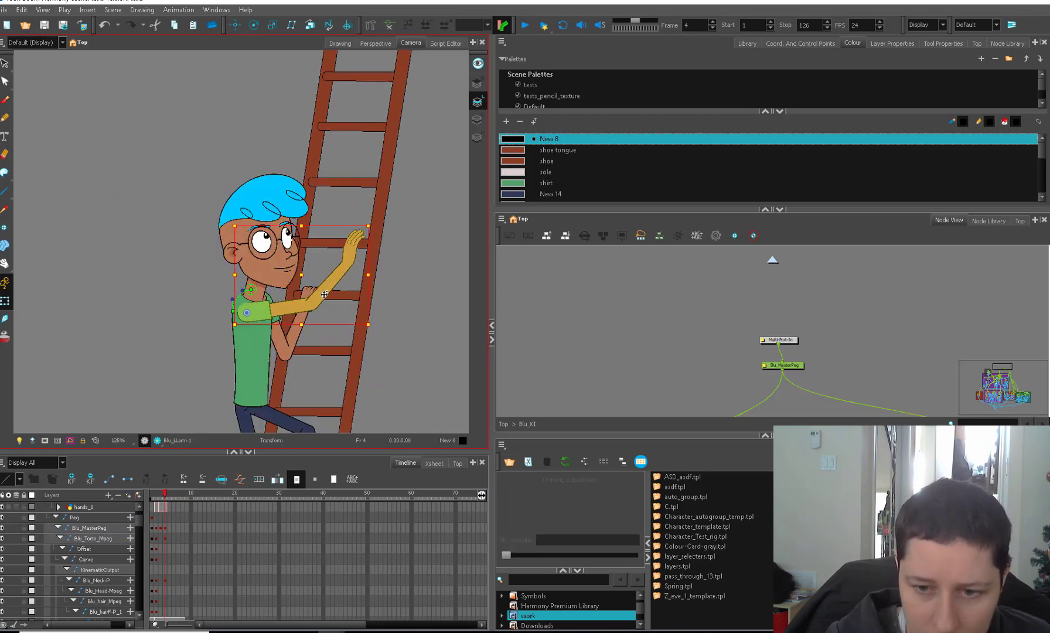
# Refine the arm pose on frame 4 and step through the neighbouring frames to check the motion
pyautogui.press('1')
pyautogui.press('1')
pyautogui.press('1')
pyautogui.moveTo(165, 494)
pyautogui.mouseDown()
pyautogui.moveTo(156, 495)
pyautogui.moveTo(165, 496)
pyautogui.mouseUp()
pyautogui.press('2')
pyautogui.press('2')
pyautogui.press('2')
pyautogui.press('2')
pyautogui.press('2')
pyautogui.click(330, 378)
pyautogui.press('b')
pyautogui.click(353, 387)
pyautogui.press('1')
pyautogui.press('1')
pyautogui.press('1')
pyautogui.press('1')
pyautogui.press('.')
pyautogui.press('.')
pyautogui.press(',')
pyautogui.press(',')
# Adjust the left hand together with its forearm on frame 4 to line up with the rung
pyautogui.press('2')
pyautogui.click(292, 203)
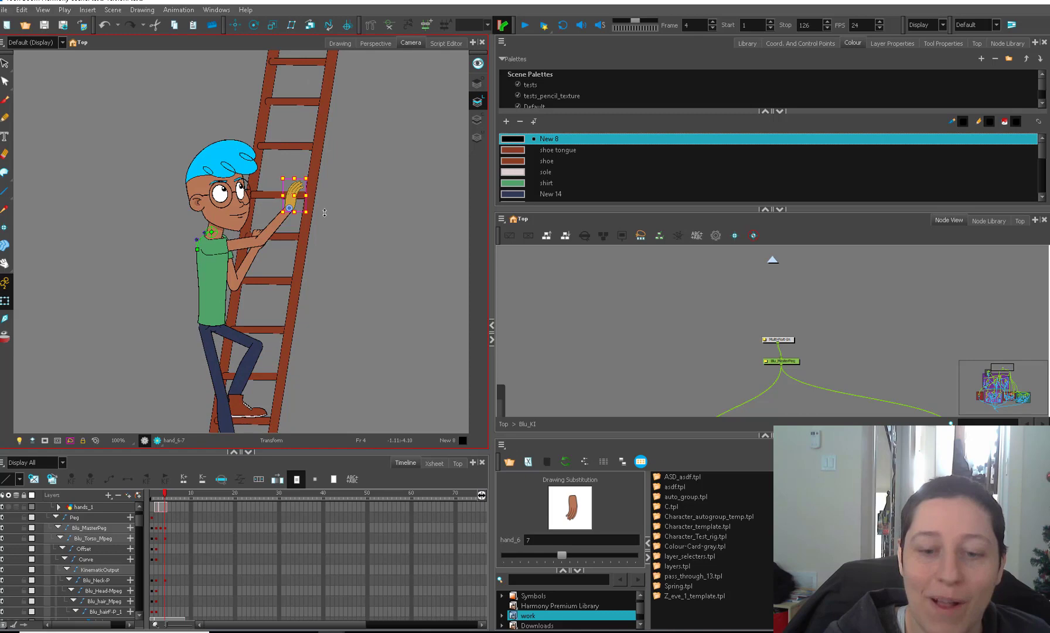
pyautogui.press('b')
pyautogui.press('b')
pyautogui.press('b')
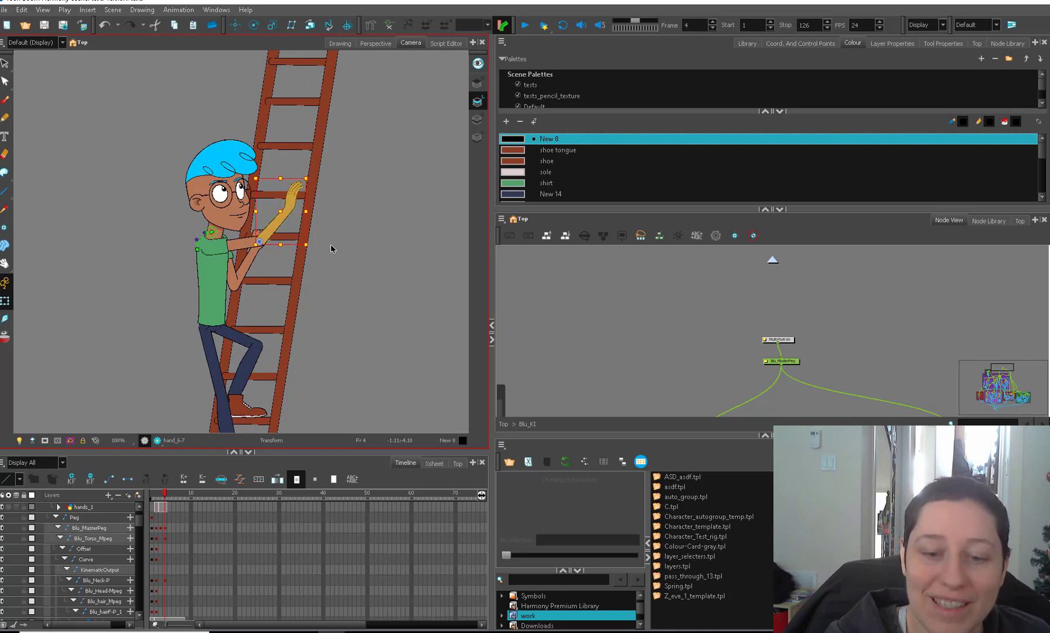
pyautogui.moveTo(333, 246); pyautogui.dragTo(324, 300)
pyautogui.press('2')
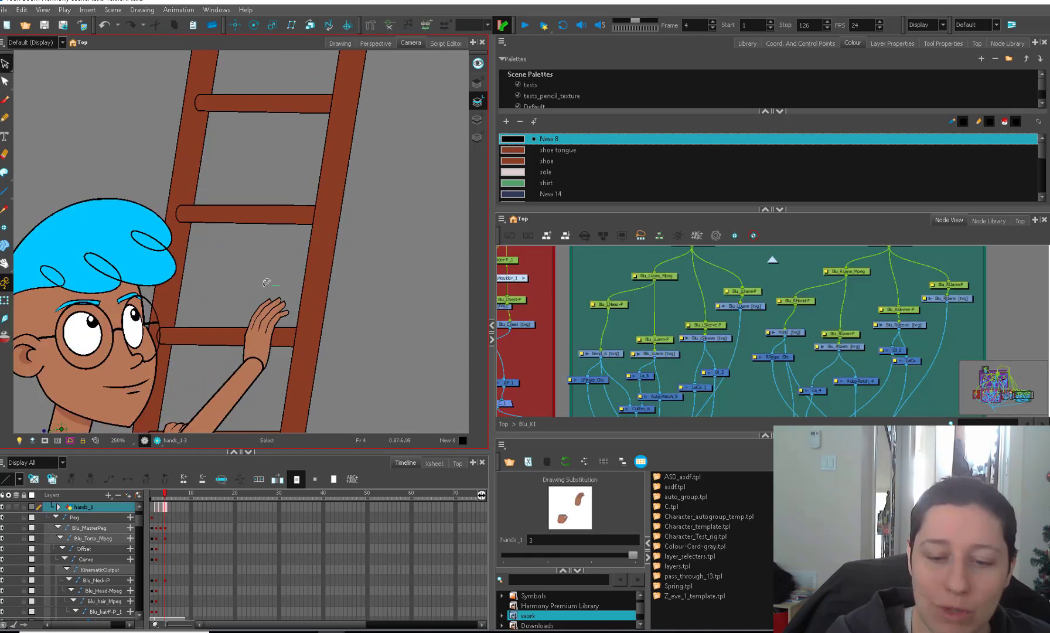
# Select the left hand's artwork in the hands_1 drawing on frame 4 and examine its pose against the rung
pyautogui.click(267, 302)
pyautogui.press('2')
pyautogui.press('2')
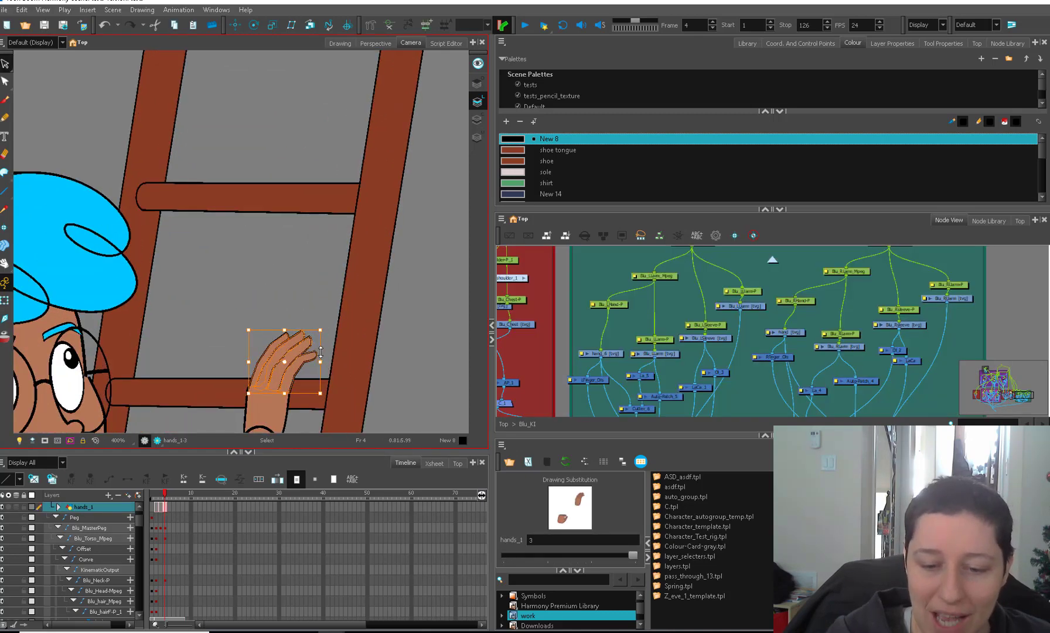
pyautogui.press('1')
pyautogui.press('1')
pyautogui.press('1')
pyautogui.press('1')
pyautogui.press('1')
pyautogui.moveTo(310, 393); pyautogui.dragTo(296, 314)
pyautogui.click(164, 495)
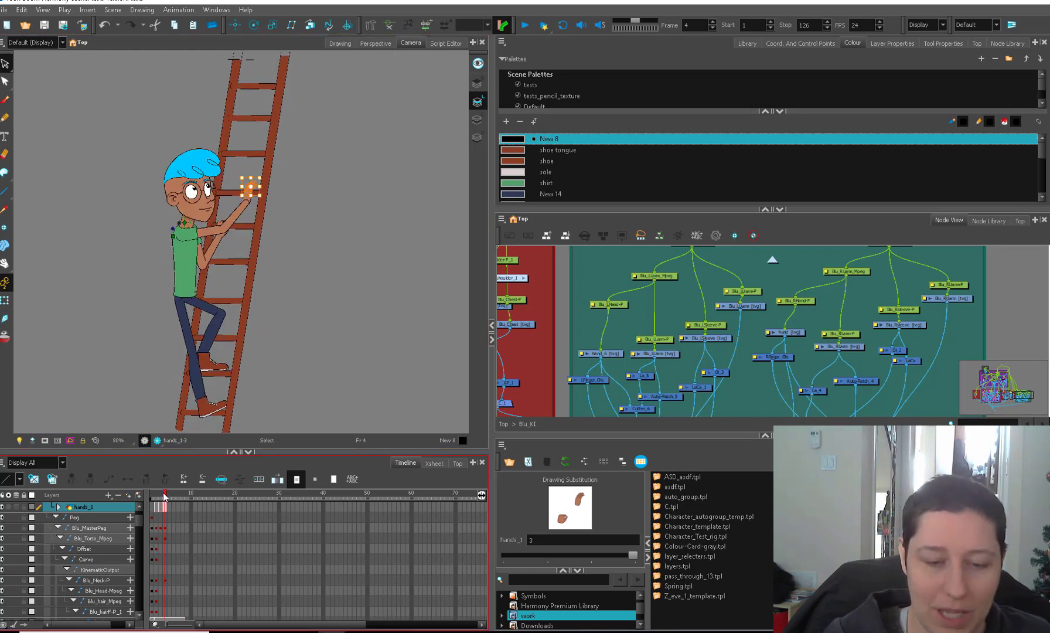
pyautogui.moveTo(164, 496)
pyautogui.mouseDown()
pyautogui.moveTo(155, 496)
pyautogui.moveTo(165, 496)
pyautogui.mouseUp()
pyautogui.press('space')
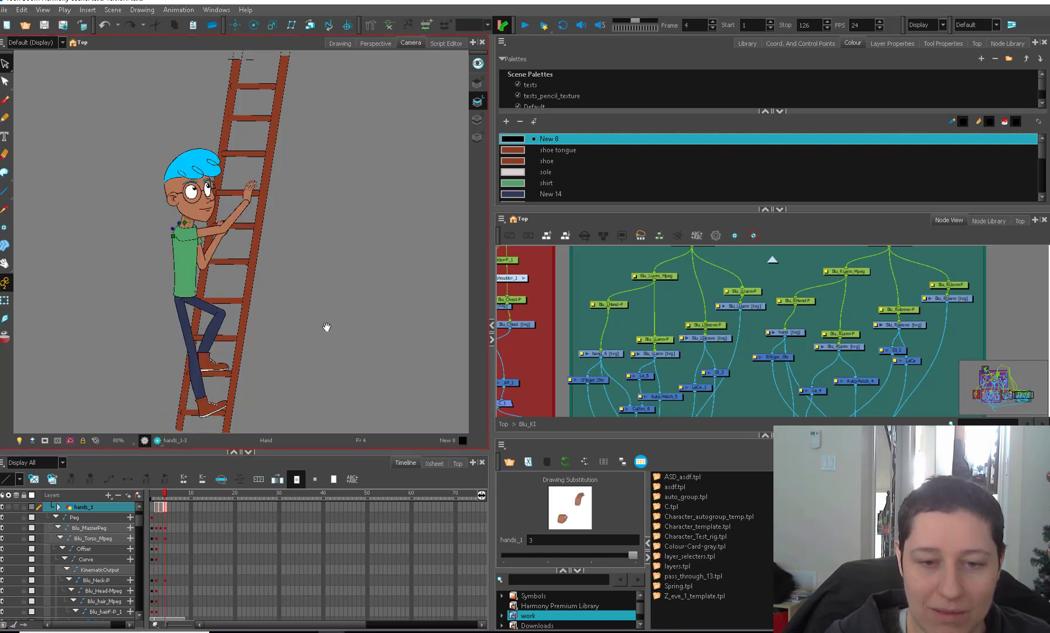
# Reshape the left hand's finger contours in hands_1 drawing 3 so the fingers curl over the rung
pyautogui.press('2')
pyautogui.press('2')
pyautogui.press('2')
pyautogui.press('2')
pyautogui.press('2')
pyautogui.moveTo(326, 327)
pyautogui.mouseDown()
pyautogui.moveTo(291, 396)
pyautogui.moveTo(245, 369)
pyautogui.moveTo(237, 394)
pyautogui.mouseUp()
pyautogui.hotkey('shift', 't')
pyautogui.click(164, 510)
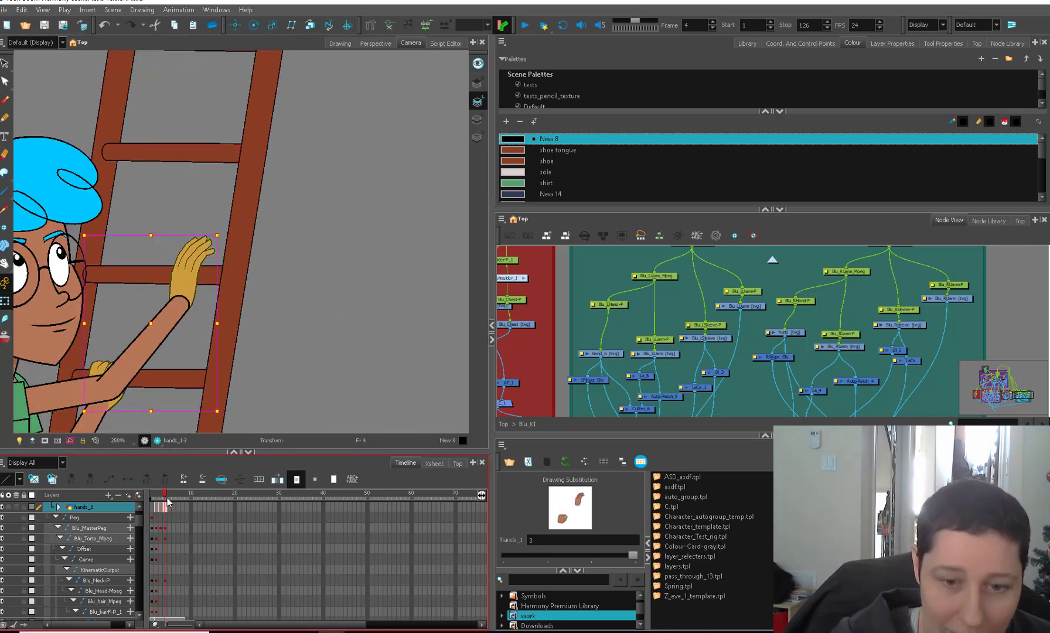
pyautogui.press('space')
pyautogui.scroll(2, 281, 375)
pyautogui.hotkey('alt', 's')
pyautogui.click(240, 372)
pyautogui.scroll(-2, 237, 381)
pyautogui.press('space')
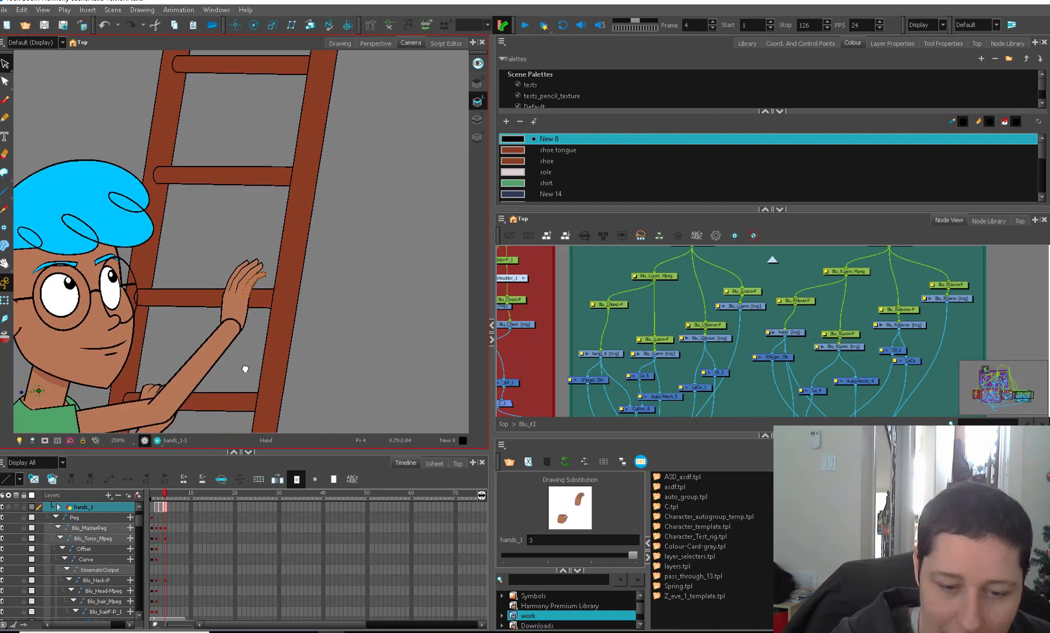
pyautogui.press('2')
pyautogui.press('2')
pyautogui.press('2')
pyautogui.moveTo(252, 328)
pyautogui.mouseDown()
pyautogui.moveTo(259, 354)
pyautogui.moveTo(248, 355)
pyautogui.mouseUp()
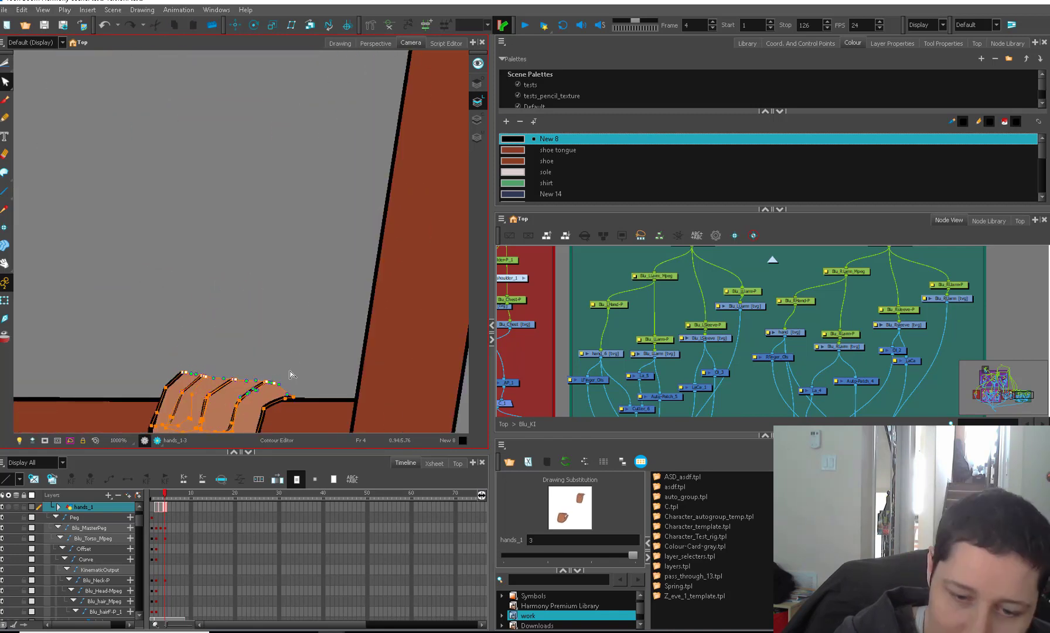
# Brush black outlines over the curled fingers of the left hand and touch up the lines with the skin colour
pyautogui.hotkey('alt', 'b')
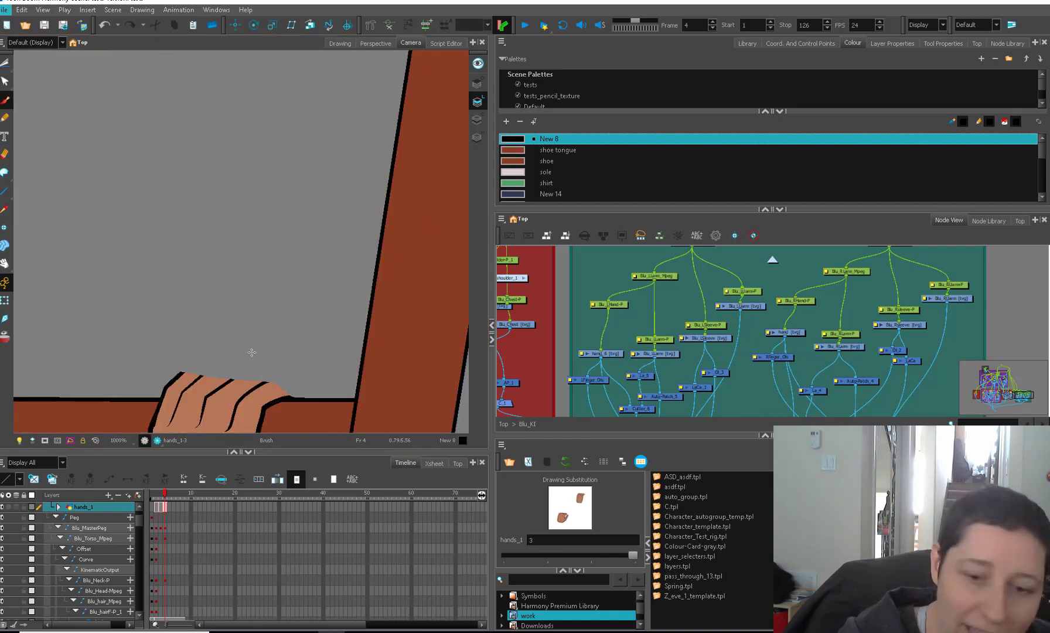
pyautogui.press('o')
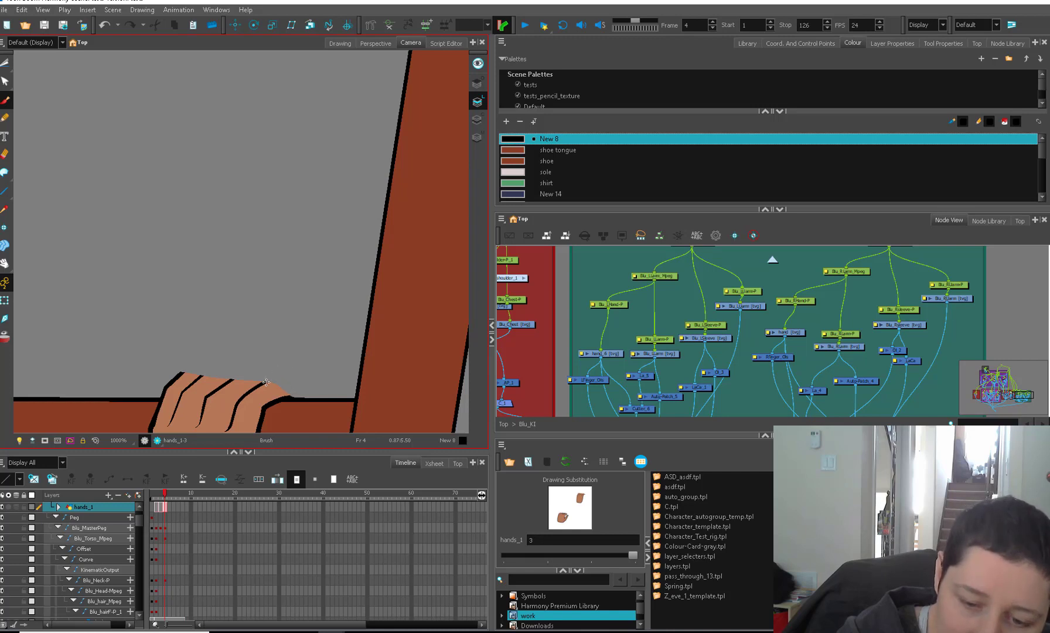
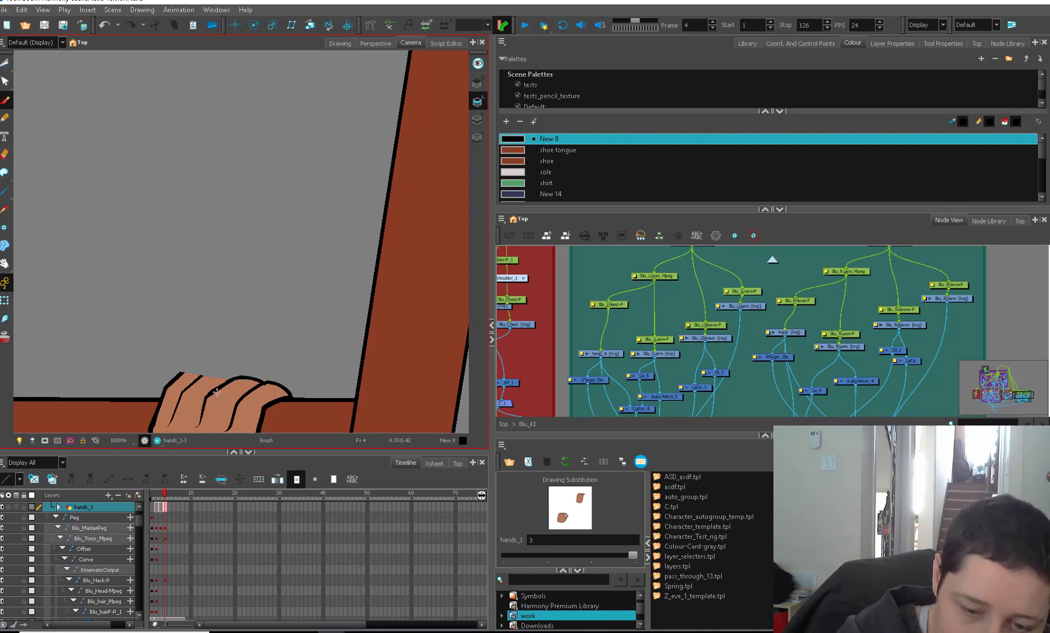
pyautogui.moveTo(199, 377); pyautogui.dragTo(234, 378)
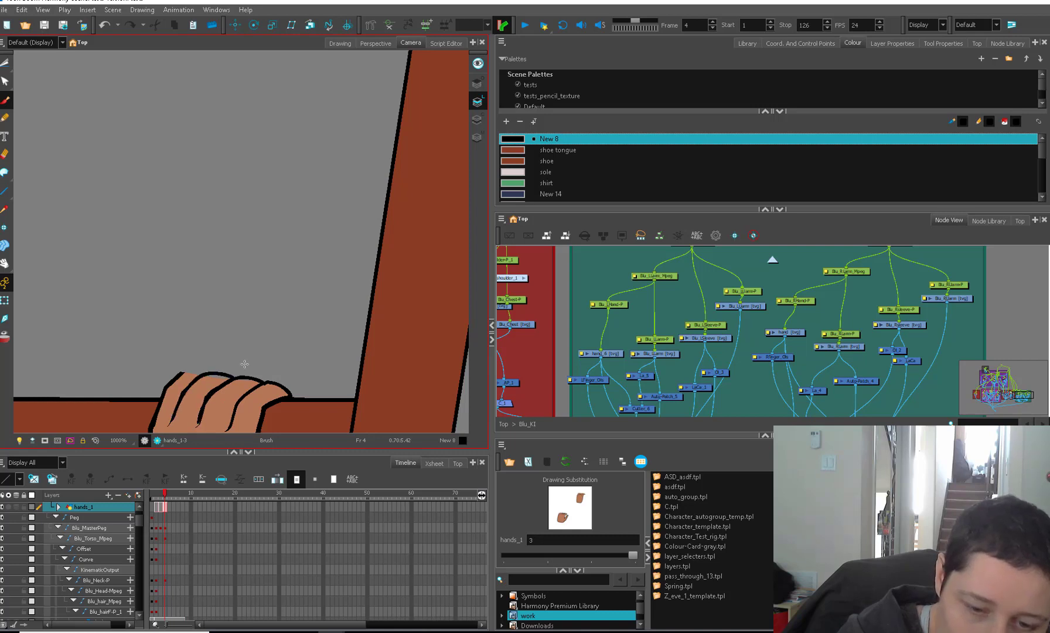
pyautogui.click(212, 380)
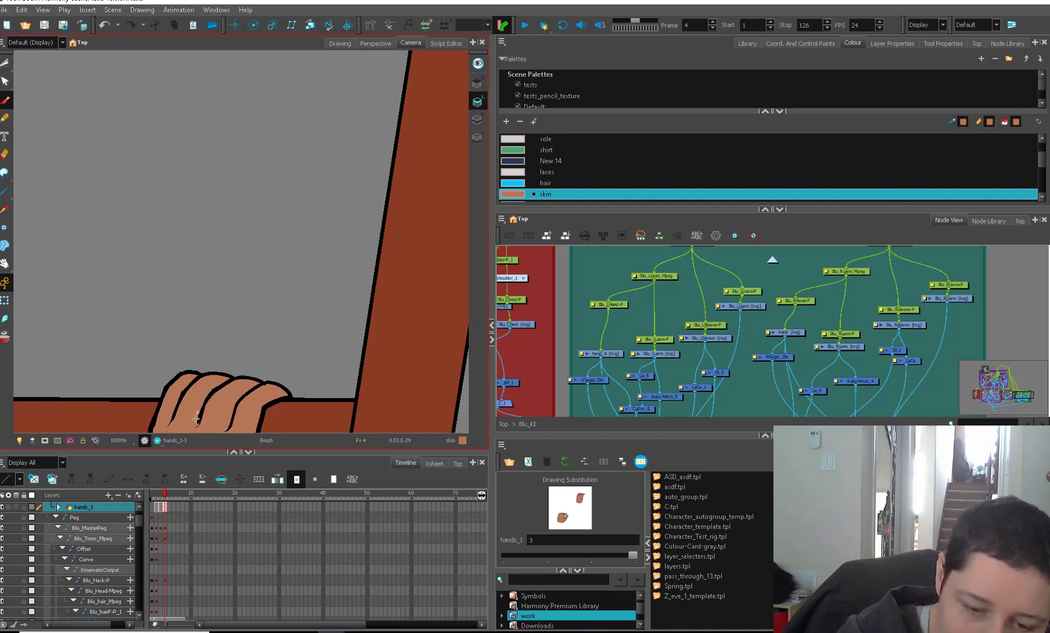
pyautogui.click(265, 383)
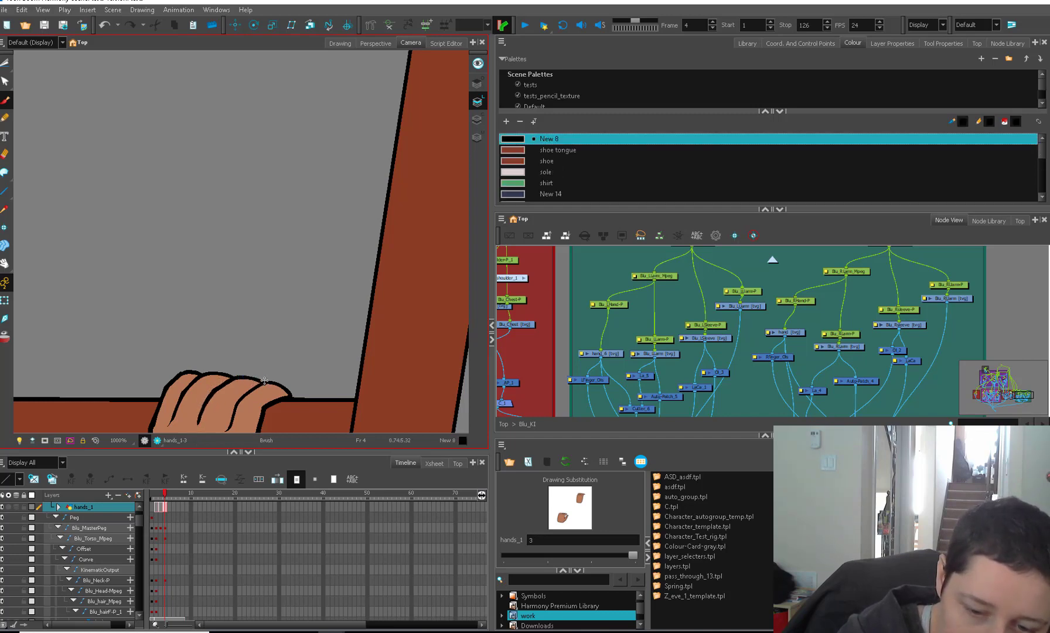
# Review the redrawn hand and select the left arm on frame 4 with the Transform tool
pyautogui.press('1')
pyautogui.press('1')
pyautogui.press('1')
pyautogui.press('1')
pyautogui.press('1')
pyautogui.press('1')
pyautogui.press('2')
pyautogui.hotkey('shift', 't')
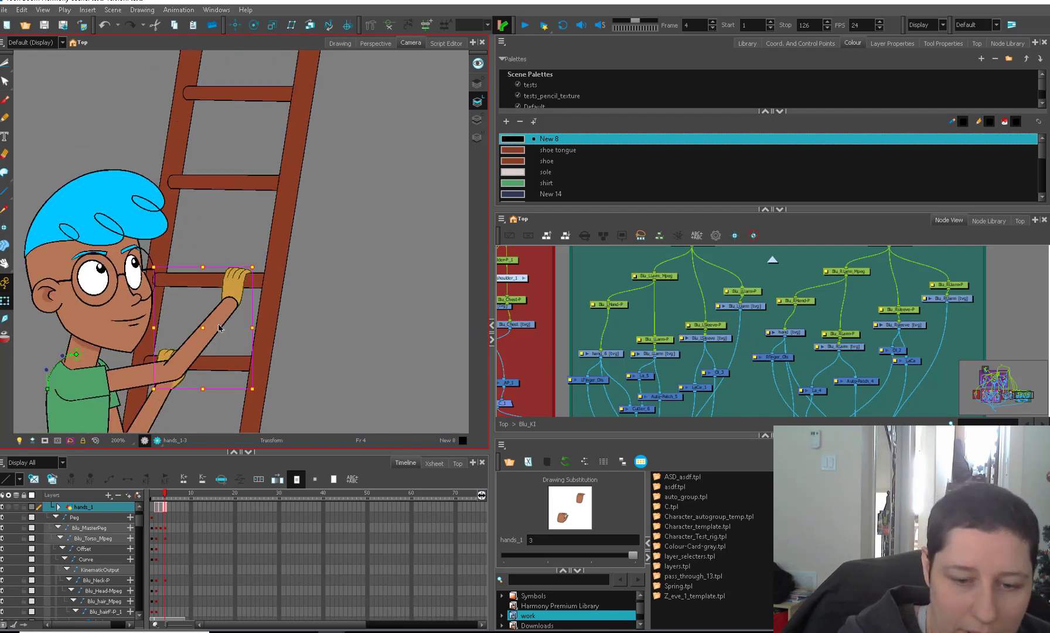
pyautogui.click(202, 337)
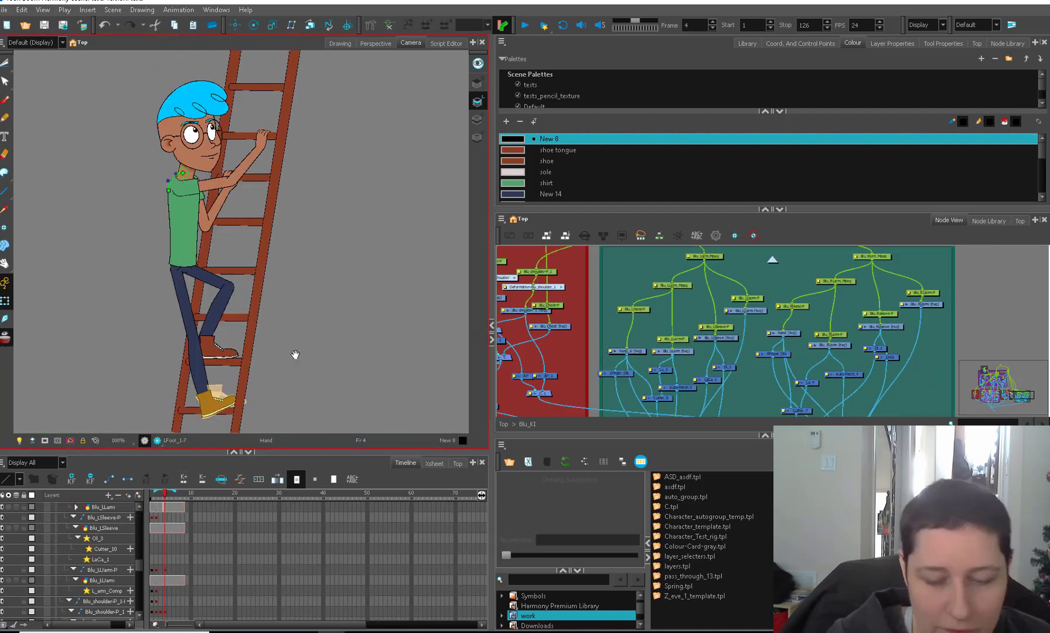
# Rotate the left foot on frame 3 so its sole tilts down toward the bottom rung
pyautogui.moveTo(295, 355); pyautogui.dragTo(300, 253)
pyautogui.press('2')
pyautogui.press('2')
pyautogui.press('2')
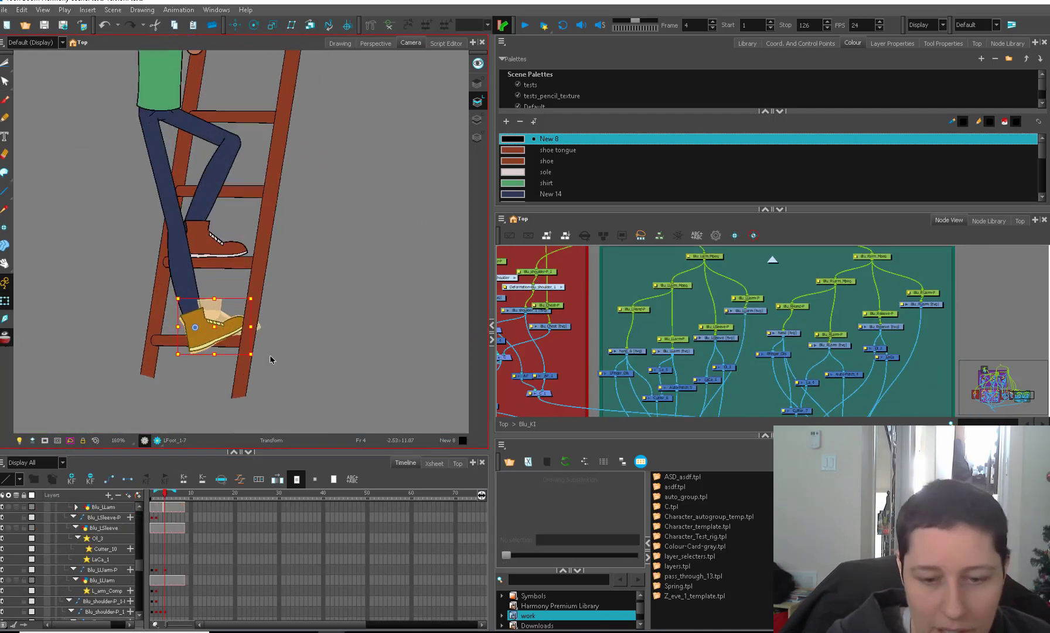
pyautogui.moveTo(161, 498)
pyautogui.mouseDown()
pyautogui.moveTo(147, 506)
pyautogui.moveTo(162, 506)
pyautogui.mouseUp()
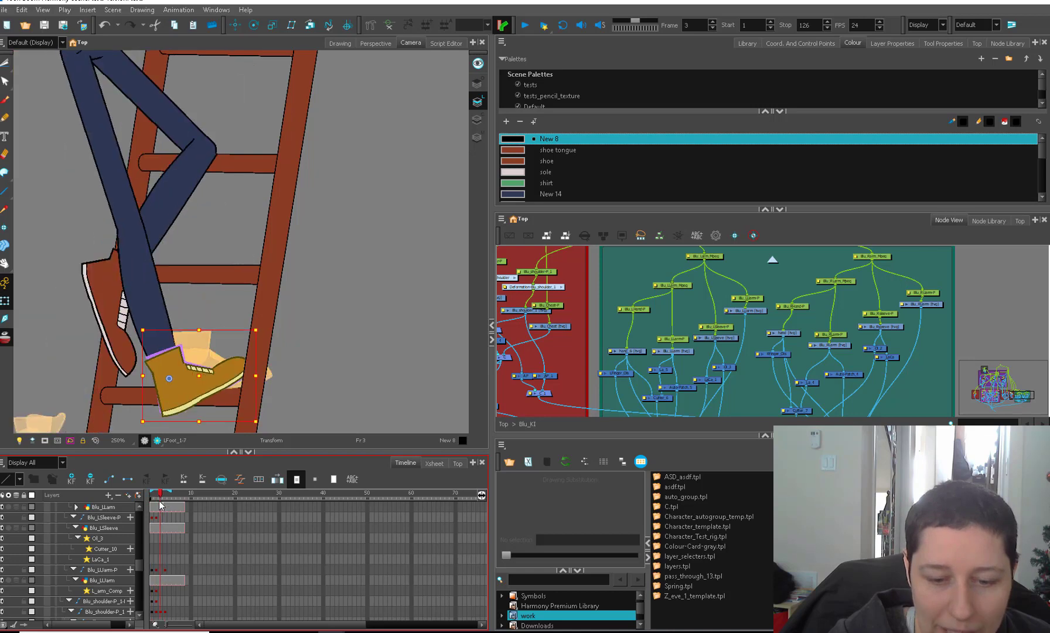
pyautogui.press('b')
pyautogui.press('b')
pyautogui.moveTo(262, 426); pyautogui.dragTo(269, 417)
pyautogui.click(232, 368)
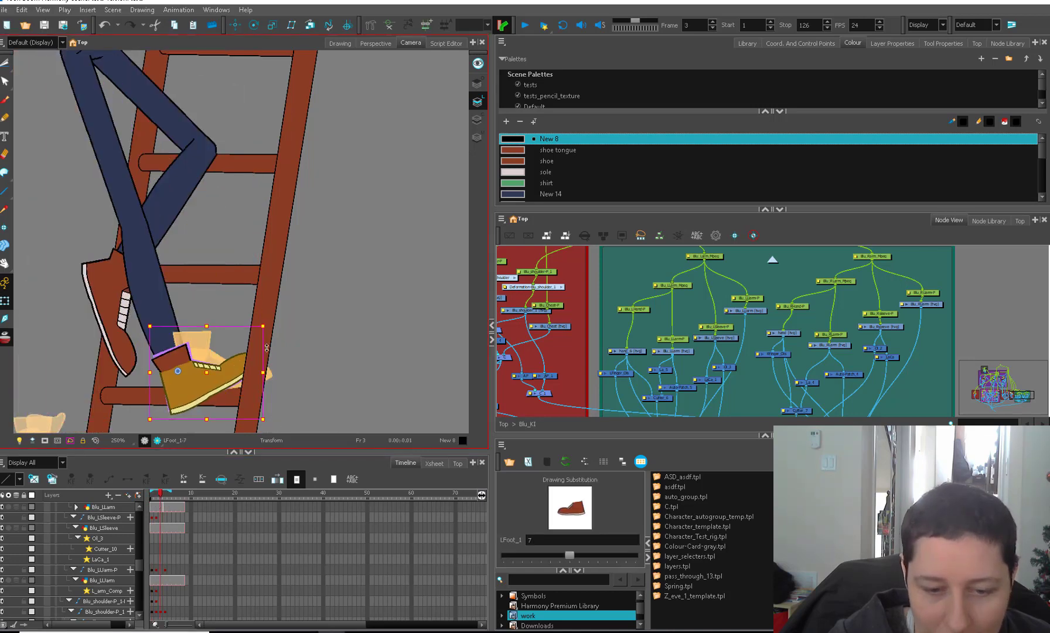
pyautogui.press('b')
pyautogui.moveTo(274, 332); pyautogui.dragTo(281, 353)
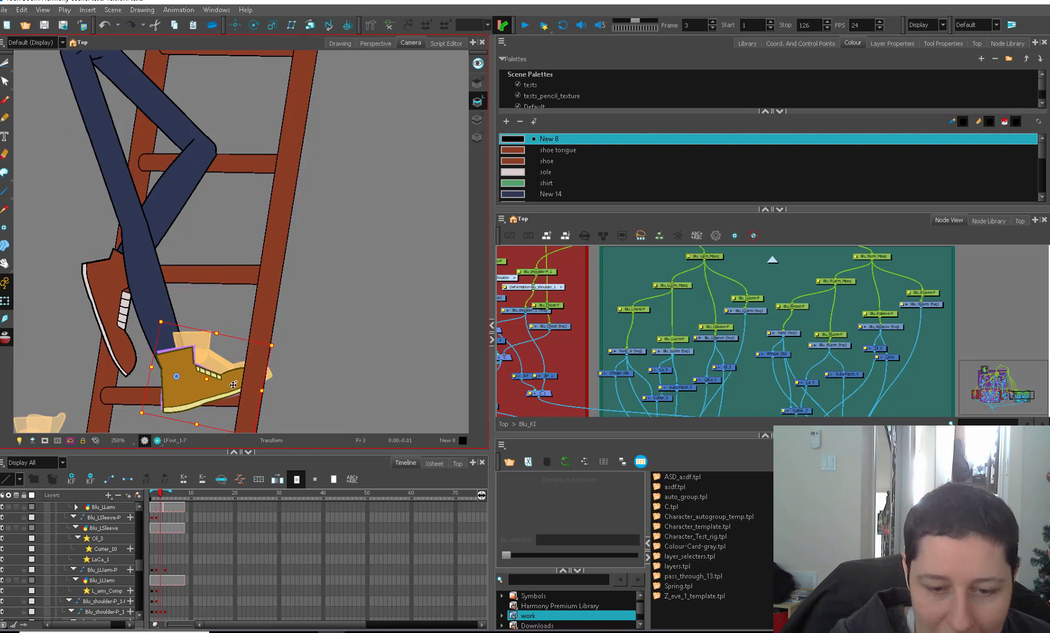
# Straighten the left leg on frame 3 and level its foot on the bottom rung
pyautogui.click(160, 506)
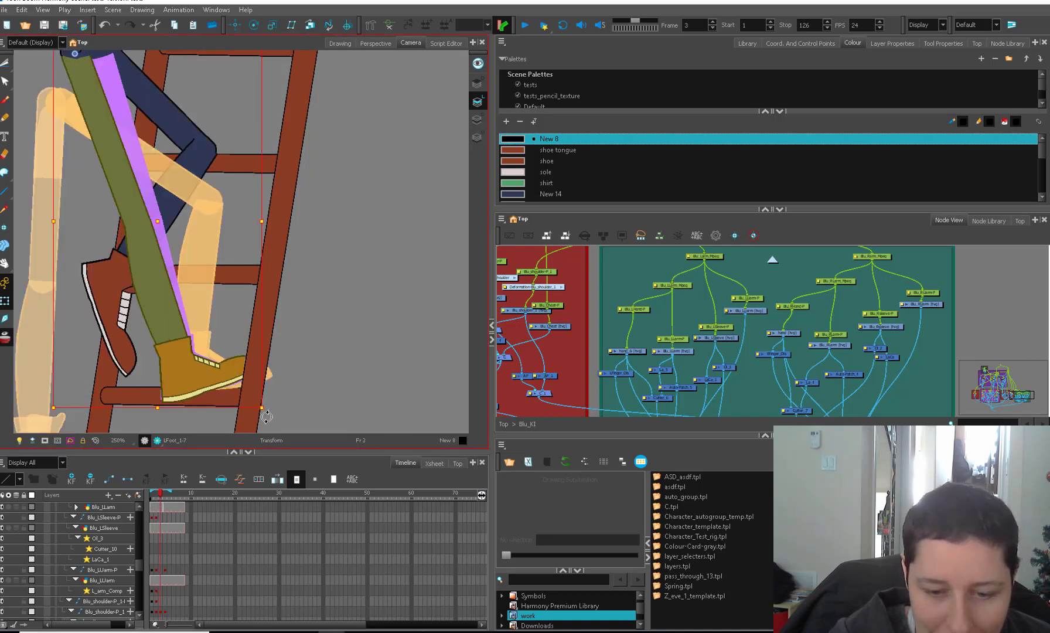
pyautogui.click(251, 392)
pyautogui.press(',')
pyautogui.press('.')
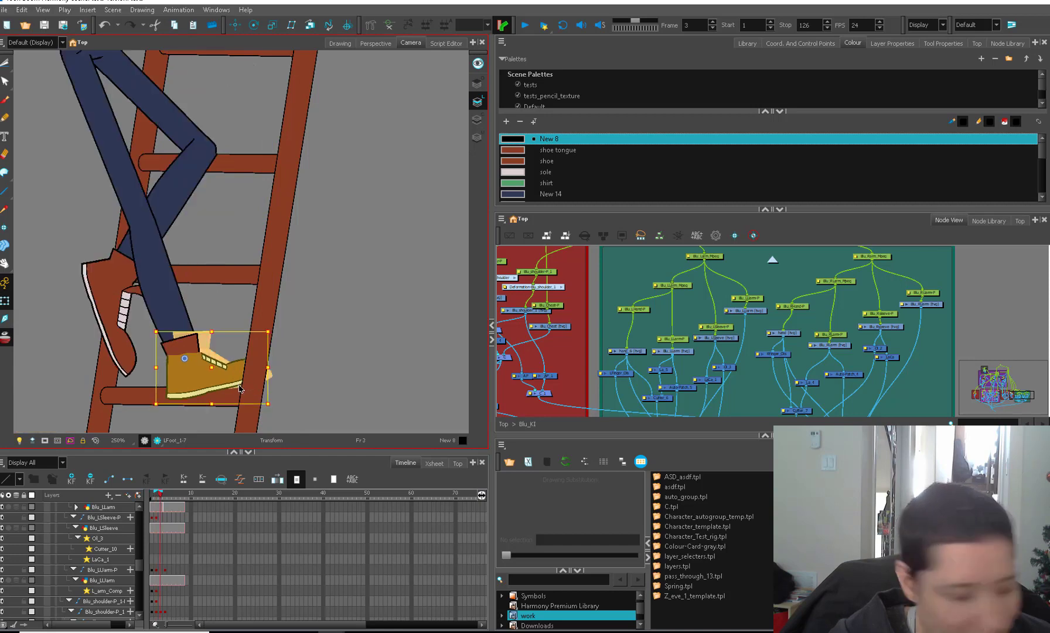
pyautogui.press('b')
pyautogui.press('b')
pyautogui.press('b')
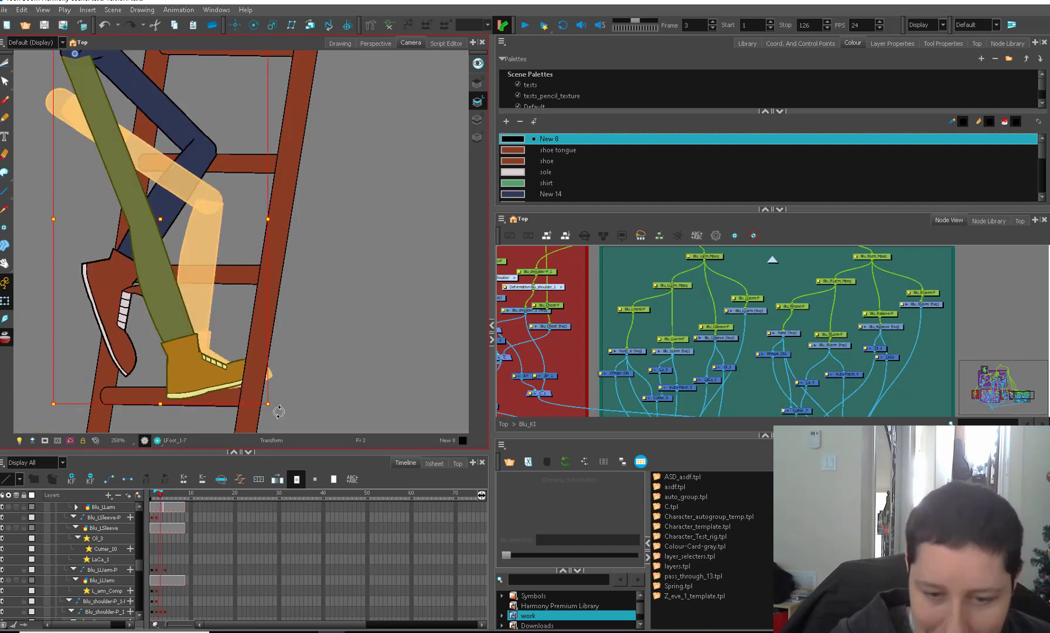
# Shift the left leg on frame 3 until its shoe lines up with the shoe's position on frame 2
pyautogui.moveTo(278, 411); pyautogui.dragTo(255, 397)
pyautogui.click(237, 376)
pyautogui.press(',')
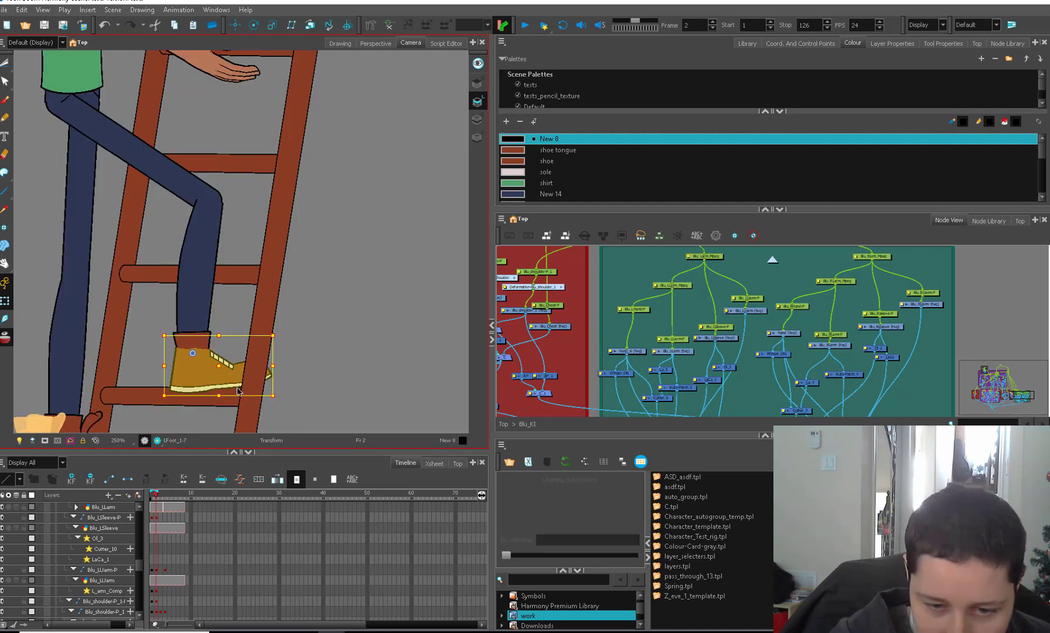
pyautogui.press('.')
pyautogui.press(',')
pyautogui.press('.')
pyautogui.press('b')
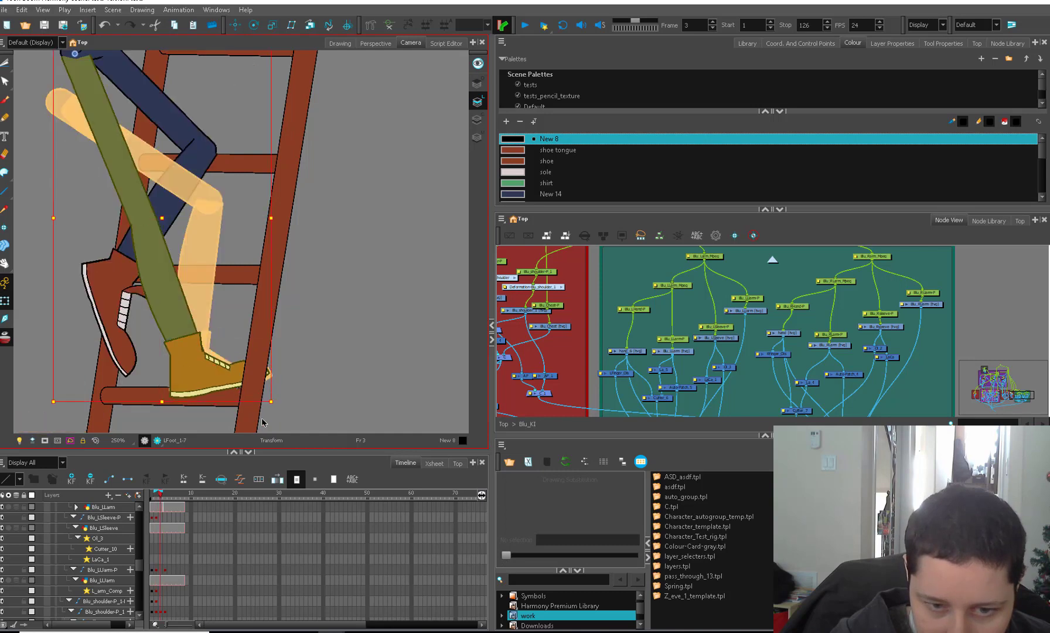
pyautogui.moveTo(249, 401); pyautogui.dragTo(251, 403)
pyautogui.press(',')
pyautogui.press('.')
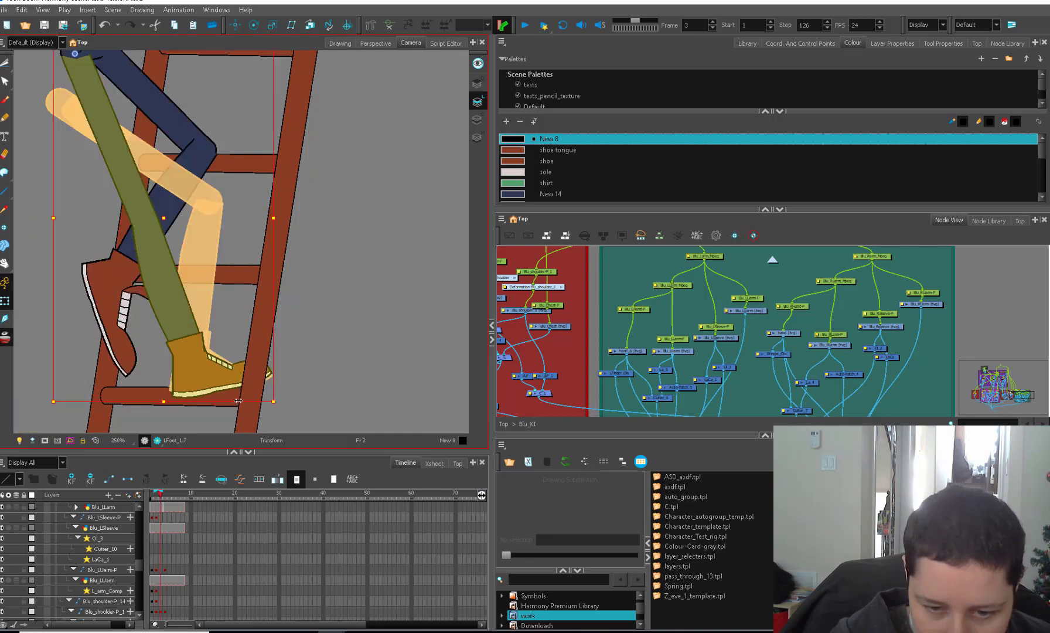
# Flip between frames 2 and 3 to compare the left foot's placement on the rung
pyautogui.press(',')
pyautogui.press('.')
pyautogui.press(',')
pyautogui.press(',')
pyautogui.press('.')
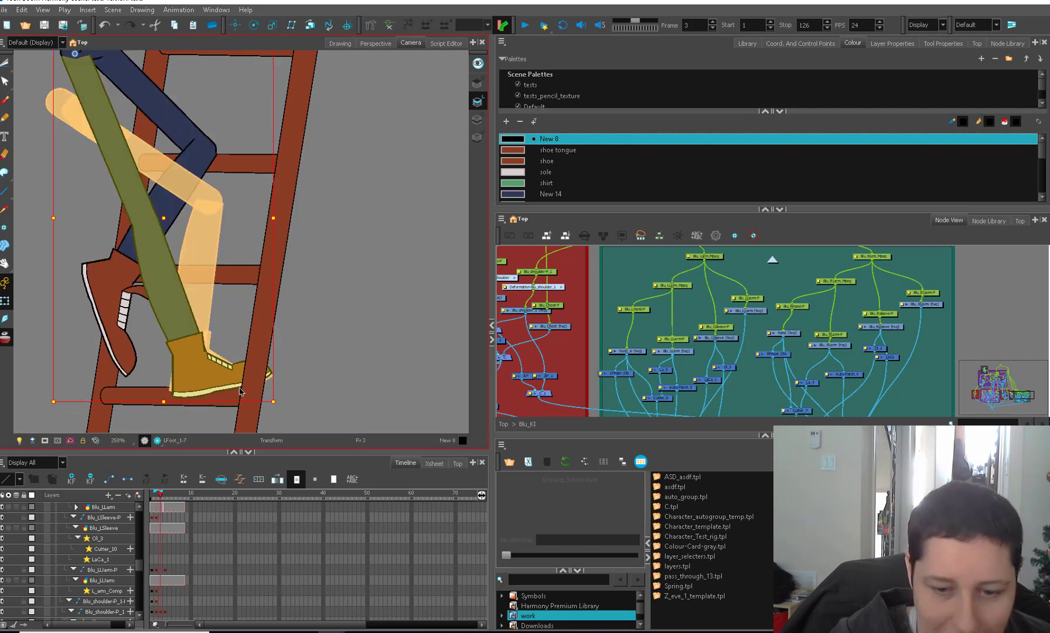
pyautogui.press(',')
pyautogui.press('.')
pyautogui.press(',')
pyautogui.press('.')
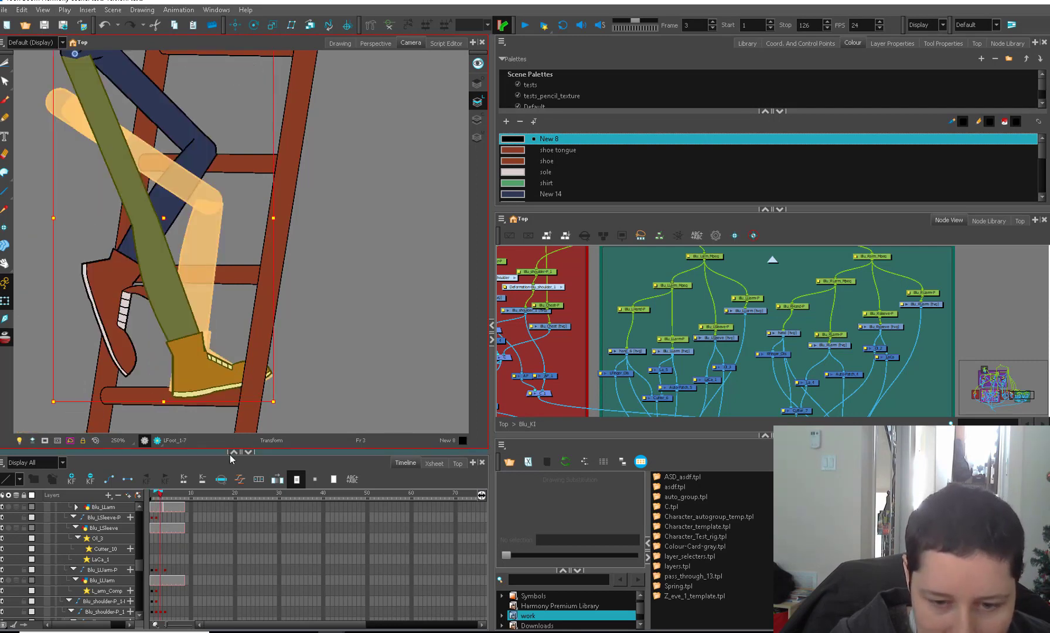
pyautogui.press(',')
pyautogui.press('.')
pyautogui.press(',')
pyautogui.press('.')
# Rotate the left foot on frame 4 to sit flat on the rung and compare it with frame 3
pyautogui.press('.')
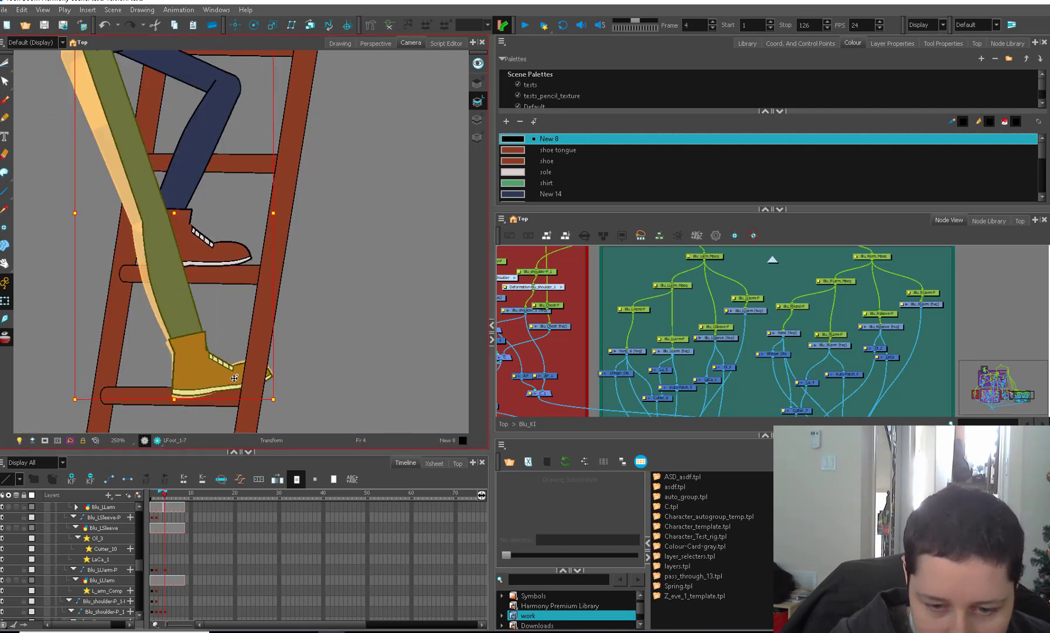
pyautogui.moveTo(273, 382); pyautogui.dragTo(273, 378)
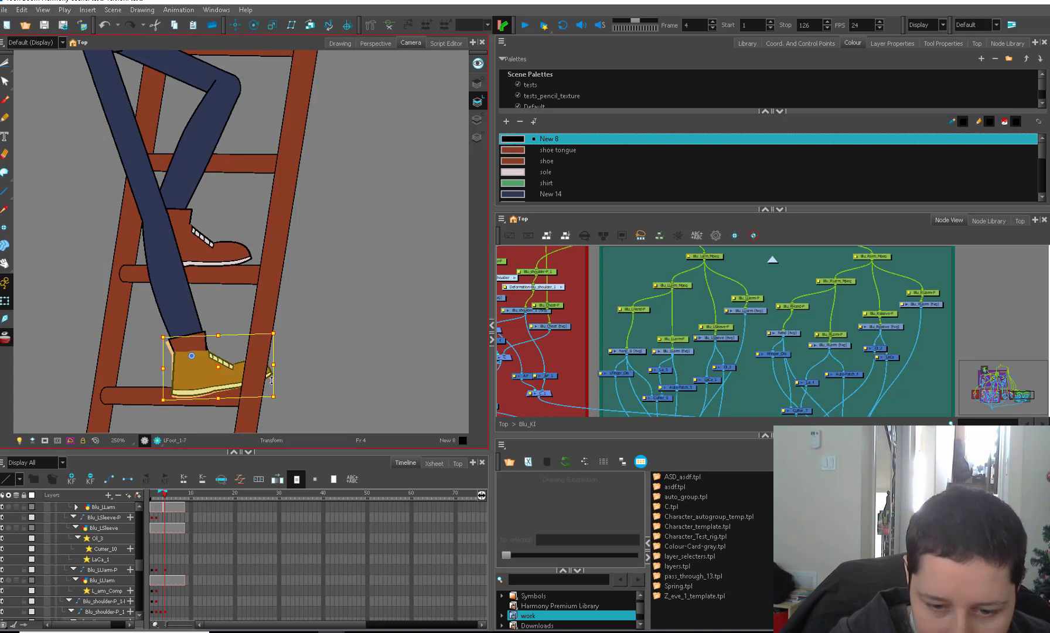
pyautogui.press(',')
pyautogui.press('.')
pyautogui.press(',')
pyautogui.press('.')
pyautogui.press(',')
pyautogui.press('.')
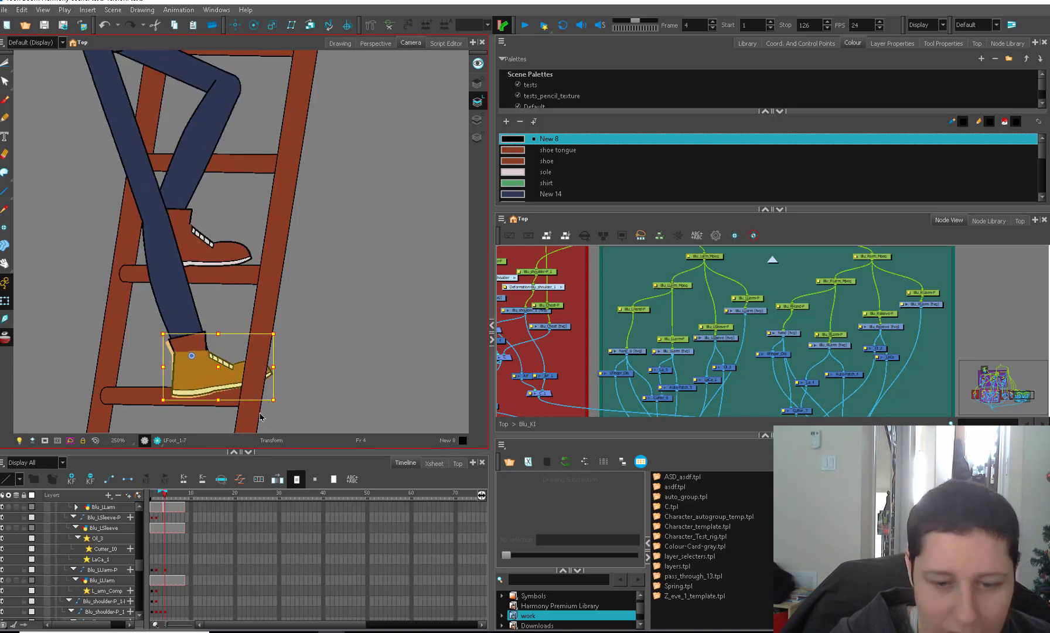
# Select the hands artwork and extend the exposure of hands_1 drawing 3 to frame 5
pyautogui.click(568, 356)
pyautogui.press('2')
pyautogui.press('2')
pyautogui.press('2')
pyautogui.press('2')
pyautogui.moveTo(316, 328); pyautogui.dragTo(300, 429)
pyautogui.click(251, 138)
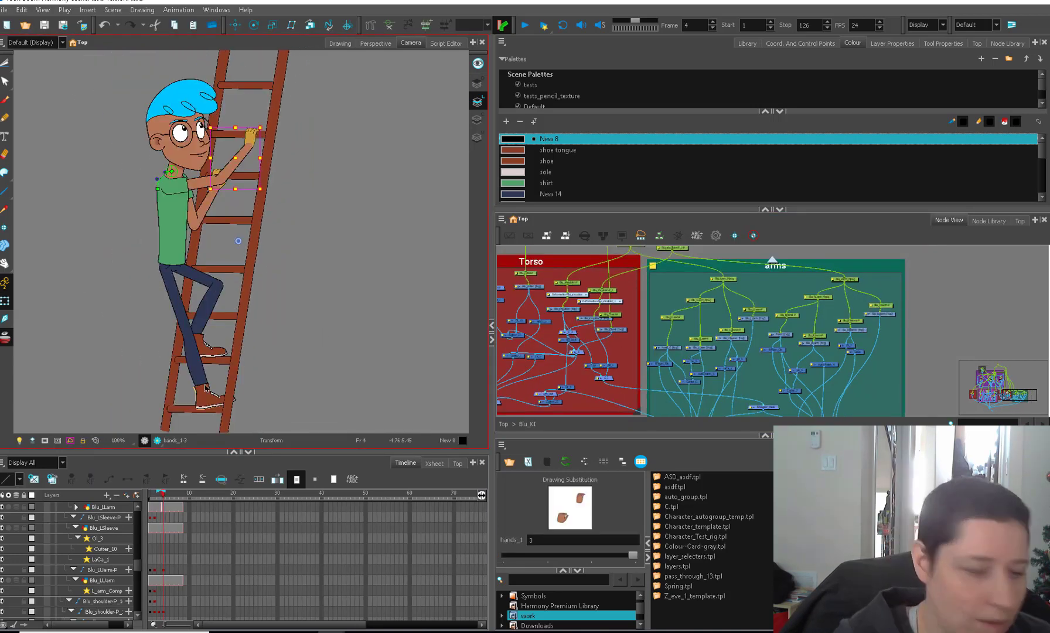
pyautogui.press('o')
pyautogui.click(167, 509)
pyautogui.press('F5')
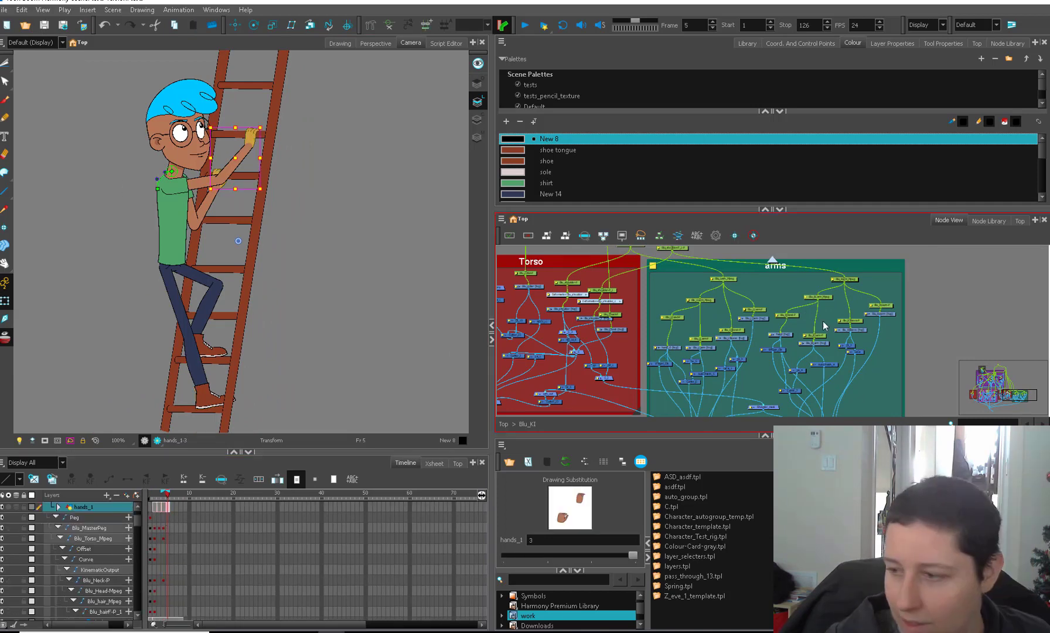
# Straighten the character's right leg on frame 5 so it extends down toward the lower rung
pyautogui.moveTo(1028, 402); pyautogui.dragTo(1005, 366)
pyautogui.click(808, 375)
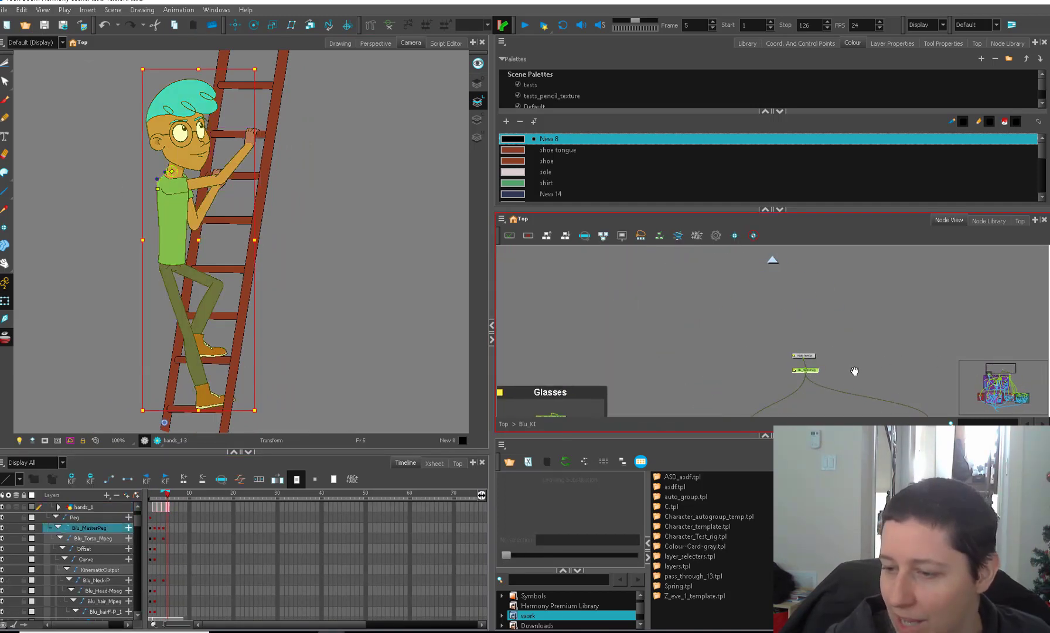
pyautogui.moveTo(817, 364); pyautogui.dragTo(665, 353)
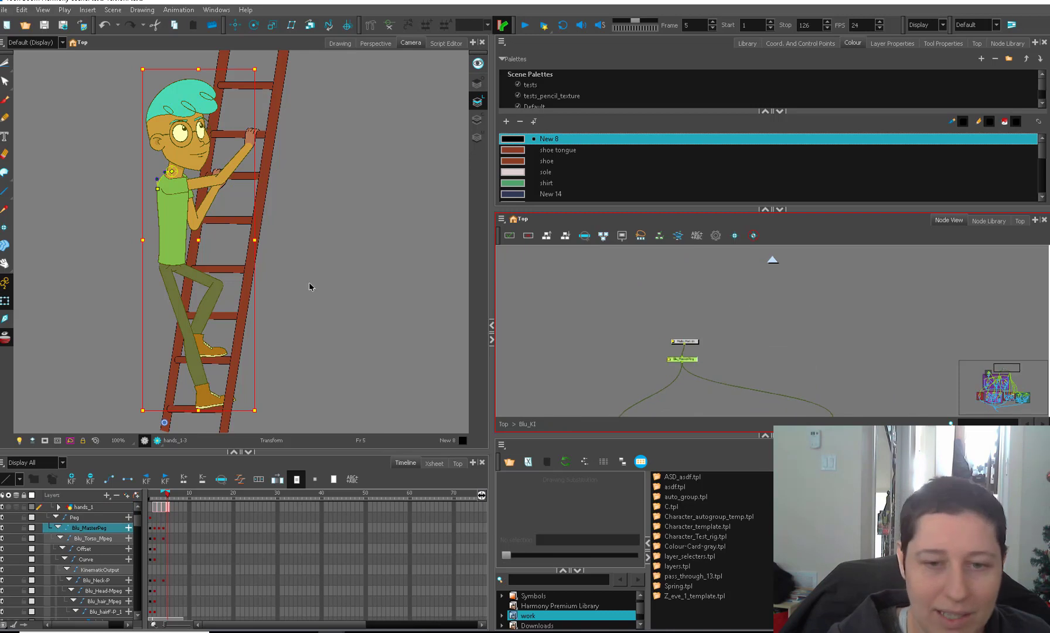
pyautogui.moveTo(329, 290); pyautogui.dragTo(327, 314)
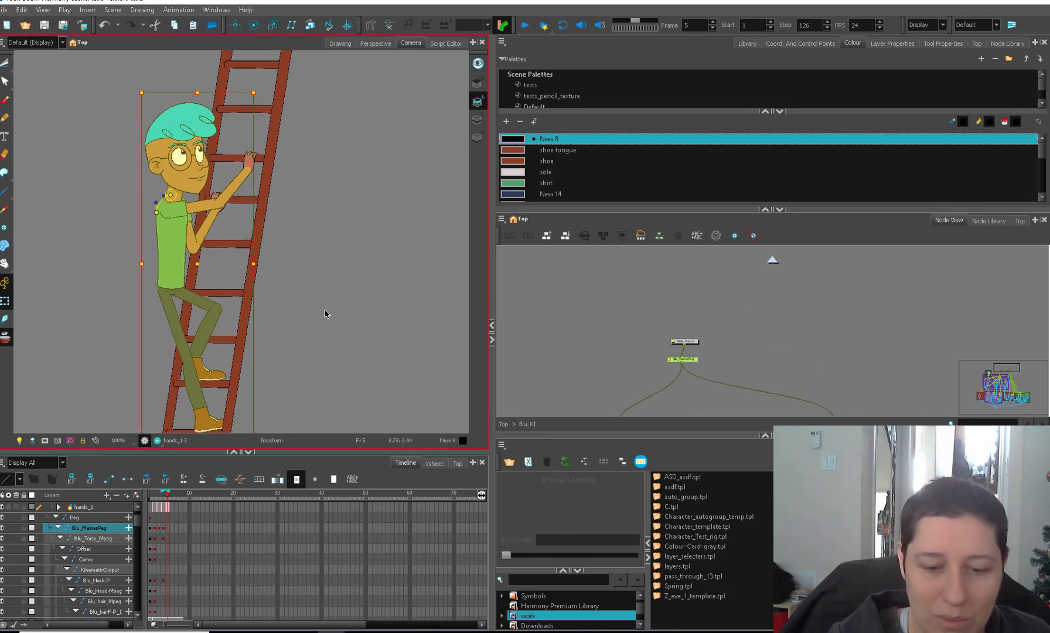
pyautogui.click(214, 376)
pyautogui.moveTo(230, 390); pyautogui.dragTo(289, 333)
pyautogui.click(277, 352)
pyautogui.press('b')
pyautogui.press('b')
pyautogui.press('space')
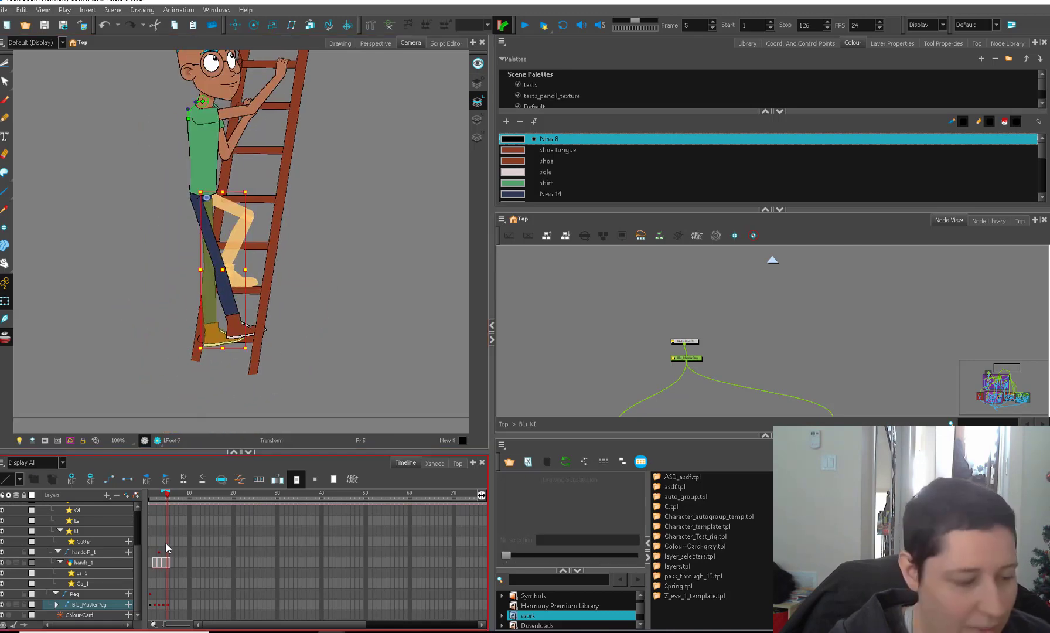
# Check the right leg's keyframes and raise the whole character up the ladder on frame 5 with Blu_MasterPeg
pyautogui.press('o')
pyautogui.click(156, 610)
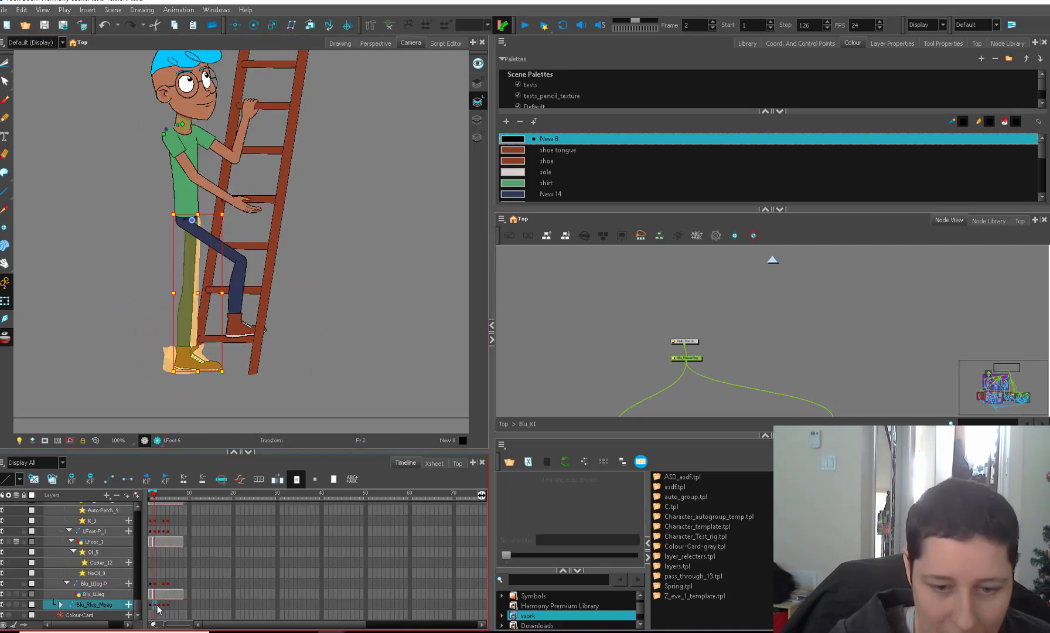
pyautogui.click(167, 605)
pyautogui.click(163, 605)
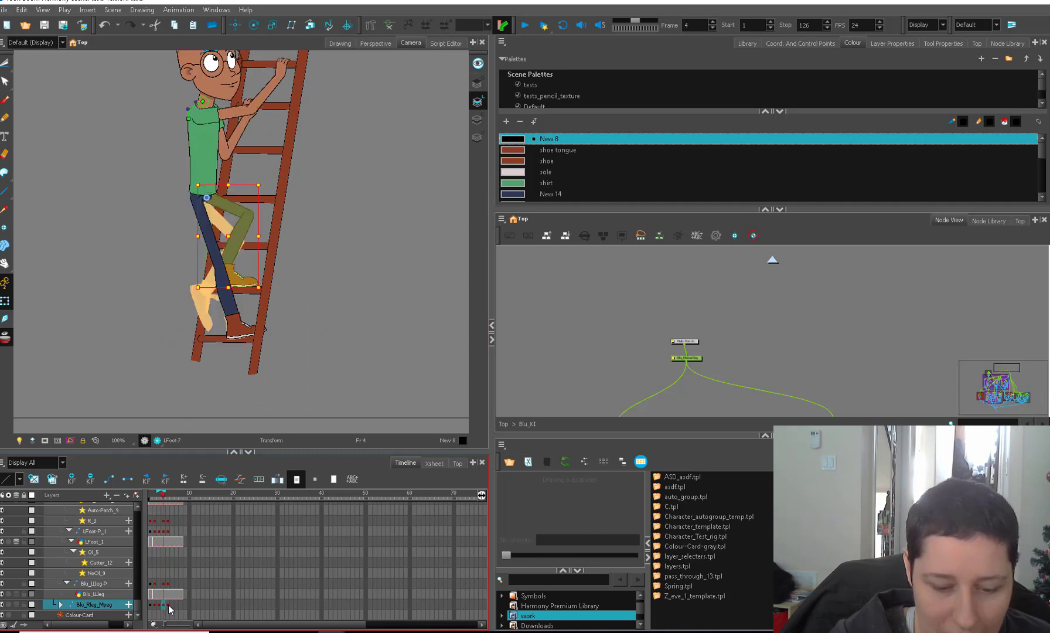
pyautogui.press('.')
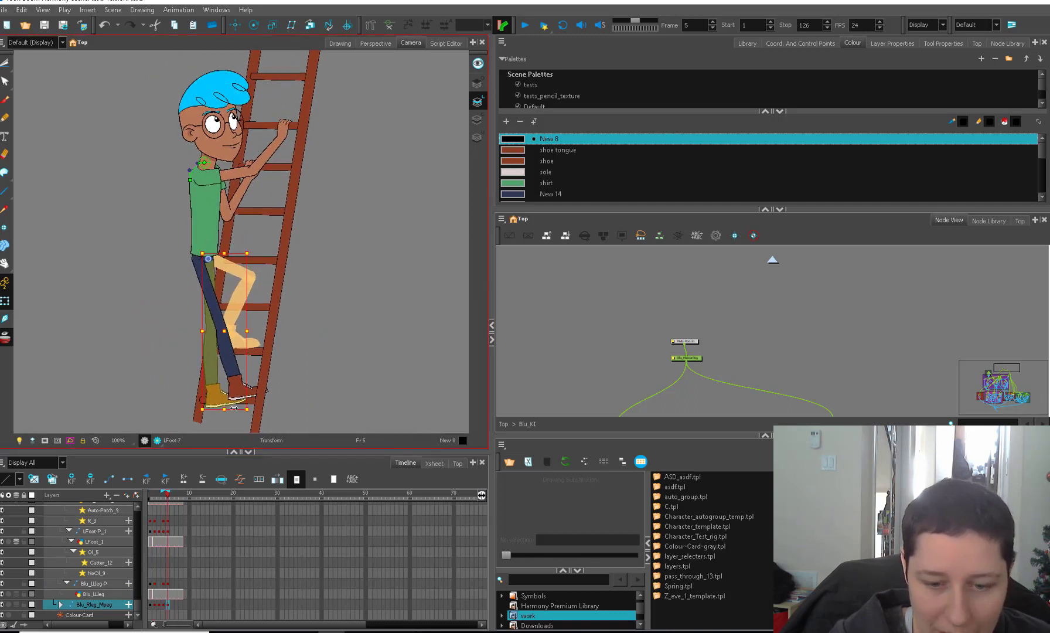
pyautogui.click(686, 358)
pyautogui.moveTo(316, 395); pyautogui.dragTo(331, 341)
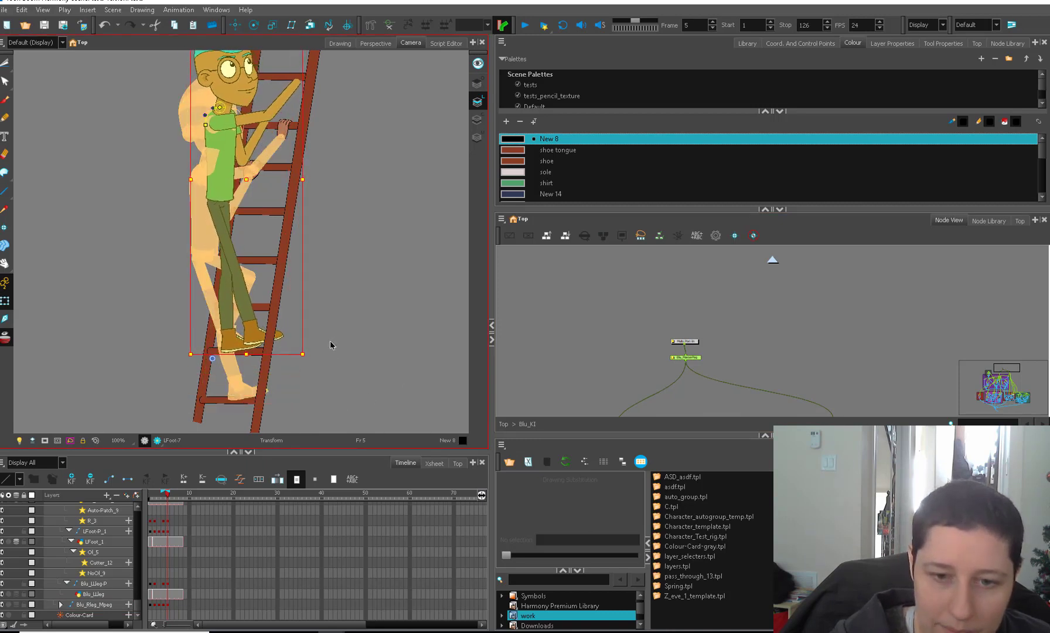
# Bend the left lower leg backward on frame 5 to lift its foot, and set the right leg on the rung
pyautogui.click(265, 330)
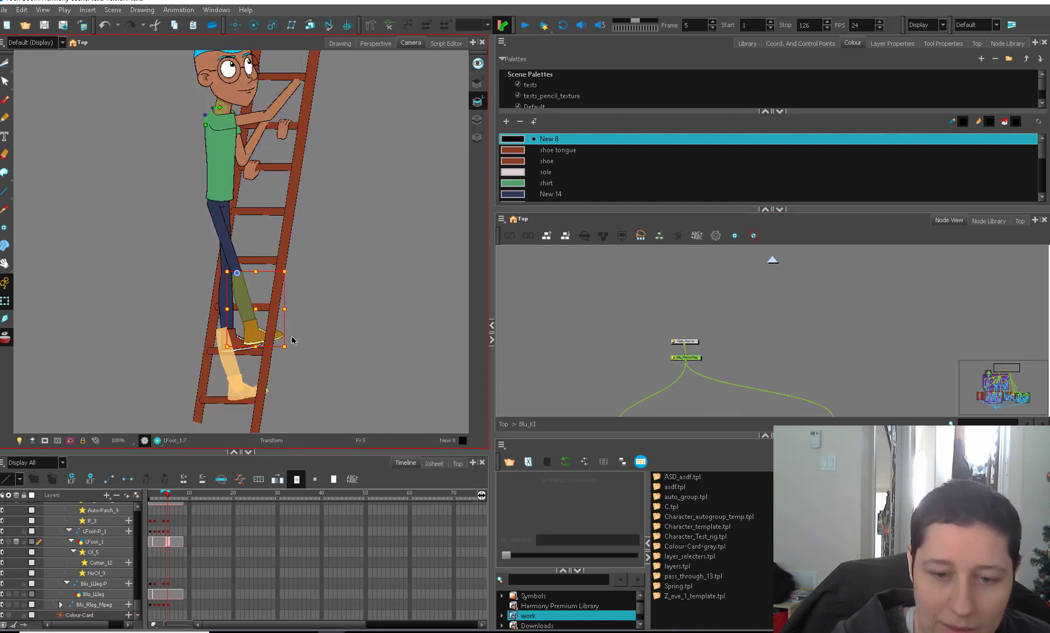
pyautogui.press('b')
pyautogui.moveTo(290, 352); pyautogui.dragTo(218, 371)
pyautogui.click(230, 347)
pyautogui.press('b')
pyautogui.press('b')
pyautogui.press('b')
pyautogui.press('2')
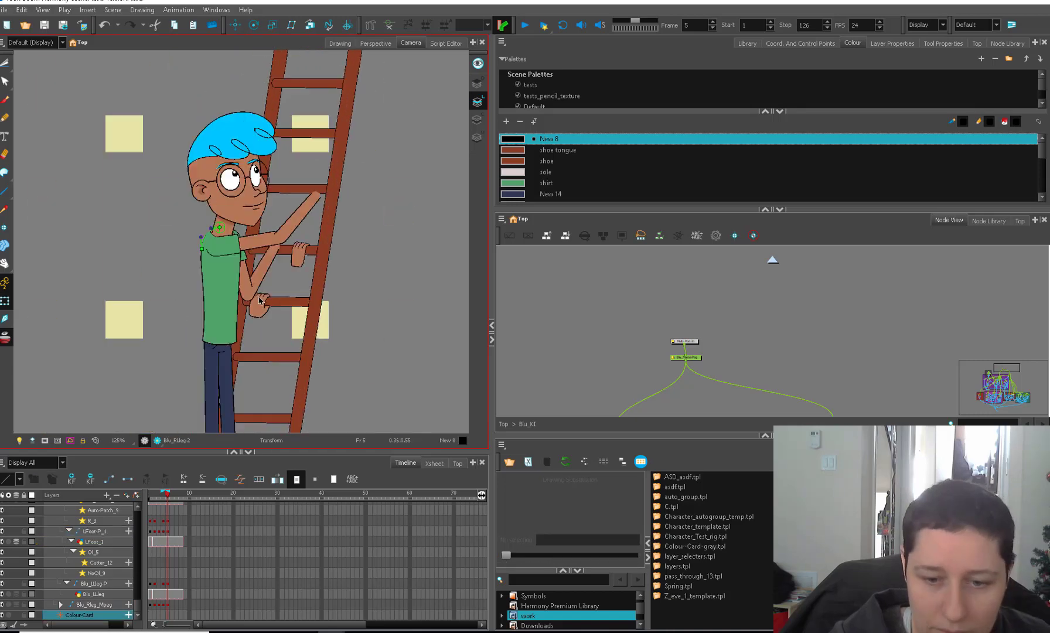
# Rework the right hand in hands_1 drawing 4 on frame 5 so it points sideways along the rung
pyautogui.click(261, 314)
pyautogui.hotkey('alt', 's')
pyautogui.press('2')
pyautogui.press('Delete')
pyautogui.press('l')
pyautogui.press('2')
pyautogui.hotkey('alt', 'b')
pyautogui.press('1')
pyautogui.hotkey('alt', 's')
pyautogui.moveTo(304, 307); pyautogui.dragTo(261, 314)
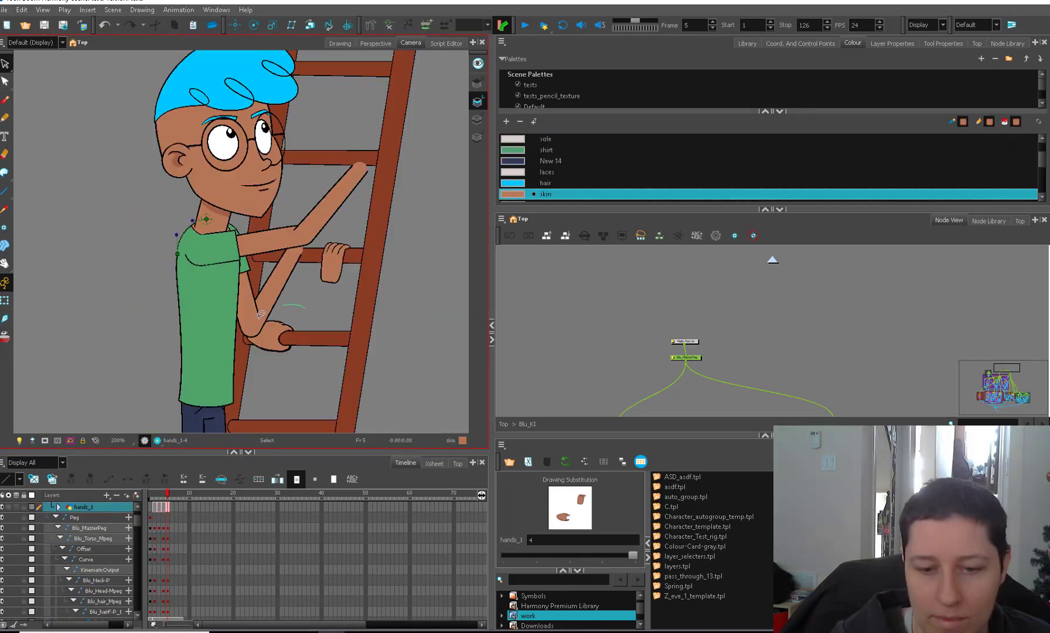
# Rotate the right upper arm and forearm on frame 5 so the wrist meets the hand on the lower rung
pyautogui.click(9, 299)
pyautogui.click(283, 278)
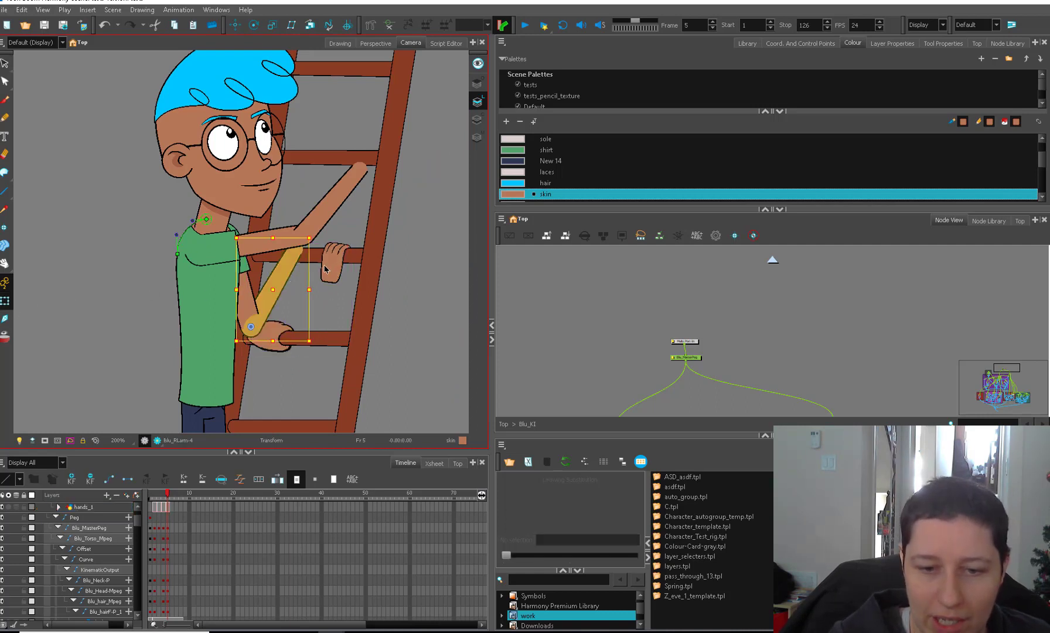
pyautogui.press('b')
pyautogui.moveTo(310, 216); pyautogui.dragTo(316, 326)
pyautogui.click(268, 285)
pyautogui.press('b')
pyautogui.moveTo(320, 337); pyautogui.dragTo(283, 347)
pyautogui.click(255, 349)
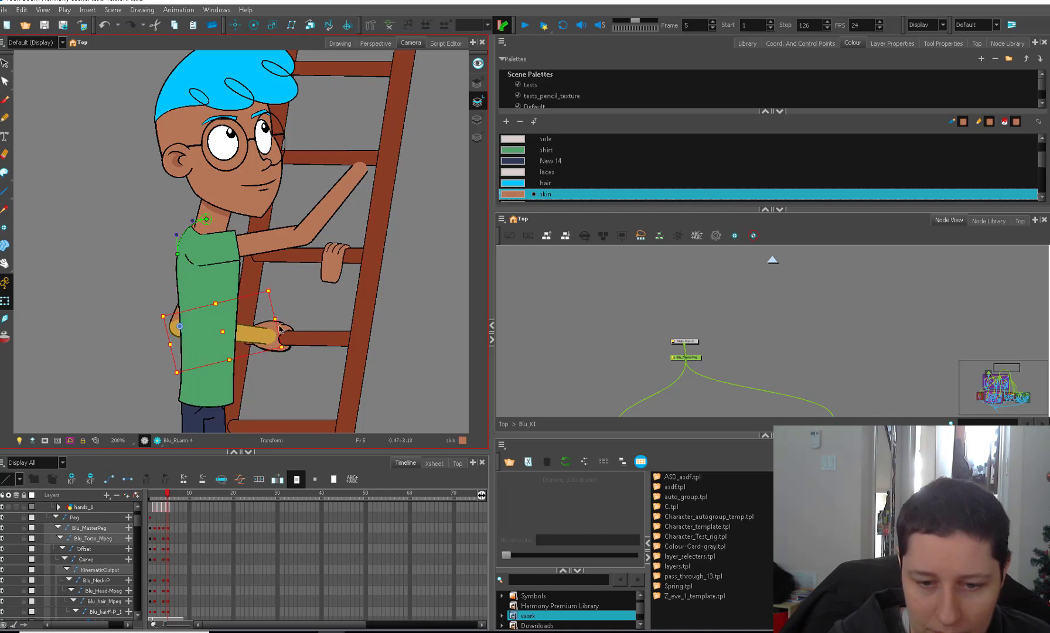
# Lower the left arm on frame 5 and bend its forearm toward the hand gripping the upper rung
pyautogui.hotkey('shift', 'x')
pyautogui.press('2')
pyautogui.press('2')
pyautogui.click(293, 398)
pyautogui.press('1')
pyautogui.press('1')
pyautogui.press('1')
pyautogui.click(280, 301)
pyautogui.press('b')
pyautogui.moveTo(295, 283); pyautogui.dragTo(310, 357)
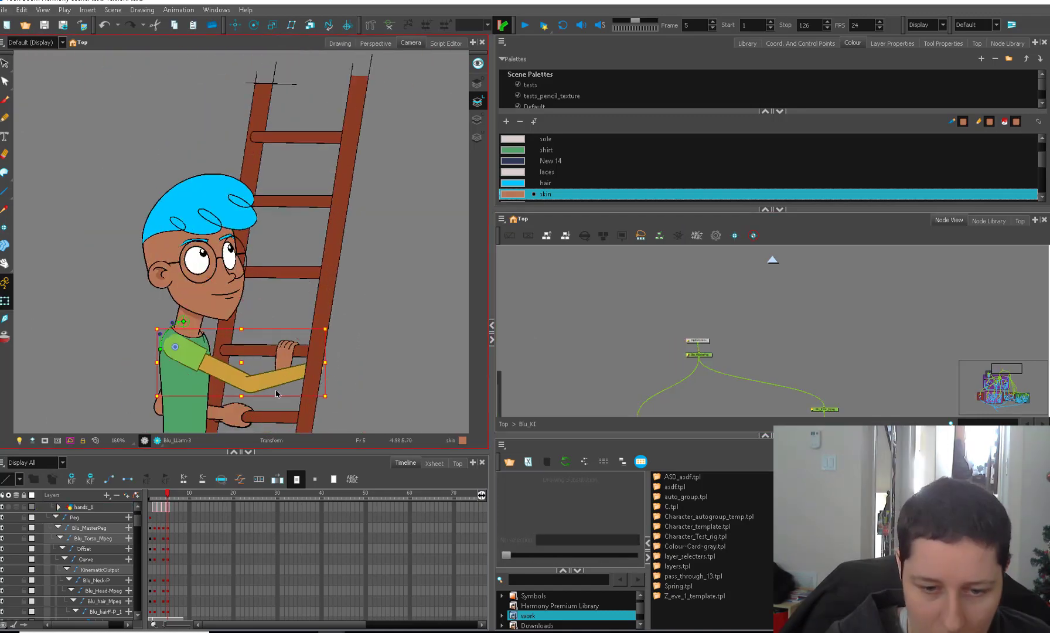
pyautogui.click(258, 375)
pyautogui.press('2')
pyautogui.press('2')
# Examine the shoulder and arm overlap up close on frame 3
pyautogui.press('1')
pyautogui.press('1')
pyautogui.press('1')
pyautogui.press('1')
pyautogui.press('1')
pyautogui.press('1')
pyautogui.press(',')
pyautogui.press(',')
pyautogui.press('2')
pyautogui.press('2')
pyautogui.press('2')
pyautogui.click(190, 258)
pyautogui.press('2')
pyautogui.press('2')
pyautogui.press('2')
pyautogui.press('2')
pyautogui.click(167, 349)
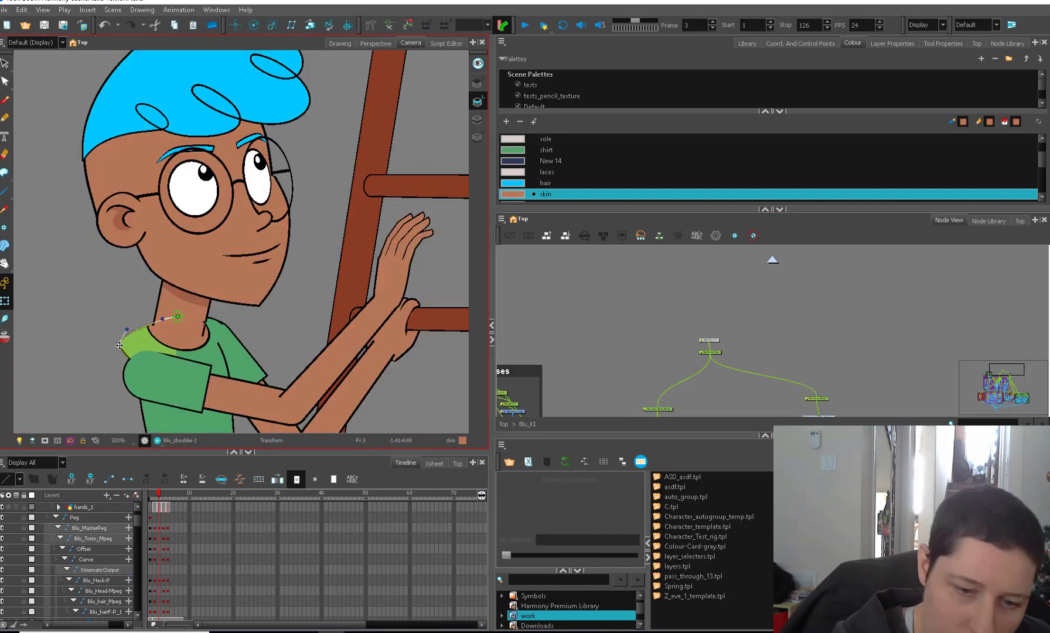
pyautogui.click(216, 341)
pyautogui.press('Escape')
# Examine the right lower leg's pose on frame 4 and return to frame 5
pyautogui.press('1')
pyautogui.press('1')
pyautogui.press('1')
pyautogui.press('1')
pyautogui.press('1')
pyautogui.press('1')
pyautogui.press('.')
pyautogui.press('2')
pyautogui.press('2')
pyautogui.press('2')
pyautogui.press('2')
pyautogui.click(283, 340)
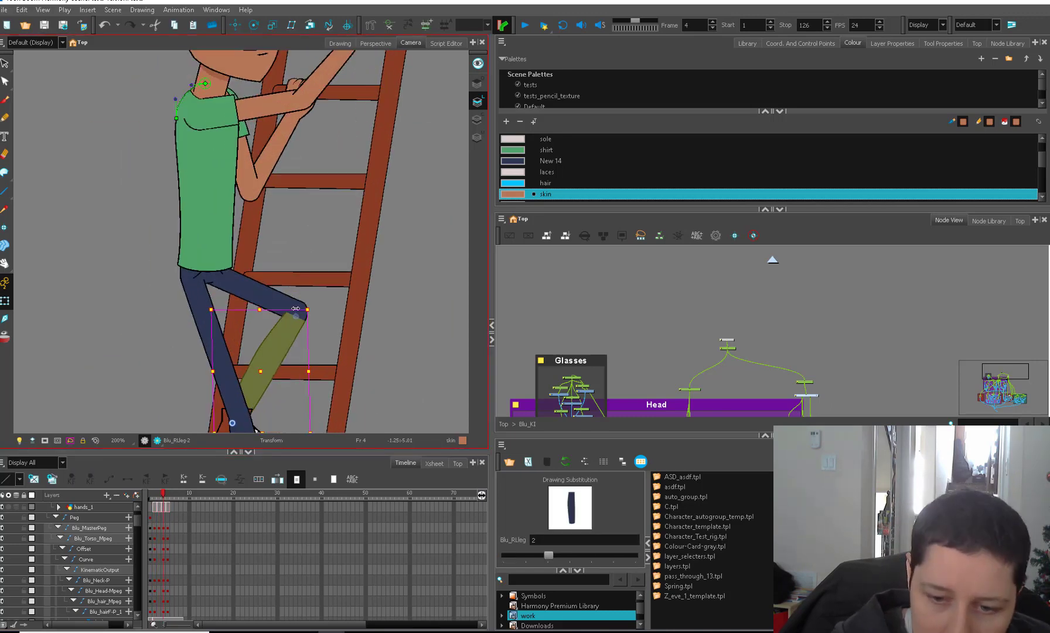
pyautogui.press('2')
pyautogui.press('2')
pyautogui.press('Escape')
pyautogui.press('1')
pyautogui.press('1')
pyautogui.press('1')
pyautogui.press('1')
pyautogui.press('1')
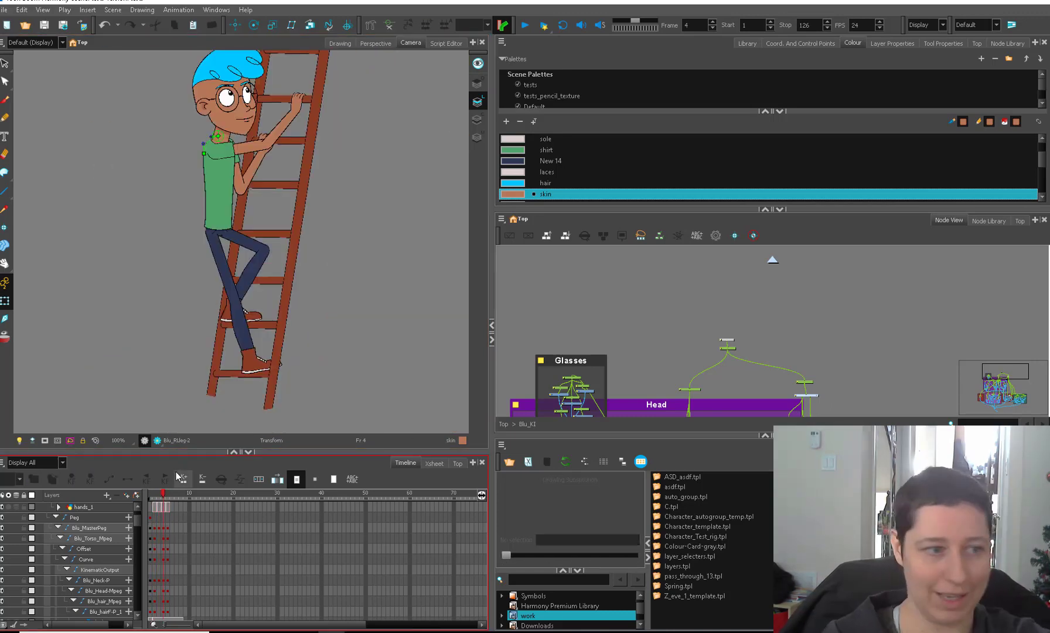
pyautogui.click(167, 499)
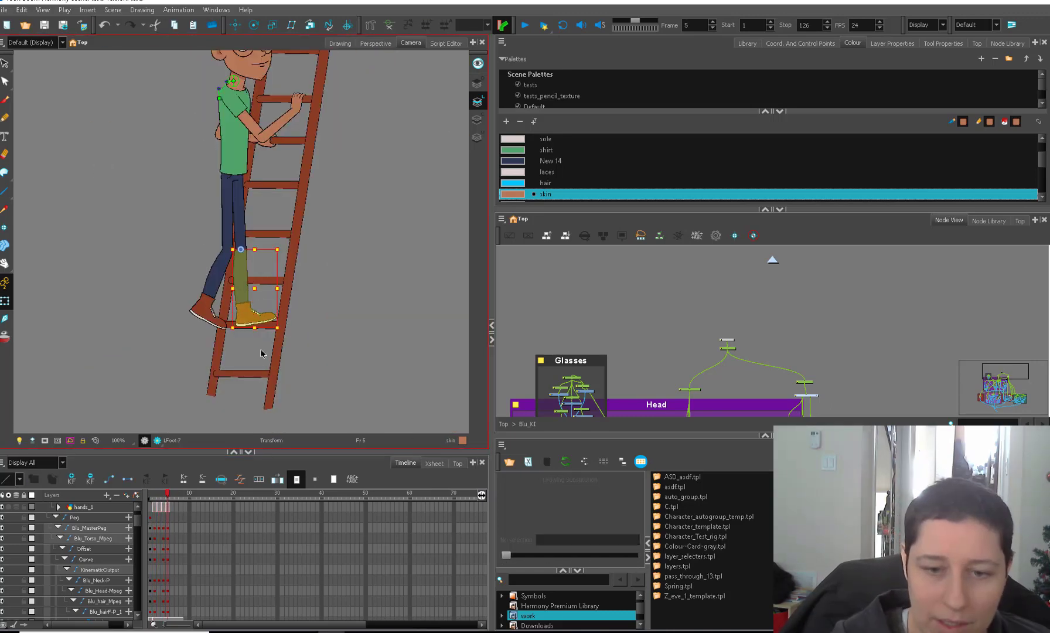
# Rotate the left leg on frame 5 so its foot sits on the rung, and check the motion through frames 2 to 5
pyautogui.press('2')
pyautogui.press('2')
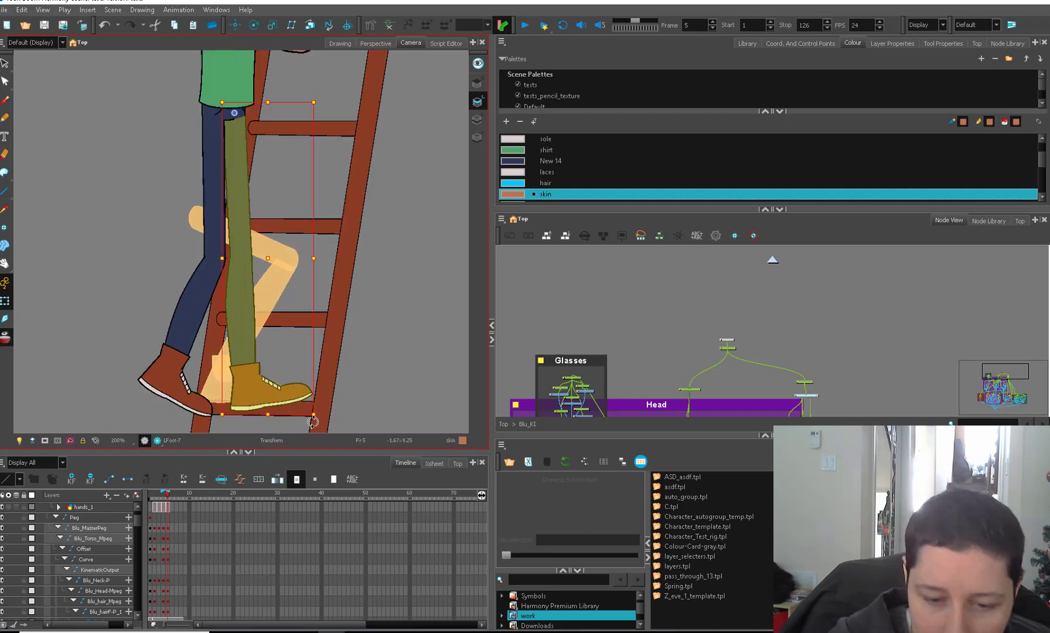
pyautogui.moveTo(312, 422); pyautogui.dragTo(286, 426)
pyautogui.click(246, 389)
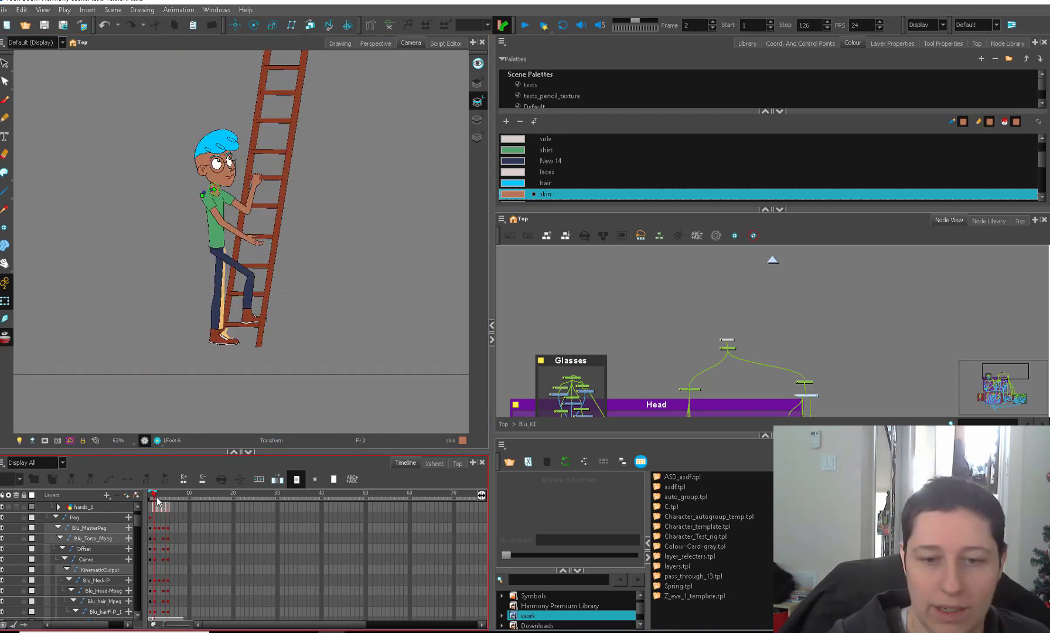
pyautogui.click(167, 499)
pyautogui.click(155, 502)
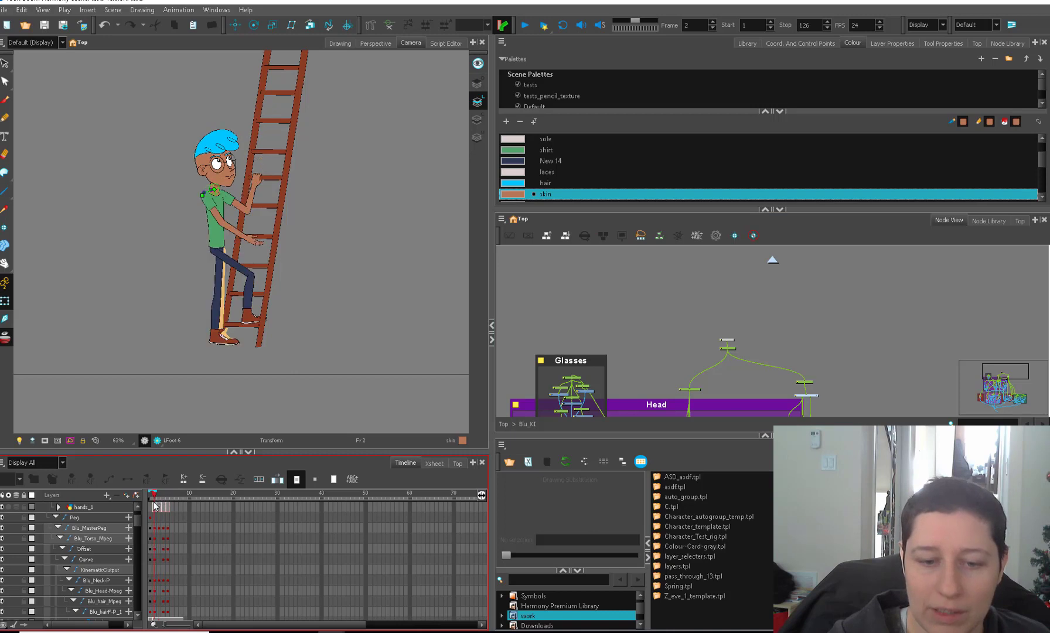
pyautogui.moveTo(157, 503); pyautogui.dragTo(168, 506)
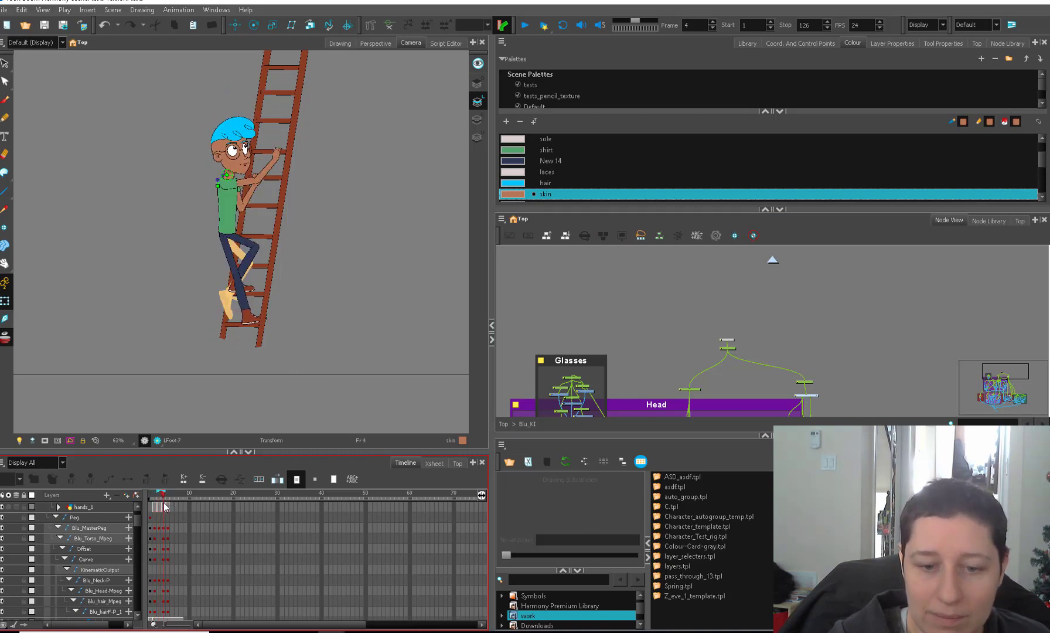
pyautogui.click(223, 287)
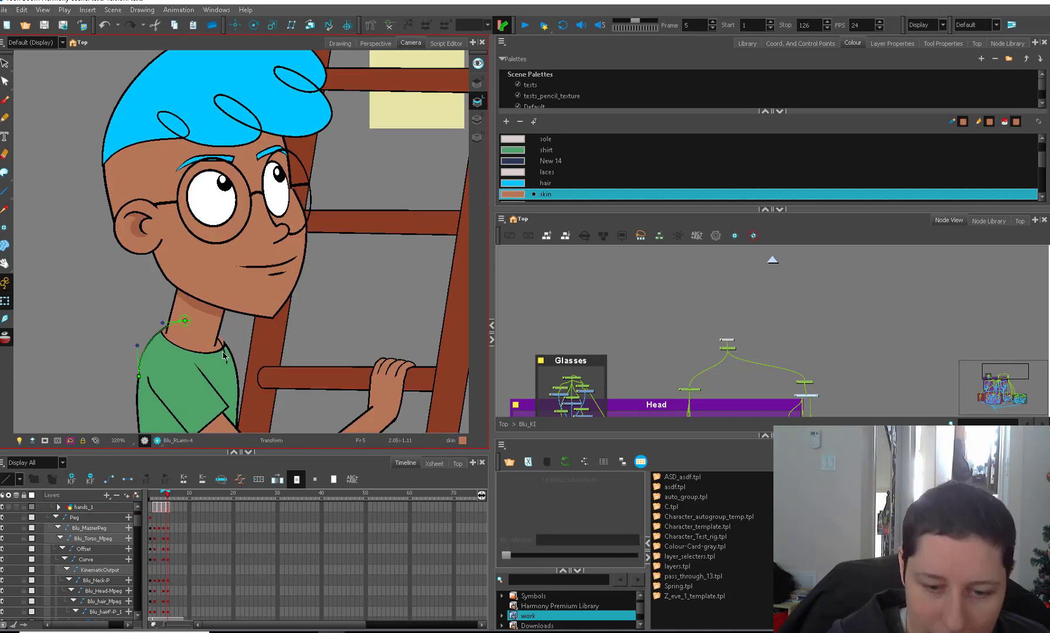
# Give the right arm its open hand on frame 5 and rotate the arm toward the ladder
pyautogui.scroll(-4, 250, 253)
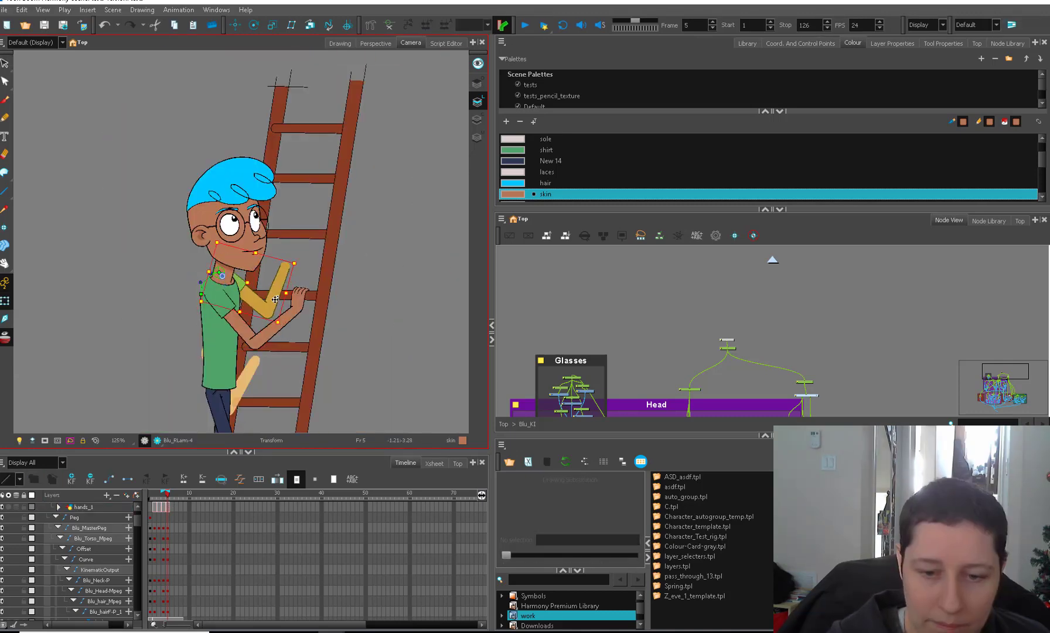
pyautogui.scroll(4, 249, 253)
pyautogui.scroll(-4, 249, 253)
pyautogui.click(271, 281)
pyautogui.press('o')
pyautogui.scroll(4, 796, 362)
pyautogui.click(671, 285)
pyautogui.moveTo(296, 233); pyautogui.dragTo(284, 231)
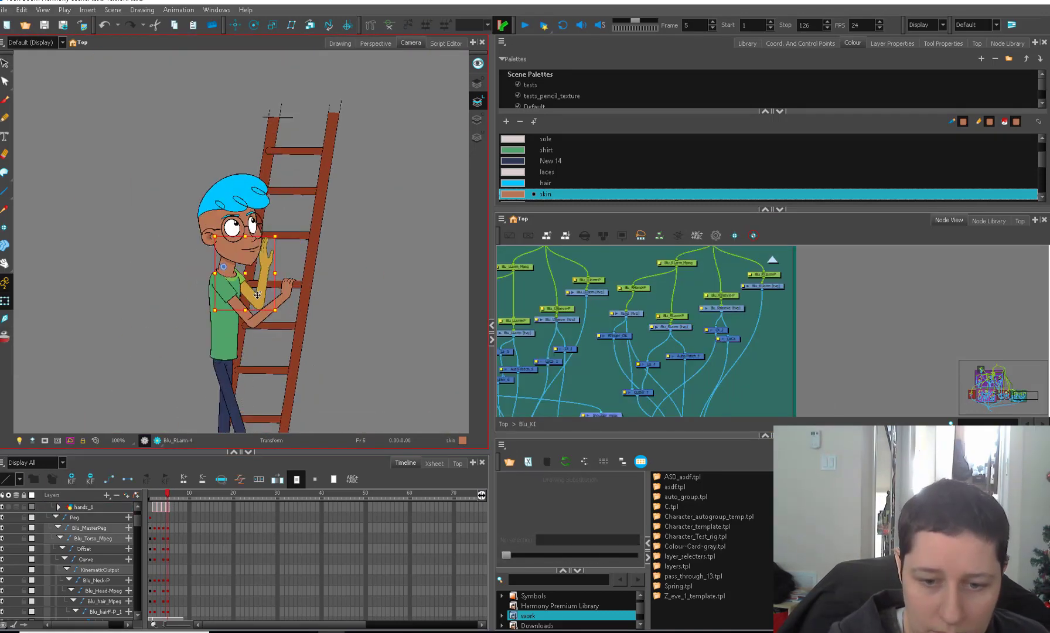
# Carry the gripping hand's drawing over to frame 6 and enlarge the camera view
pyautogui.scroll(-4, 258, 252)
pyautogui.scroll(3, 258, 252)
pyautogui.scroll(3, 258, 252)
pyautogui.click(287, 345)
pyautogui.scroll(-3, 258, 252)
pyautogui.click(296, 231)
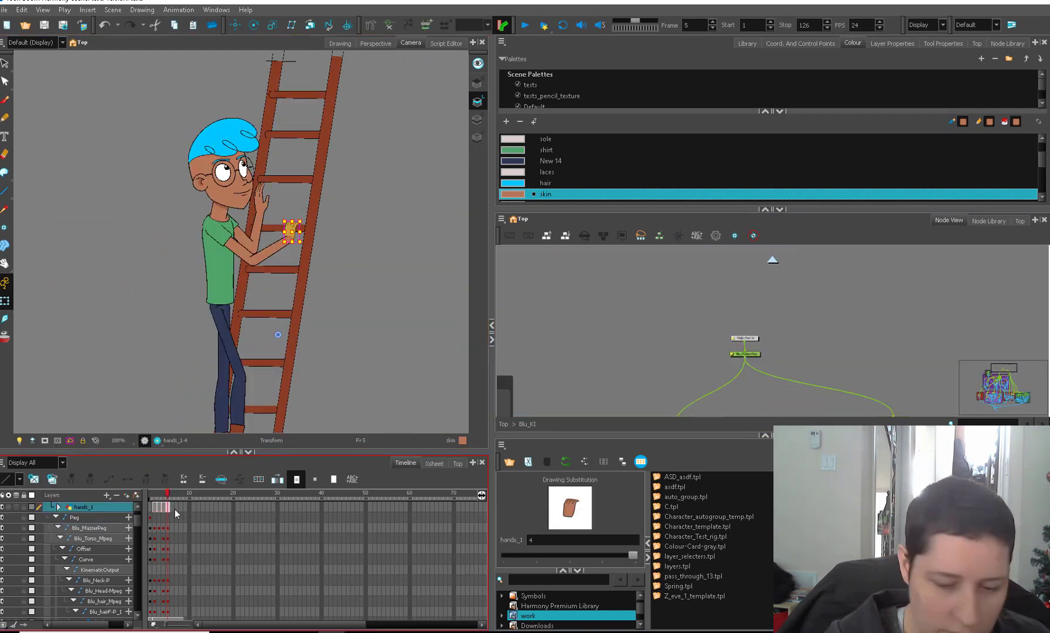
pyautogui.moveTo(316, 450); pyautogui.dragTo(316, 519)
pyautogui.scroll(3, 246, 351)
pyautogui.click(223, 421)
pyautogui.scroll(-1, 257, 293)
pyautogui.click(375, 293)
pyautogui.click(170, 560)
pyautogui.click(267, 154)
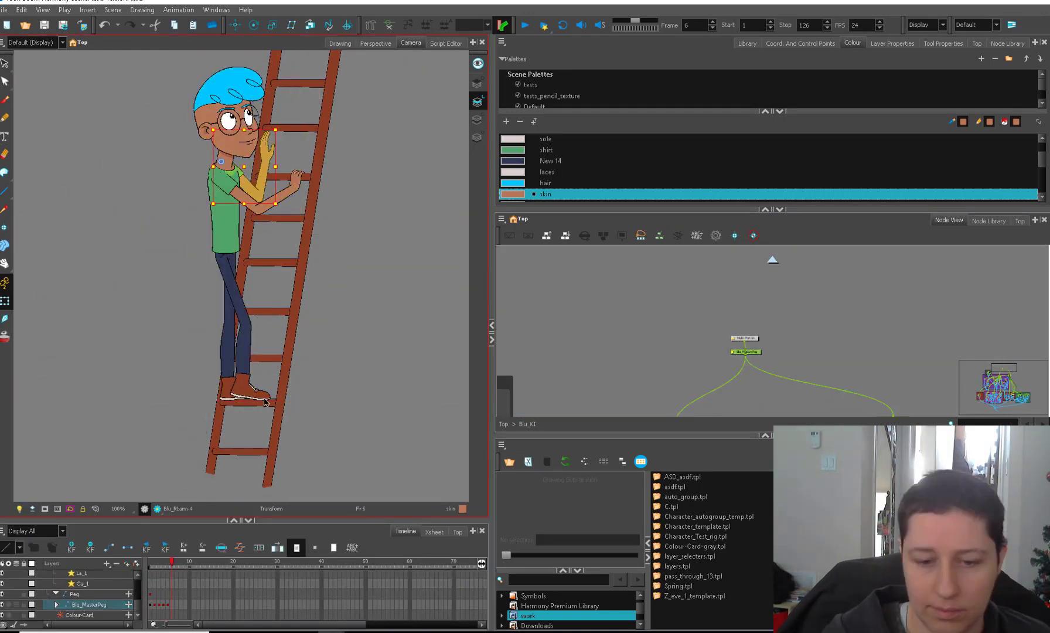
# Lean the character slightly back from the ladder while both feet stay on the rung
pyautogui.click(89, 604)
pyautogui.moveTo(246, 263); pyautogui.dragTo(235, 258)
pyautogui.click(254, 202)
# Copy the character's full pose from frame 2 and paste it onto frame 6 of Blu_MasterPeg
pyautogui.click(166, 563)
pyautogui.moveTo(167, 562); pyautogui.dragTo(152, 558)
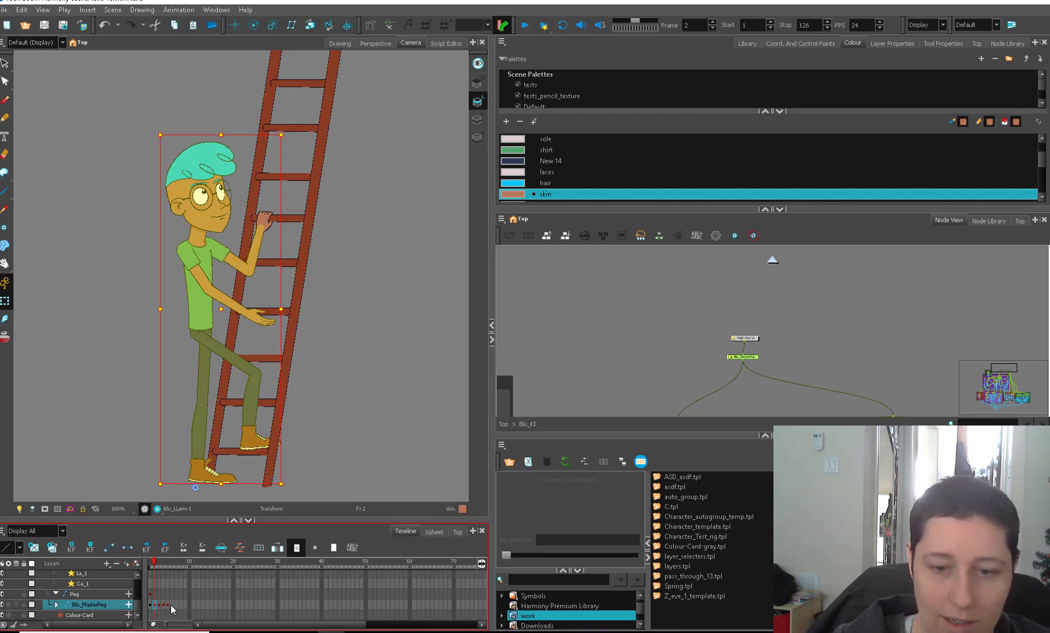
pyautogui.click(199, 262)
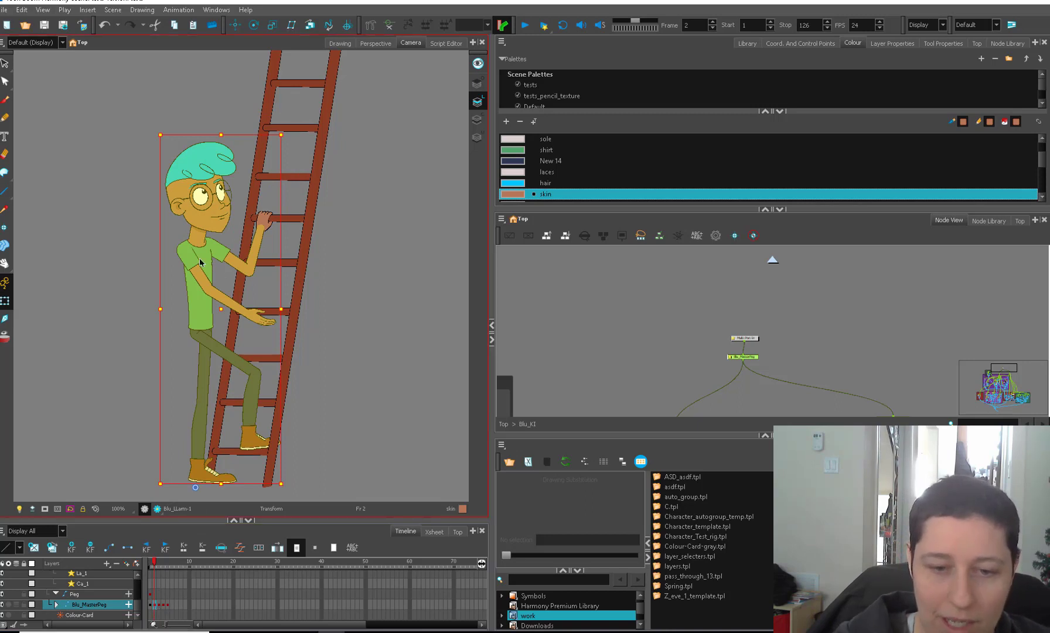
pyautogui.click(171, 604)
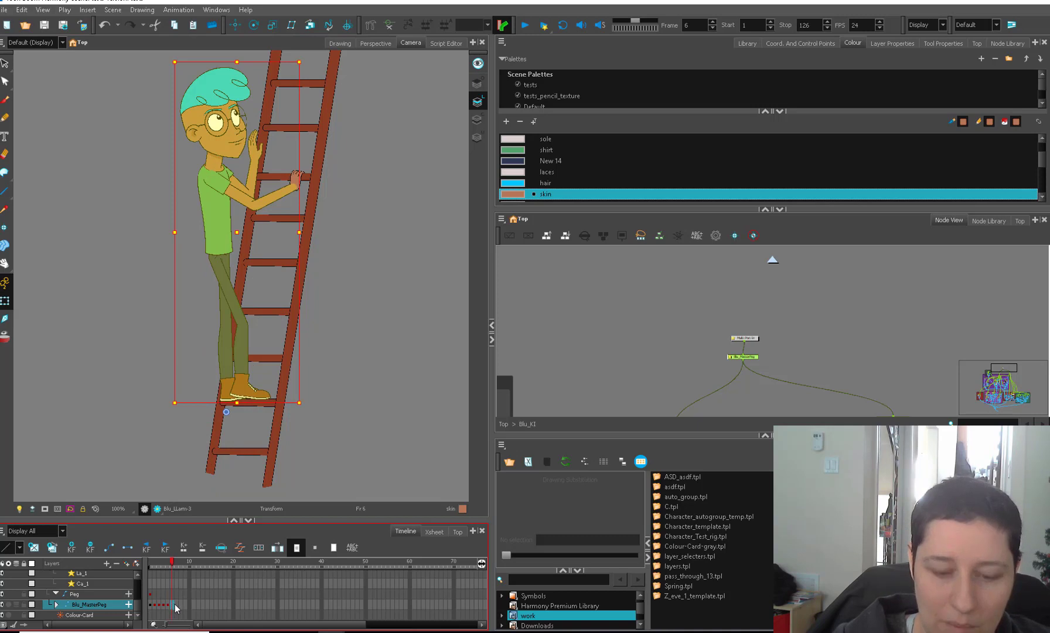
pyautogui.hotkey('ctrl', 'v')
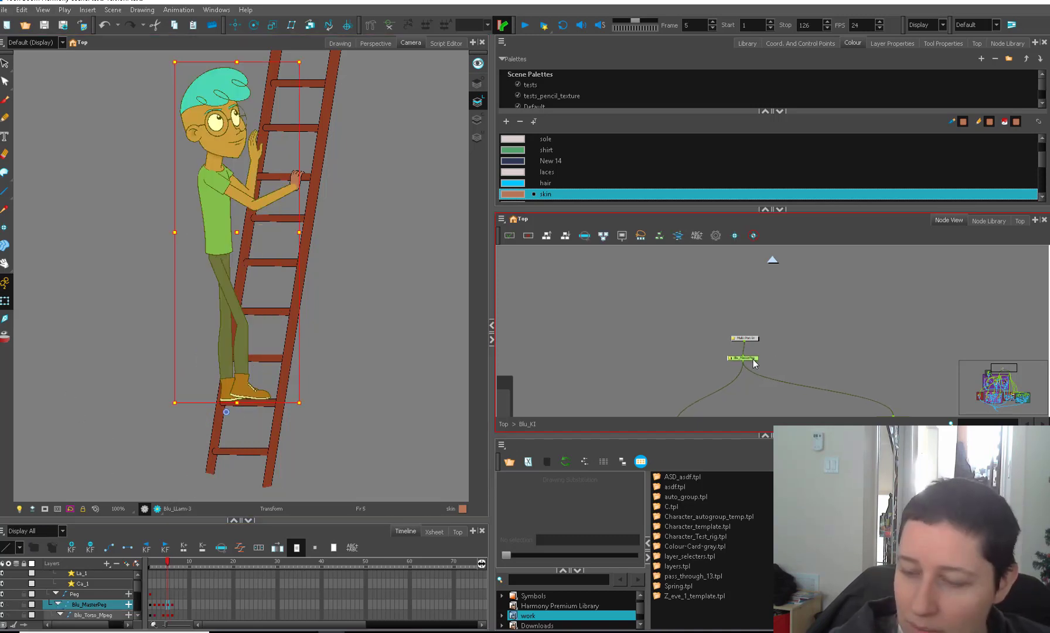
# Replace Blu_MasterPeg's pasted key on frame 6 with its frame 5 key so the copied pose stands on the higher rung
pyautogui.click(169, 612)
pyautogui.click(172, 605)
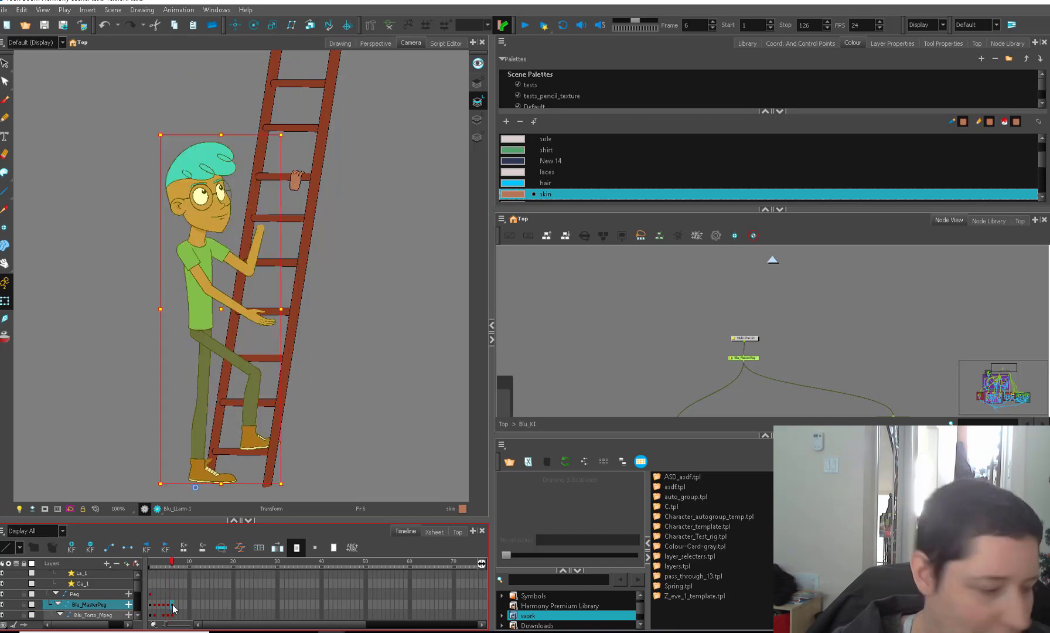
pyautogui.press('Delete')
pyautogui.click(168, 605)
pyautogui.click(172, 610)
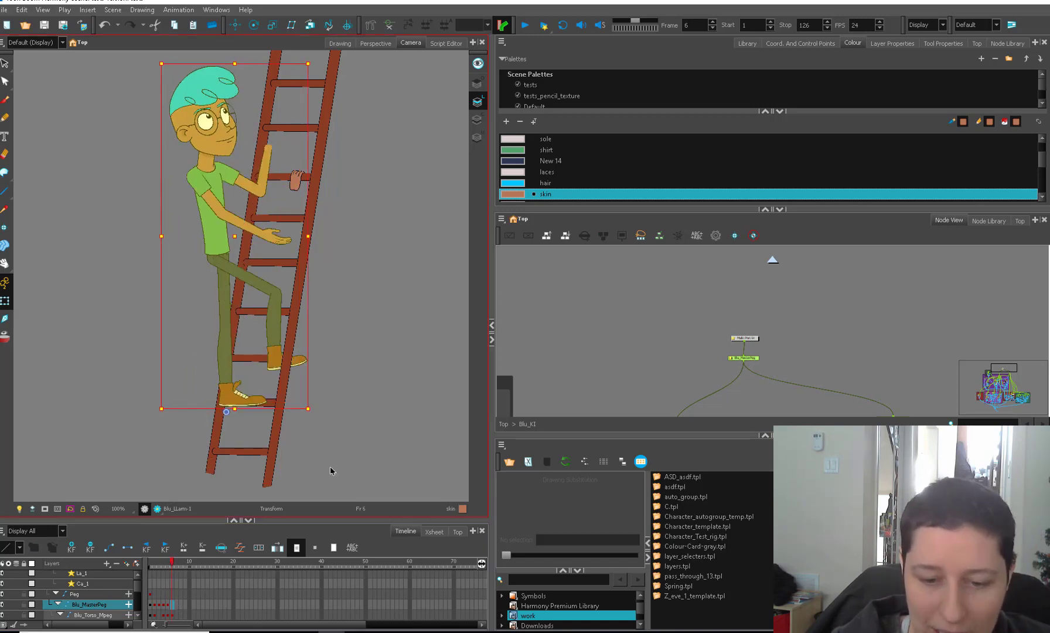
# Turn on onion skinning and nudge the whole character on frame 6 so the standing foot lines up with the rung
pyautogui.click(5, 337)
pyautogui.press('2')
pyautogui.press('Up')
pyautogui.press('Up')
pyautogui.press('Up')
pyautogui.press('Up')
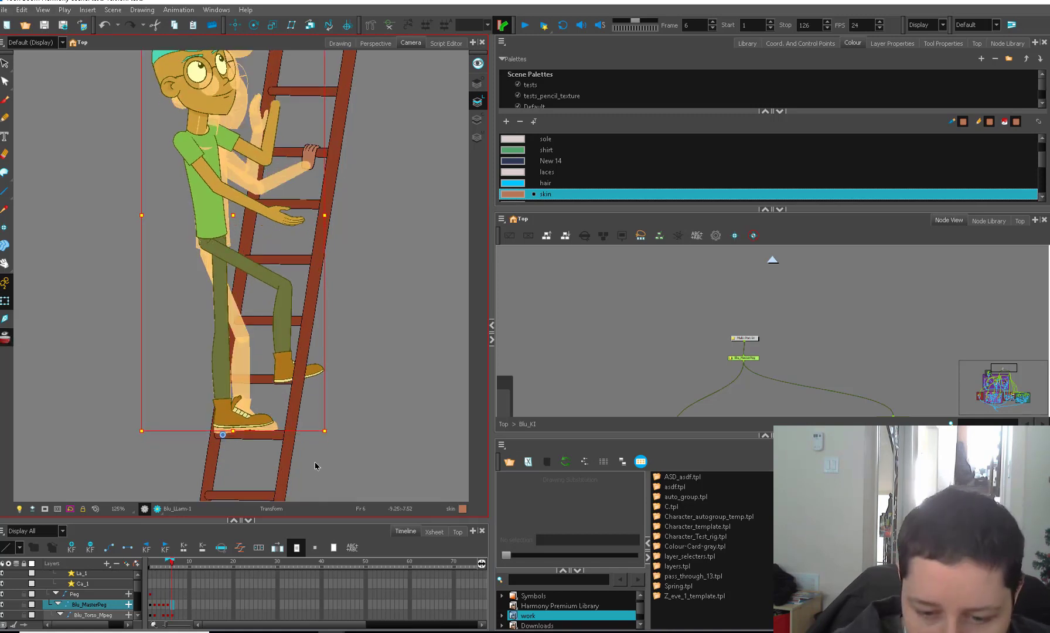
pyautogui.press('Down')
pyautogui.press('Down')
pyautogui.press('Right')
pyautogui.press('Left')
# Rotate the raised left leg from the hip on frame 6 so its foot comes down onto the rung
pyautogui.click(293, 375)
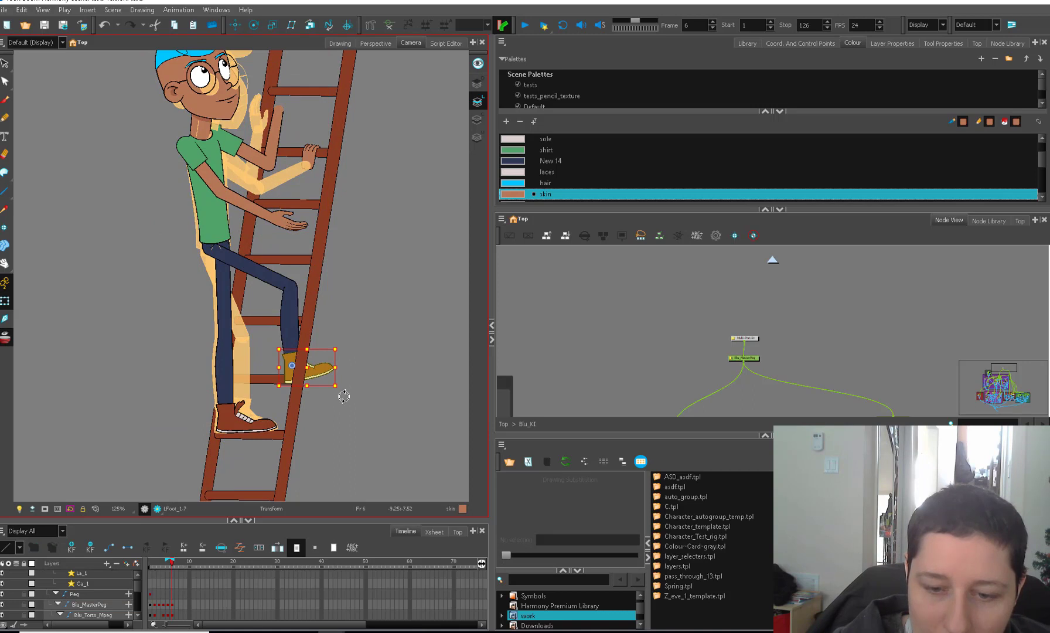
pyautogui.press('b')
pyautogui.moveTo(341, 394); pyautogui.dragTo(320, 395)
pyautogui.press('b')
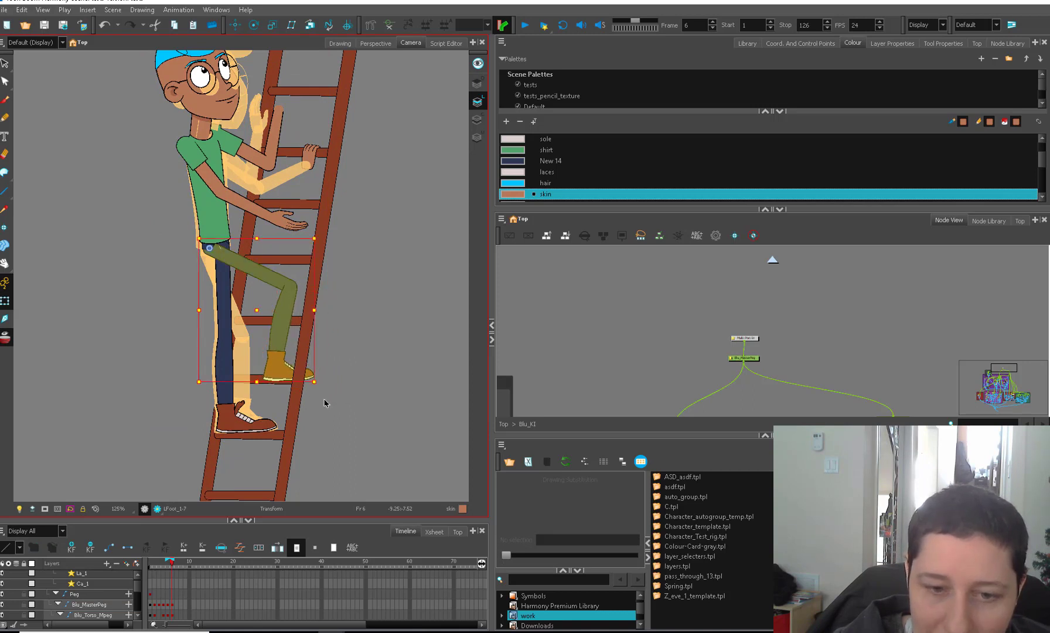
pyautogui.scroll(3, 271, 278)
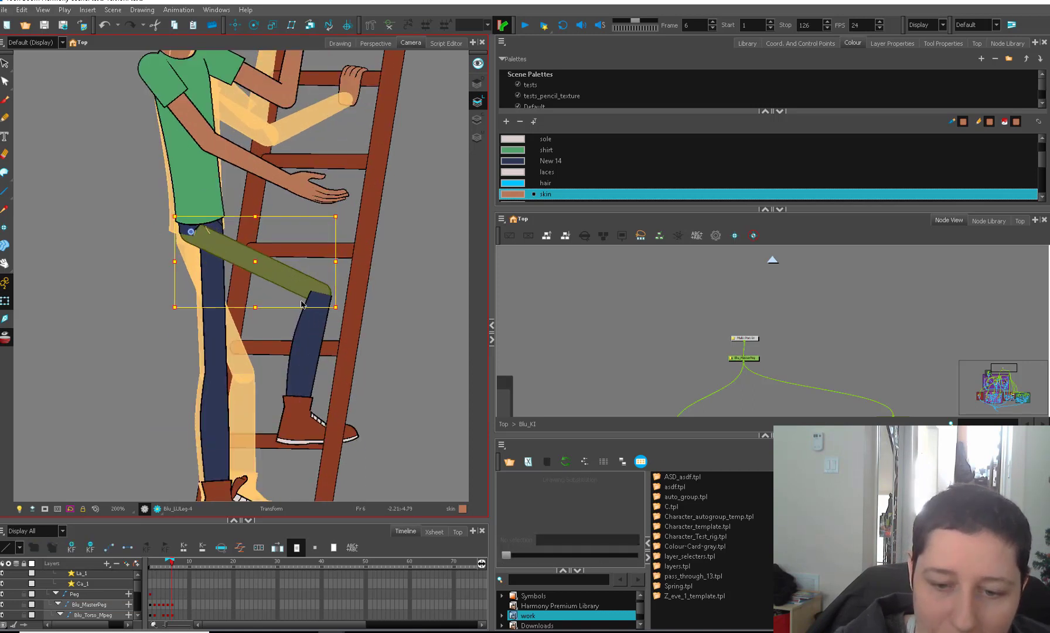
pyautogui.moveTo(304, 303); pyautogui.dragTo(306, 303)
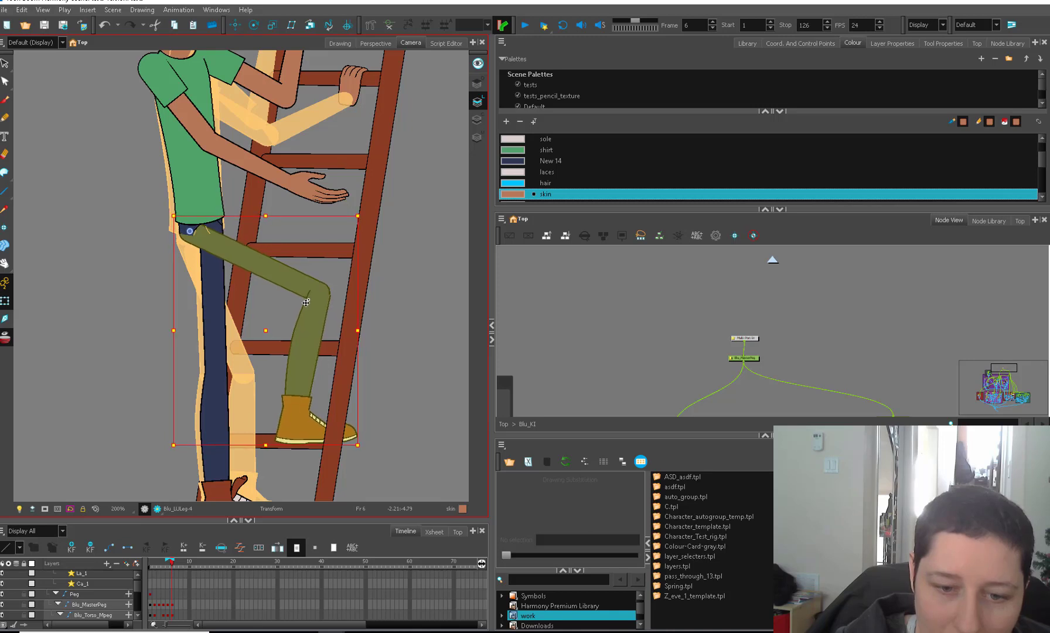
# Rotate the left lower leg on frame 6 and level its foot flat on the rung
pyautogui.click(312, 426)
pyautogui.press('b')
pyautogui.press('b')
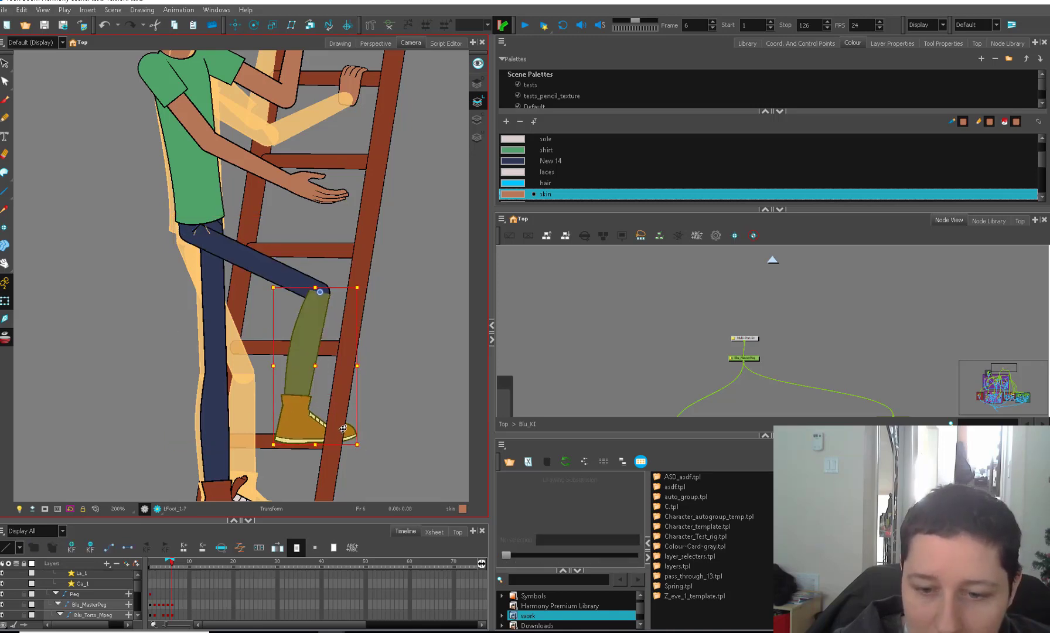
pyautogui.hotkey('shift', 'b')
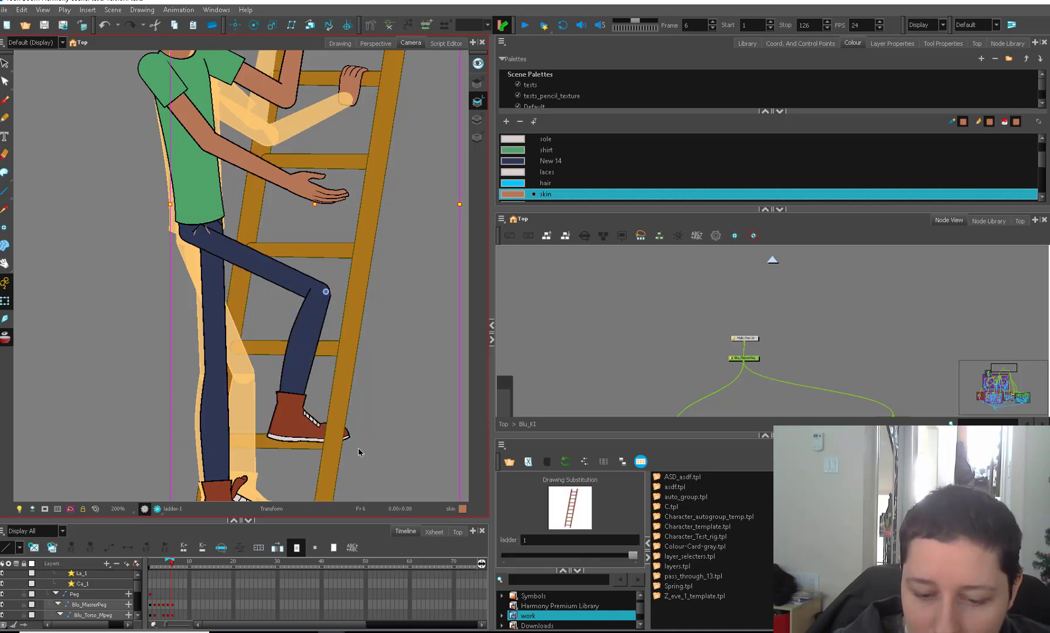
pyautogui.moveTo(355, 446); pyautogui.dragTo(361, 443)
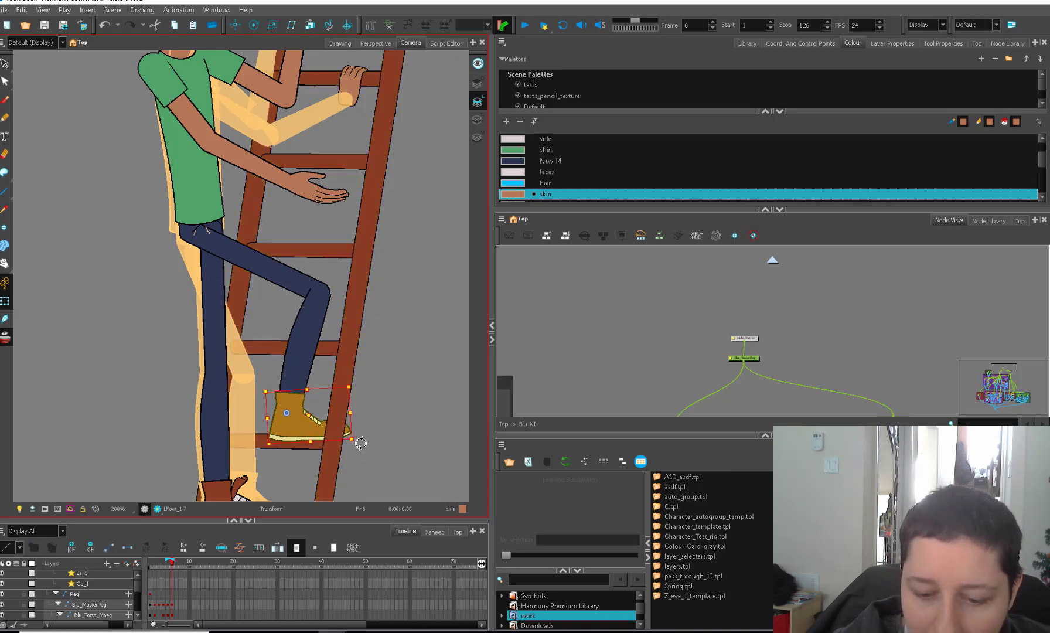
pyautogui.press('b')
pyautogui.press('2')
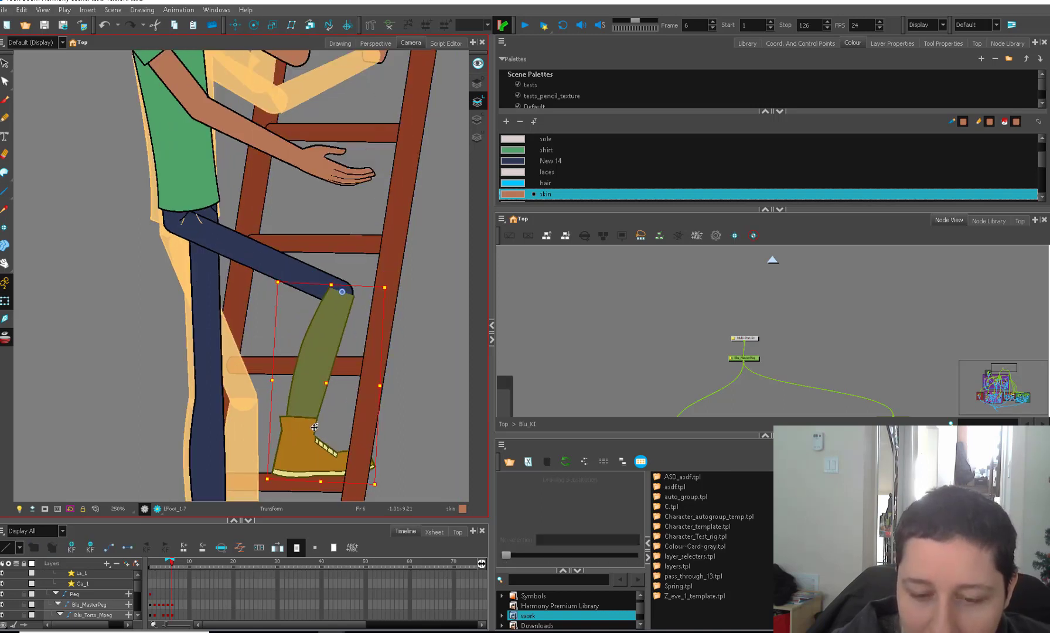
pyautogui.moveTo(308, 437); pyautogui.dragTo(305, 439)
# Bring the whole character into view on frame 6 and turn off onion skinning
pyautogui.click(401, 387)
pyautogui.press('1')
pyautogui.press('1')
pyautogui.press('1')
pyautogui.press('1')
pyautogui.press('1')
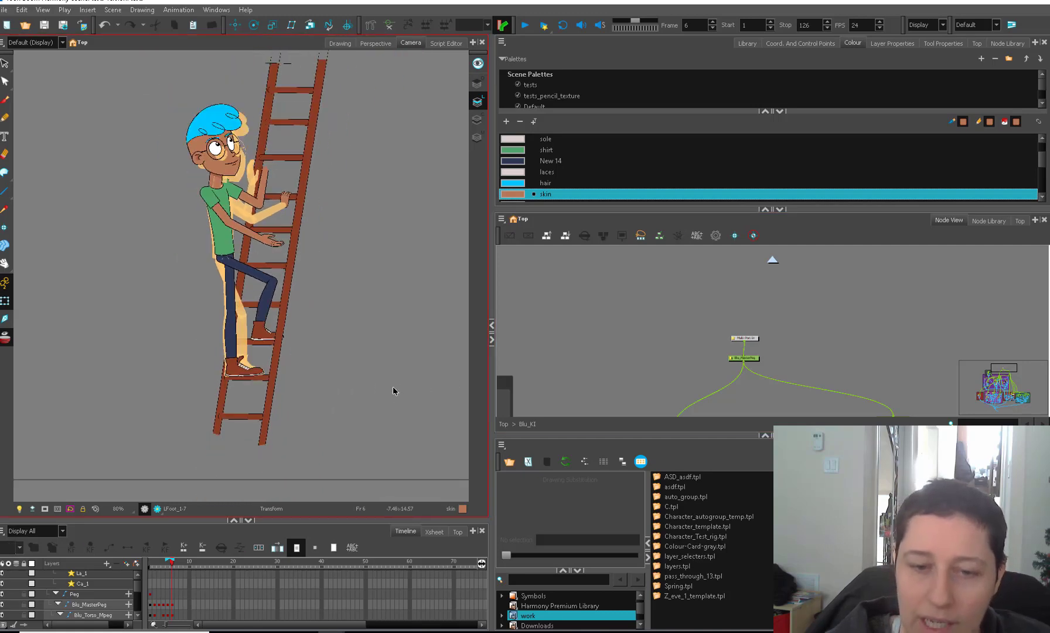
pyautogui.click(6, 338)
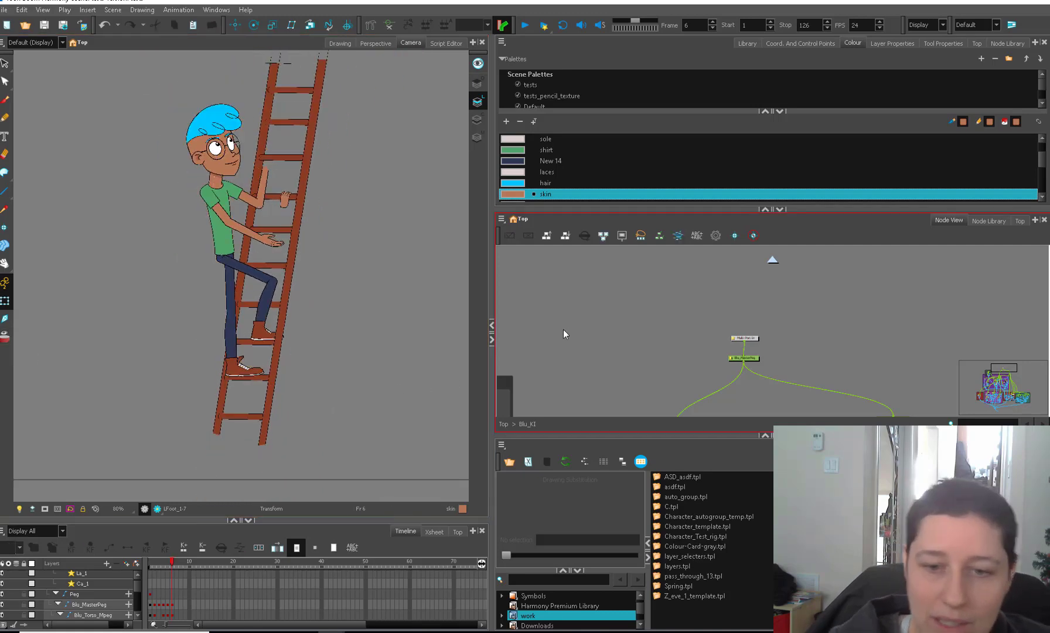
# Slant the gripping hand drawing on frame 6 and rotate the left forearm so its wrist meets the hand
pyautogui.click(282, 202)
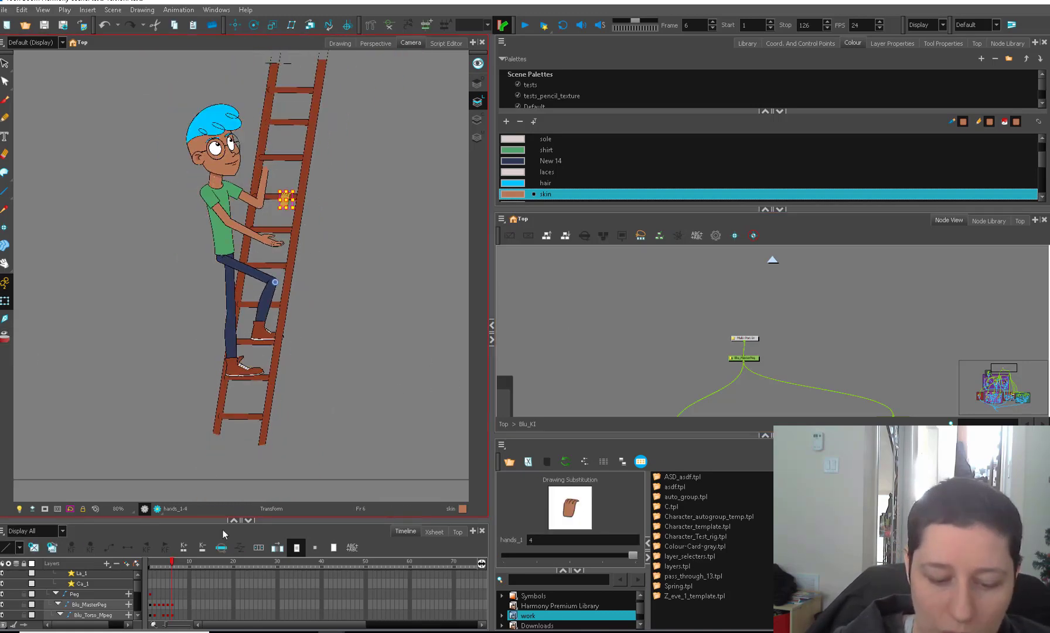
pyautogui.moveTo(169, 563)
pyautogui.mouseDown()
pyautogui.moveTo(149, 556)
pyautogui.moveTo(171, 554)
pyautogui.mouseUp()
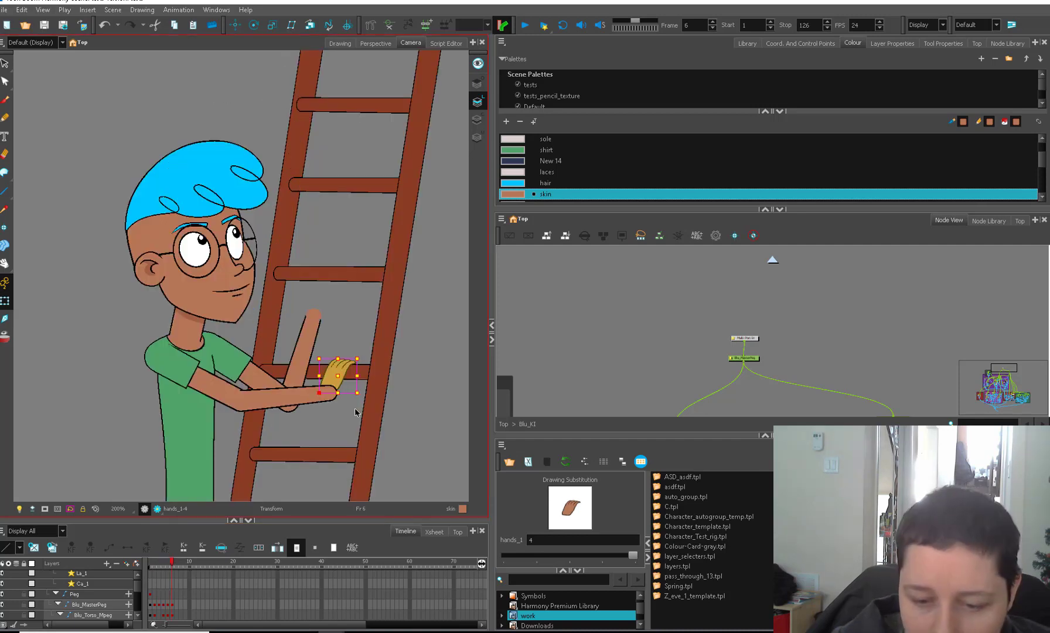
pyautogui.click(328, 404)
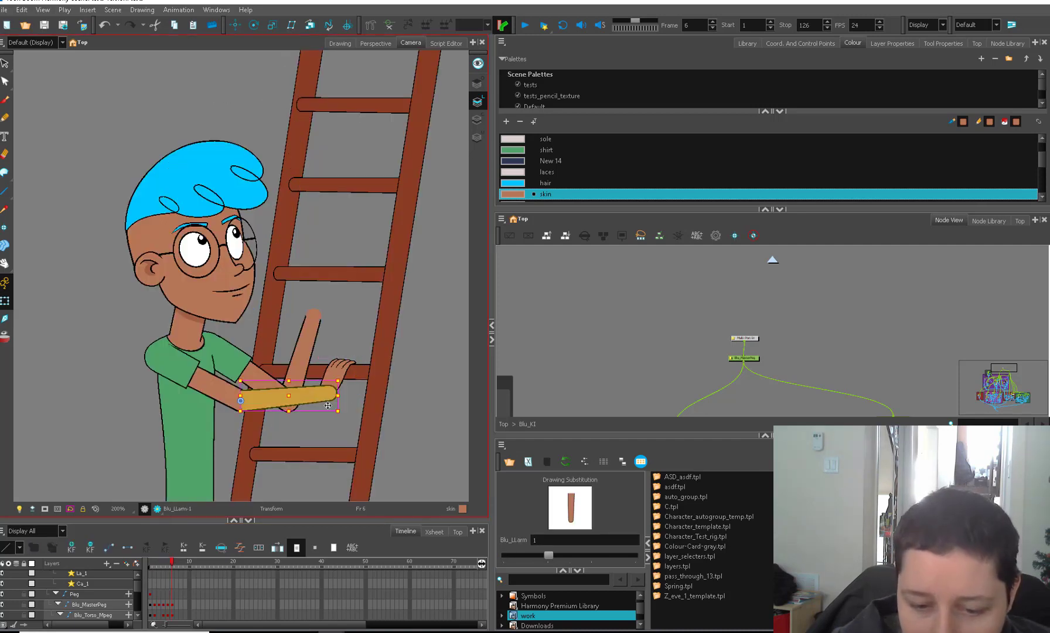
pyautogui.moveTo(345, 416); pyautogui.dragTo(347, 404)
pyautogui.click(342, 323)
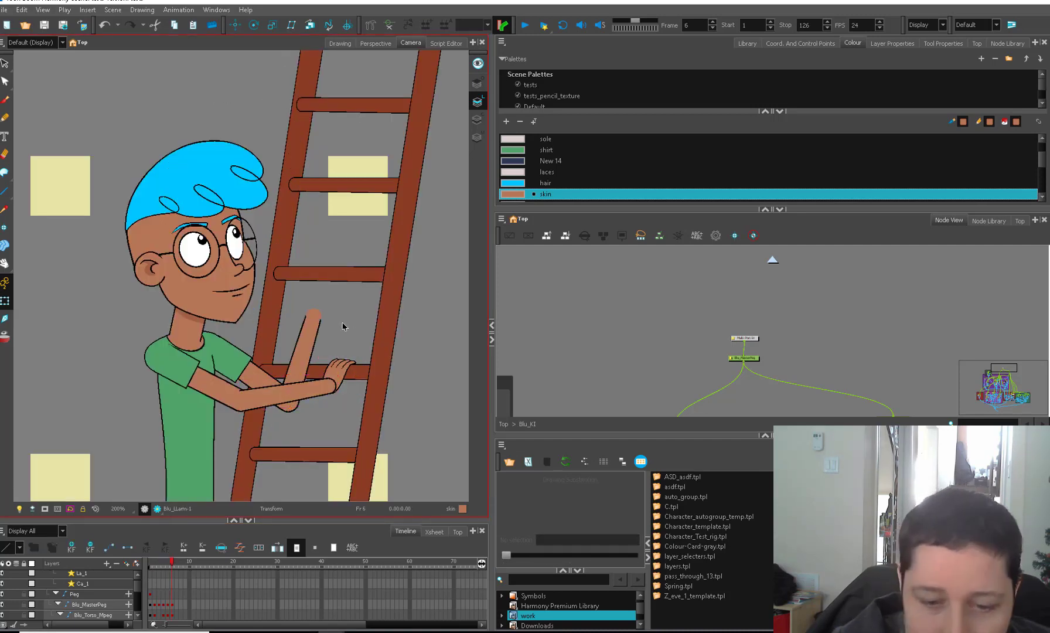
# Rotate the right arm upward on frame 6 so its wrist reaches the next higher rung
pyautogui.click(304, 332)
pyautogui.press('1')
pyautogui.press('b')
pyautogui.press('b')
pyautogui.press('b')
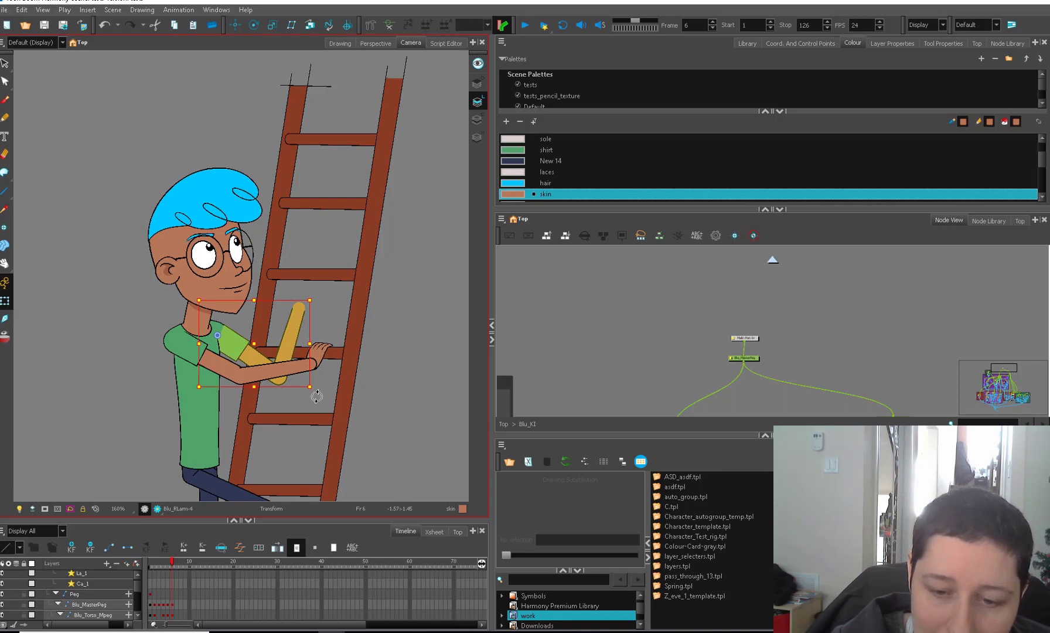
pyautogui.moveTo(317, 396); pyautogui.dragTo(317, 346)
# Copy the gripping hand drawing from frame 3 into frame 6 and place it over the right wrist on the upper rung
pyautogui.moveTo(171, 564); pyautogui.dragTo(164, 564)
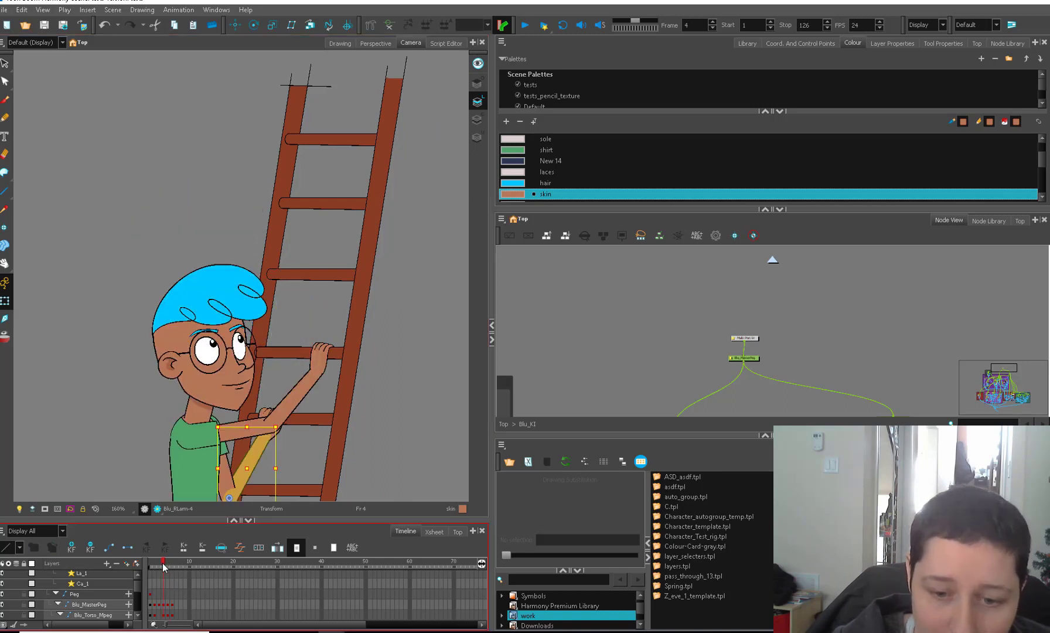
pyautogui.click(264, 416)
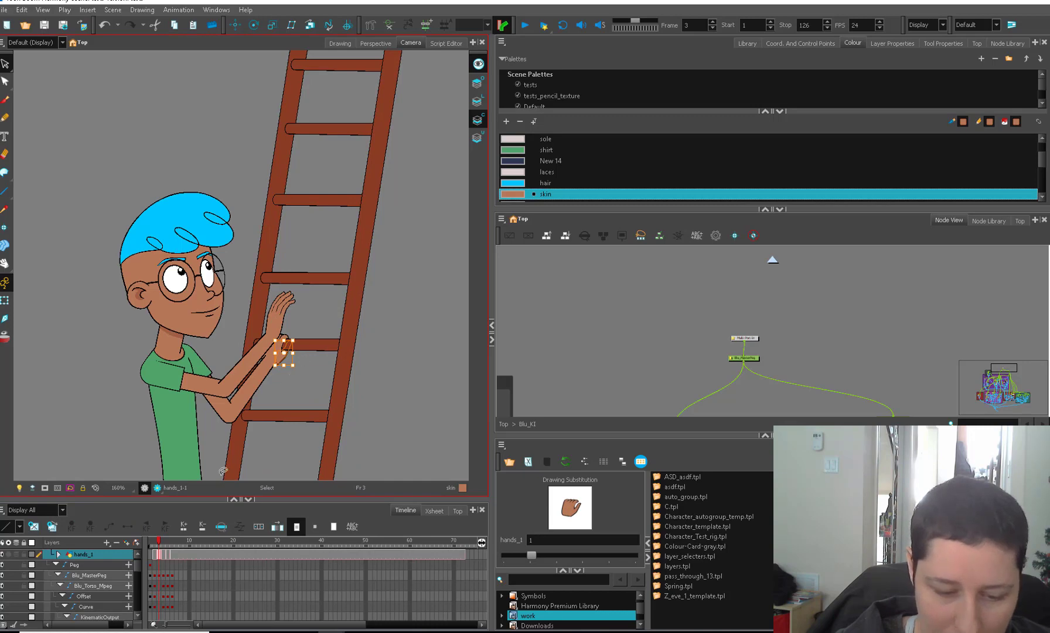
pyautogui.press('.')
pyautogui.press('.')
pyautogui.press('.')
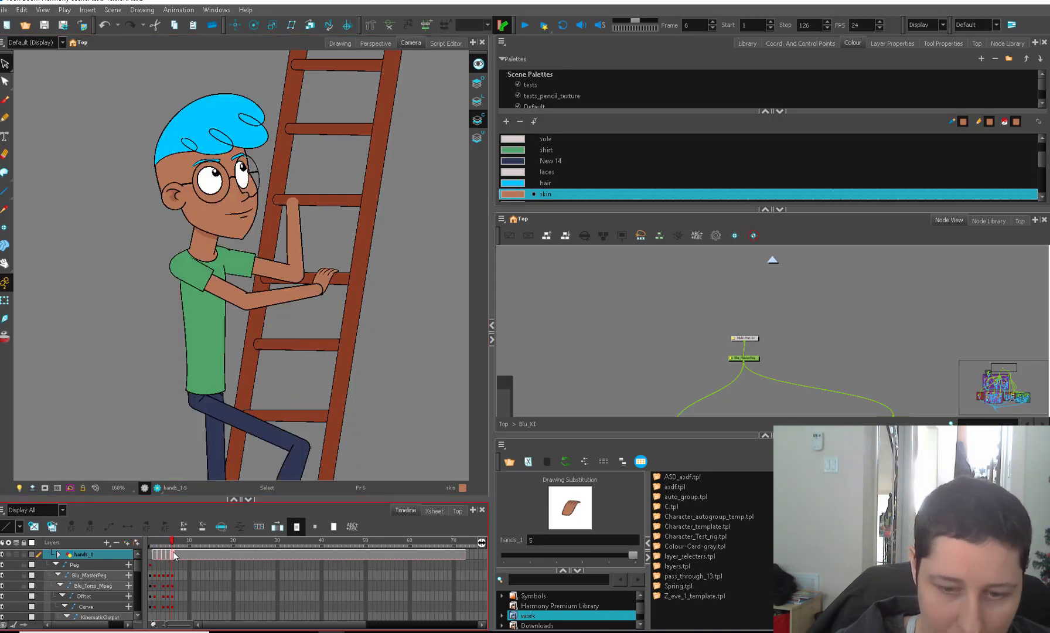
pyautogui.moveTo(280, 359); pyautogui.dragTo(300, 210)
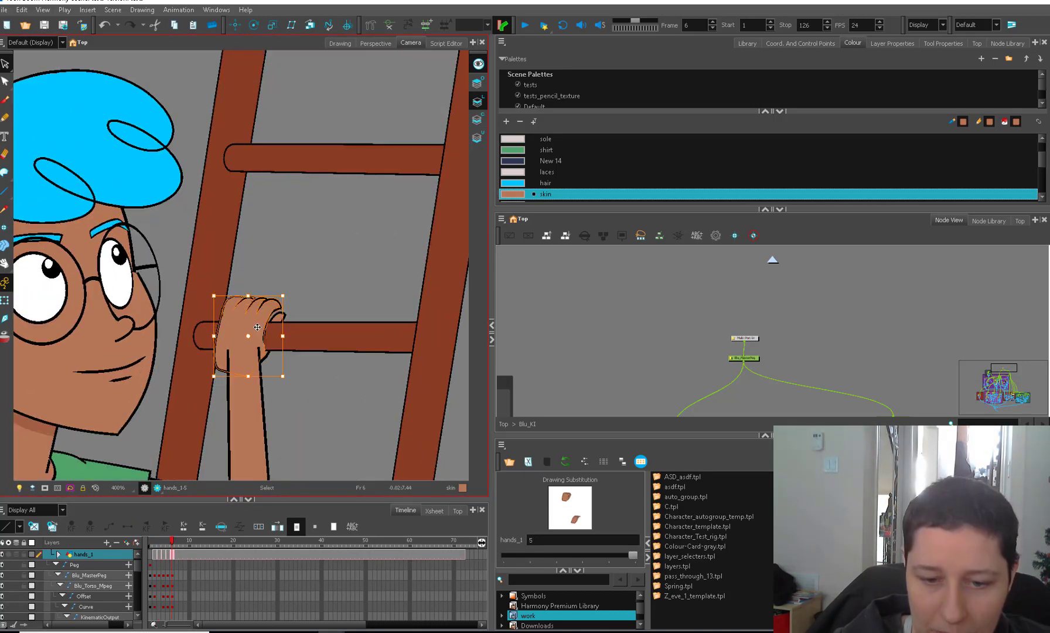
# Lower the gripping hand drawing on frame 6 so its fingers wrap over the upper rung at the right wrist
pyautogui.moveTo(258, 328); pyautogui.dragTo(257, 340)
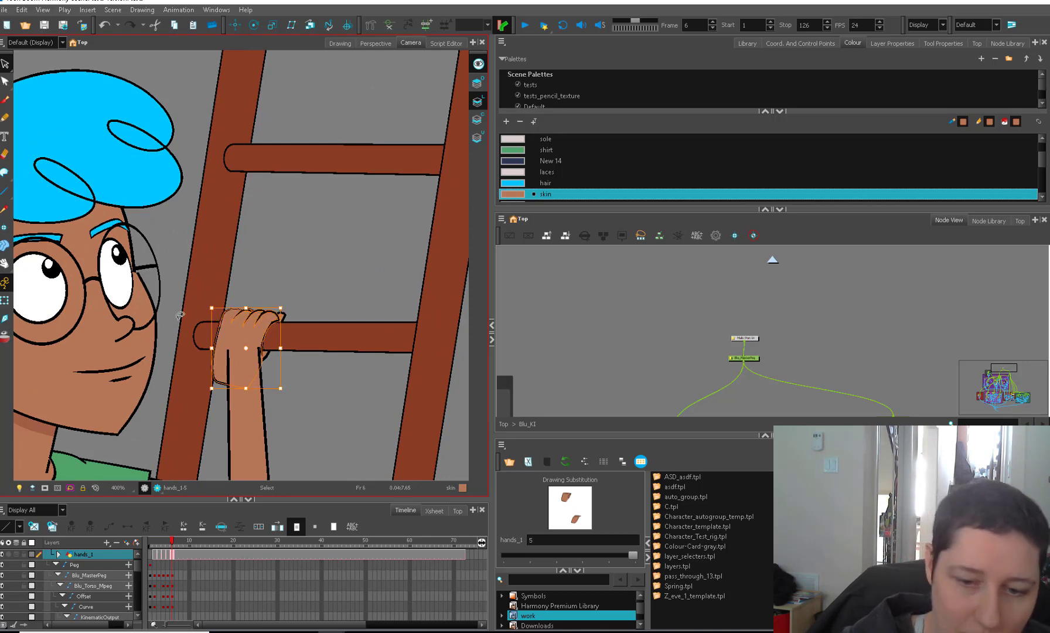
pyautogui.click(480, 122)
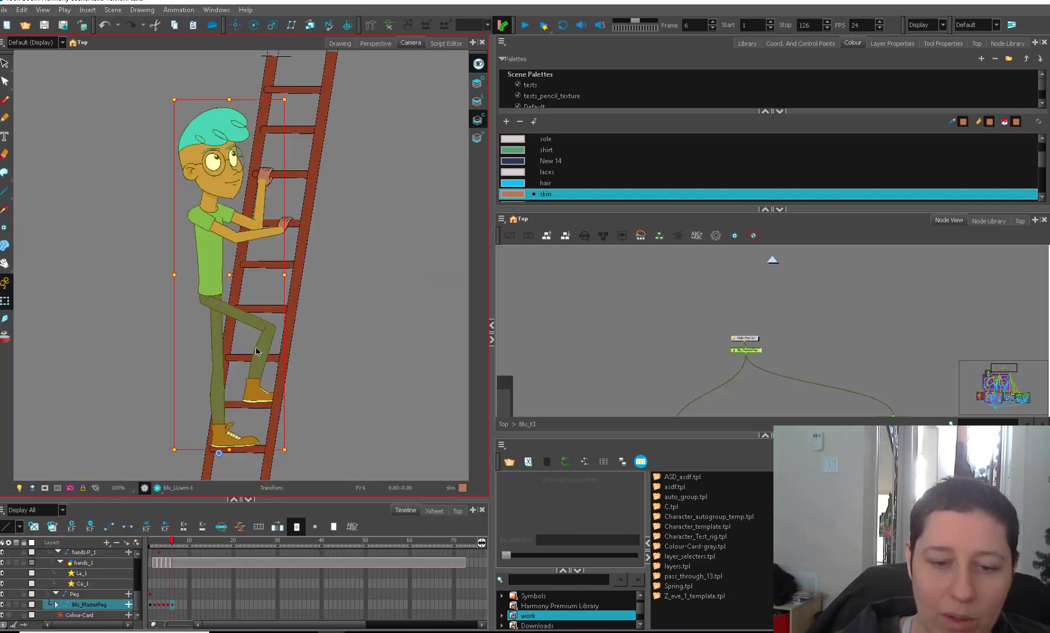
pyautogui.scroll(3, 255, 346)
pyautogui.click(189, 323)
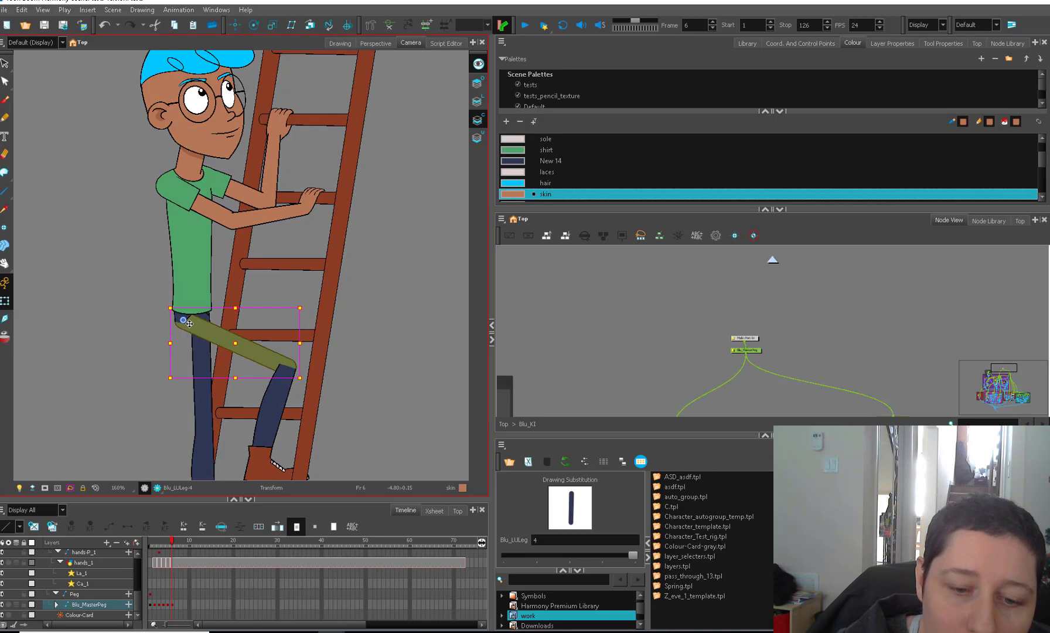
pyautogui.scroll(1, 151, 378)
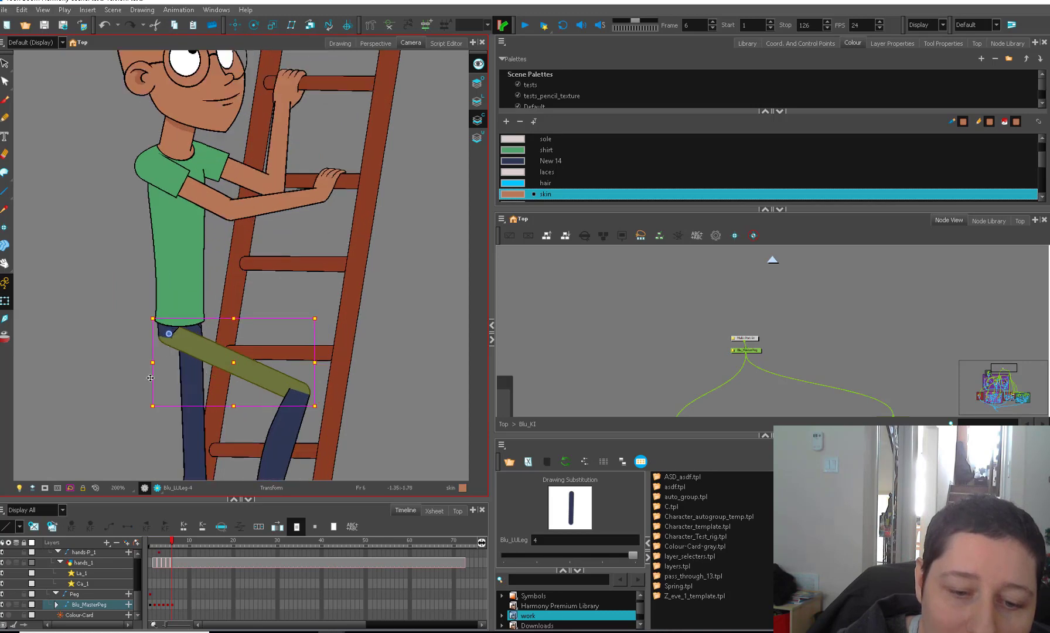
pyautogui.press('1')
pyautogui.press('1')
pyautogui.press('1')
pyautogui.click(360, 391)
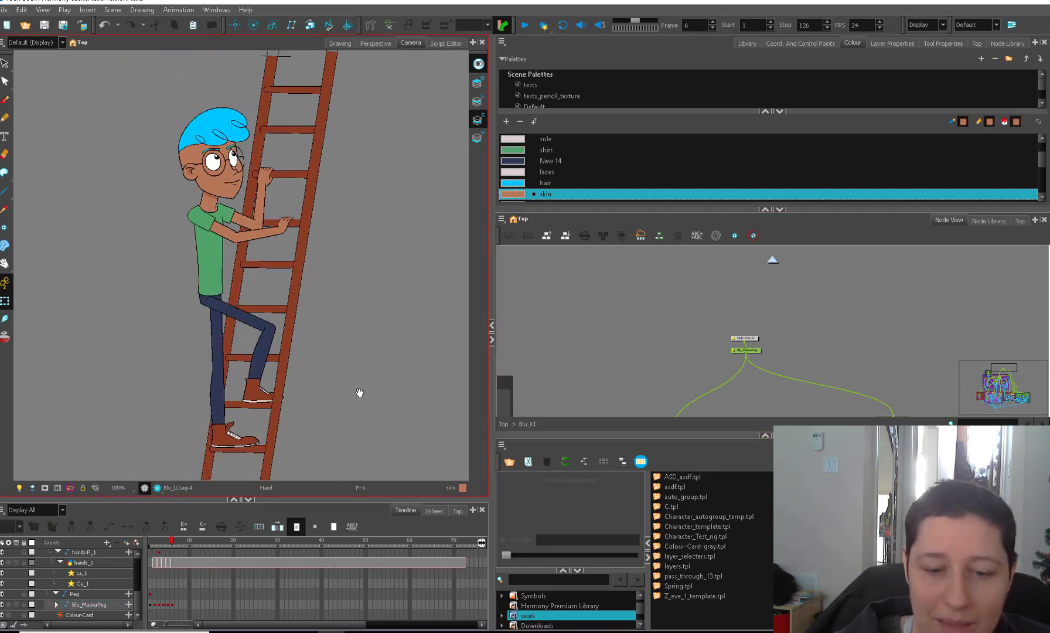
# Copy the whole-character pose from the master peg's frame 3 keyframe to frame 7
pyautogui.moveTo(358, 391); pyautogui.dragTo(363, 353)
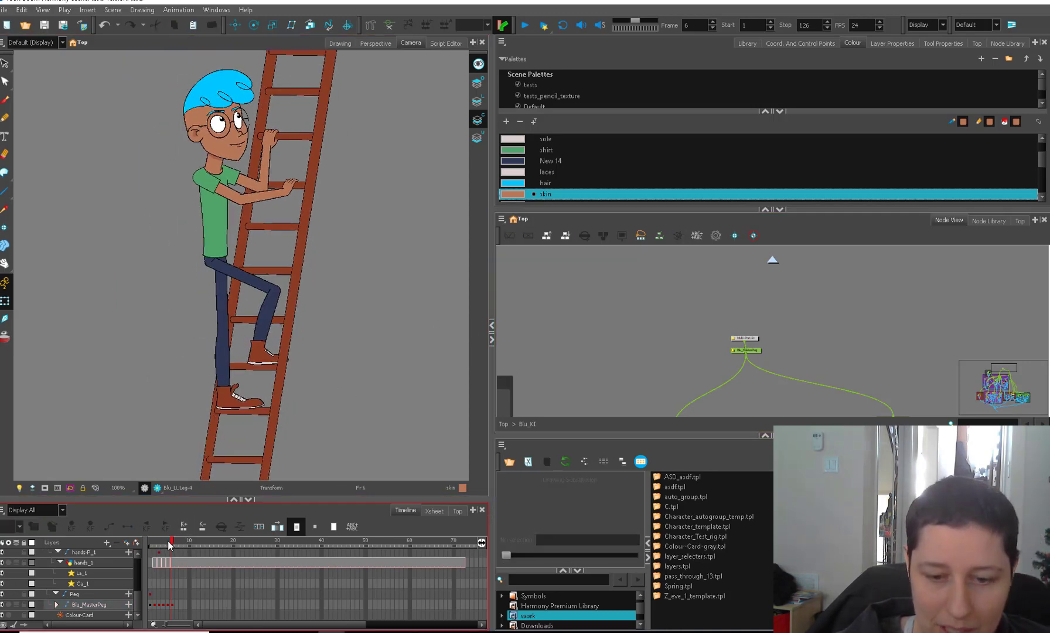
pyautogui.moveTo(170, 545)
pyautogui.mouseDown()
pyautogui.moveTo(151, 544)
pyautogui.moveTo(174, 540)
pyautogui.mouseUp()
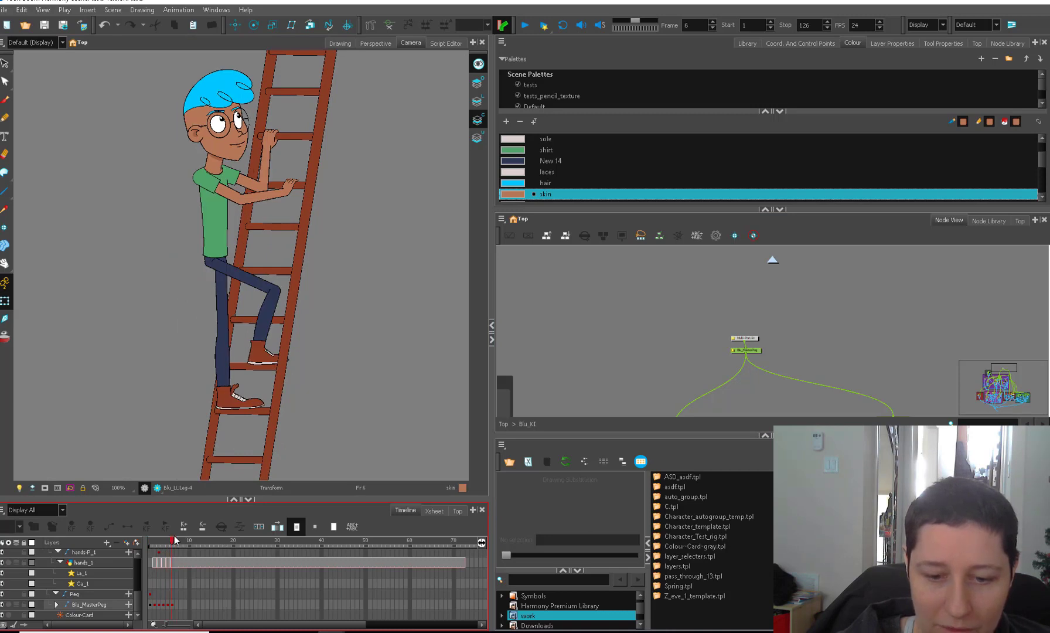
pyautogui.press(',')
pyautogui.moveTo(158, 546); pyautogui.dragTo(161, 546)
pyautogui.click(159, 604)
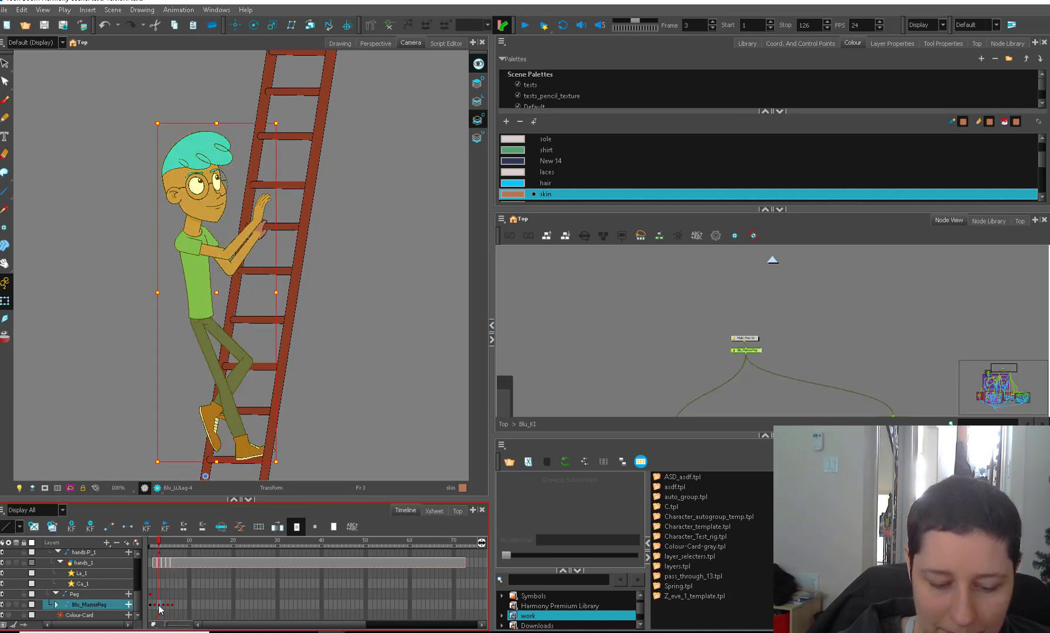
pyautogui.click(176, 606)
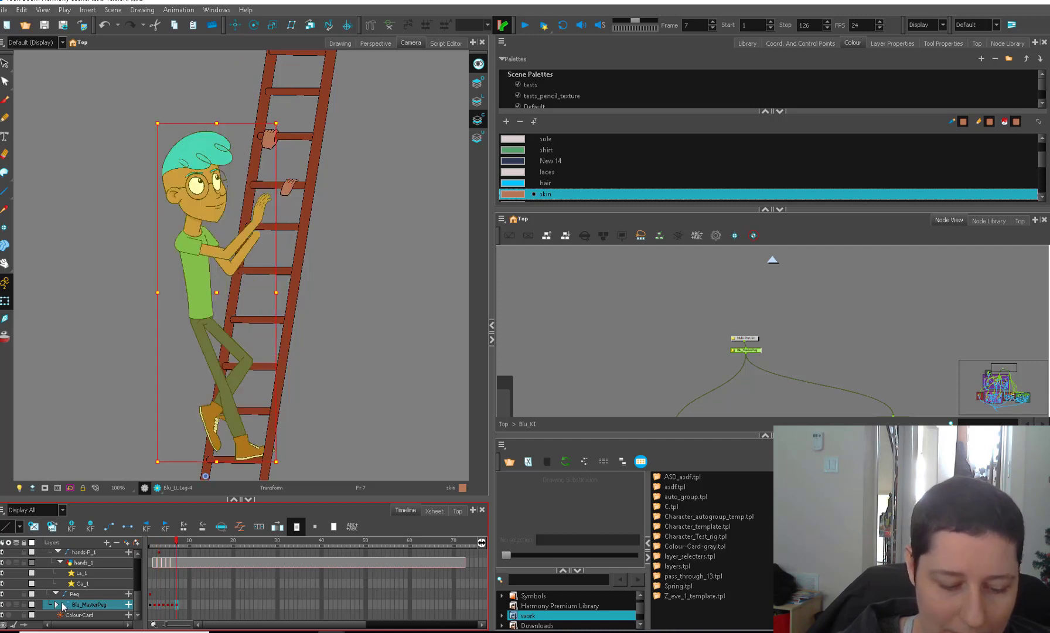
# With onion skinning on, move the whole character up on frame 7 so the supporting foot matches frame 6's raised foot
pyautogui.click(56, 604)
pyautogui.press('Delete')
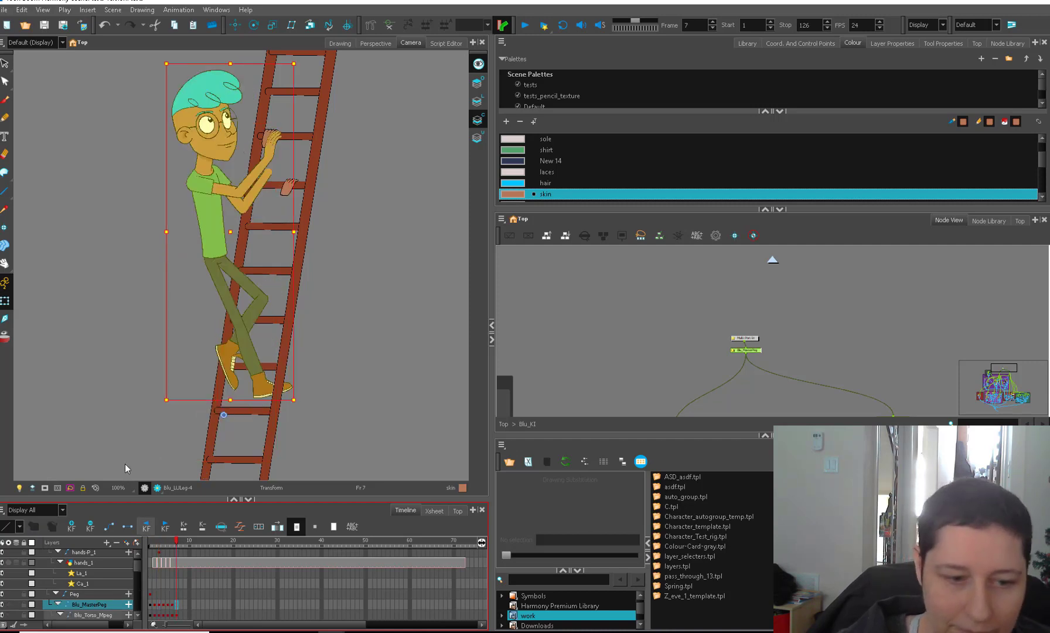
pyautogui.click(6, 339)
pyautogui.moveTo(346, 383); pyautogui.dragTo(345, 354)
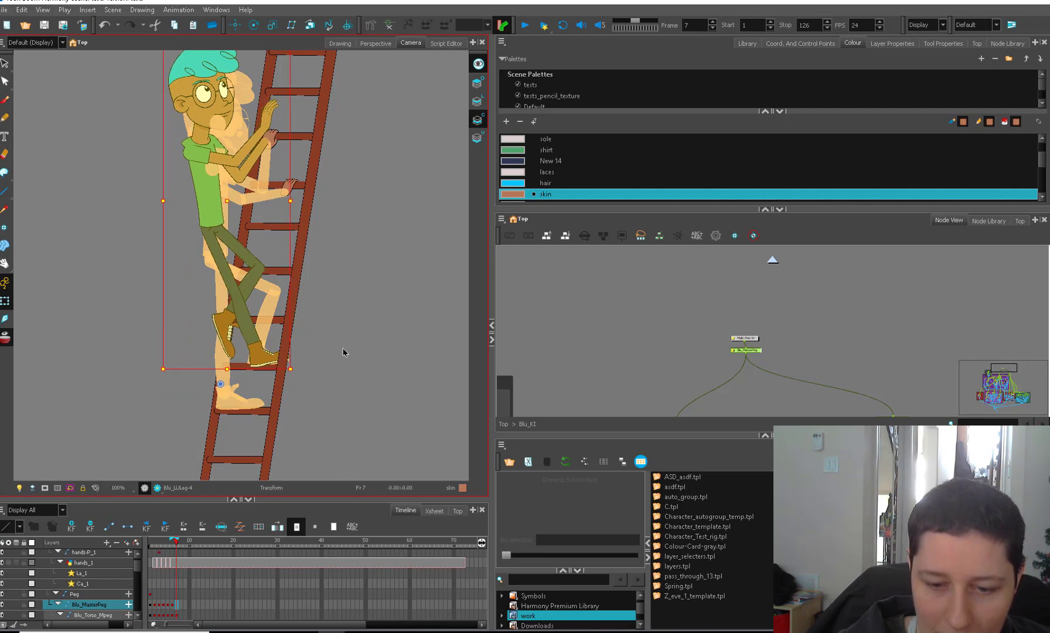
pyautogui.moveTo(357, 186); pyautogui.dragTo(343, 268)
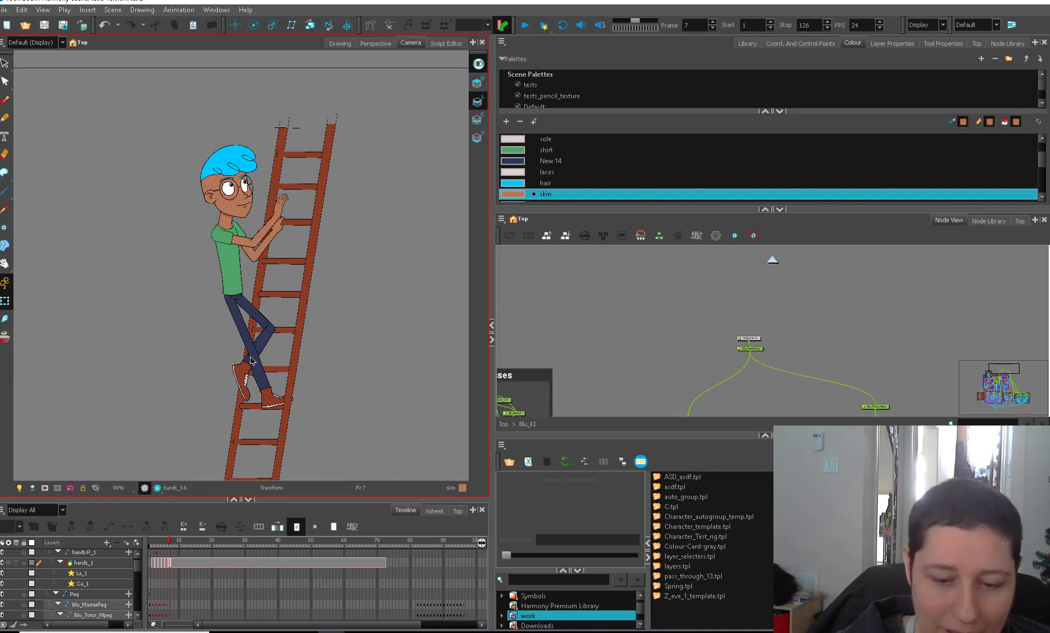
# Copy the whole-character pose from frame 4 to frame 8 and raise it so the supporting foot stays on frame 7's rung
pyautogui.moveTo(170, 544); pyautogui.dragTo(158, 543)
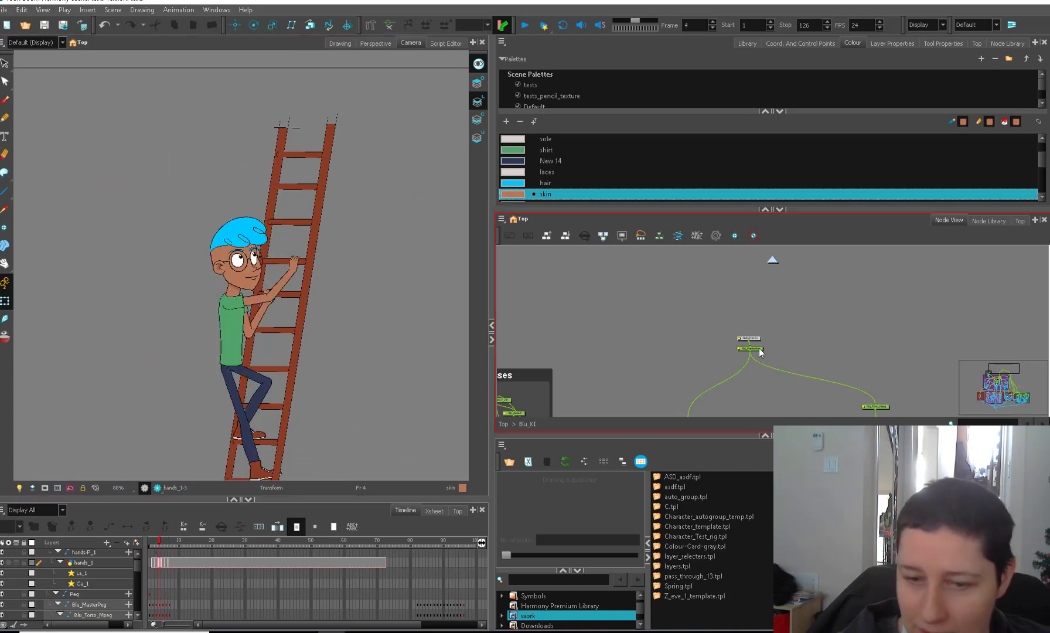
pyautogui.click(173, 607)
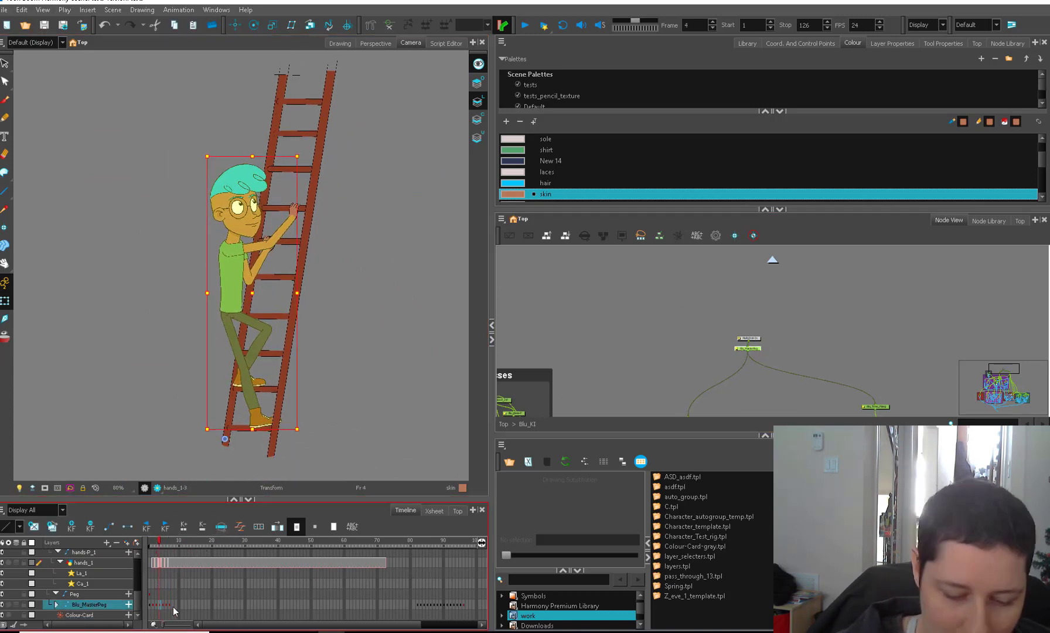
pyautogui.click(57, 604)
pyautogui.click(172, 604)
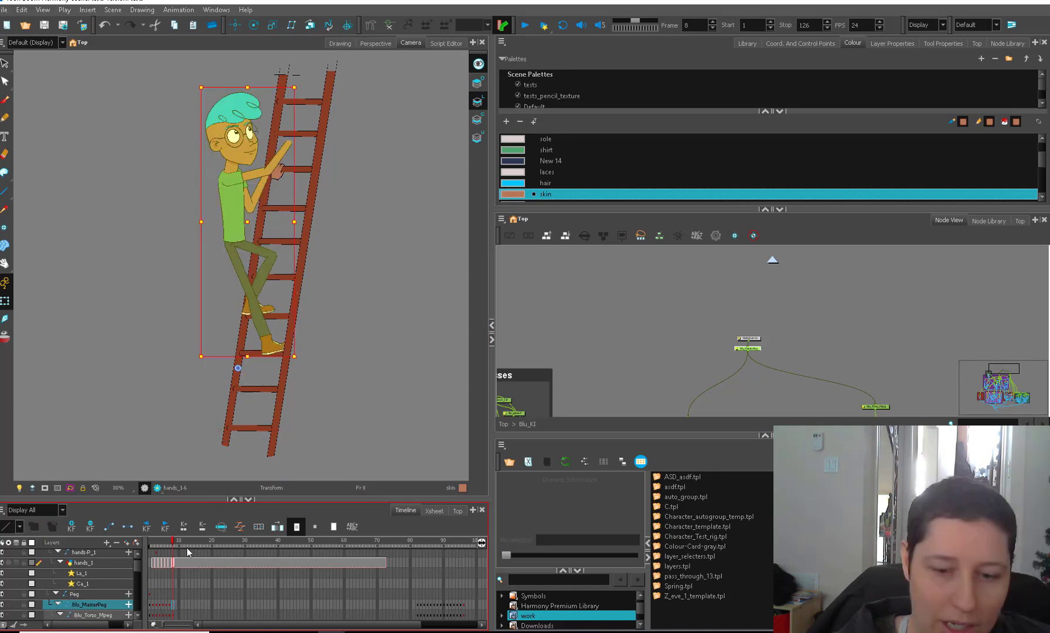
# Adjust the right arm on frame 7 against the onion skin so its wrist meets the hand gripping the rung
pyautogui.click(5, 335)
pyautogui.press(',')
pyautogui.click(363, 368)
pyautogui.scroll(1, 275, 141)
pyautogui.click(270, 205)
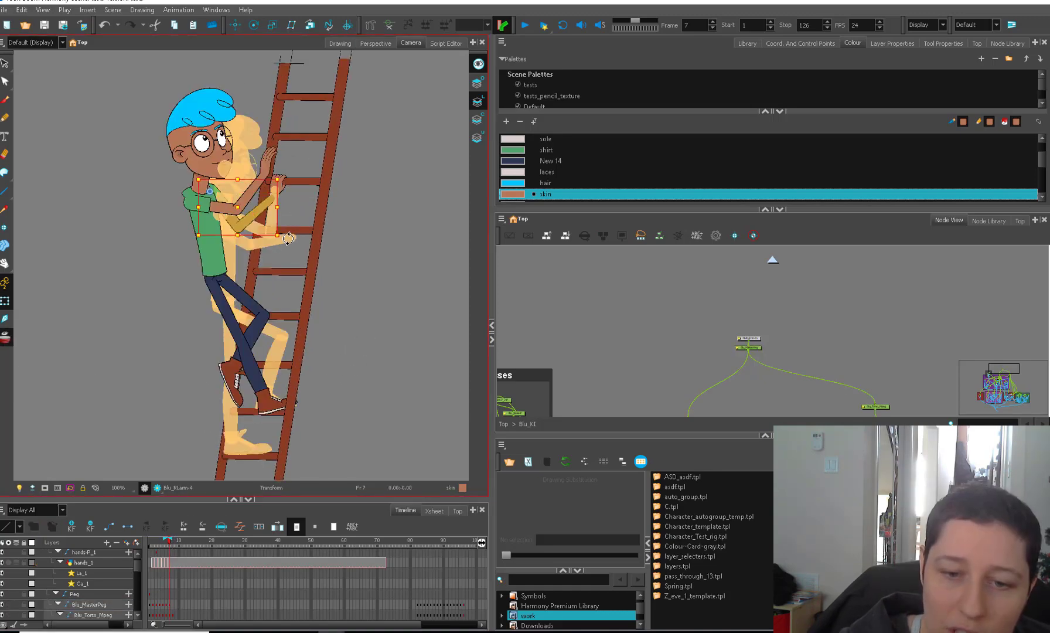
pyautogui.moveTo(284, 239); pyautogui.dragTo(288, 187)
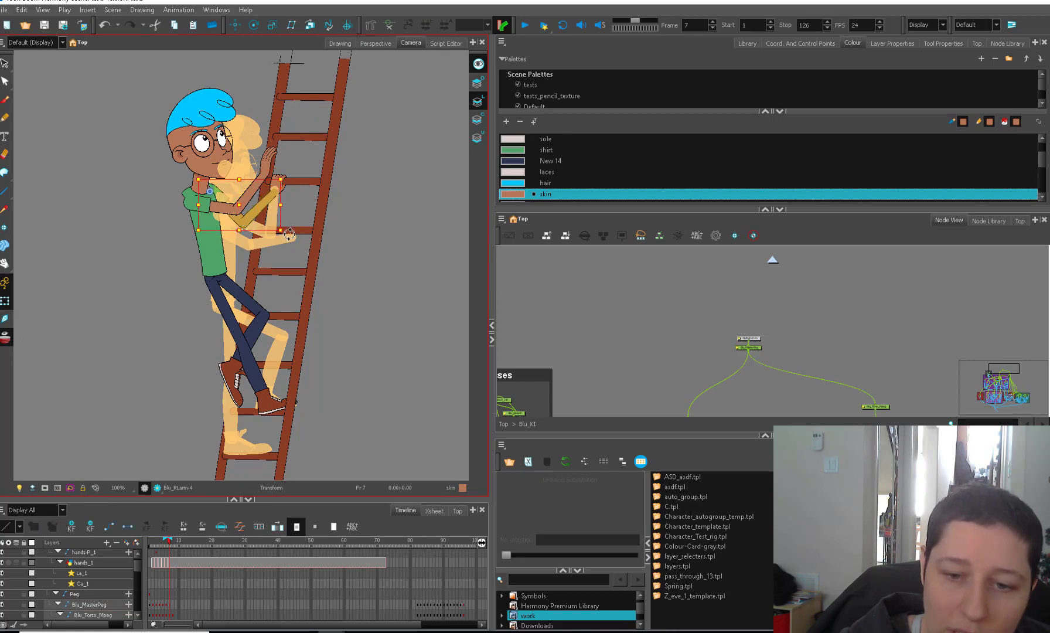
pyautogui.moveTo(289, 234); pyautogui.dragTo(289, 236)
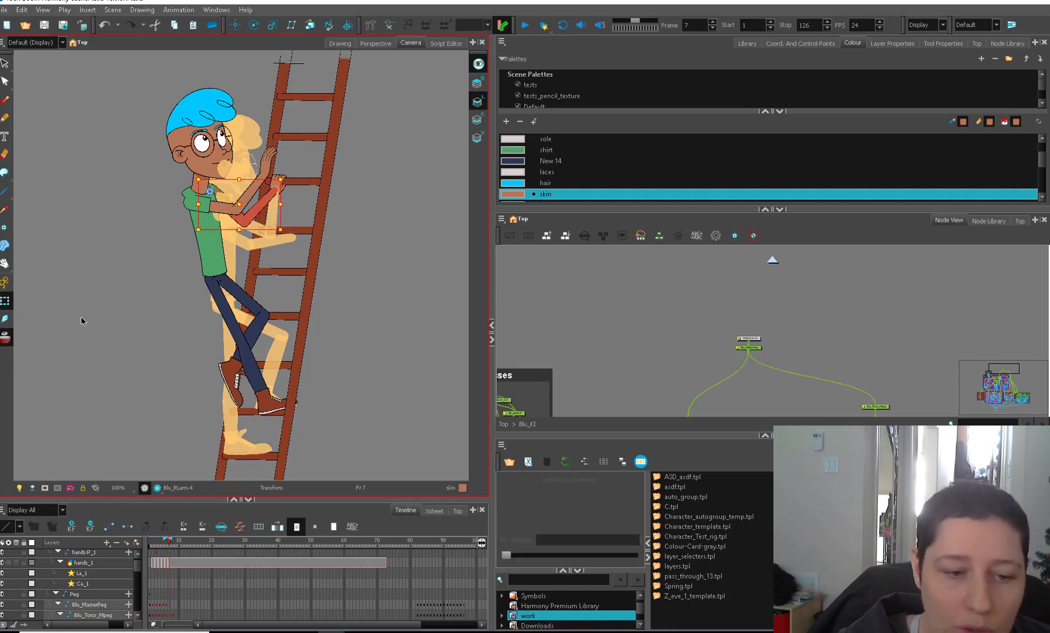
pyautogui.click(122, 232)
# Compare the whole-character poses on frames 6, 7 and 8 by stepping through the timeline
pyautogui.scroll(-3, 364, 301)
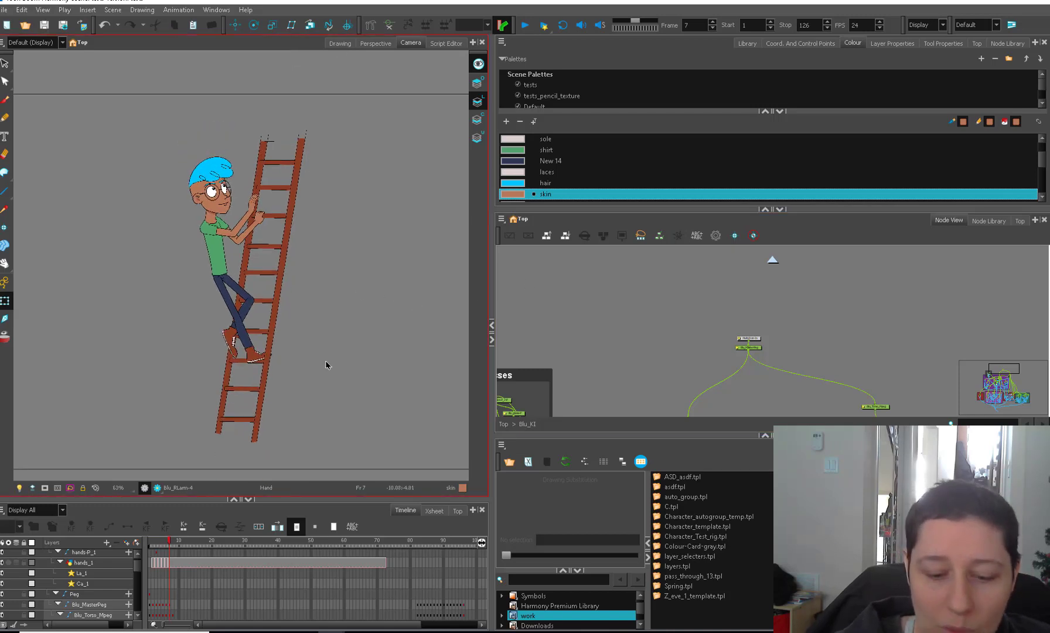
pyautogui.moveTo(169, 542)
pyautogui.mouseDown()
pyautogui.moveTo(152, 542)
pyautogui.moveTo(173, 536)
pyautogui.mouseUp()
pyautogui.moveTo(753, 348); pyautogui.dragTo(748, 361)
pyautogui.click(758, 361)
pyautogui.click(753, 360)
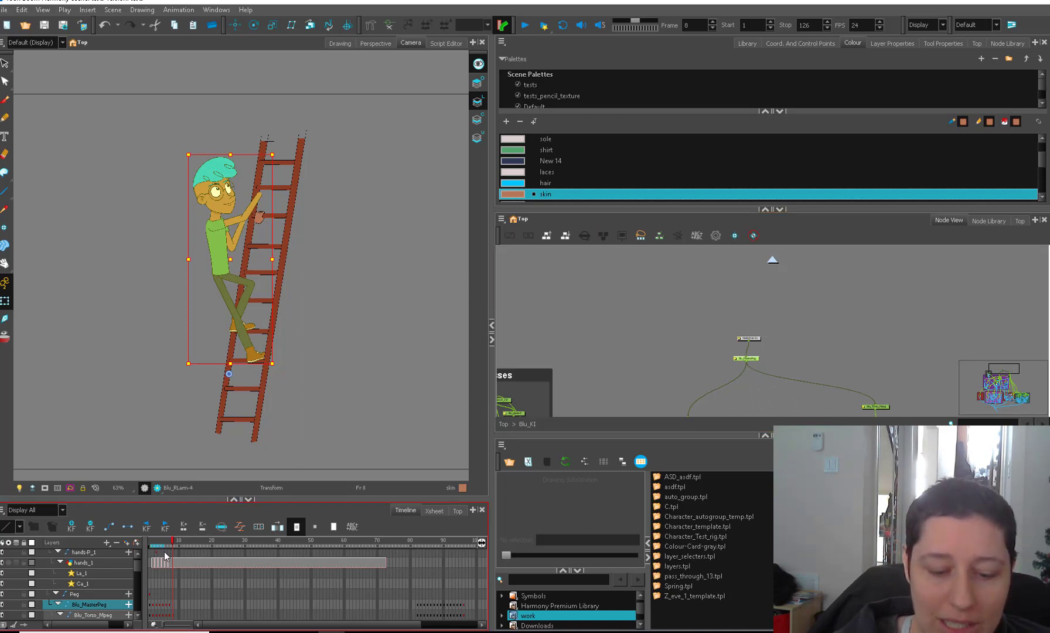
pyautogui.moveTo(166, 551)
pyautogui.mouseDown()
pyautogui.moveTo(151, 542)
pyautogui.moveTo(166, 542)
pyautogui.mouseUp()
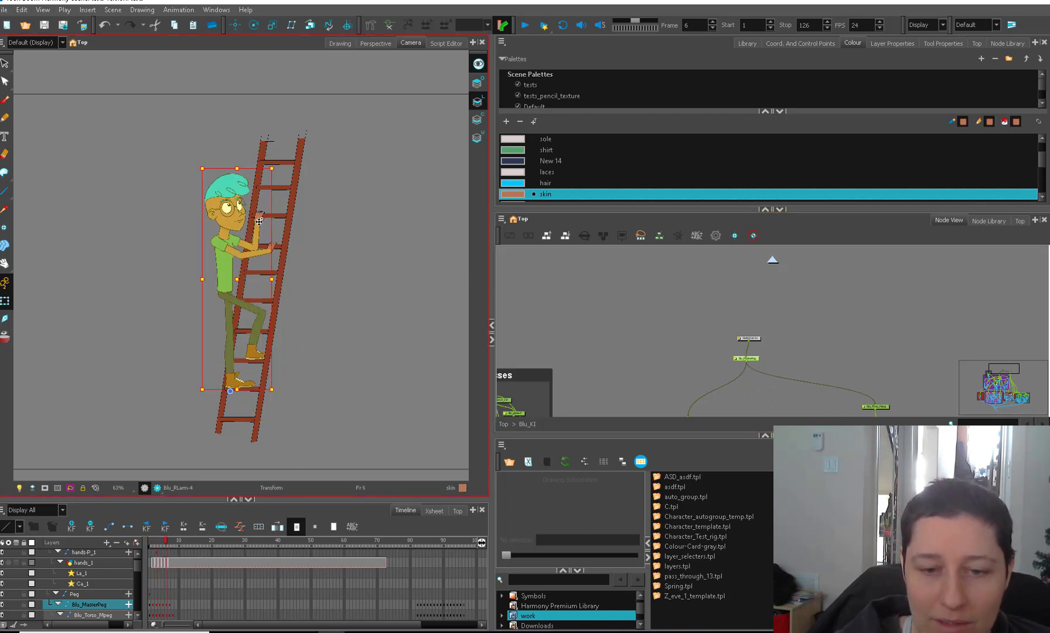
pyautogui.click(173, 541)
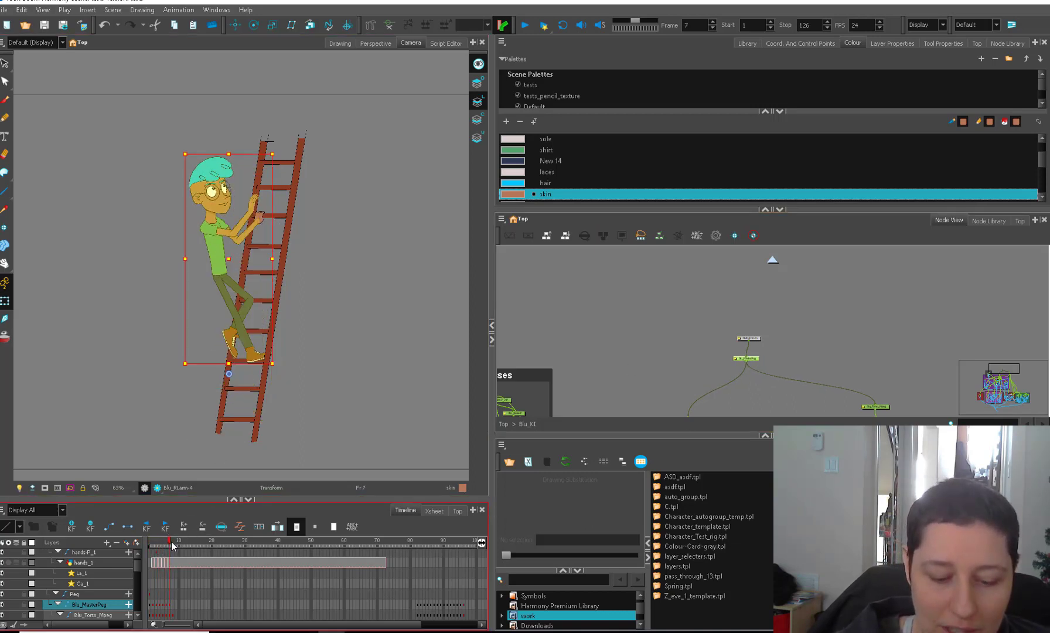
# Swing the right arm outward on frame 8 so its wrist meets the hand gripping the rung
pyautogui.click(243, 231)
pyautogui.scroll(2, 257, 218)
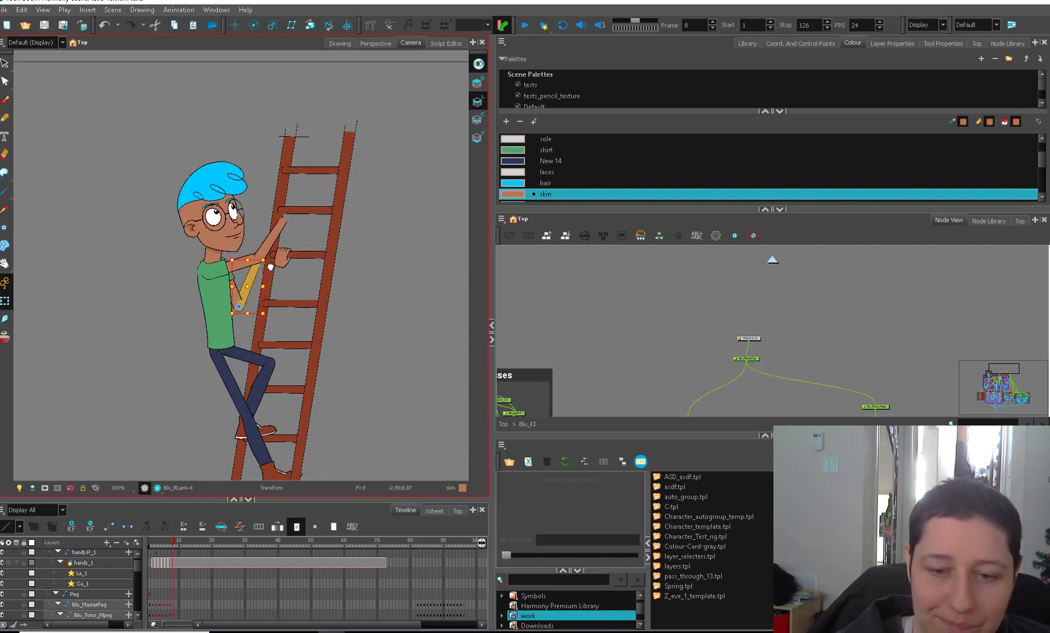
pyautogui.moveTo(270, 266); pyautogui.dragTo(295, 258)
pyautogui.moveTo(298, 302)
pyautogui.mouseDown()
pyautogui.moveTo(288, 327)
pyautogui.moveTo(294, 311)
pyautogui.mouseUp()
pyautogui.click(274, 267)
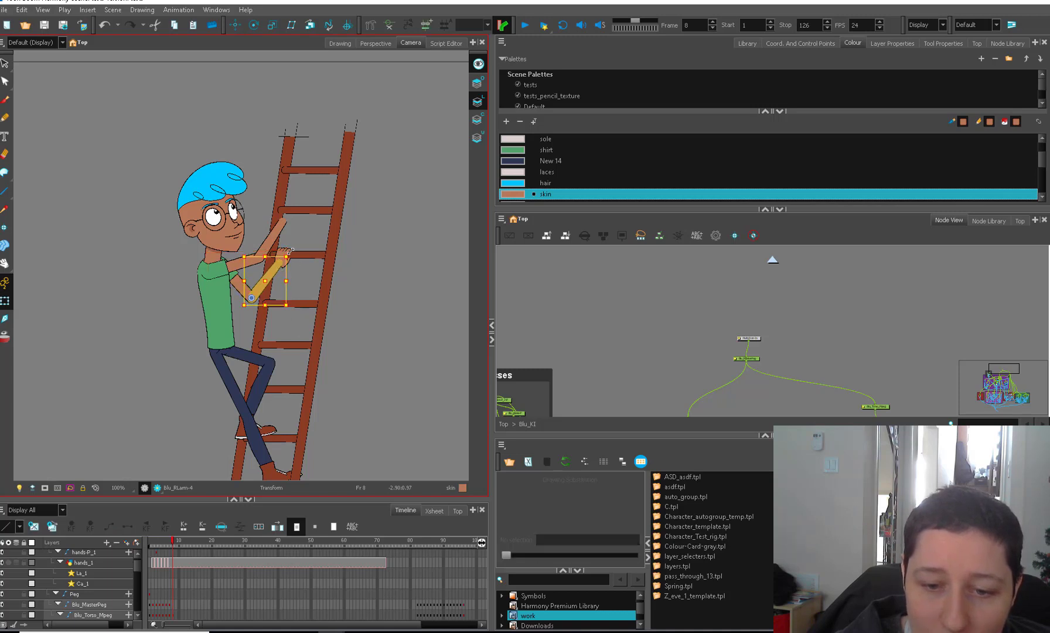
pyautogui.moveTo(293, 251); pyautogui.dragTo(296, 255)
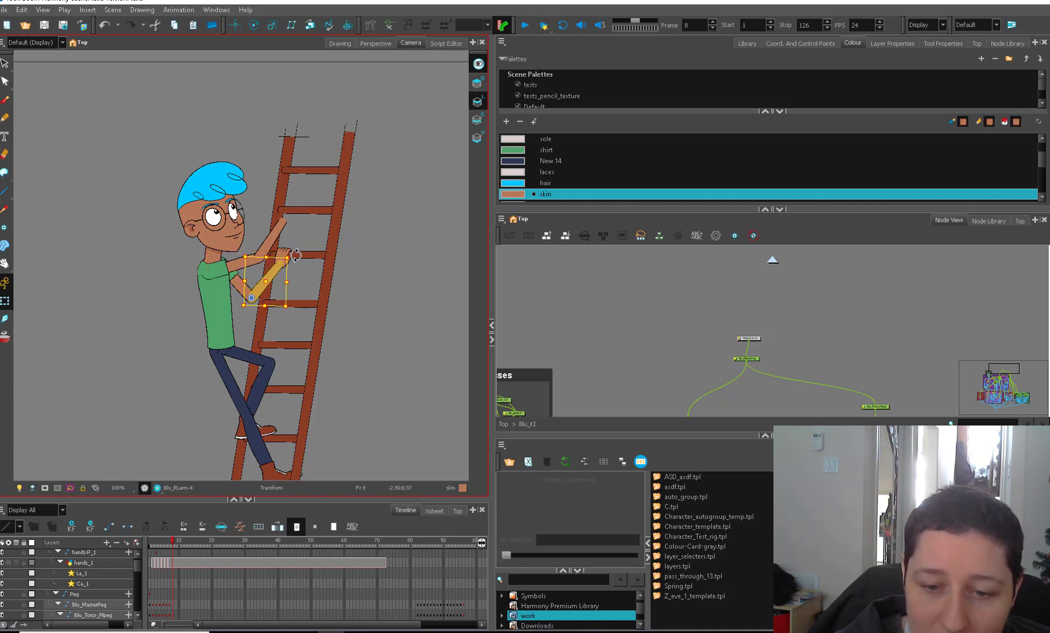
pyautogui.click(539, 287)
pyautogui.click(753, 358)
pyautogui.click(567, 300)
pyautogui.click(422, 320)
# Go back to frame 1, select the character's master peg and collapse its child layers in the timeline
pyautogui.press('1')
pyautogui.press('1')
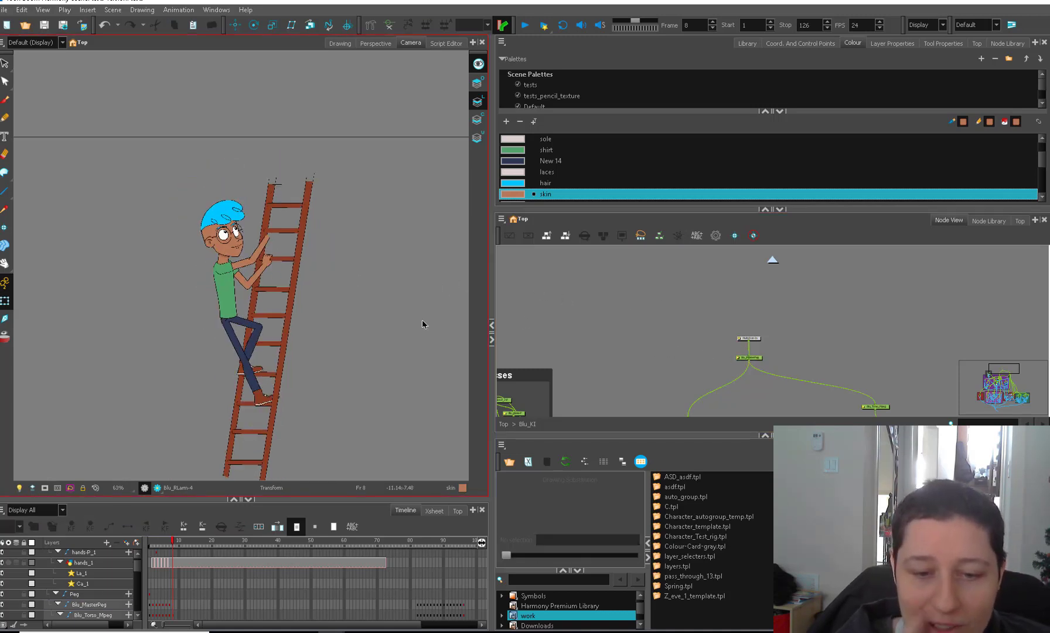
pyautogui.moveTo(173, 540); pyautogui.dragTo(149, 544)
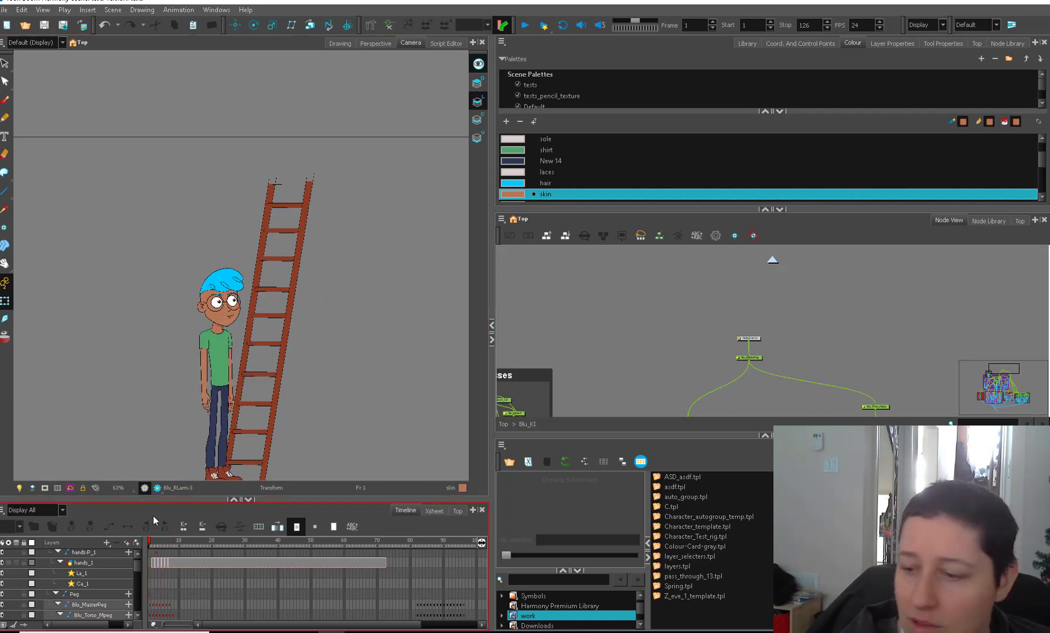
pyautogui.click(750, 357)
pyautogui.click(57, 604)
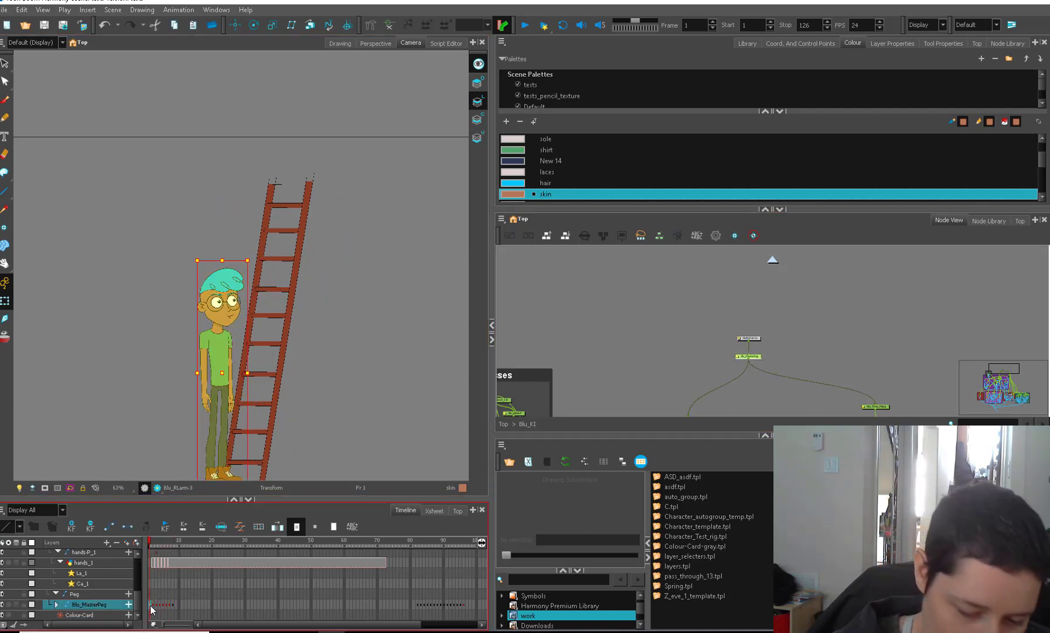
pyautogui.press('F5')
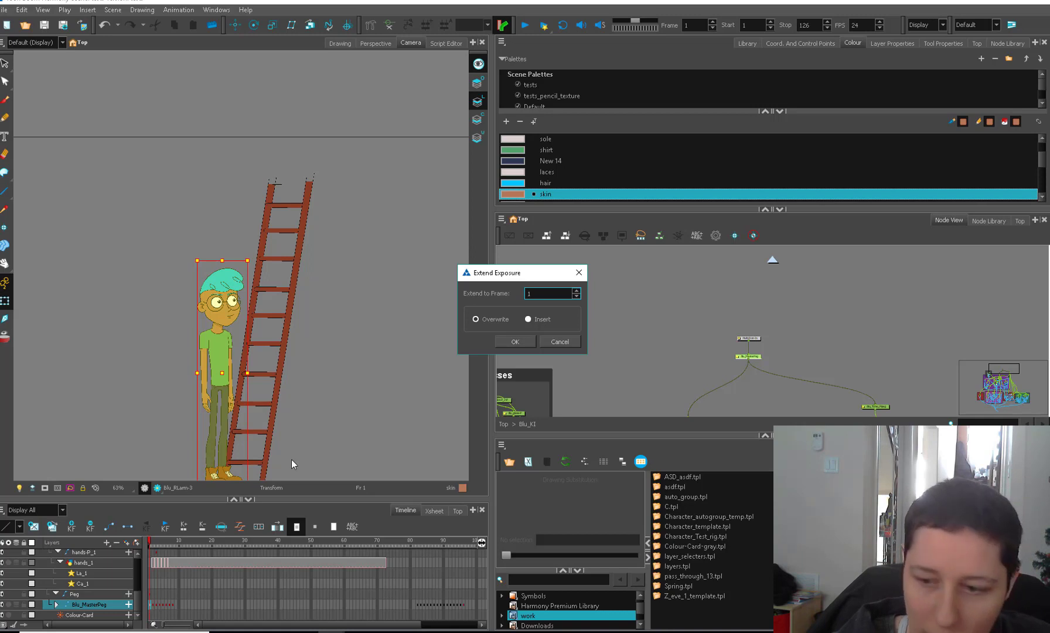
pyautogui.press('Escape')
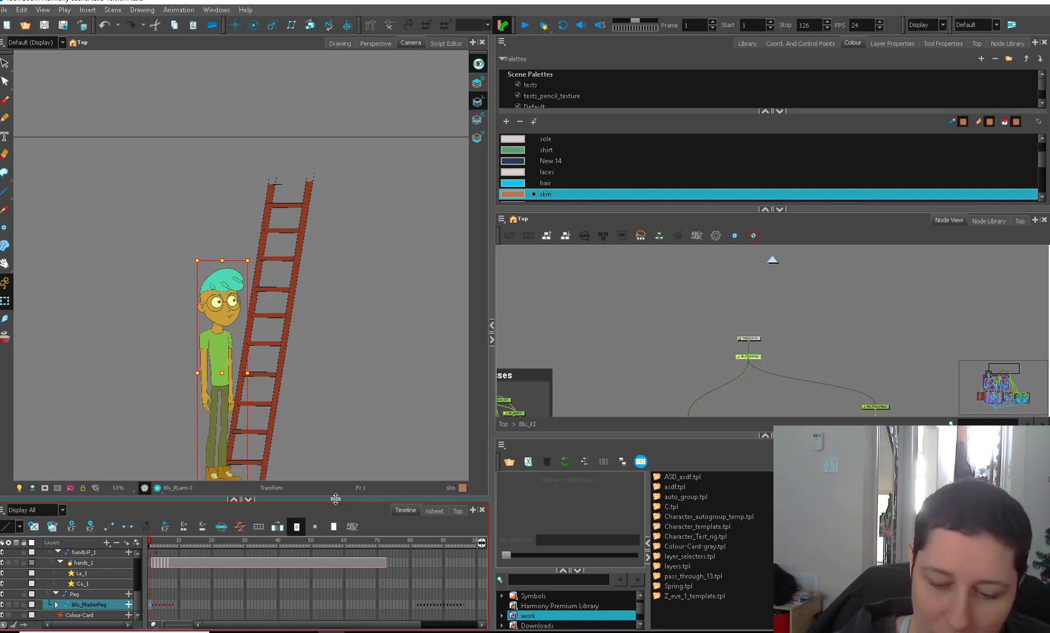
# Enlarge the timeline area and shorten the scene so it ends at frame 72
pyautogui.moveTo(335, 499); pyautogui.dragTo(354, 477)
pyautogui.moveTo(394, 627); pyautogui.dragTo(518, 605)
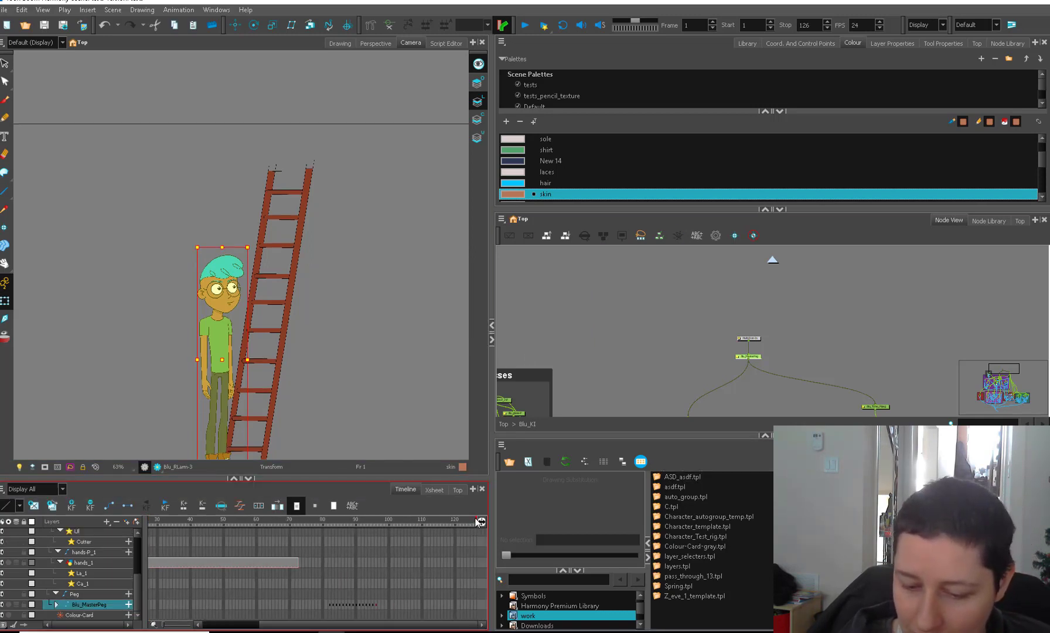
pyautogui.moveTo(375, 522); pyautogui.dragTo(301, 535)
pyautogui.click(386, 521)
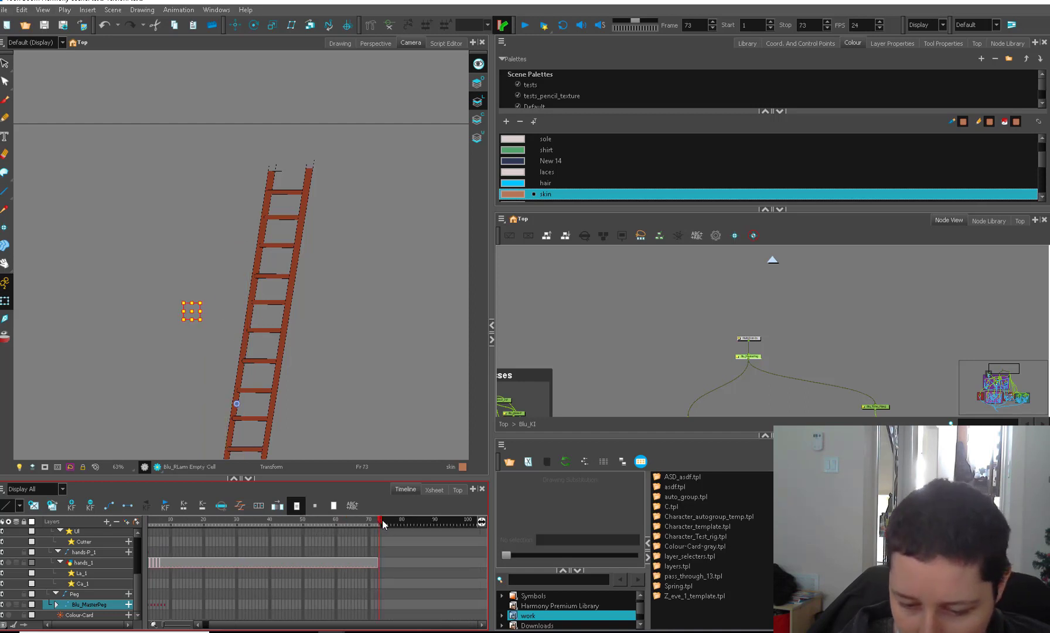
# Move the master peg's pose keyframes apart along the timeline, spreading them out from the opening frames up to frame 72
pyautogui.click(173, 605)
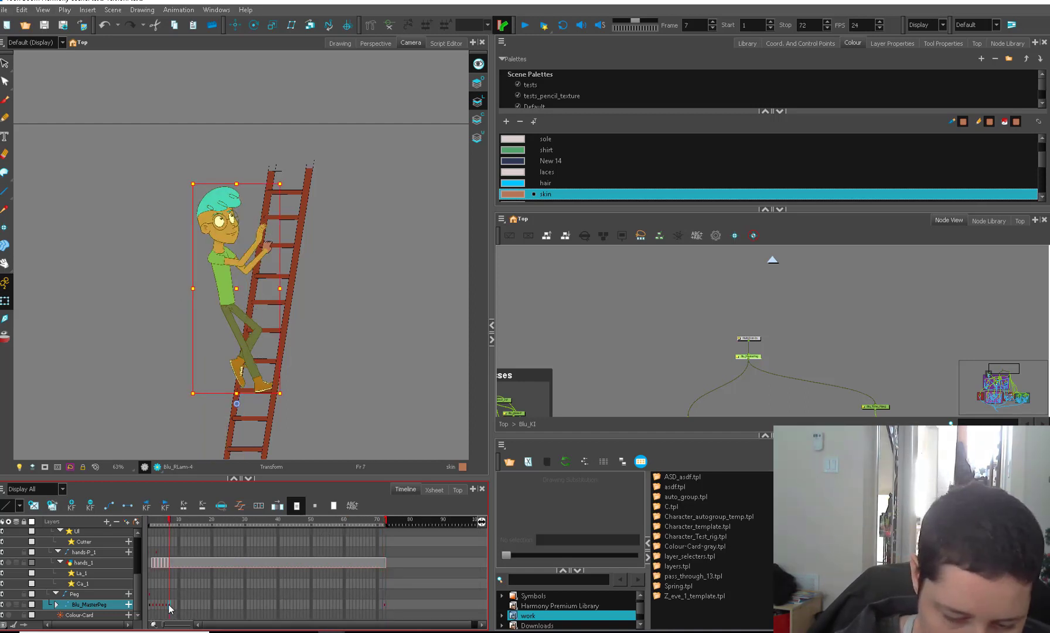
pyautogui.click(332, 603)
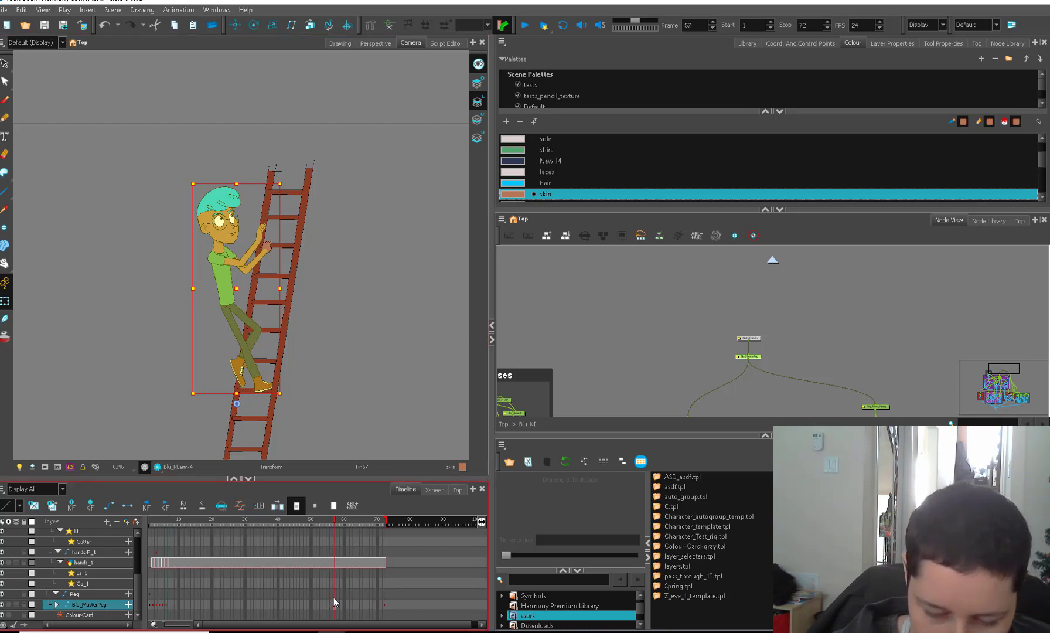
pyautogui.click(166, 605)
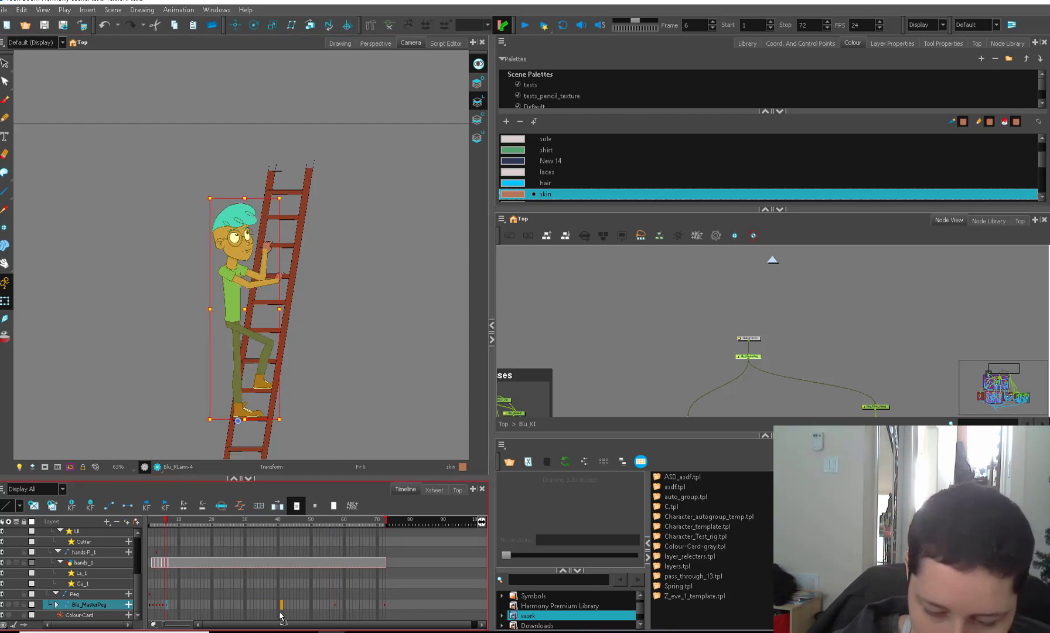
pyautogui.click(163, 612)
pyautogui.moveTo(228, 612); pyautogui.dragTo(244, 611)
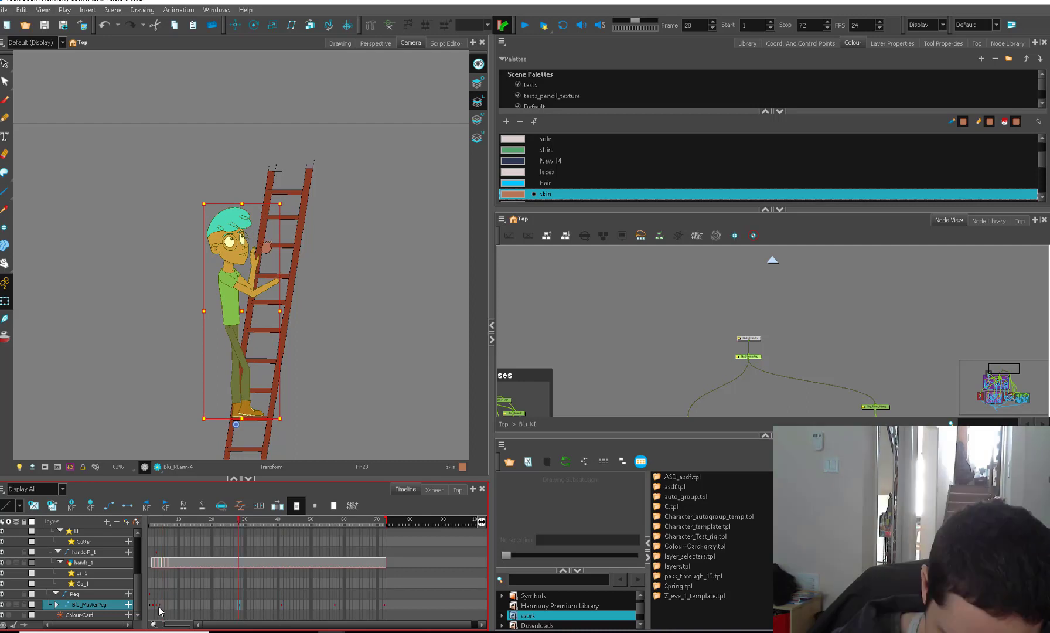
pyautogui.moveTo(159, 611); pyautogui.dragTo(211, 609)
pyautogui.moveTo(335, 605); pyautogui.dragTo(343, 604)
pyautogui.moveTo(150, 520); pyautogui.dragTo(216, 530)
# Space the hands_1 drawings and the matching master peg keyframes ten frames apart, from frame 9 to frame 69
pyautogui.click(181, 562)
pyautogui.click(173, 563)
pyautogui.moveTo(258, 564); pyautogui.dragTo(254, 564)
pyautogui.click(365, 604)
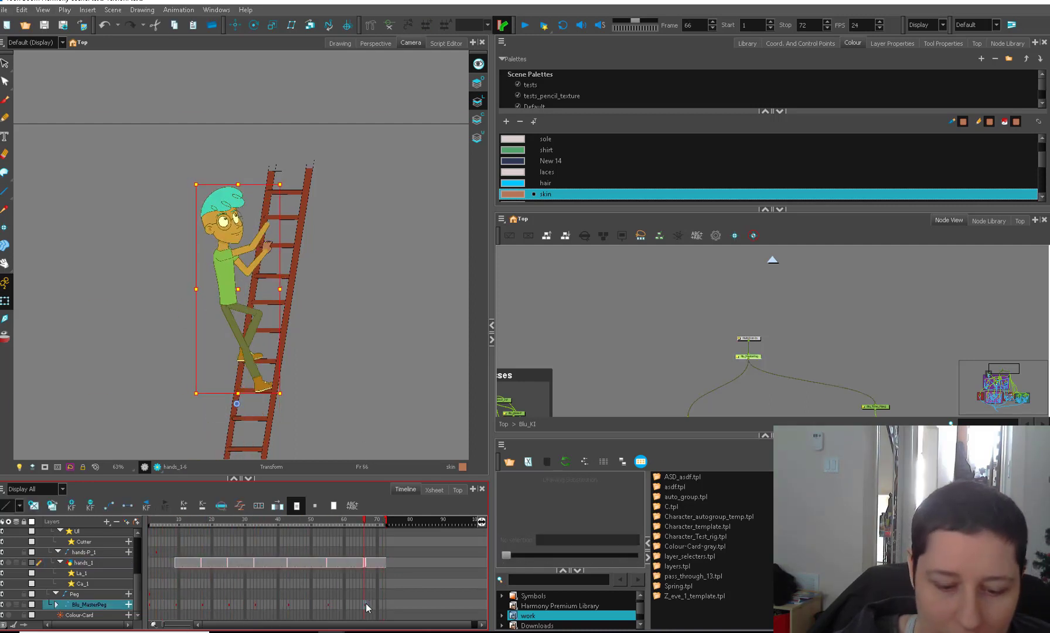
pyautogui.moveTo(172, 565); pyautogui.dragTo(379, 565)
# Play the animation to check the timing of the evenly spaced held poses
pyautogui.click(211, 520)
pyautogui.press('Return')
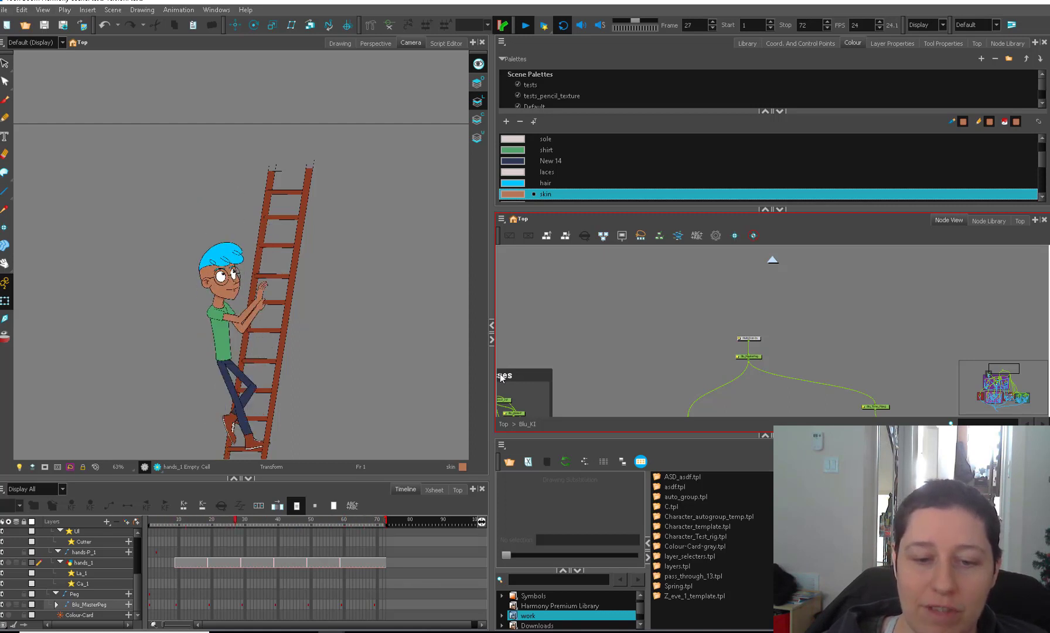
pyautogui.click(523, 27)
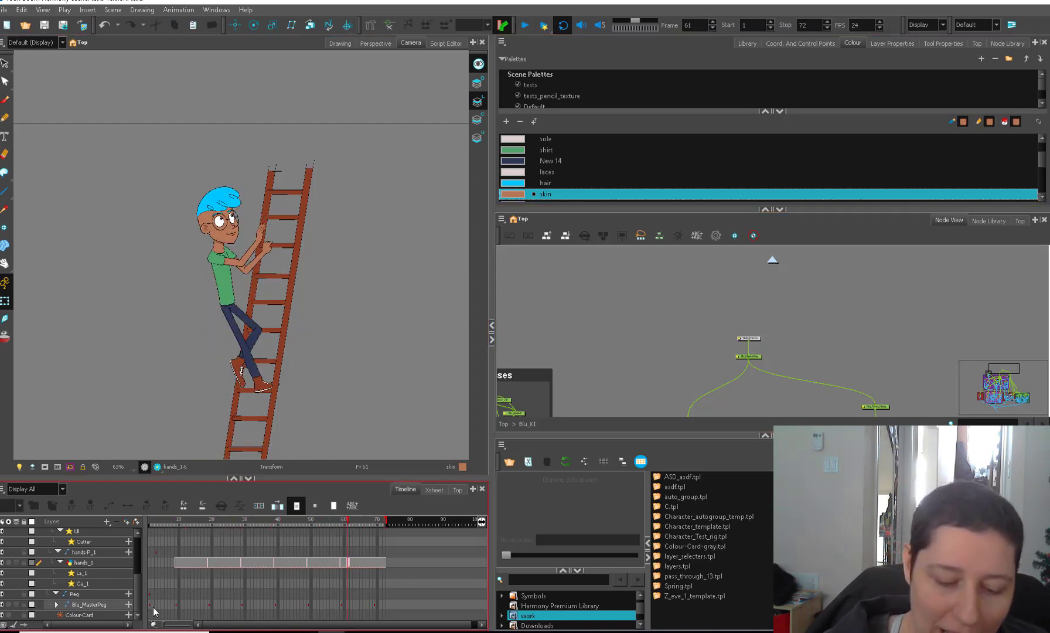
# Convert the master peg's keyframes from frame 1 onward to motion keyframes and play the interpolated animation
pyautogui.moveTo(151, 606); pyautogui.dragTo(343, 606)
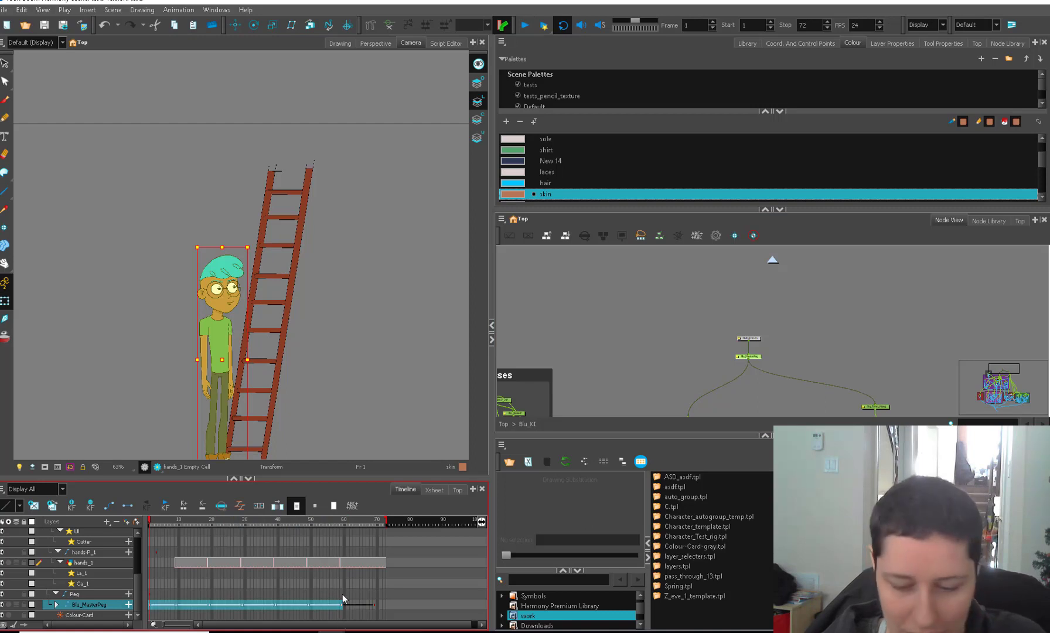
pyautogui.moveTo(190, 524); pyautogui.dragTo(121, 520)
pyautogui.click(567, 318)
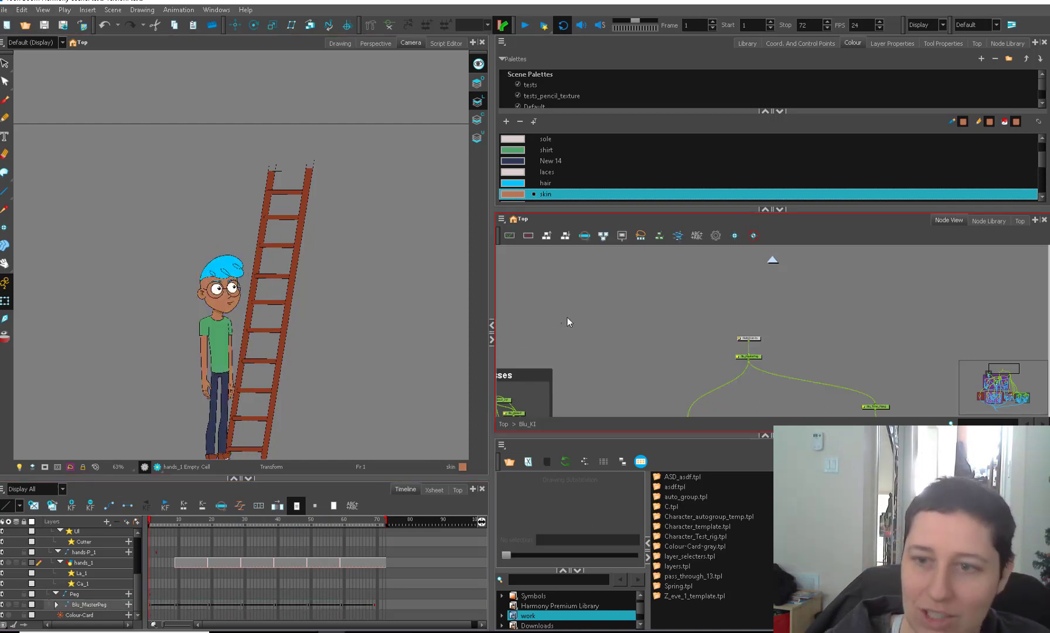
pyautogui.click(525, 25)
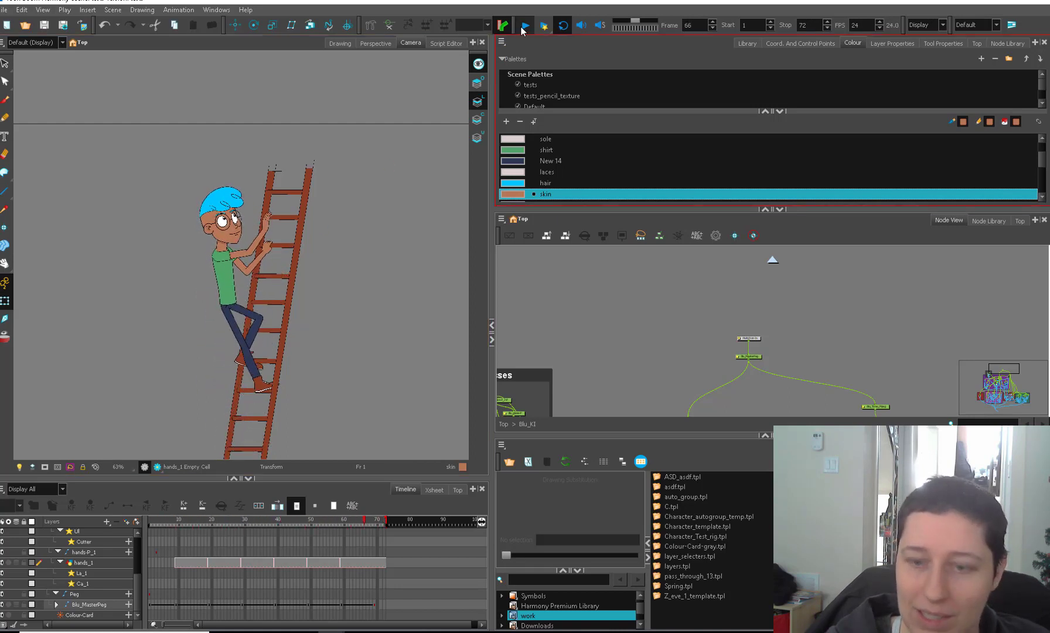
# Inspect the multiple-parameter ease settings of the master peg's keyframes, including those on frames 29 and 49
pyautogui.click(151, 605)
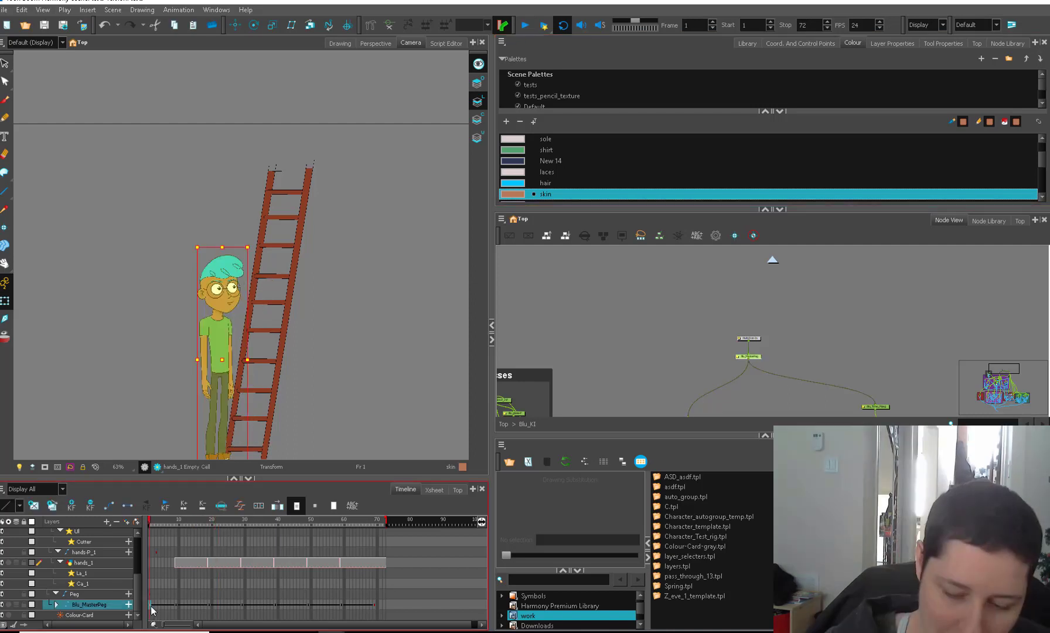
pyautogui.keyDown('shift'); pyautogui.click(385, 604); pyautogui.keyUp('shift')
pyautogui.click(374, 604)
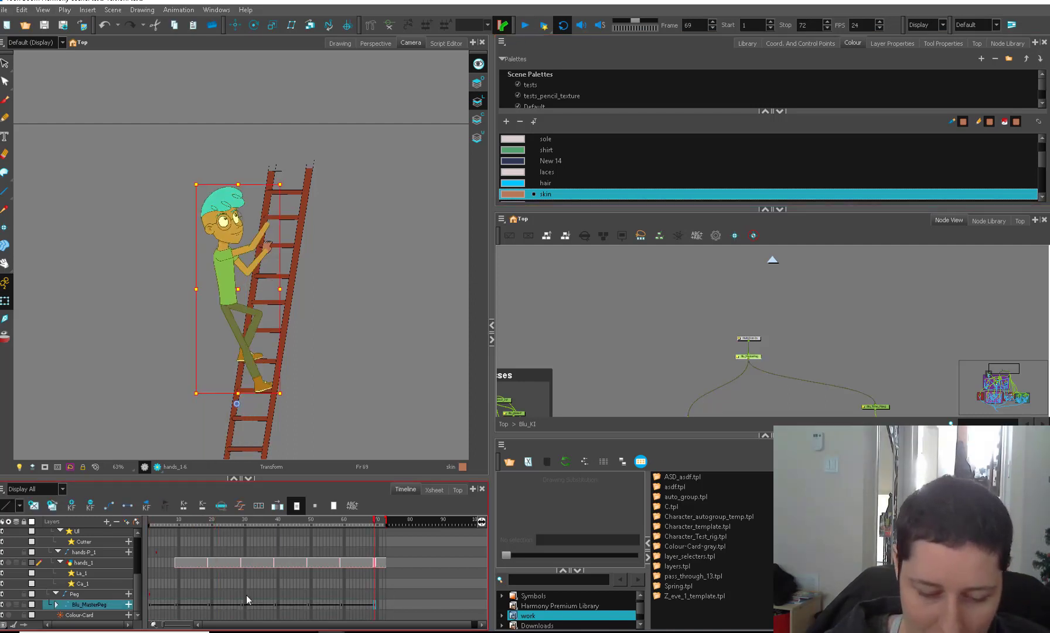
pyautogui.keyDown('shift'); pyautogui.click(150, 604); pyautogui.keyUp('shift')
pyautogui.click(368, 604)
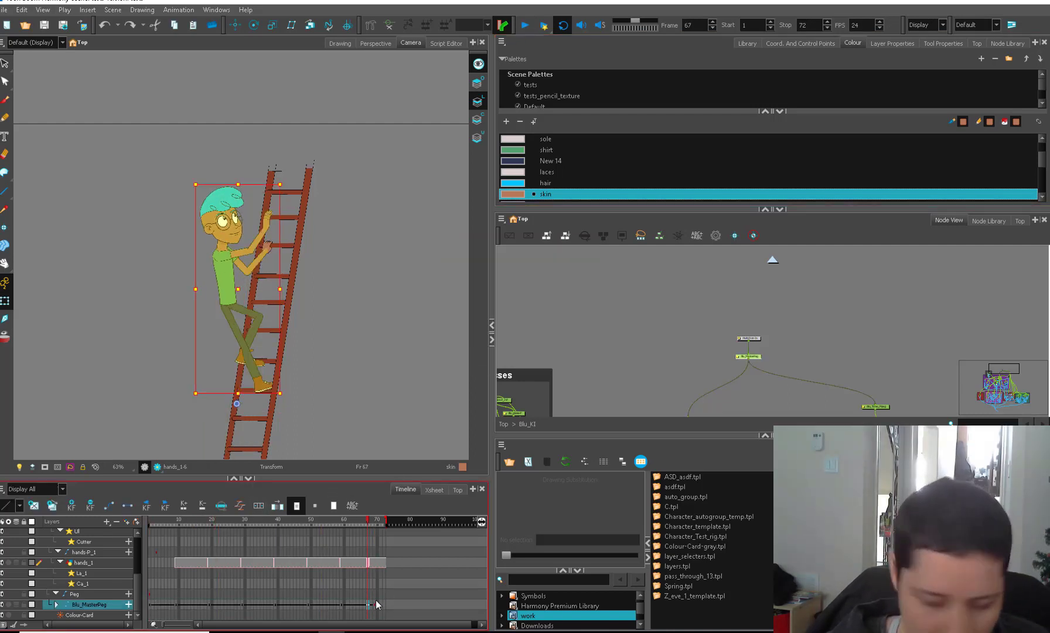
pyautogui.click(210, 605)
pyautogui.click(240, 505)
pyautogui.click(565, 412)
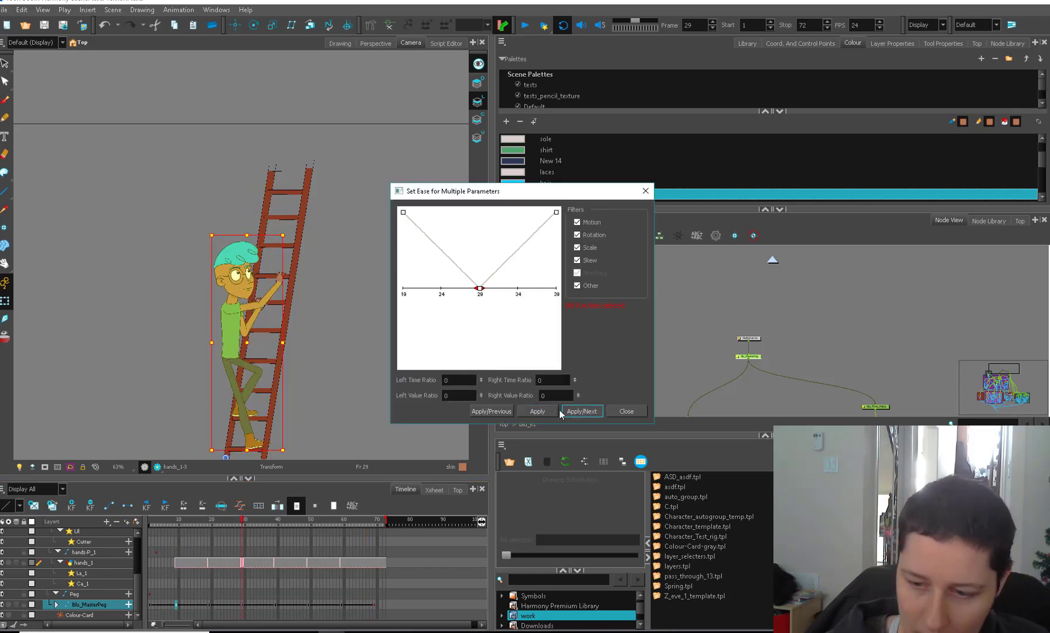
pyautogui.click(627, 411)
pyautogui.click(242, 605)
pyautogui.click(241, 505)
pyautogui.click(574, 378)
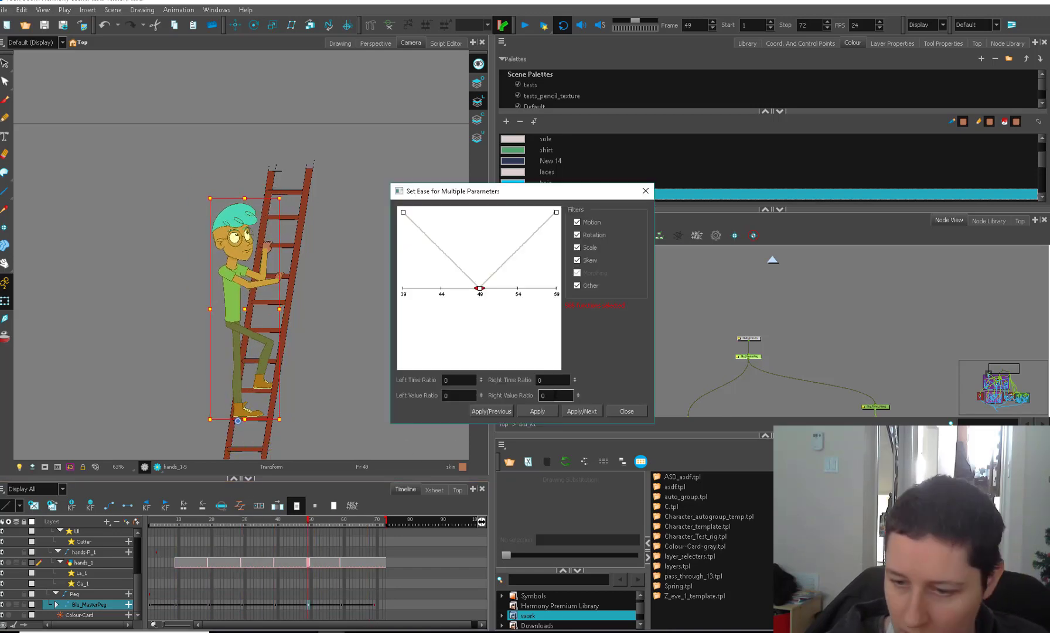
pyautogui.click(523, 26)
# Add keyframes to the master peg on every second frame, working backward from frame 67 to frame 3
pyautogui.click(367, 605)
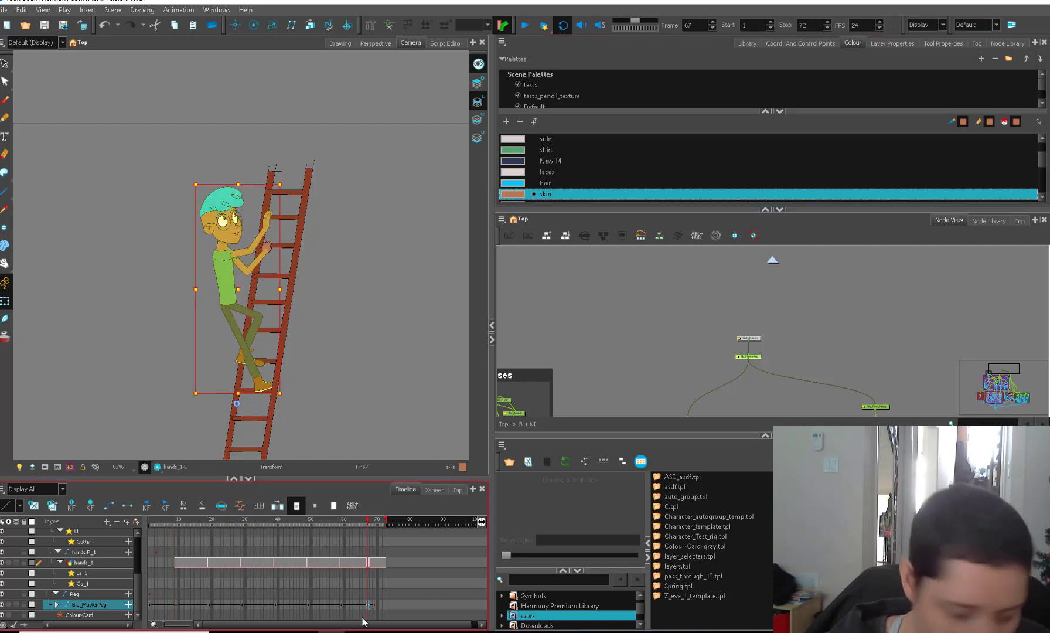
pyautogui.click(361, 607)
pyautogui.press('F6')
pyautogui.click(354, 607)
pyautogui.click(352, 607)
pyautogui.press('F6')
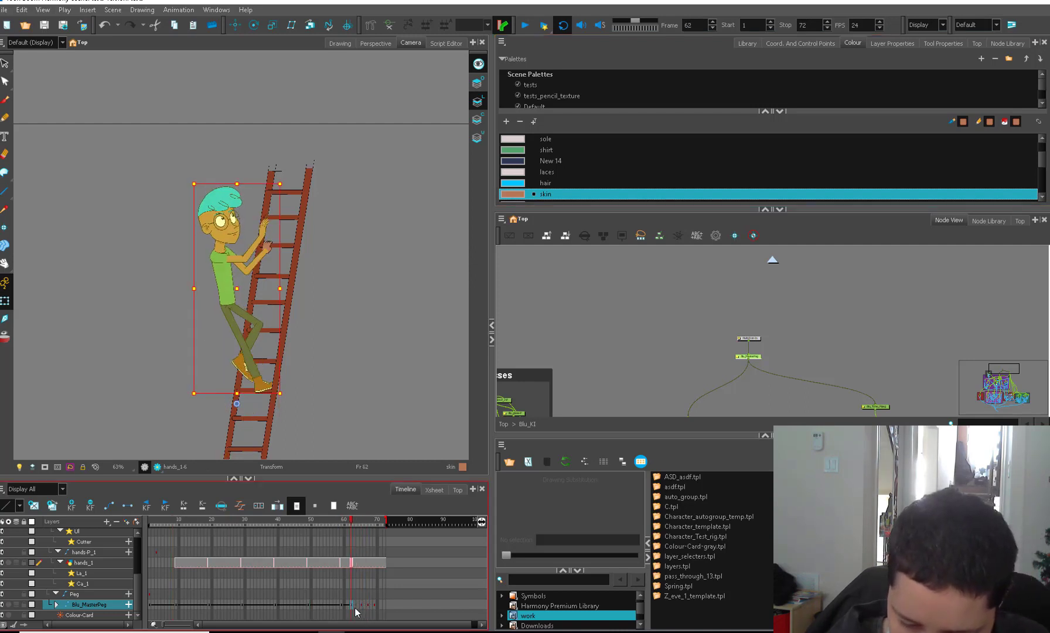
pyautogui.click(354, 606)
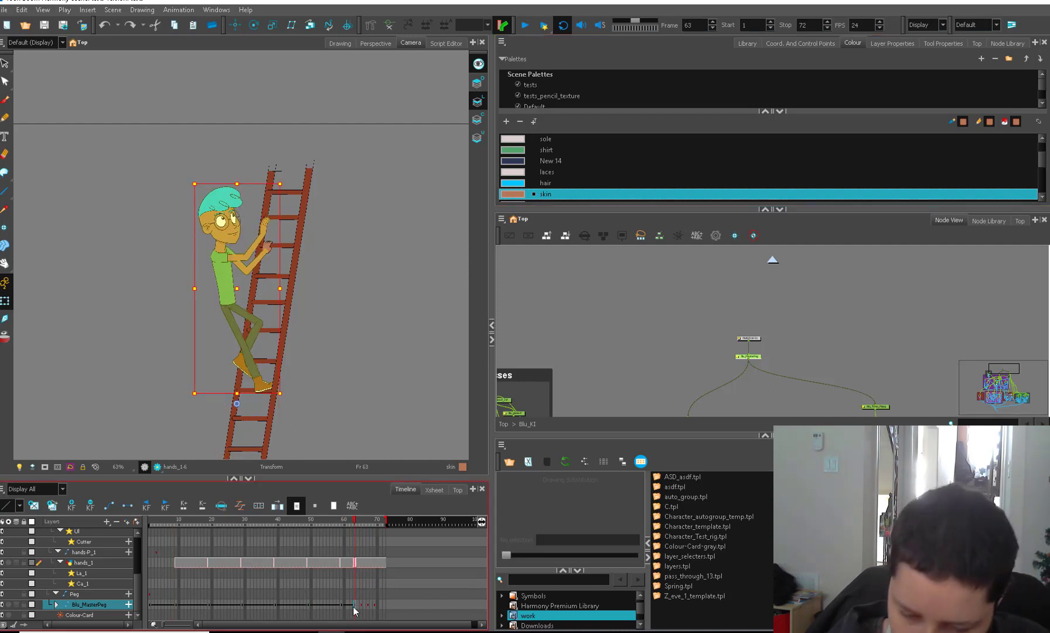
pyautogui.click(347, 606)
pyautogui.press('F6')
pyautogui.click(335, 607)
pyautogui.click(328, 606)
pyautogui.click(321, 607)
pyautogui.press('F6')
pyautogui.click(314, 607)
pyautogui.press('F6')
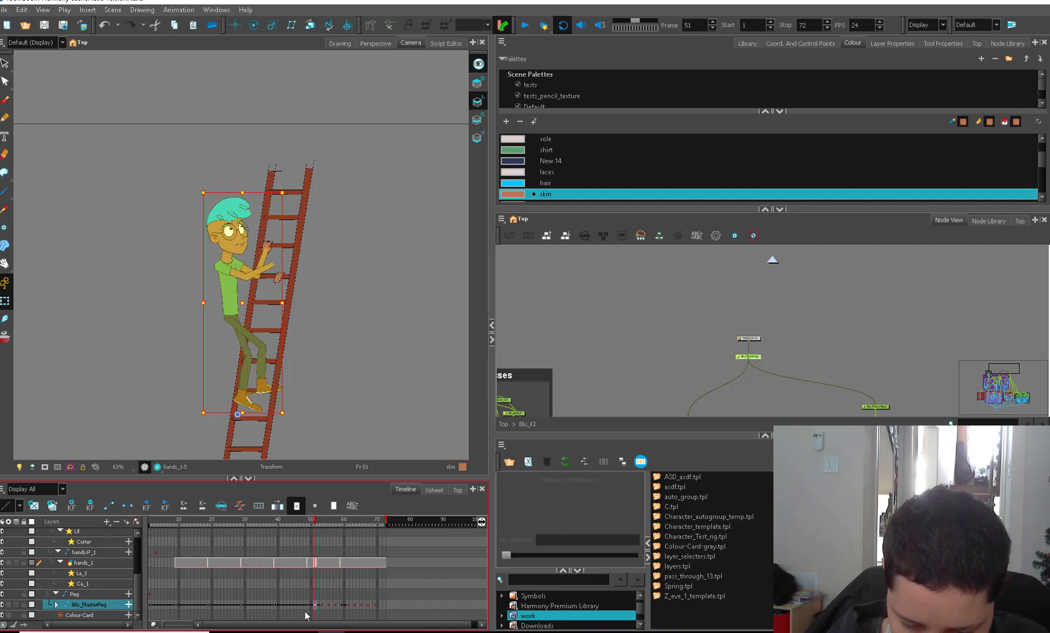
pyautogui.click(305, 606)
pyautogui.click(292, 606)
pyautogui.click(288, 606)
pyautogui.click(281, 606)
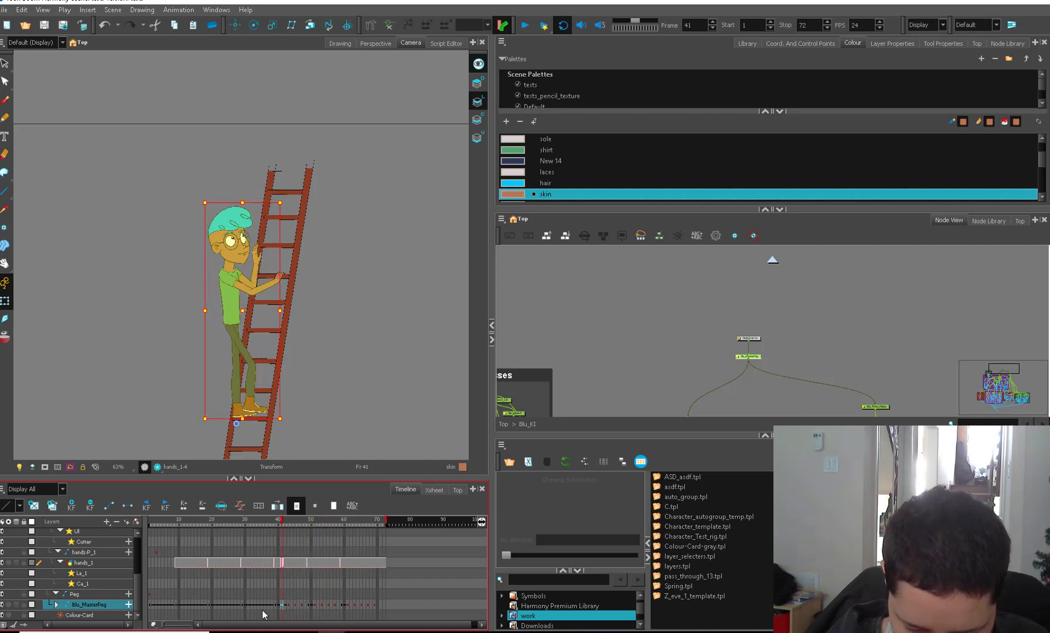
pyautogui.click(269, 605)
pyautogui.click(260, 607)
pyautogui.click(255, 607)
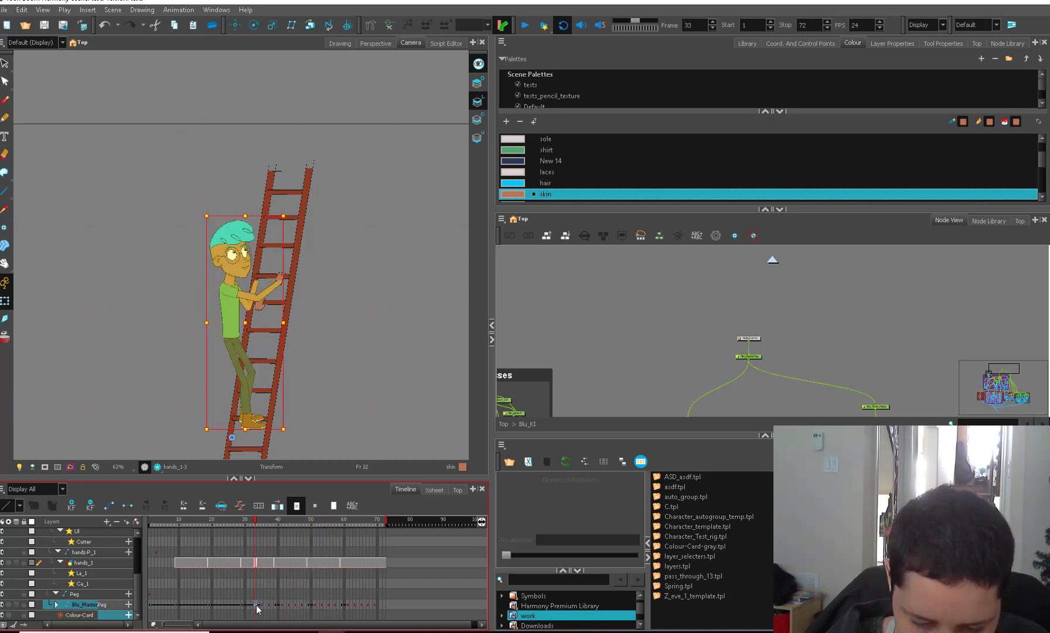
pyautogui.click(248, 607)
pyautogui.click(237, 607)
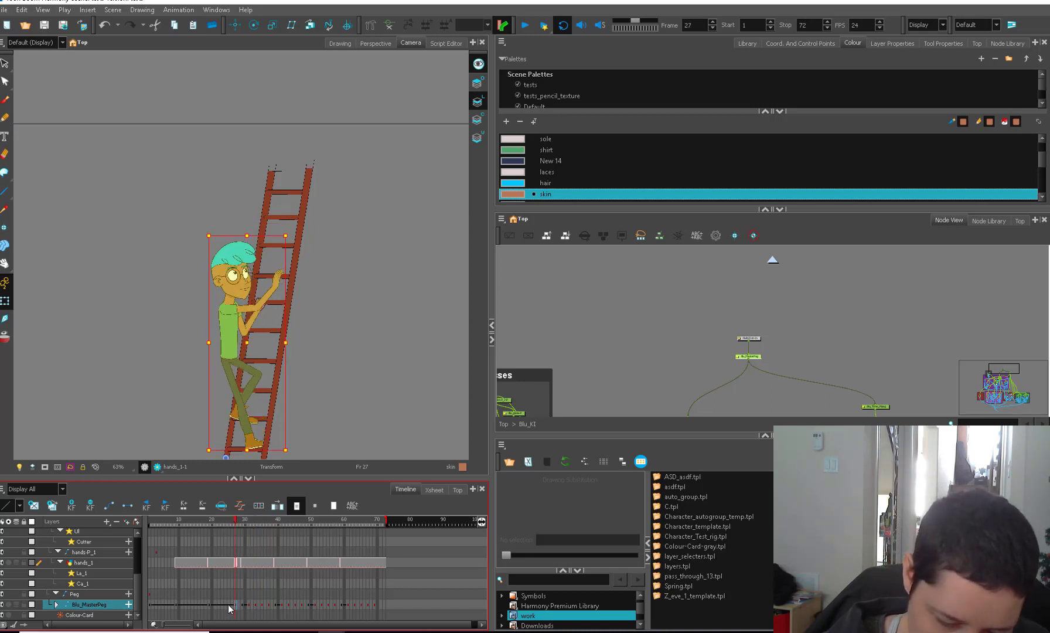
pyautogui.click(228, 608)
pyautogui.click(223, 608)
pyautogui.click(218, 609)
pyautogui.click(203, 609)
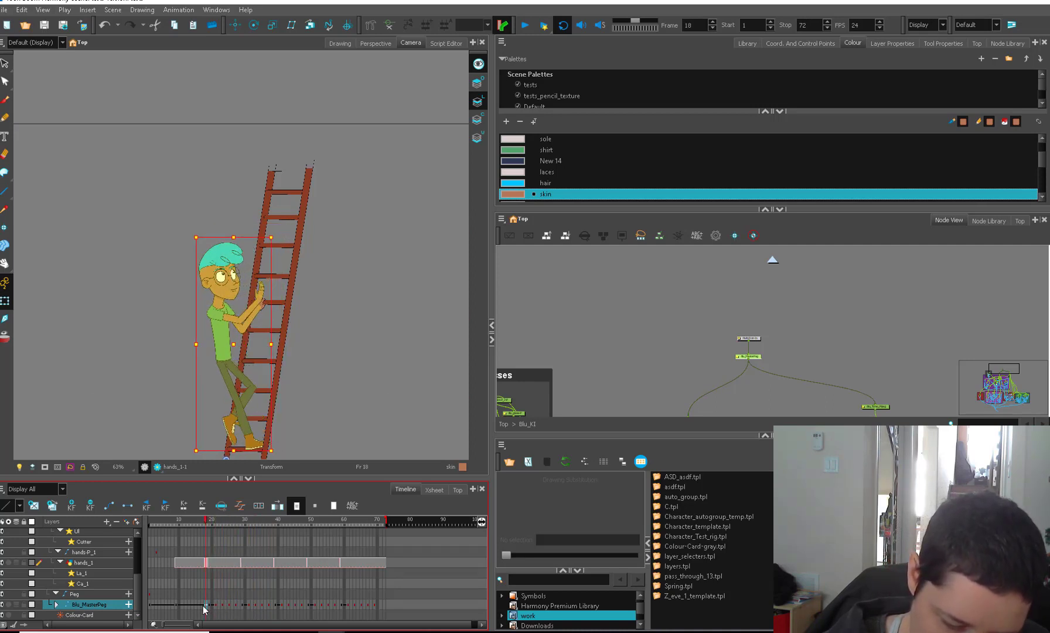
pyautogui.click(198, 610)
pyautogui.click(182, 609)
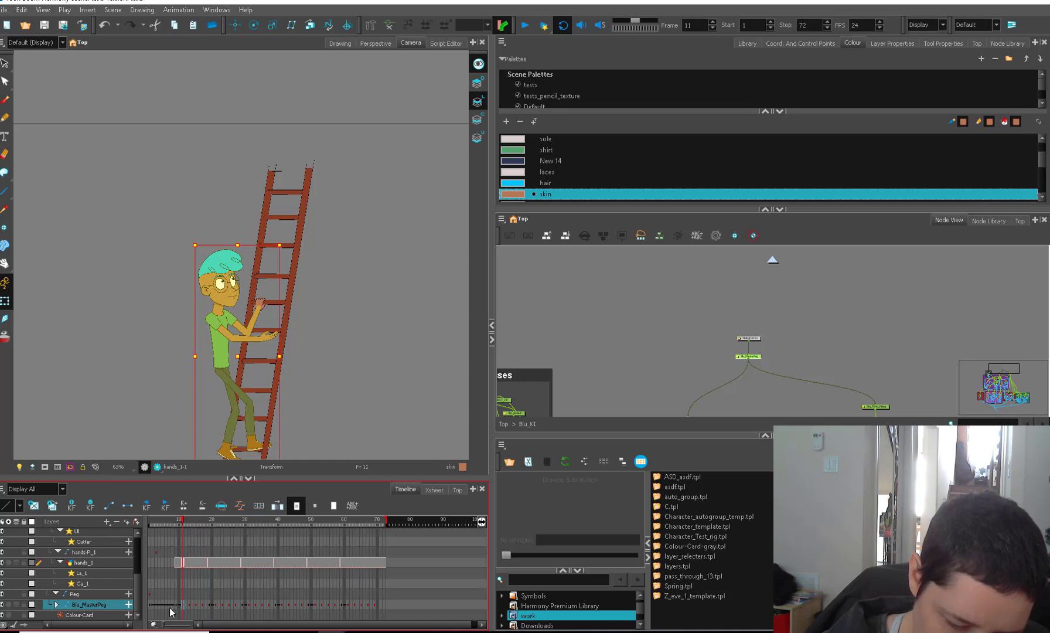
pyautogui.click(169, 612)
pyautogui.click(163, 612)
pyautogui.click(155, 616)
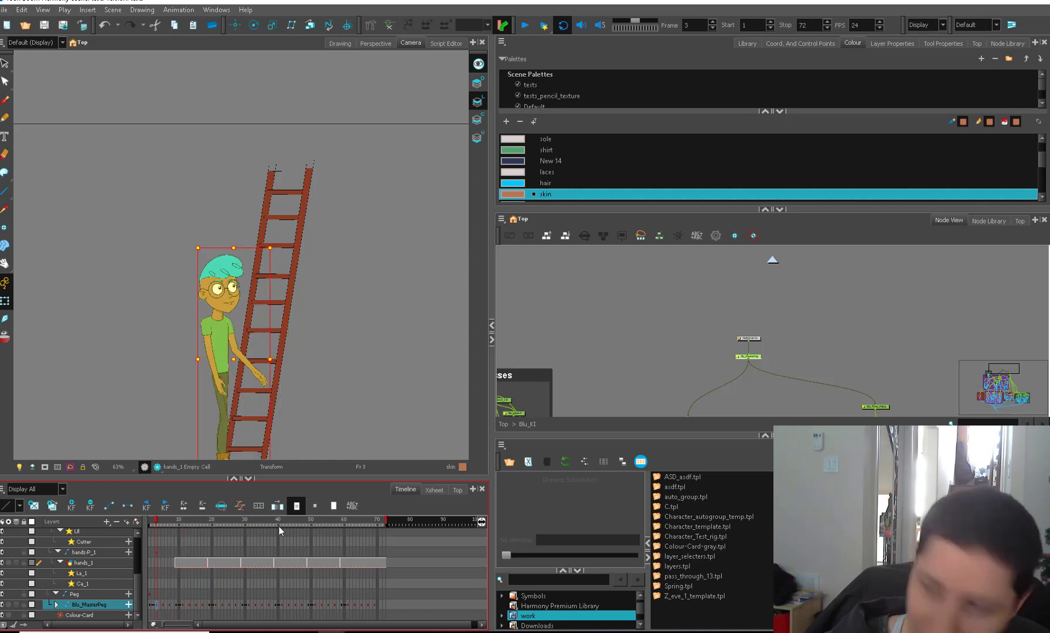
# Set the master peg's z position to 0 on frame 3
pyautogui.click(791, 43)
pyautogui.click(583, 132)
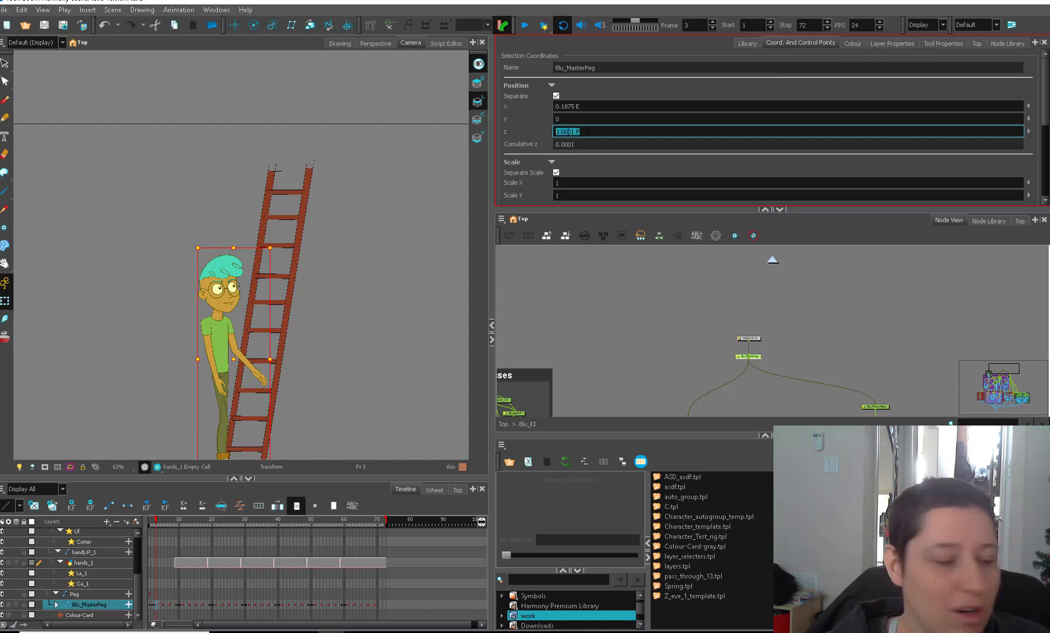
pyautogui.write('0')
pyautogui.press('Return')
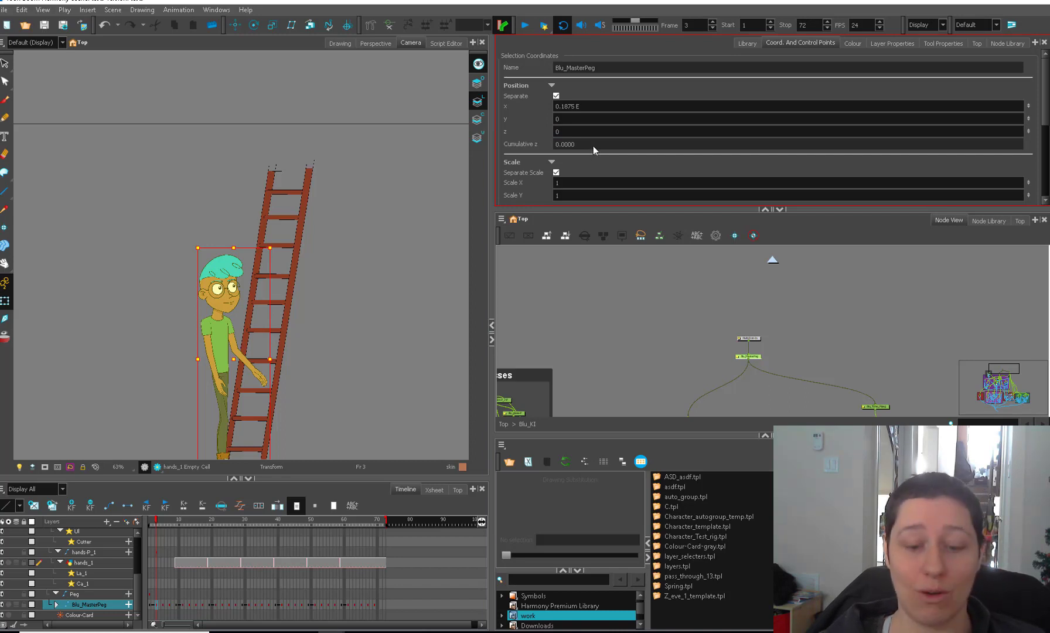
# Try a small z offset of 0.0001 on the master peg at frame 3, and return z to 0
pyautogui.click(574, 131)
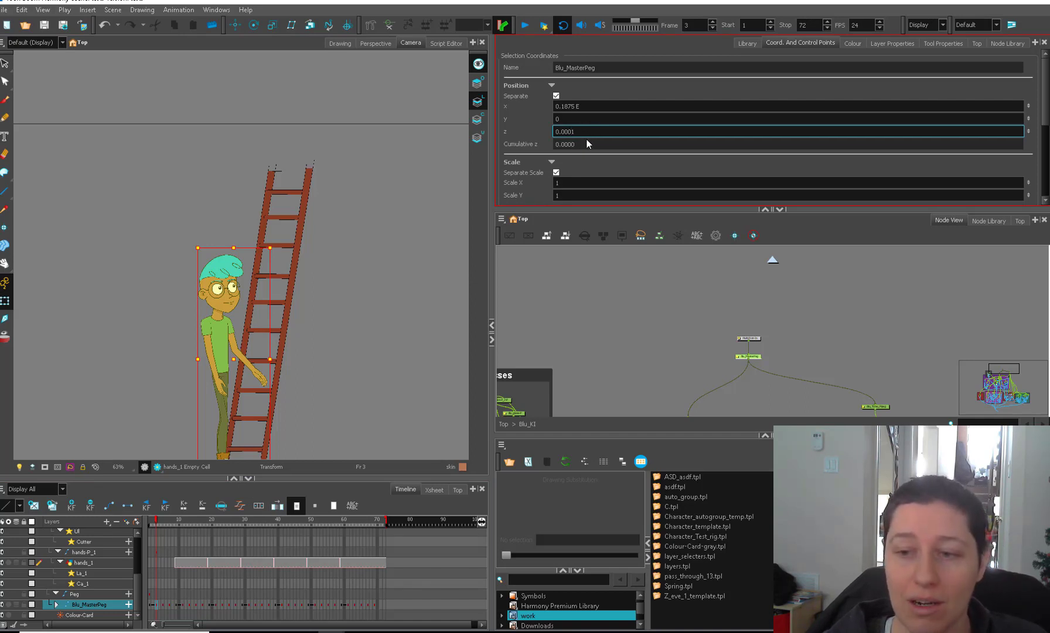
pyautogui.press('Return')
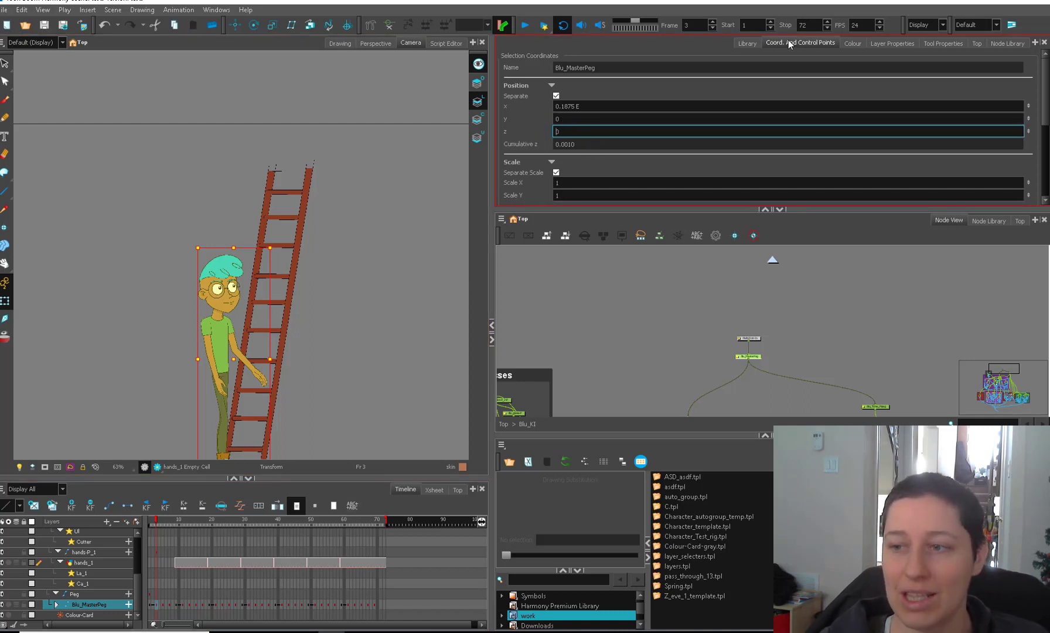
pyautogui.press('Return')
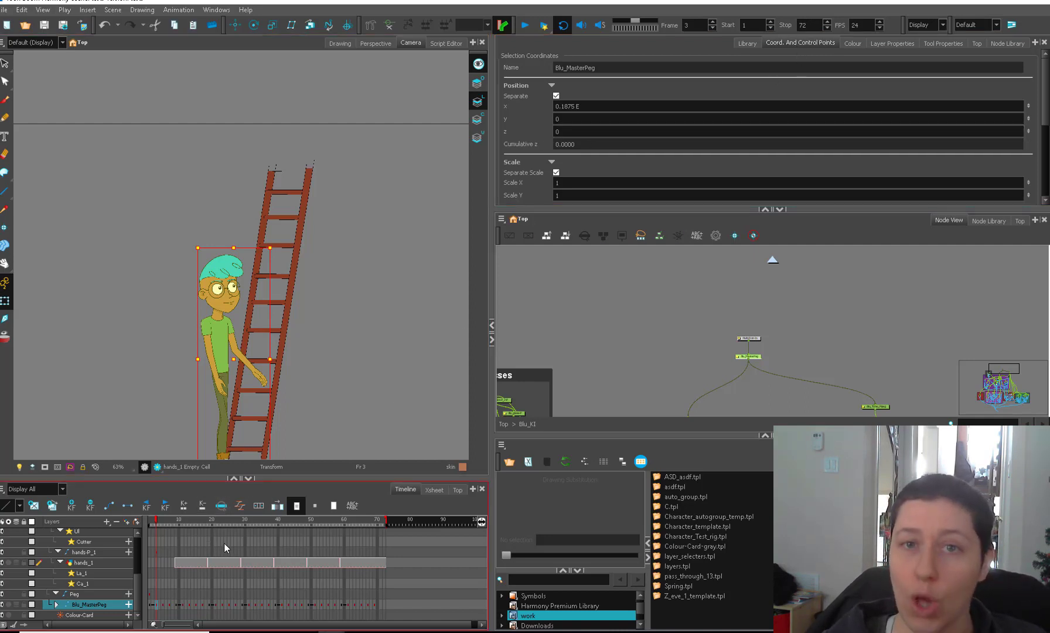
pyautogui.click(591, 132)
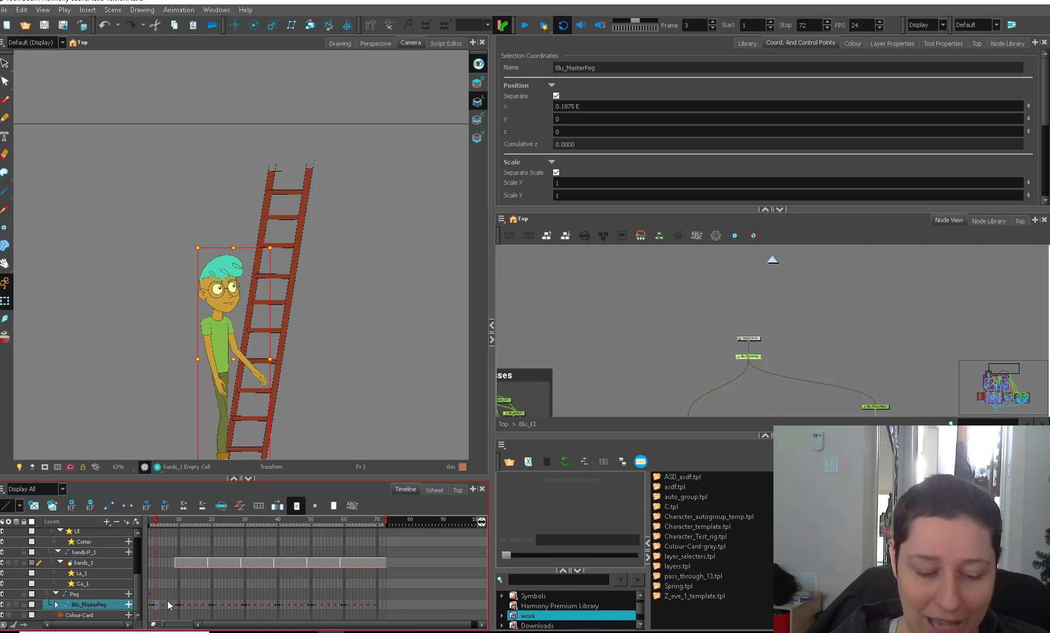
# Convert the master peg's keyframes from frame 1 to about frame 61 to stop-motion keyframes and deselect the character
pyautogui.click(150, 606)
pyautogui.keyDown('shift'); pyautogui.click(348, 612); pyautogui.keyUp('shift')
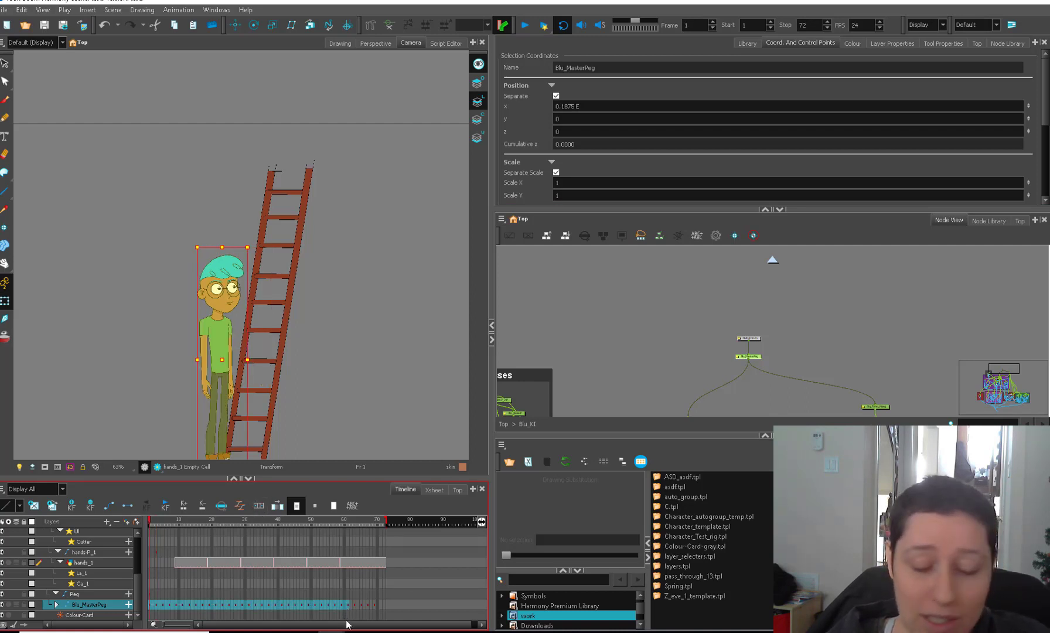
pyautogui.click(576, 321)
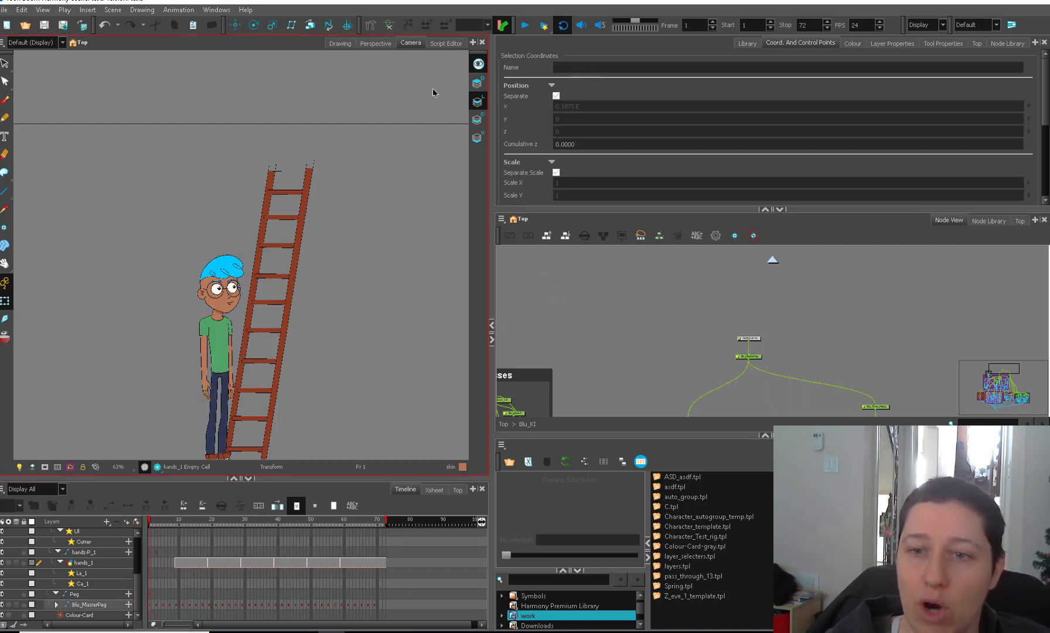
# Play the climb with the stop-motion keys, and return to frame 1 with the character's feet in view
pyautogui.click(524, 27)
pyautogui.click(503, 40)
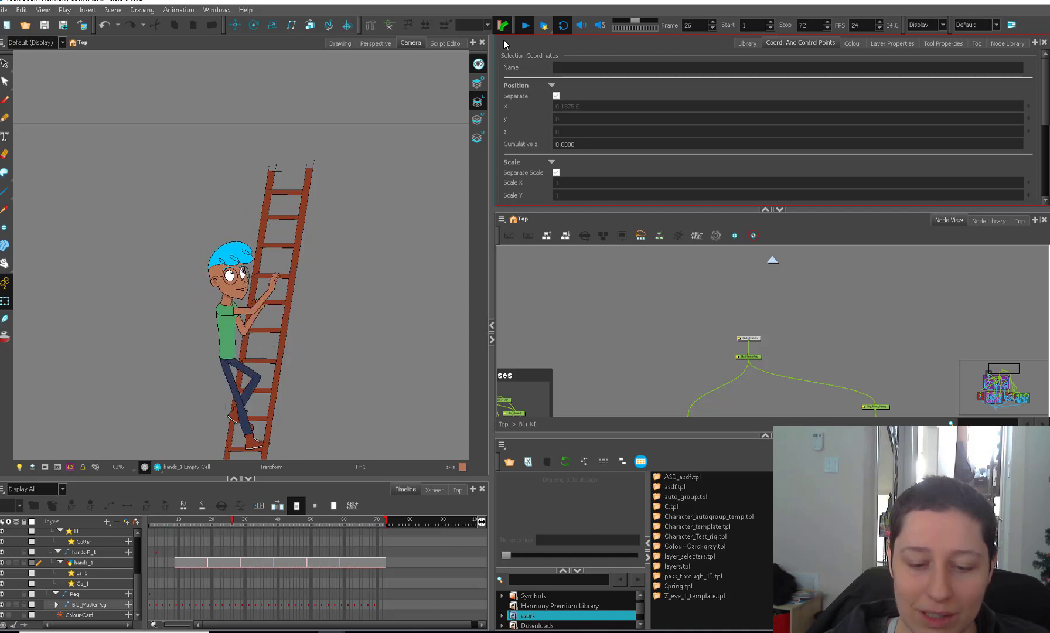
pyautogui.click(525, 26)
pyautogui.click(151, 521)
pyautogui.moveTo(296, 423); pyautogui.dragTo(324, 285)
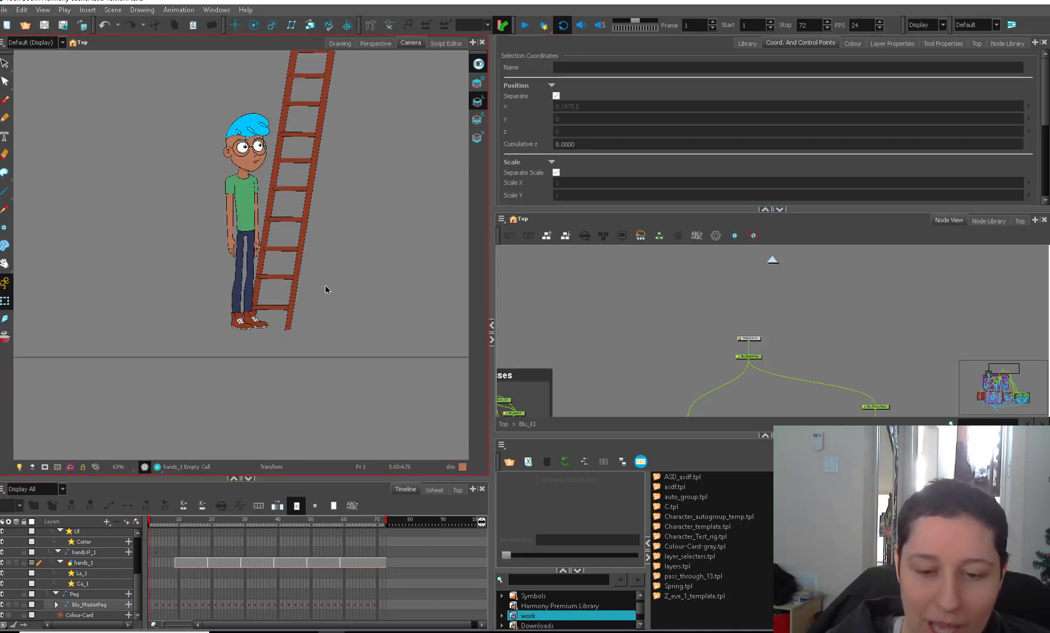
# Turn on onion skinning and select the whole left leg at frame 11
pyautogui.scroll(4, 249, 255)
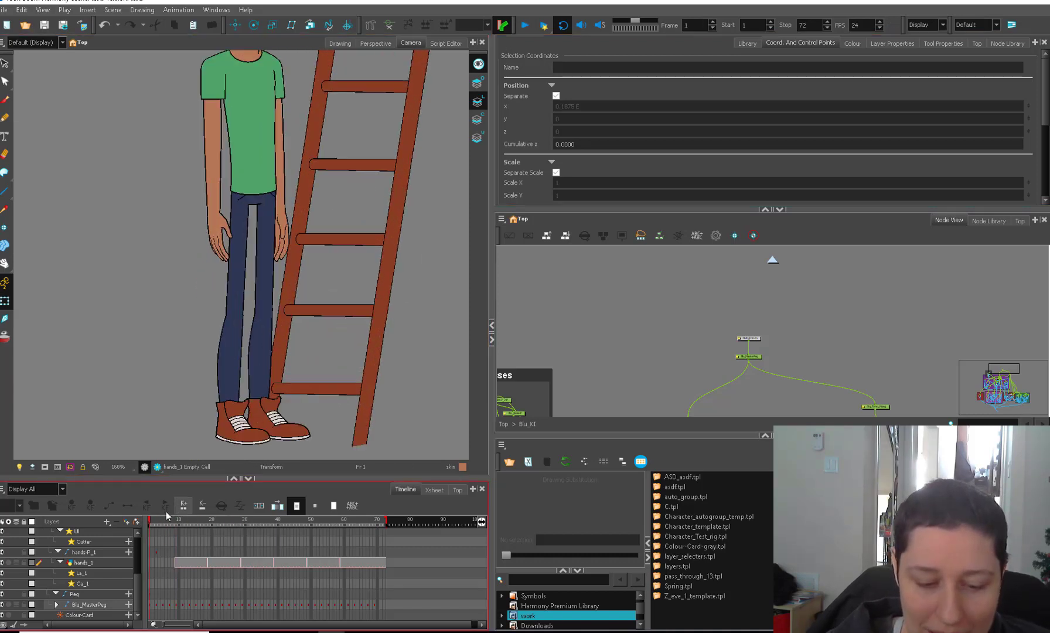
pyautogui.moveTo(168, 520); pyautogui.dragTo(178, 524)
pyautogui.click(315, 419)
pyautogui.click(167, 524)
pyautogui.press('o')
pyautogui.moveTo(183, 524)
pyautogui.mouseDown()
pyautogui.moveTo(169, 523)
pyautogui.moveTo(181, 532)
pyautogui.mouseUp()
pyautogui.press('b')
pyautogui.hotkey('alt', 'o')
pyautogui.press('b')
pyautogui.click(174, 525)
pyautogui.click(182, 524)
pyautogui.press('b')
pyautogui.press('b')
pyautogui.press('b')
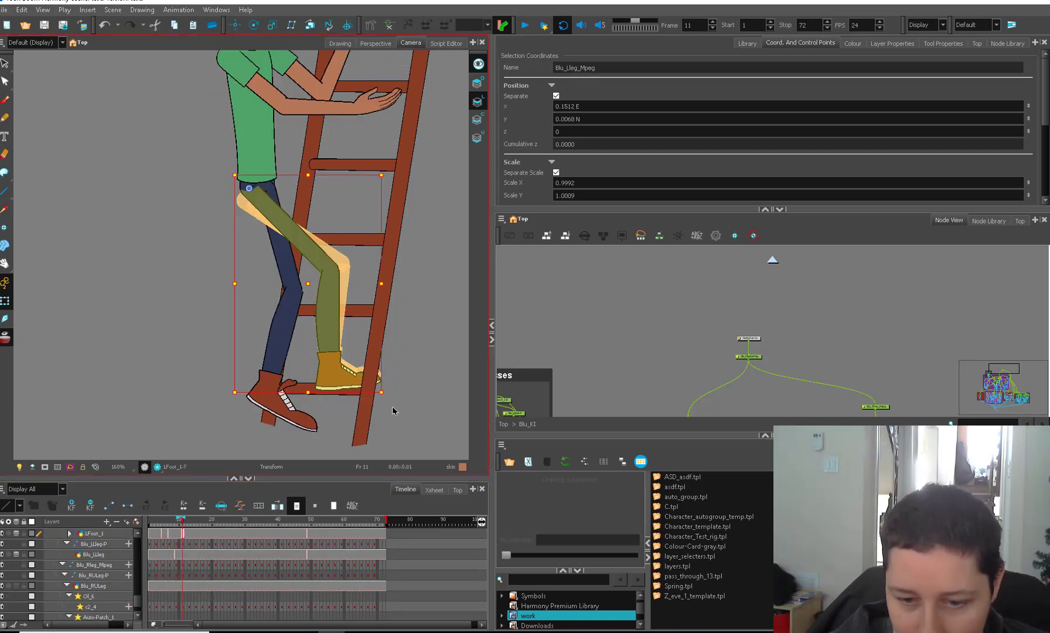
# Rotate the left leg at frame 11 so the foot lines up with the previous pose on the lowest rung
pyautogui.moveTo(389, 401); pyautogui.dragTo(387, 390)
pyautogui.click(355, 378)
pyautogui.press('b')
pyautogui.press('b')
pyautogui.press('b')
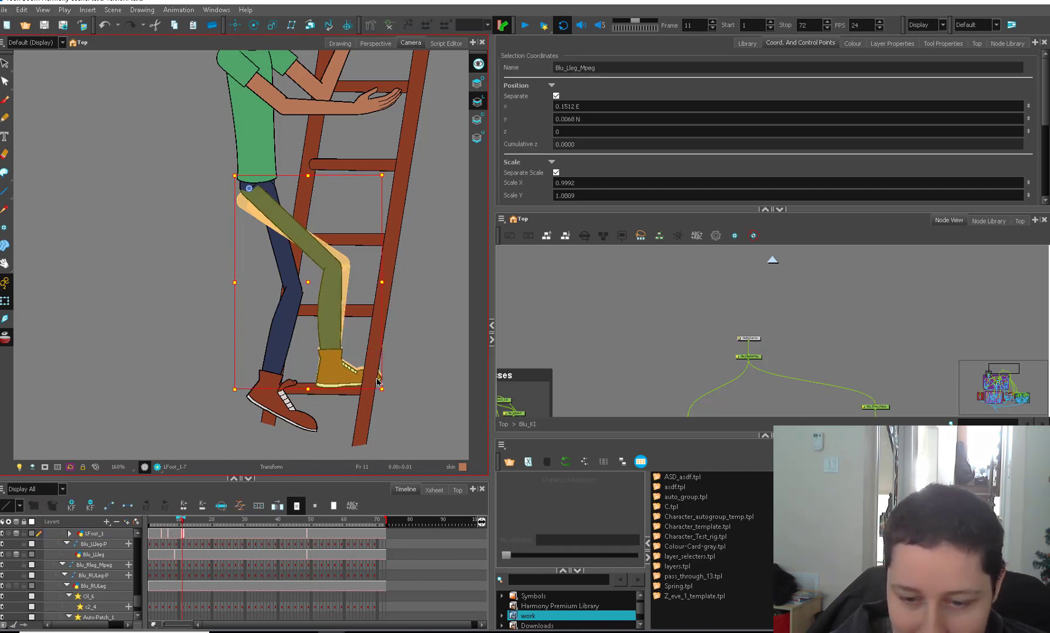
pyautogui.click(358, 378)
pyautogui.press('b')
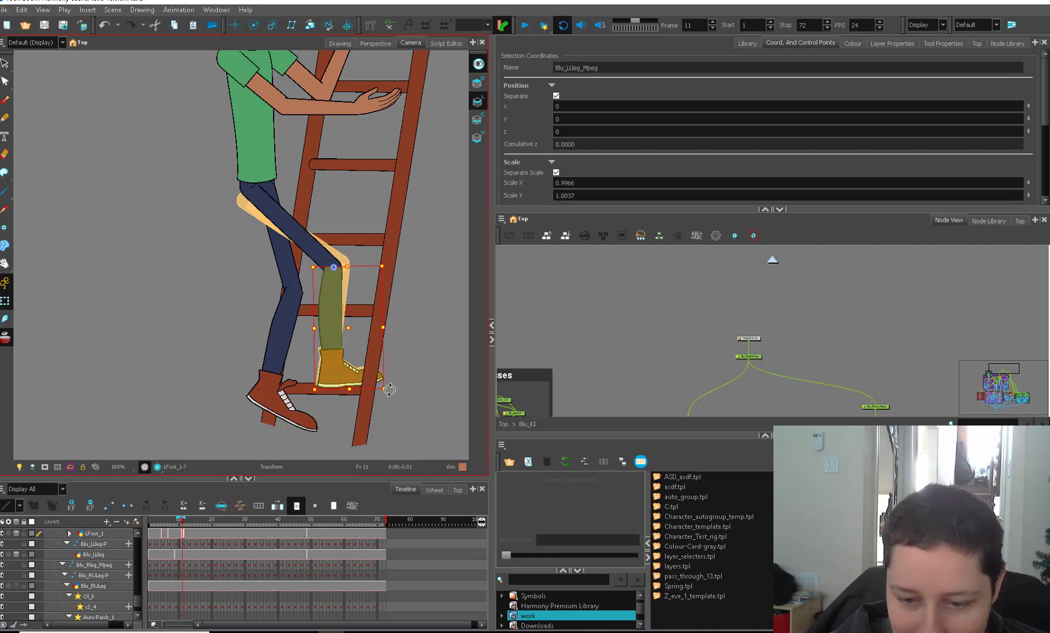
# Refine the left lower leg and foot rotation at frame 11 so the shoe rests flat on the lowest rung
pyautogui.click(378, 387)
pyautogui.press('b')
pyautogui.press('b')
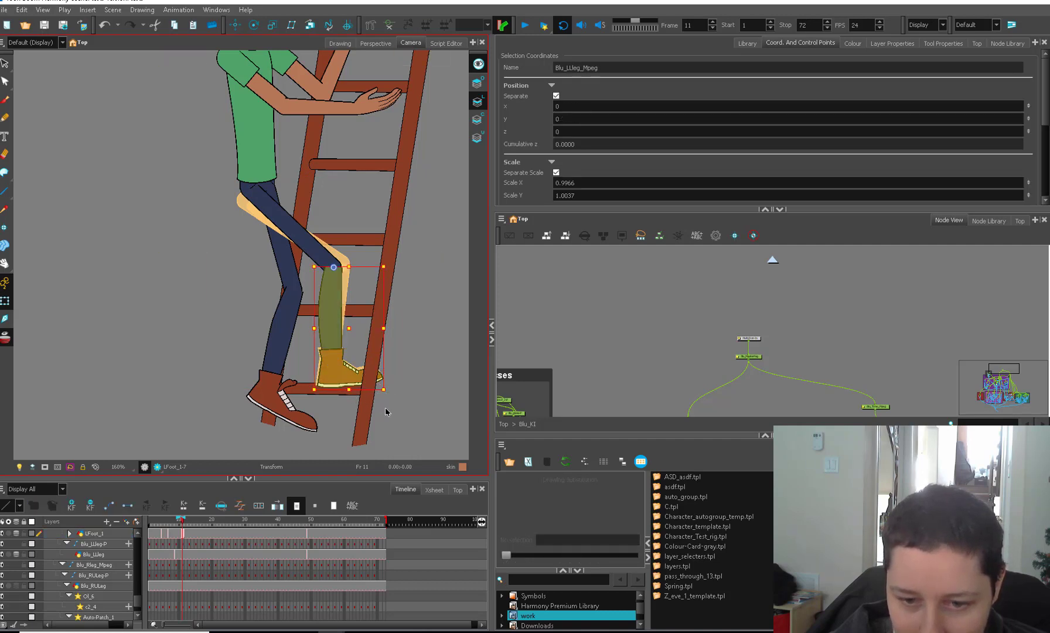
pyautogui.press('b')
pyautogui.click(358, 376)
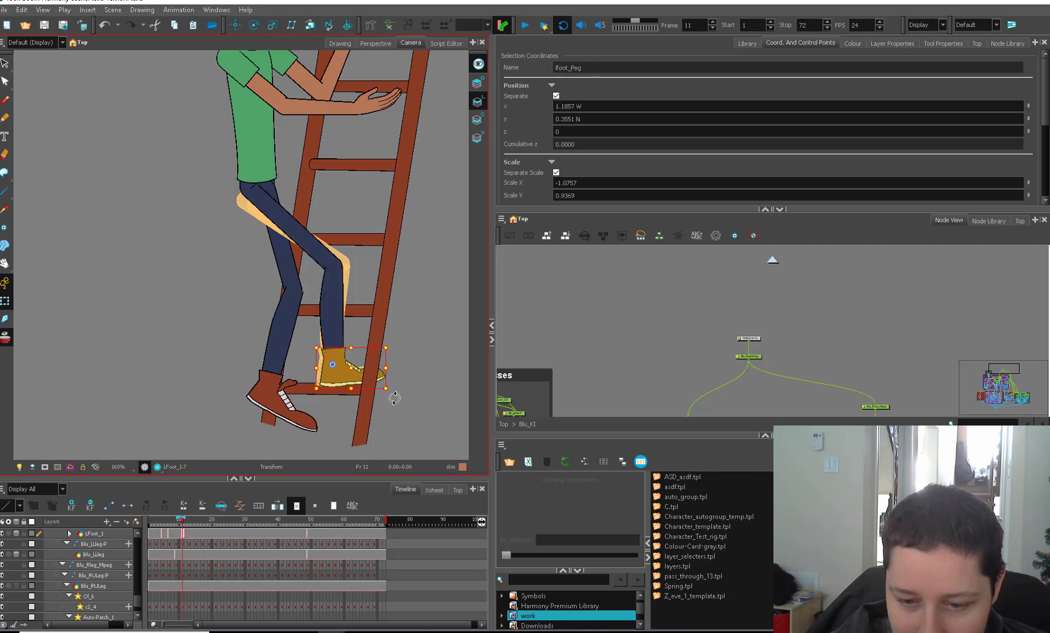
pyautogui.press('b')
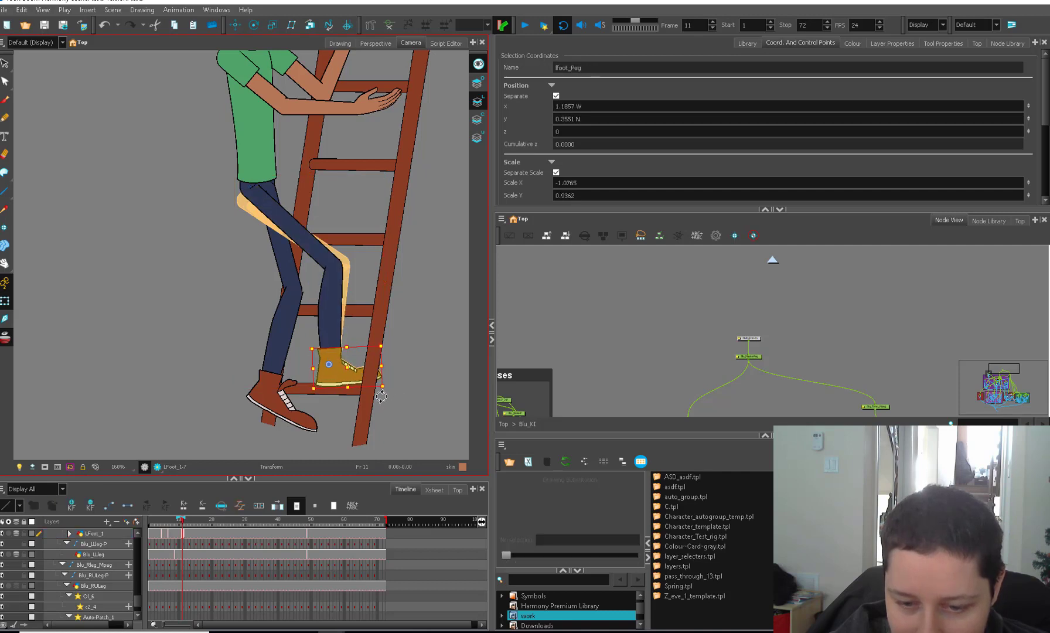
pyautogui.press('b')
pyautogui.press('b')
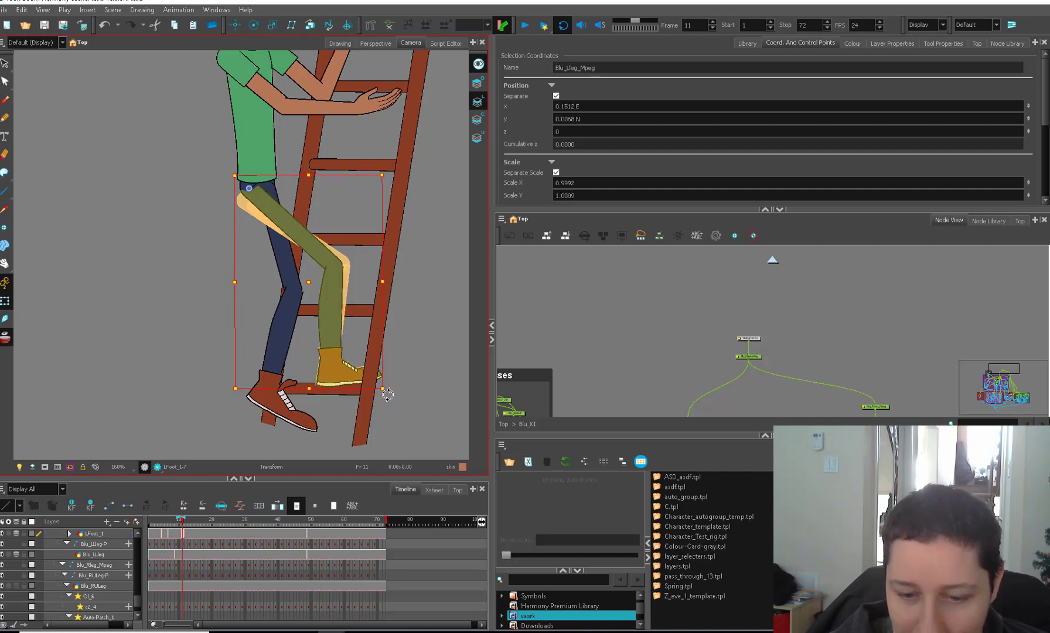
# Rotate the left leg at frame 13 to bring the foot back onto the lowest rung
pyautogui.moveTo(182, 520); pyautogui.dragTo(184, 520)
pyautogui.click(189, 521)
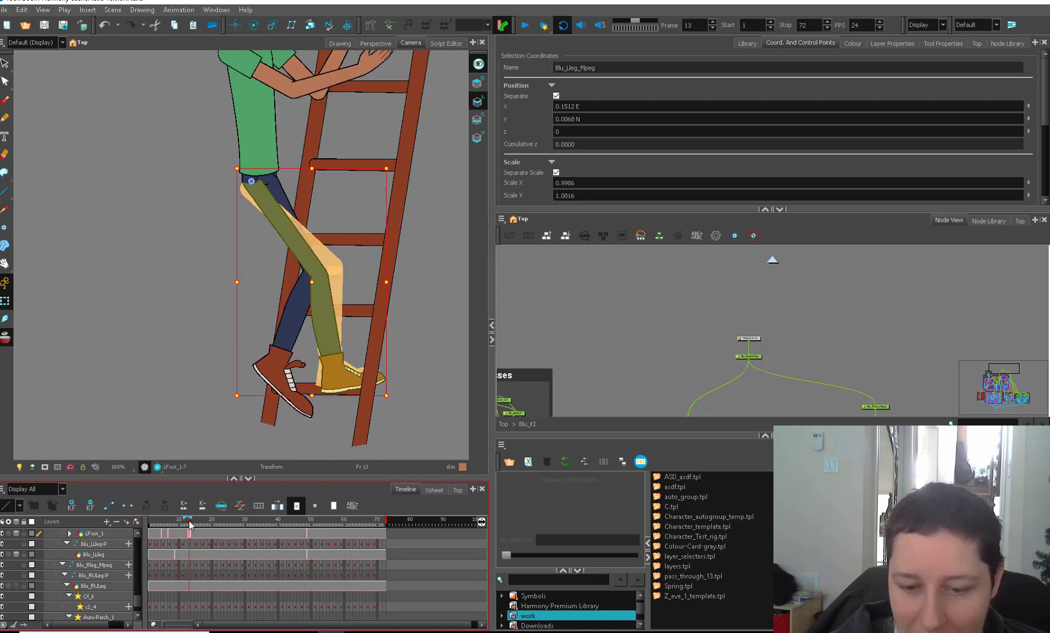
pyautogui.press('b')
pyautogui.click(342, 381)
pyautogui.press('b')
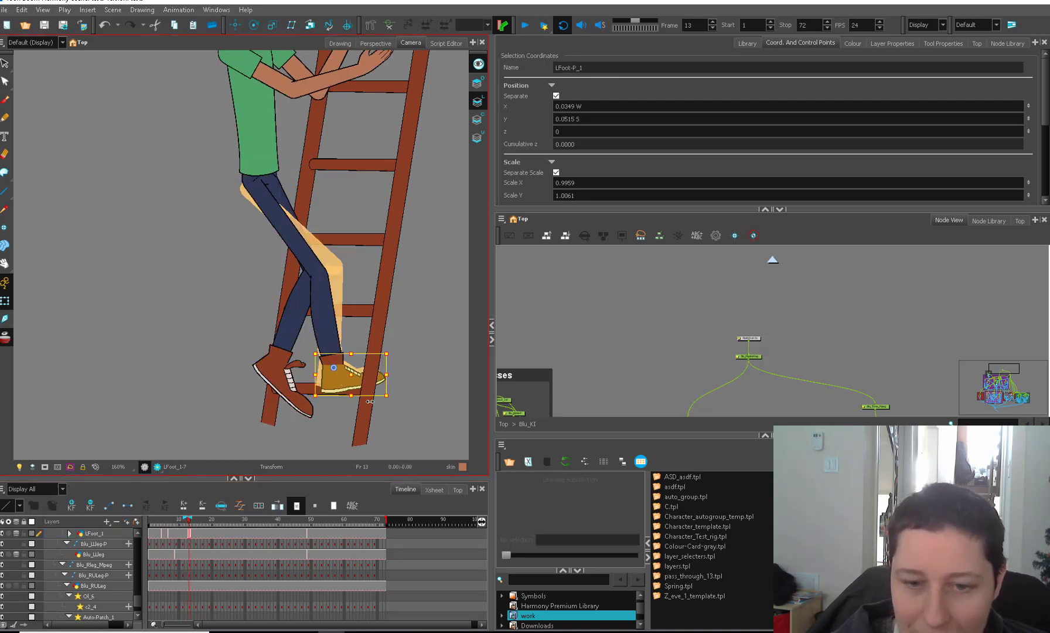
pyautogui.press('b')
pyautogui.press('b')
pyautogui.moveTo(395, 397)
pyautogui.mouseDown()
pyautogui.moveTo(393, 381)
pyautogui.moveTo(377, 407)
pyautogui.moveTo(391, 391)
pyautogui.mouseUp()
# Adjust the left lower leg and foot at frame 13 to match the onion-skinned foot position
pyautogui.click(351, 376)
pyautogui.press('b')
pyautogui.press('b')
pyautogui.press('b')
pyautogui.press('b')
pyautogui.click(361, 375)
pyautogui.press('b')
pyautogui.press('b')
pyautogui.press('b')
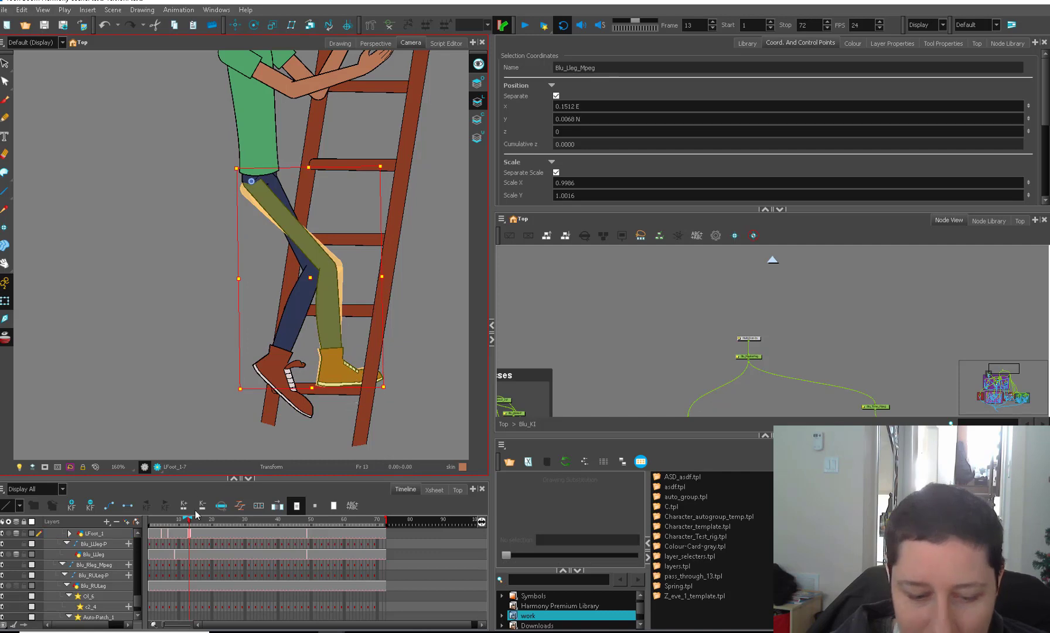
# Rotate the left leg and its lower leg at frame 15 to keep the foot locked on the lowest rung
pyautogui.click(185, 524)
pyautogui.click(192, 524)
pyautogui.click(195, 524)
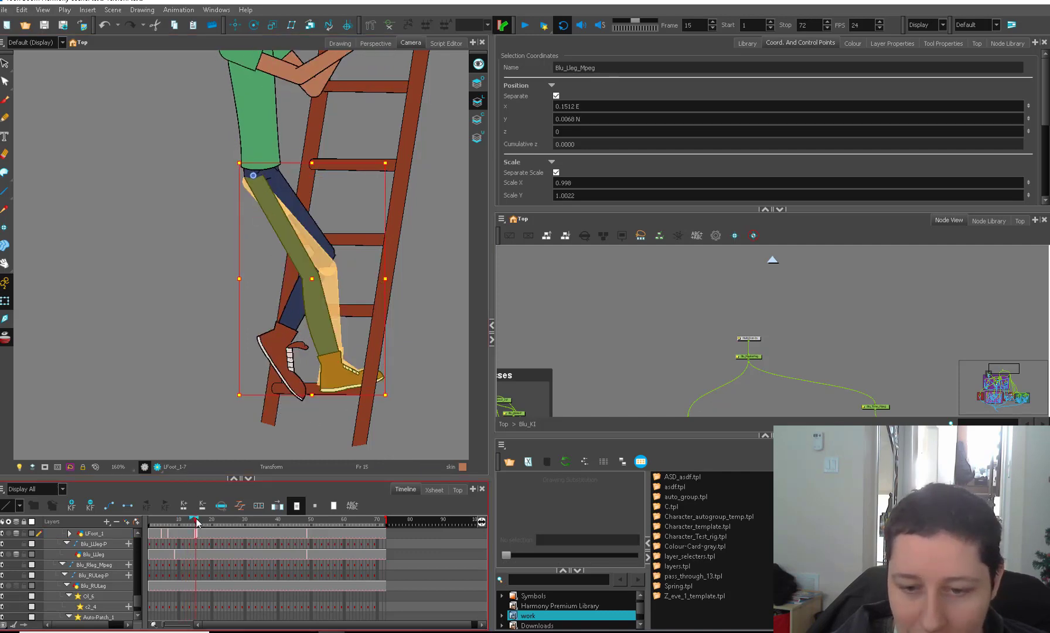
pyautogui.click(345, 380)
pyautogui.press('b')
pyautogui.press('b')
pyautogui.press('b')
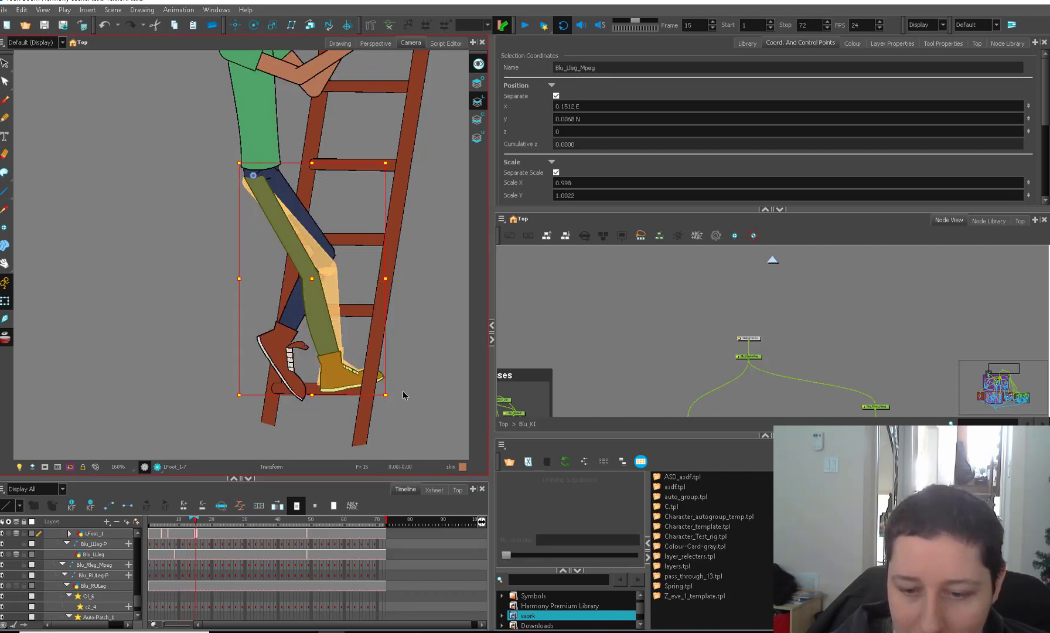
pyautogui.moveTo(396, 392); pyautogui.dragTo(392, 410)
pyautogui.hotkey('shift', 'b')
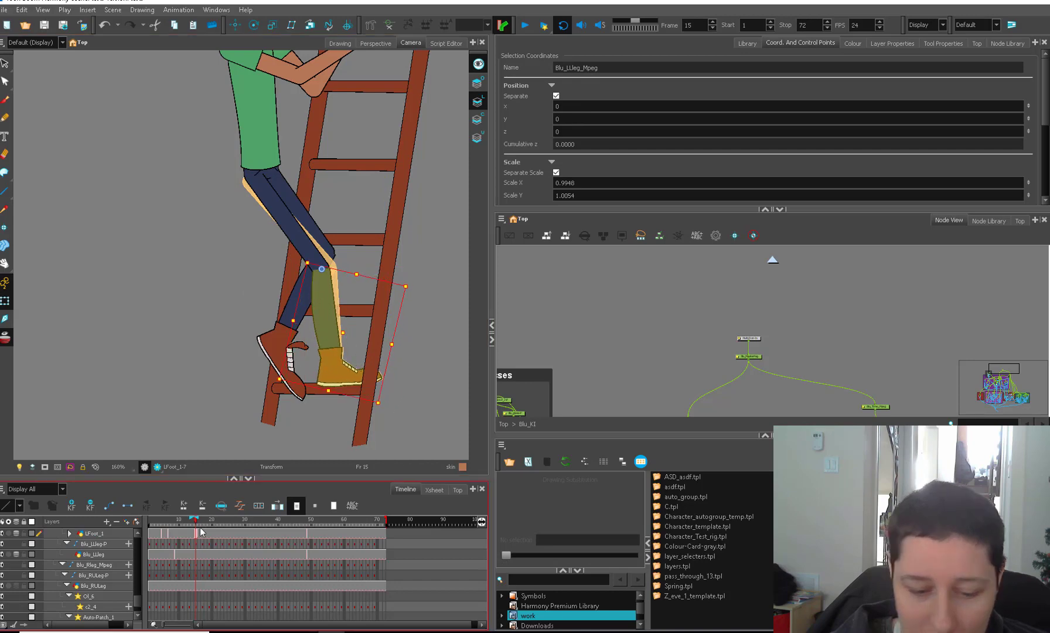
# Correct the left leg at frame 19 so the planted foot stays on the lowest rung
pyautogui.click(200, 524)
pyautogui.moveTo(200, 525)
pyautogui.mouseDown()
pyautogui.moveTo(168, 523)
pyautogui.moveTo(209, 525)
pyautogui.mouseUp()
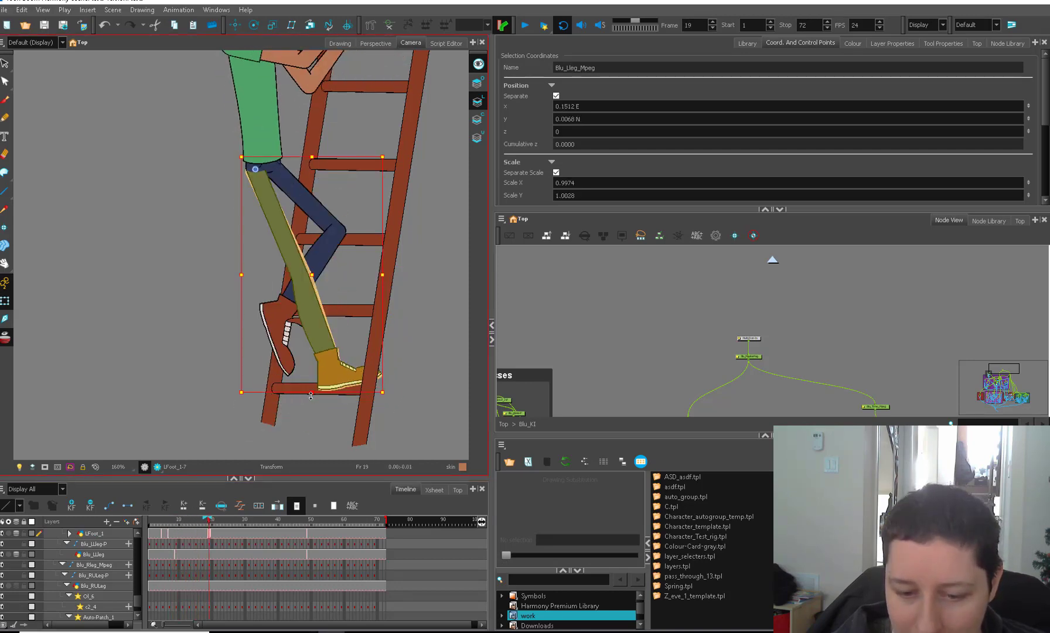
pyautogui.moveTo(311, 395); pyautogui.dragTo(311, 398)
# Adjust the left leg at frame 27 to hold the foot on the lowest rung, checking the poses up to frame 30
pyautogui.moveTo(211, 526); pyautogui.dragTo(229, 524)
pyautogui.press('.')
pyautogui.press('.')
pyautogui.press('.')
pyautogui.press('.')
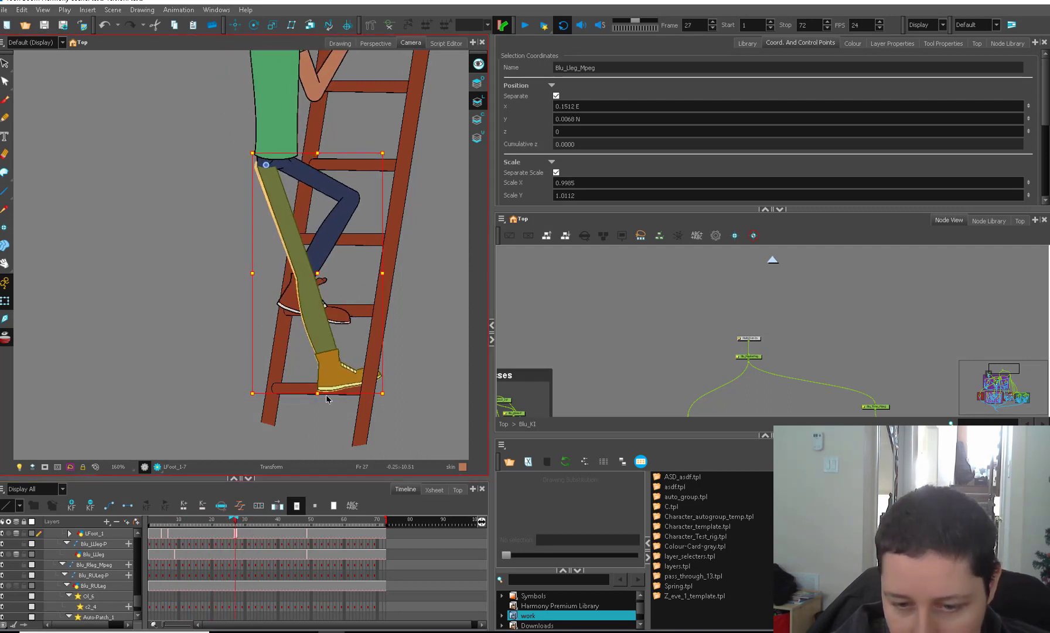
pyautogui.moveTo(317, 390); pyautogui.dragTo(358, 388)
pyautogui.press('.')
pyautogui.press('.')
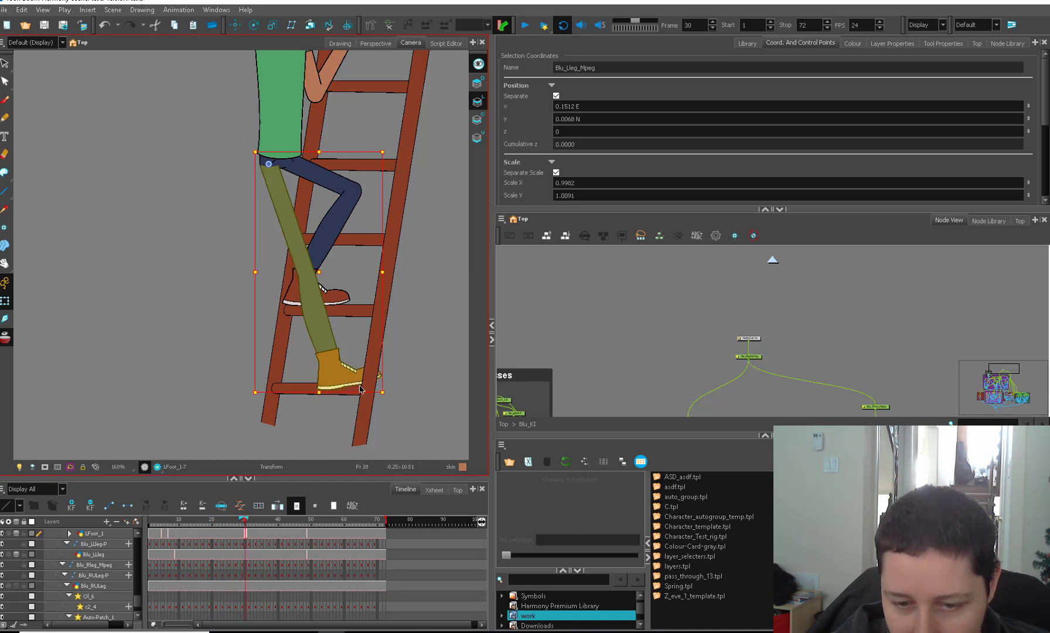
# Compare the feet at frames 30 and 31, and reposition the right lower leg at frame 31 on the second rung
pyautogui.click(338, 354)
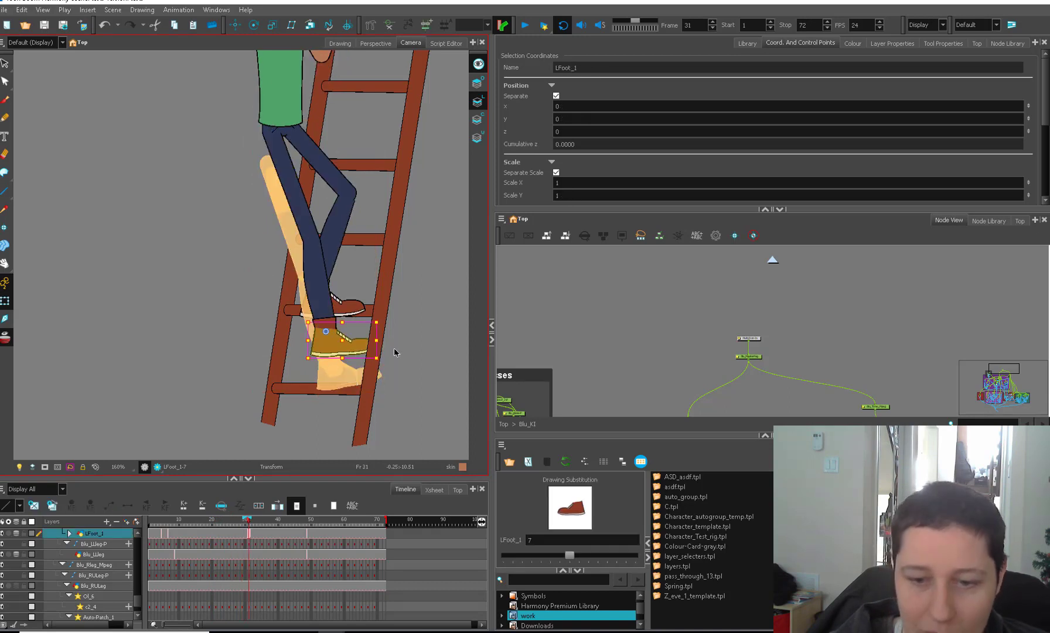
pyautogui.click(245, 525)
pyautogui.moveTo(244, 528)
pyautogui.mouseDown()
pyautogui.moveTo(256, 529)
pyautogui.moveTo(246, 527)
pyautogui.mouseUp()
pyautogui.click(337, 297)
pyautogui.scroll(1, 366, 273)
pyautogui.moveTo(356, 306); pyautogui.dragTo(353, 394)
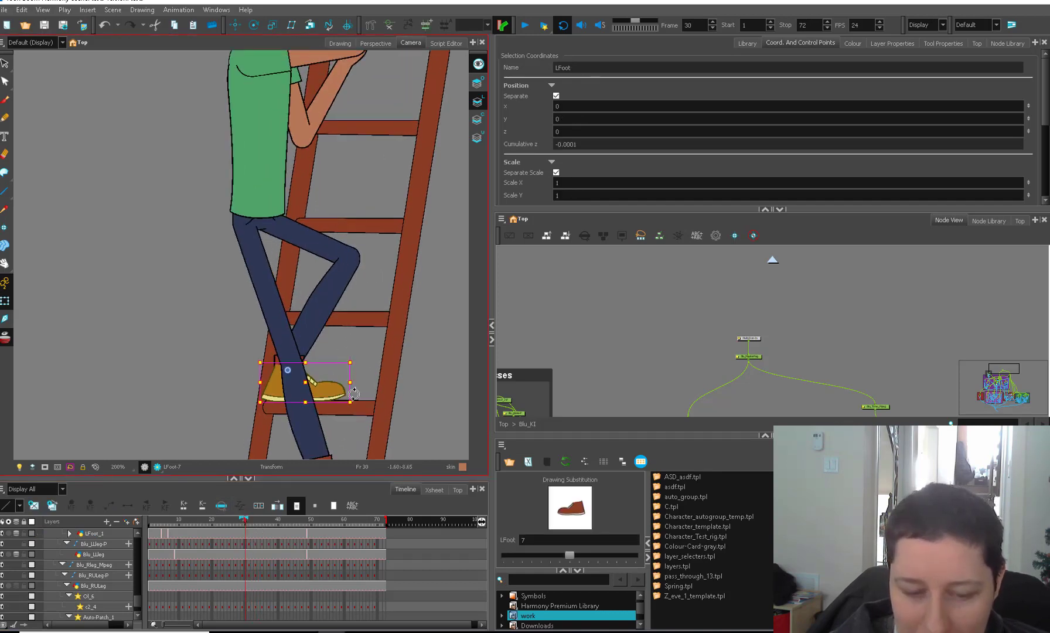
pyautogui.click(248, 525)
pyautogui.click(345, 404)
pyautogui.press('b')
pyautogui.press('b')
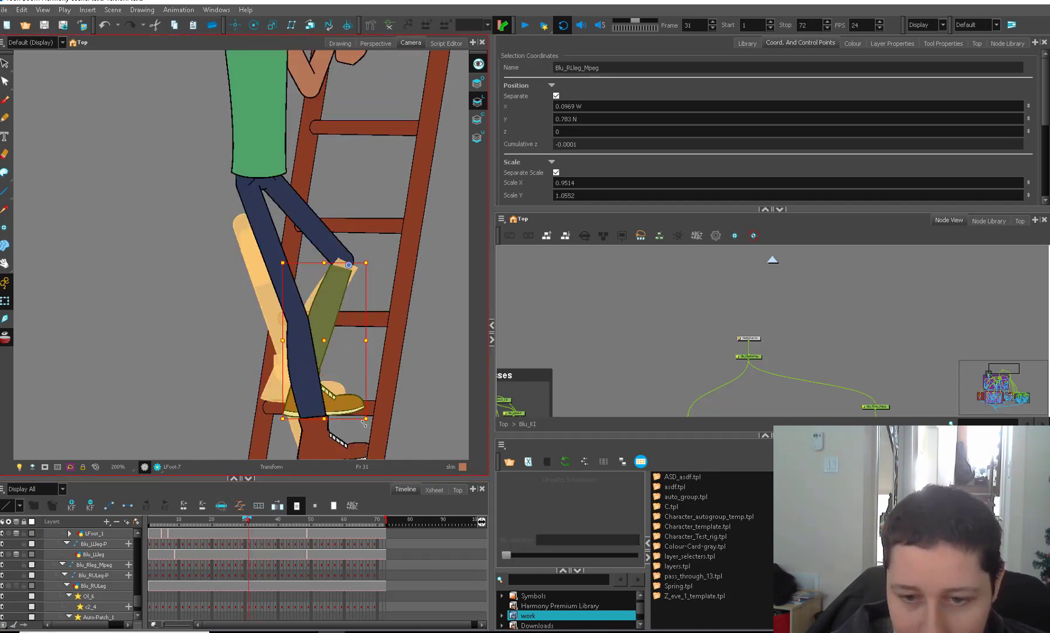
pyautogui.moveTo(343, 377); pyautogui.dragTo(356, 406)
pyautogui.click(333, 400)
# Align the right leg with its rung over the following poses up to frame 35
pyautogui.press('b')
pyautogui.press('.')
pyautogui.press('.')
pyautogui.press('b')
pyautogui.press('.')
pyautogui.press('.')
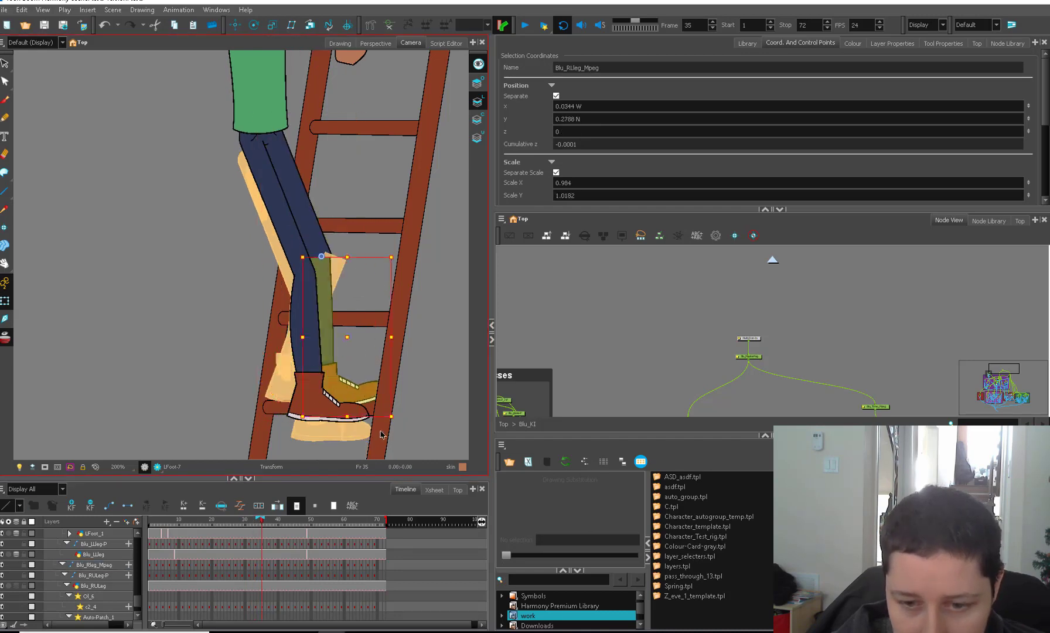
pyautogui.press('b')
# Step from frame 41 to frame 47 and examine the left foot's lift toward the next rung
pyautogui.click(265, 523)
pyautogui.moveTo(265, 528)
pyautogui.mouseDown()
pyautogui.moveTo(291, 526)
pyautogui.moveTo(281, 525)
pyautogui.mouseUp()
pyautogui.click(347, 370)
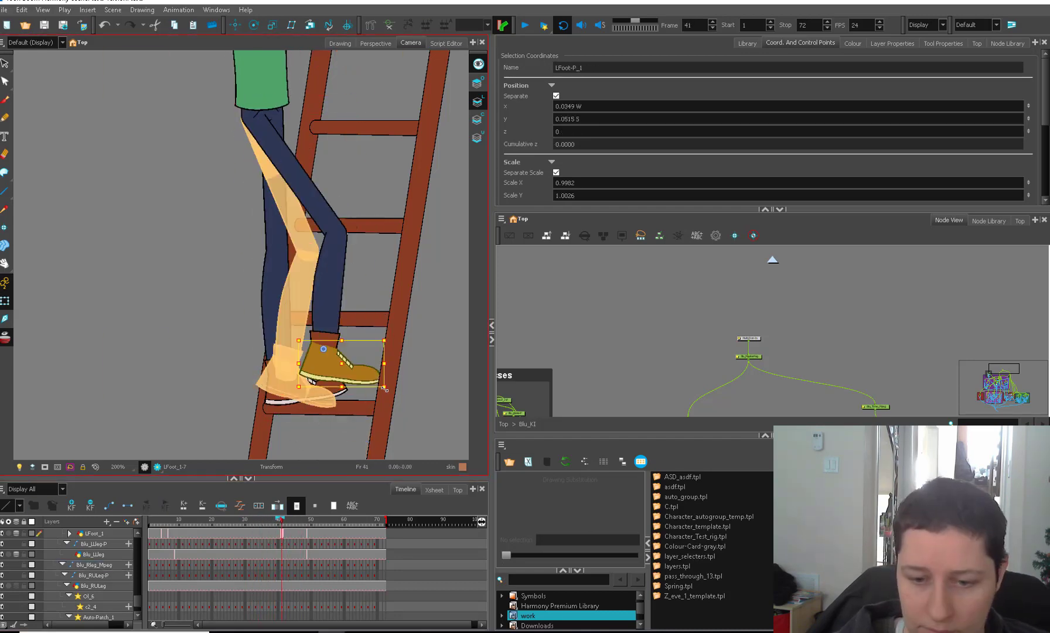
pyautogui.press(']')
pyautogui.press('.')
pyautogui.press('.')
pyautogui.press('b')
pyautogui.press('.')
pyautogui.press('.')
pyautogui.press('.')
pyautogui.press('.')
pyautogui.press('.')
pyautogui.press('.')
# Bring the upper rungs into view and adjust the whole left leg so the foot rests on its new rung by frame 49
pyautogui.click(371, 322)
pyautogui.moveTo(404, 328); pyautogui.dragTo(359, 385)
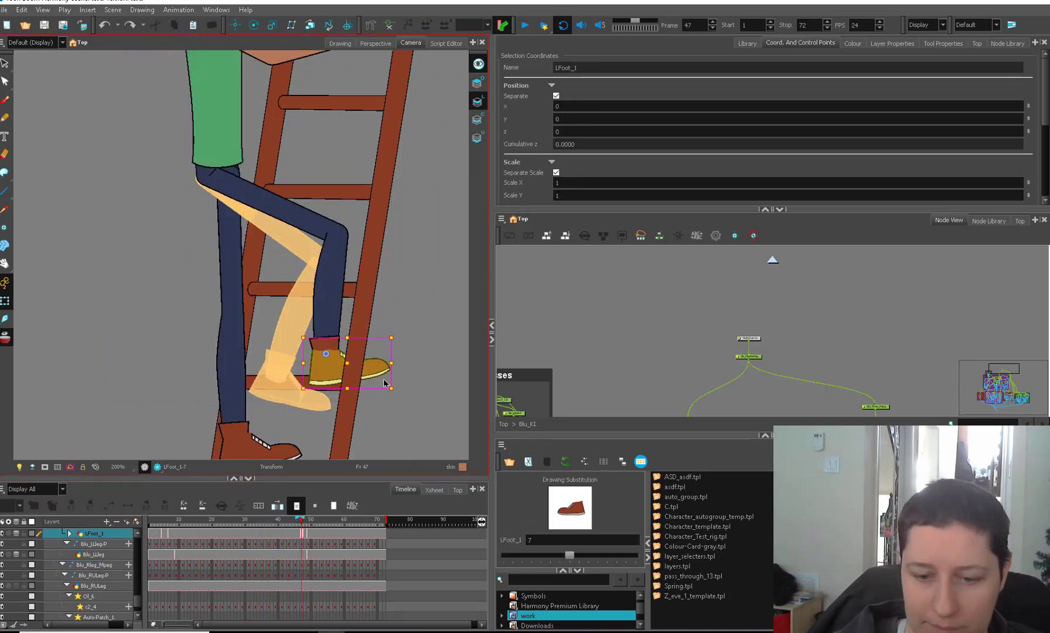
pyautogui.press('b')
pyautogui.press('.')
pyautogui.press('.')
pyautogui.press('.')
pyautogui.press('.')
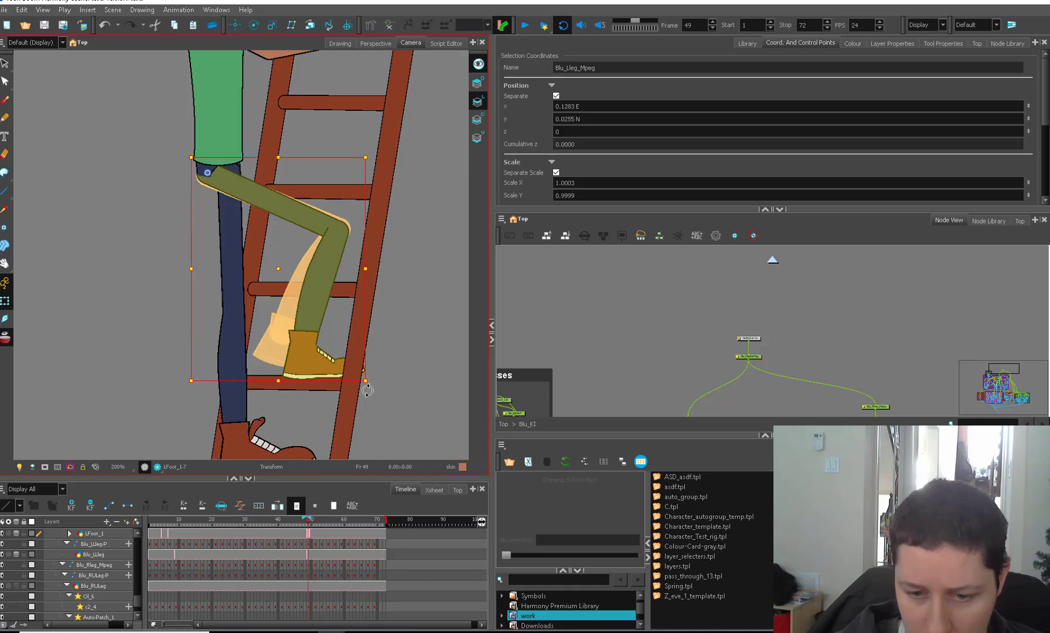
# Rotate the left leg through the poses from frame 49 to frame 55 to keep the foot locked on its rung
pyautogui.press('.')
pyautogui.press('.')
pyautogui.press('.')
pyautogui.press('.')
pyautogui.press('.')
pyautogui.press('.')
pyautogui.press('.')
pyautogui.press('.')
pyautogui.press('.')
pyautogui.press('.')
pyautogui.press('.')
pyautogui.press('.')
pyautogui.press('.')
pyautogui.press('.')
pyautogui.press('.')
pyautogui.press('.')
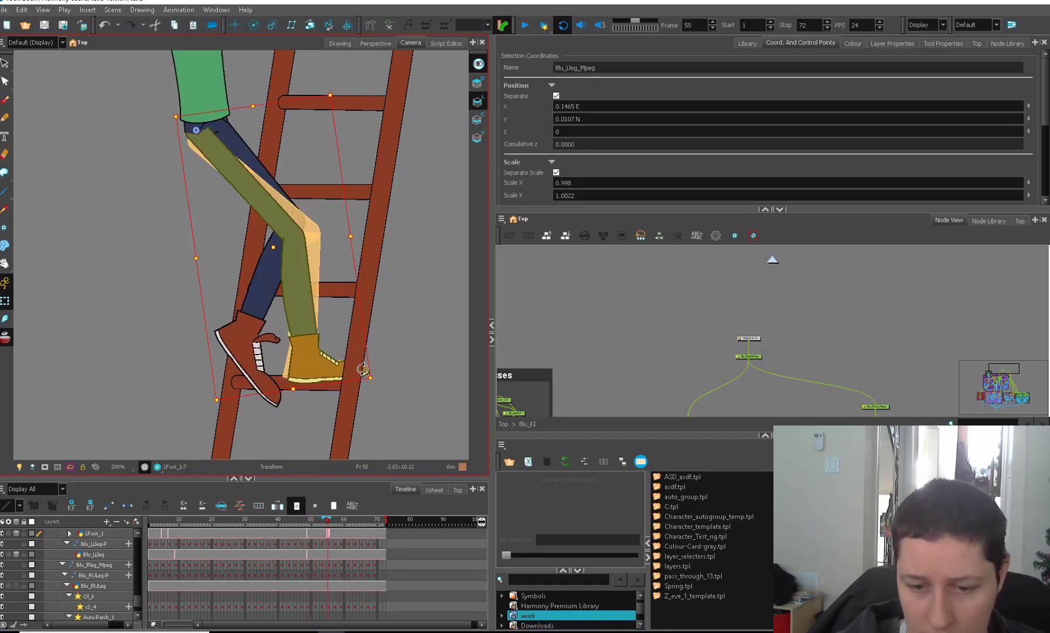
# Align the planted left foot with its rung through the remaining poses up to frame 63
pyautogui.press('.')
pyautogui.press('.')
pyautogui.press('.')
pyautogui.press('.')
pyautogui.press('.')
pyautogui.press('.')
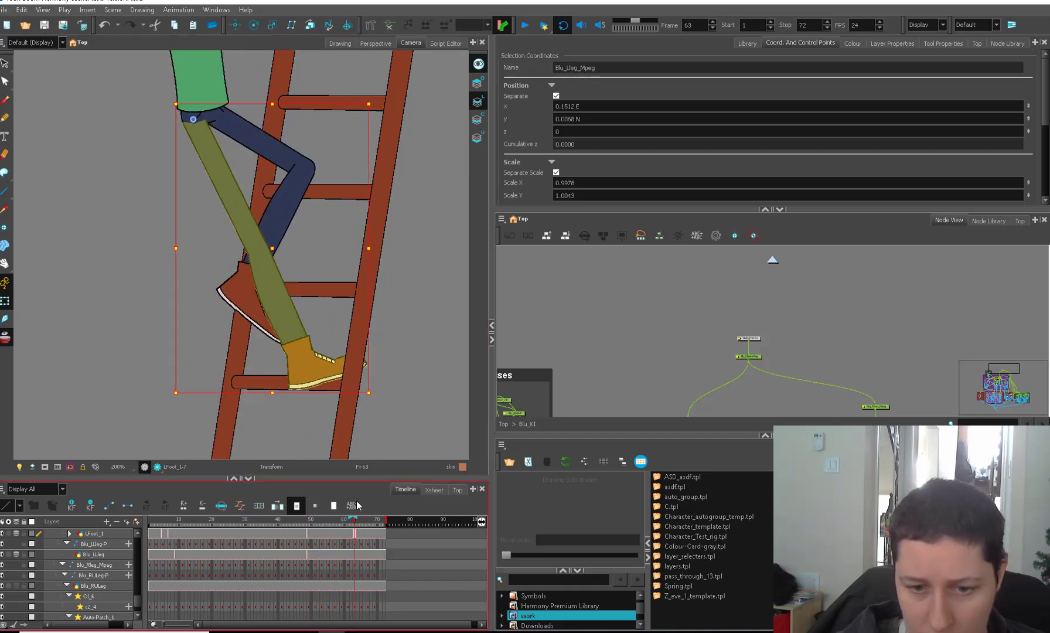
# Deselect the leg, return to frame 1 with the whole ladder in view, and play the corrected climb
pyautogui.click(419, 354)
pyautogui.press('1')
pyautogui.press('1')
pyautogui.press('1')
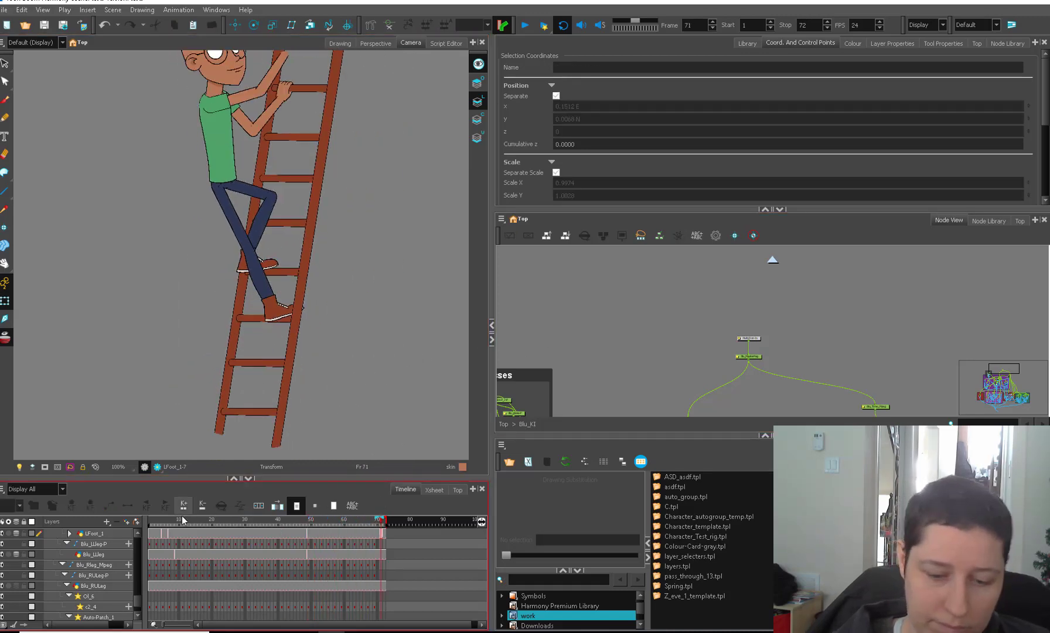
pyautogui.moveTo(182, 519); pyautogui.dragTo(141, 530)
pyautogui.click(195, 451)
pyautogui.press('1')
pyautogui.click(524, 26)
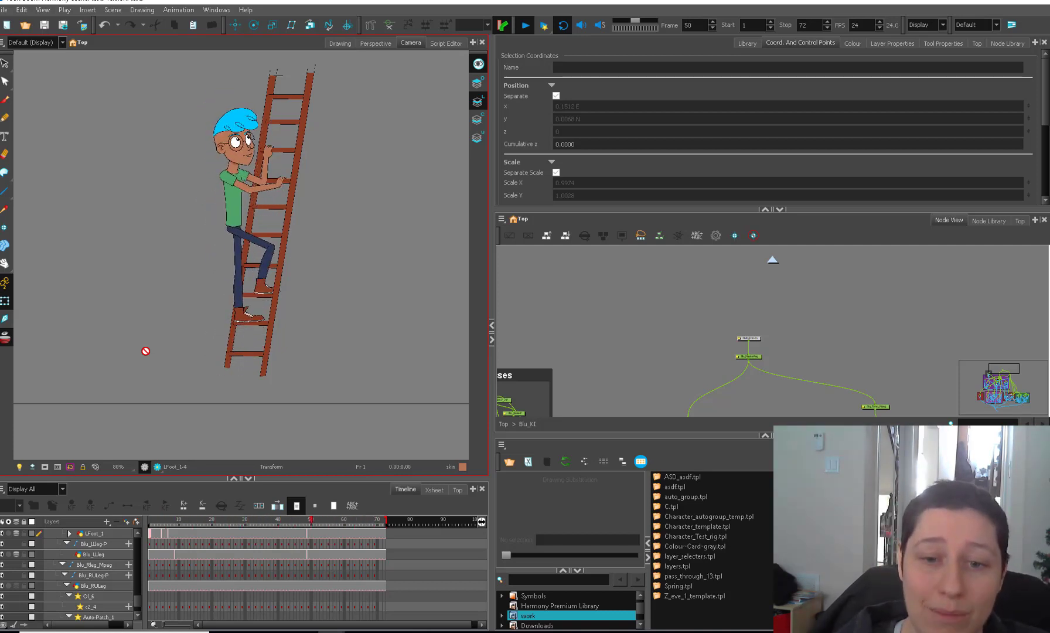
pyautogui.click(755, 357)
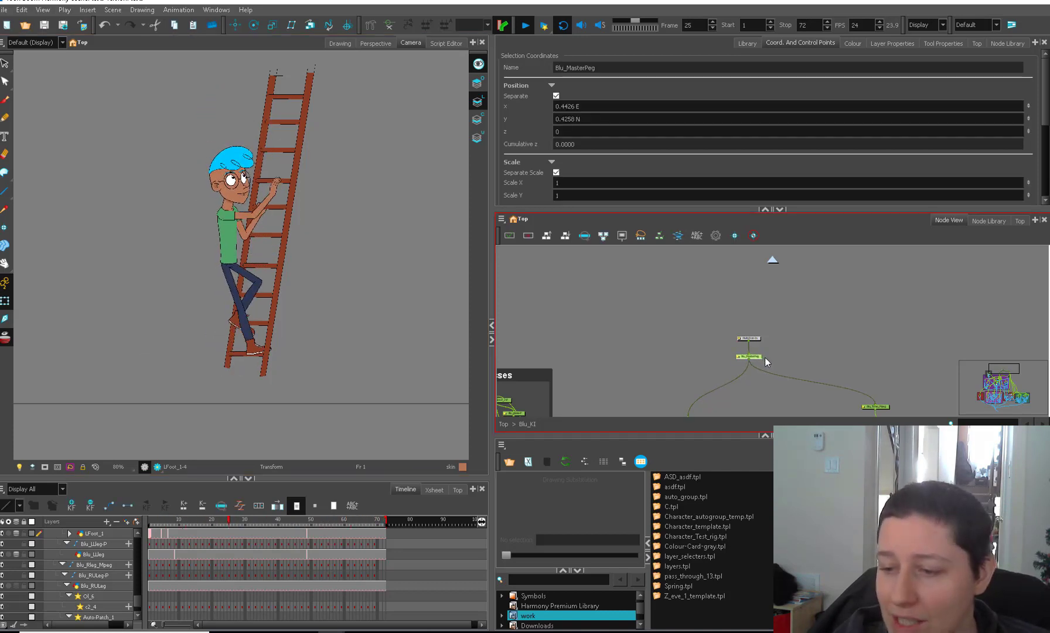
pyautogui.click(763, 355)
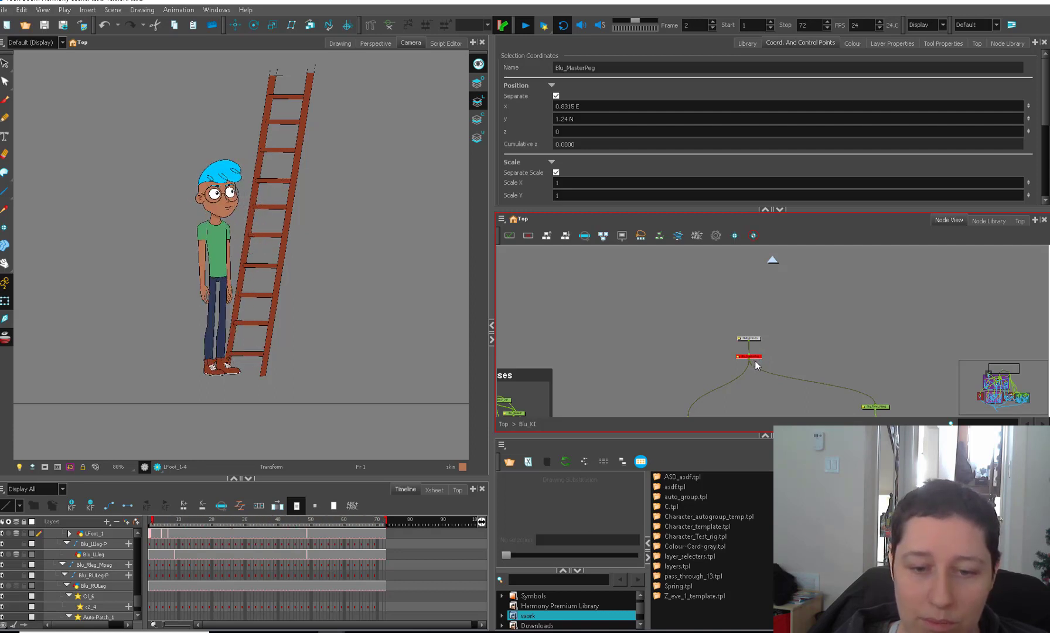
pyautogui.moveTo(756, 358); pyautogui.dragTo(757, 348)
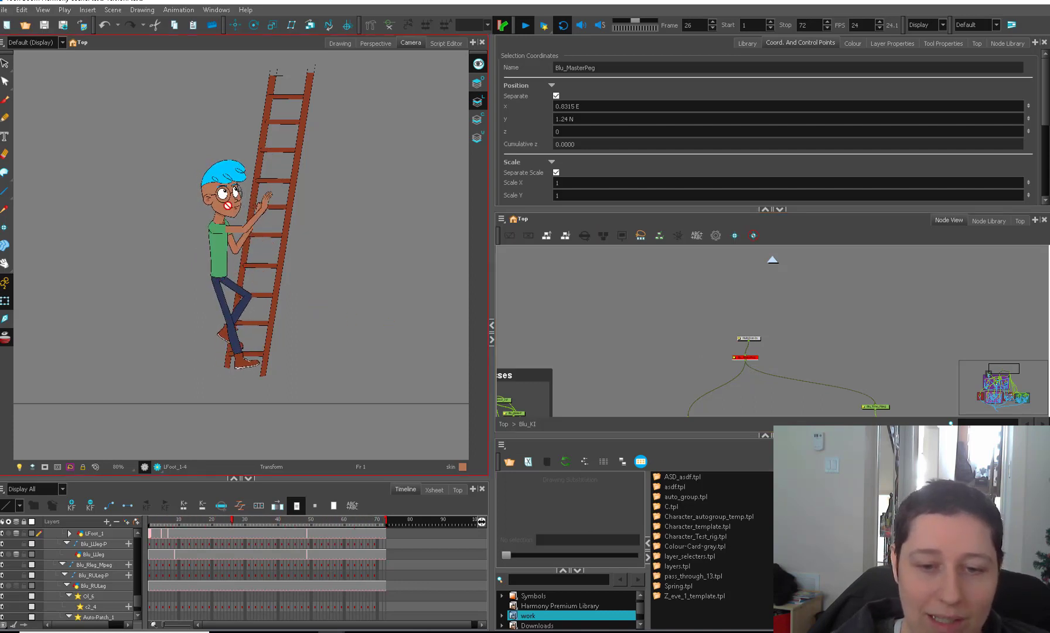
pyautogui.click(764, 361)
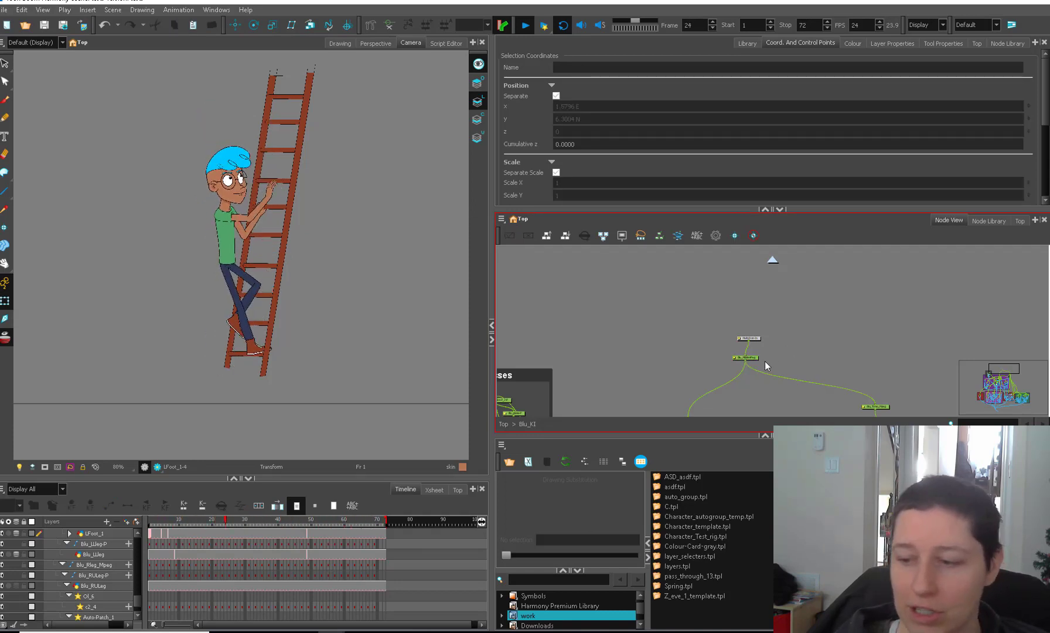
pyautogui.click(745, 358)
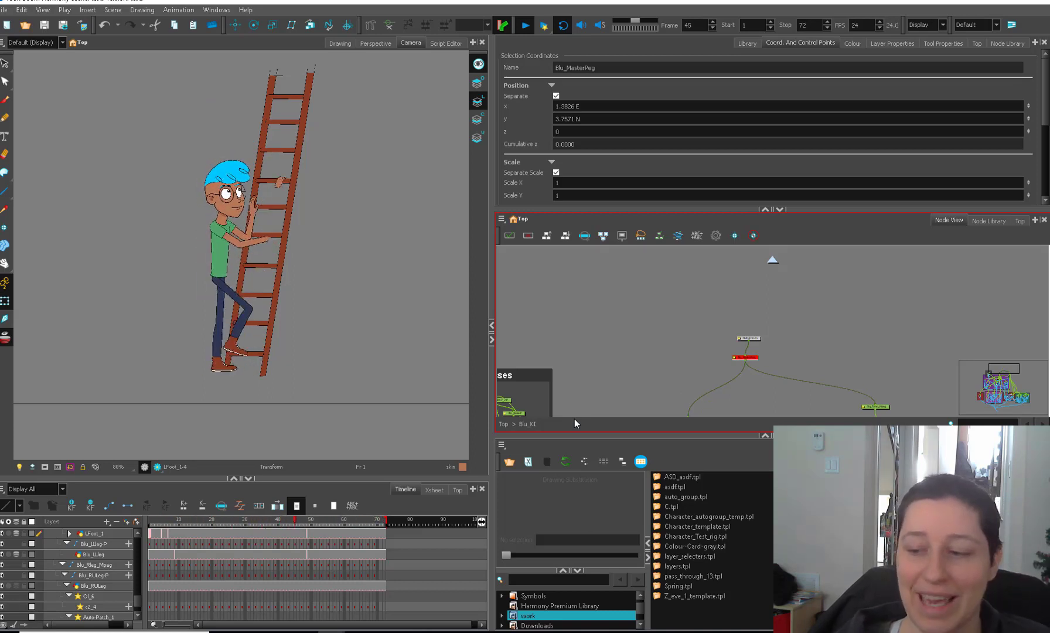
pyautogui.click(734, 385)
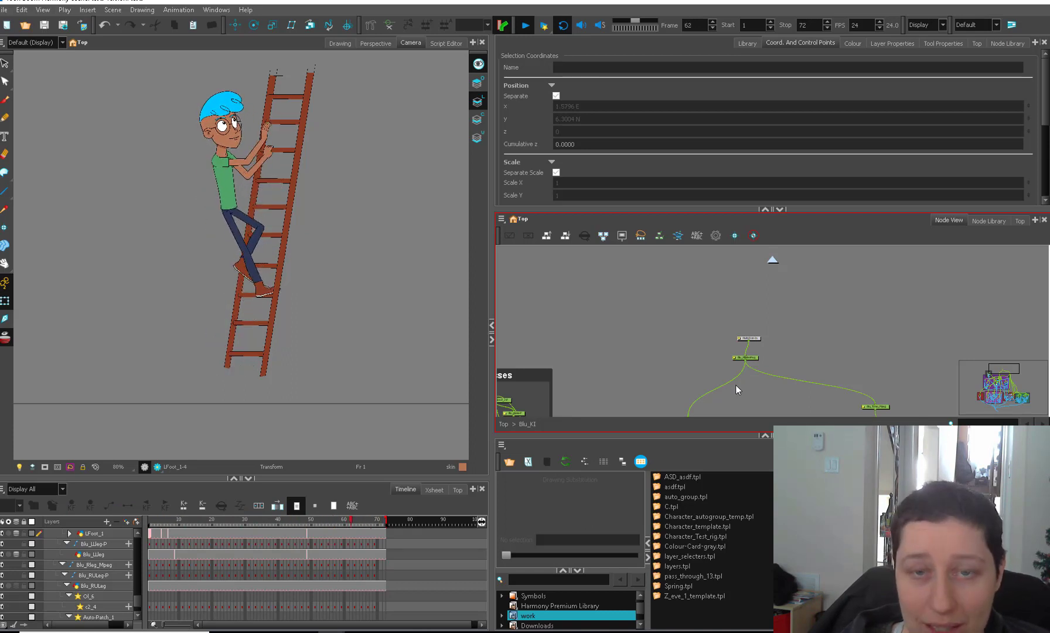
pyautogui.moveTo(759, 360); pyautogui.dragTo(754, 354)
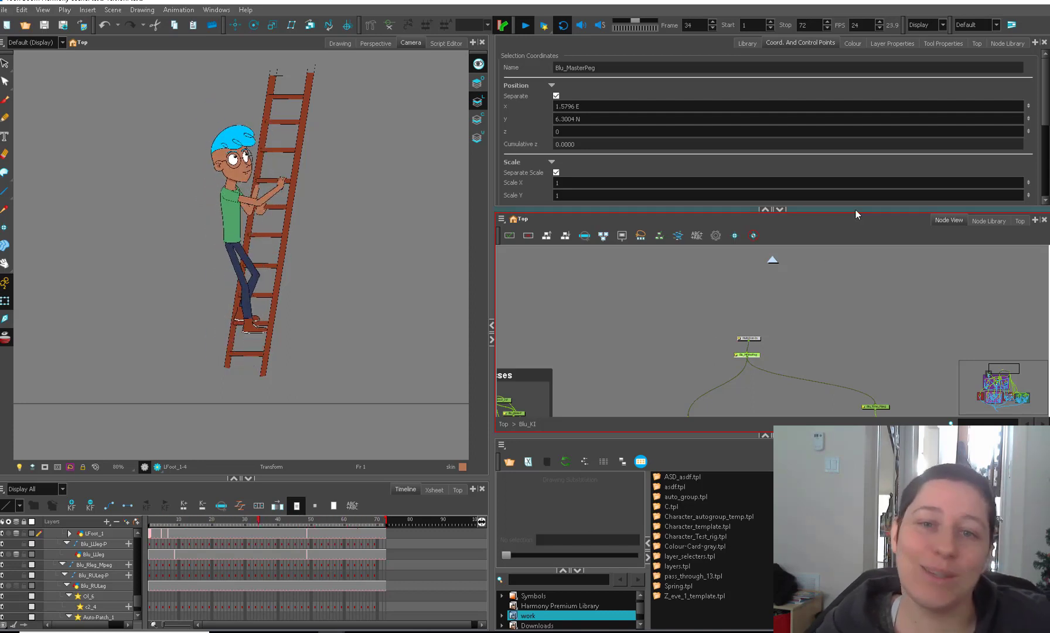
pyautogui.scroll(-1, 221, 575)
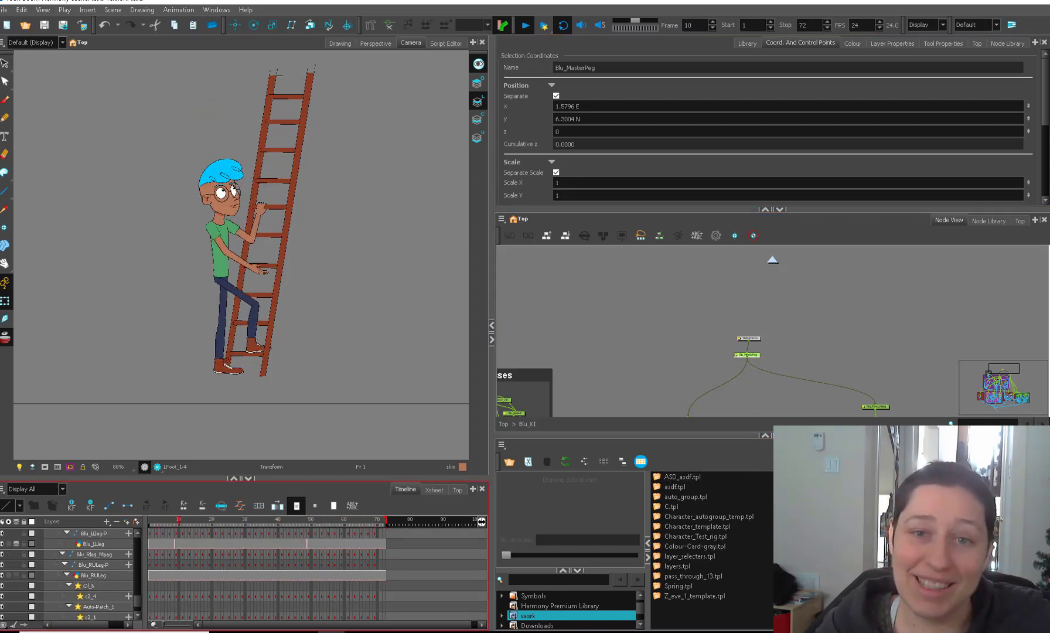